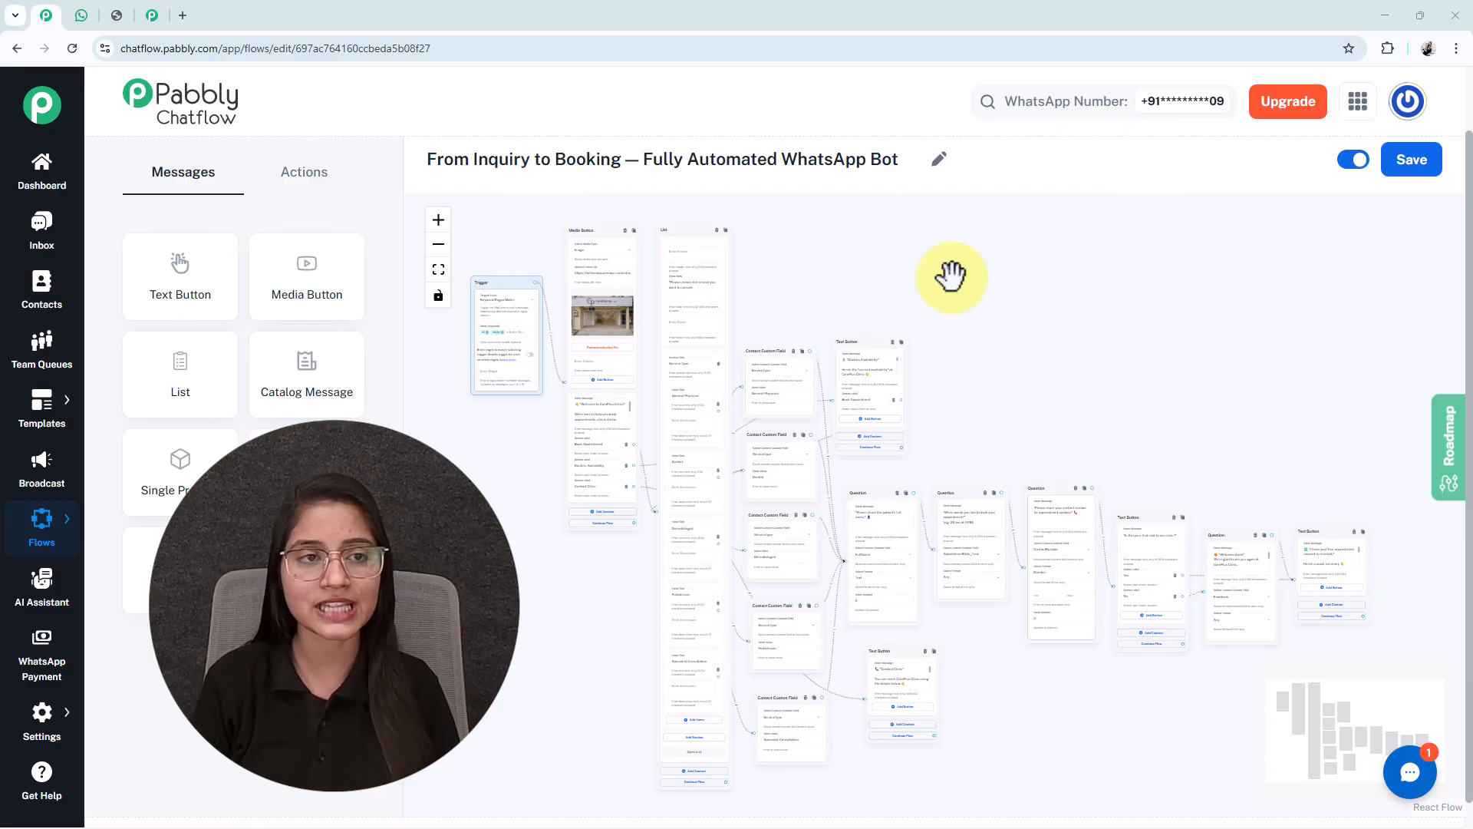
- Send 'Hi' to the clinic bot in WhatsApp Web
{"action": "left_click", "coordinate": [81, 15]}
{"action": "left_click", "coordinate": [674, 788]}
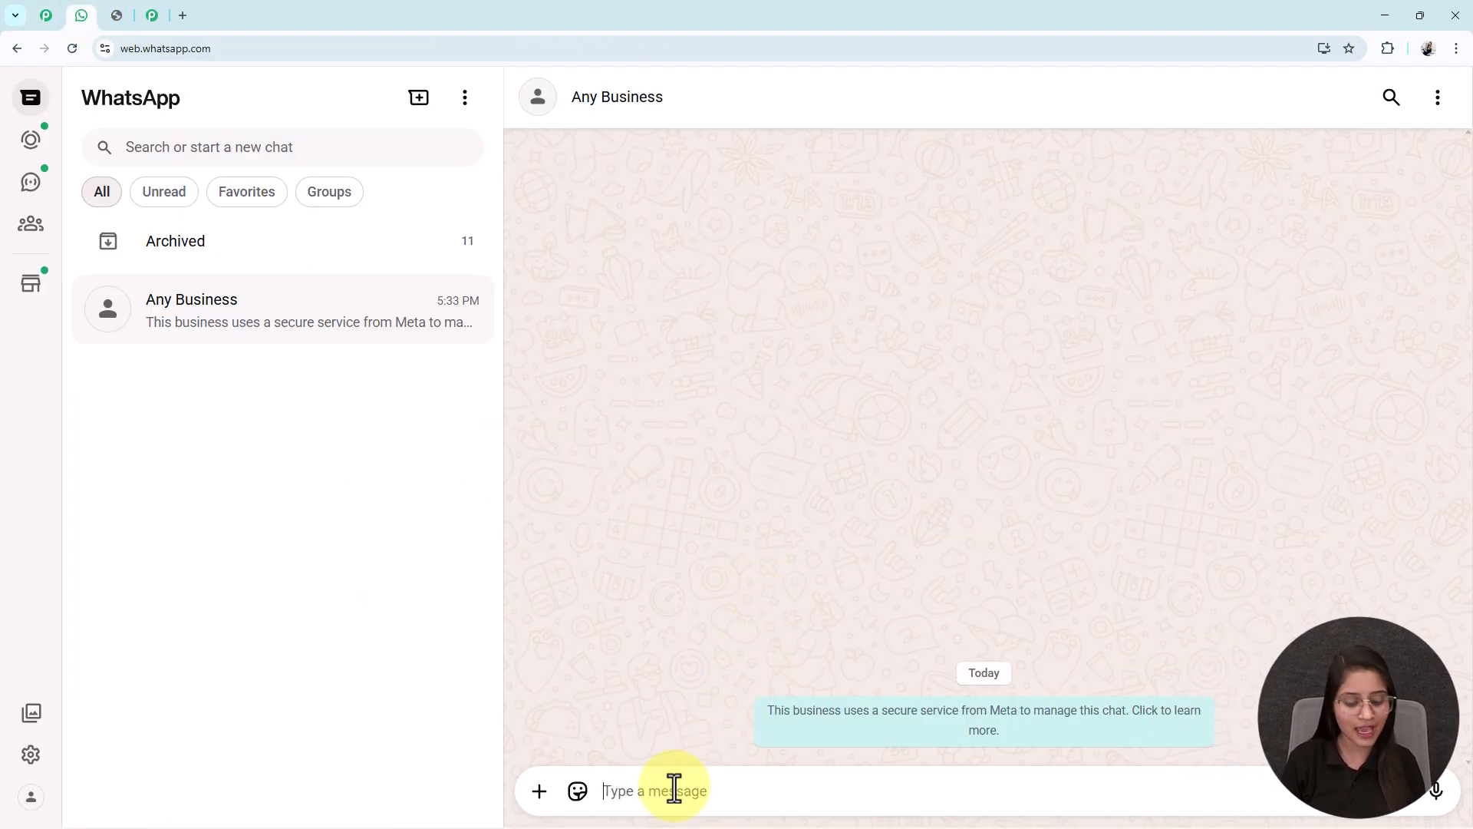
{"action": "type", "text": "Hi"}
{"action": "key", "text": "Return"}
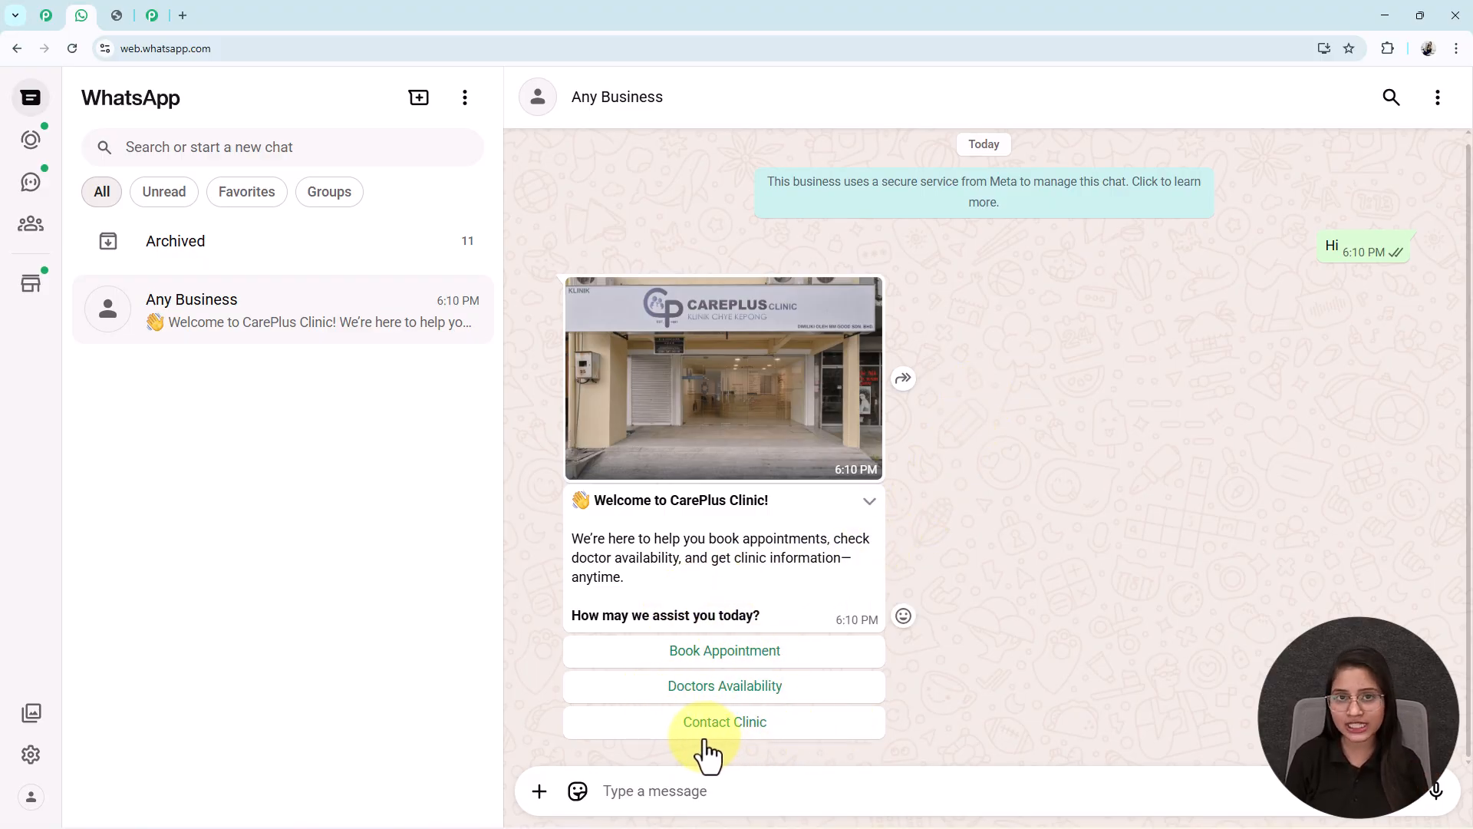
- Reply Book Appointment, then pick and send General Physician from the service list
{"action": "left_click", "coordinate": [718, 654]}
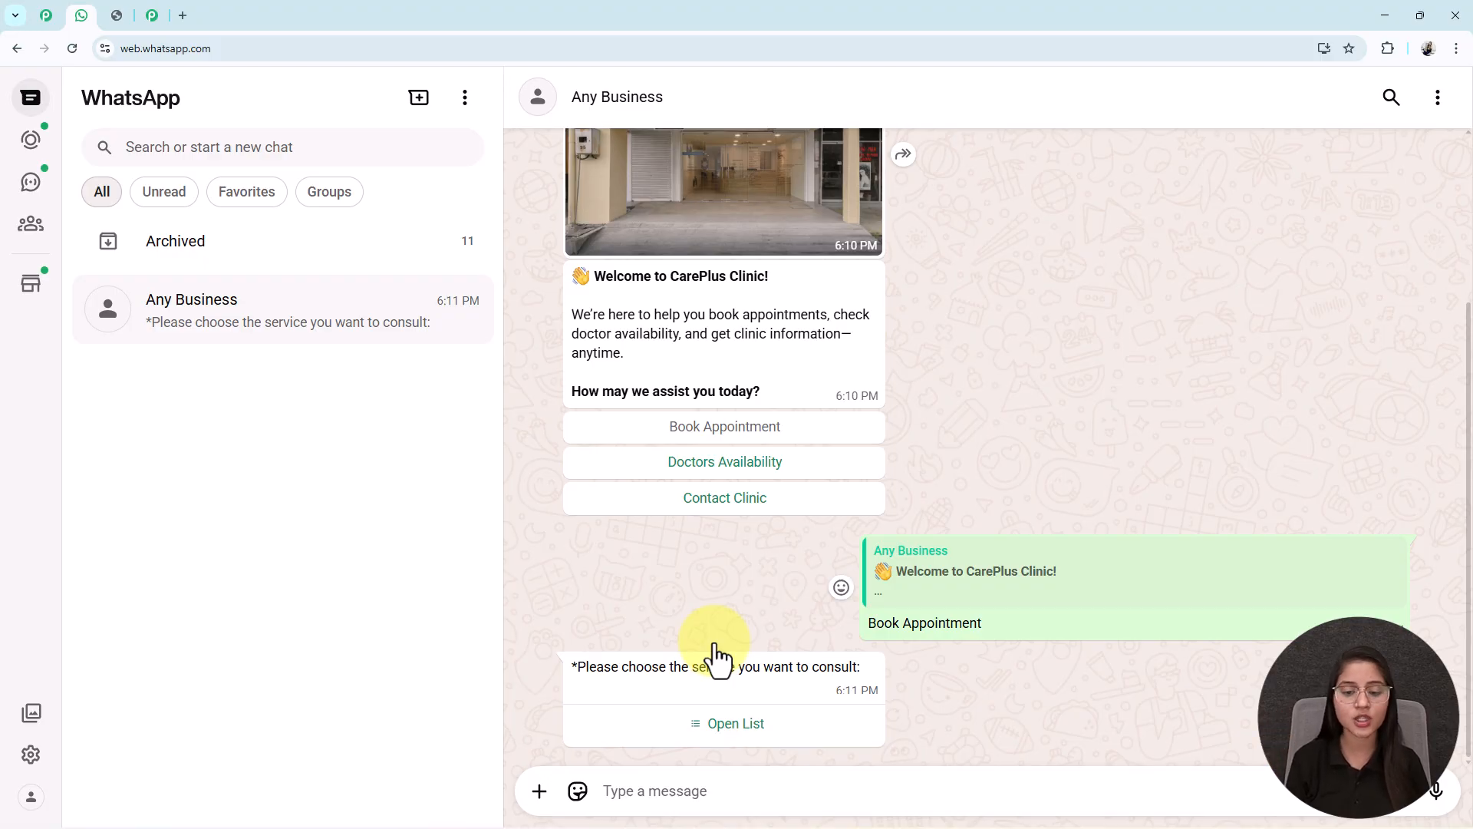
{"action": "left_click", "coordinate": [725, 725]}
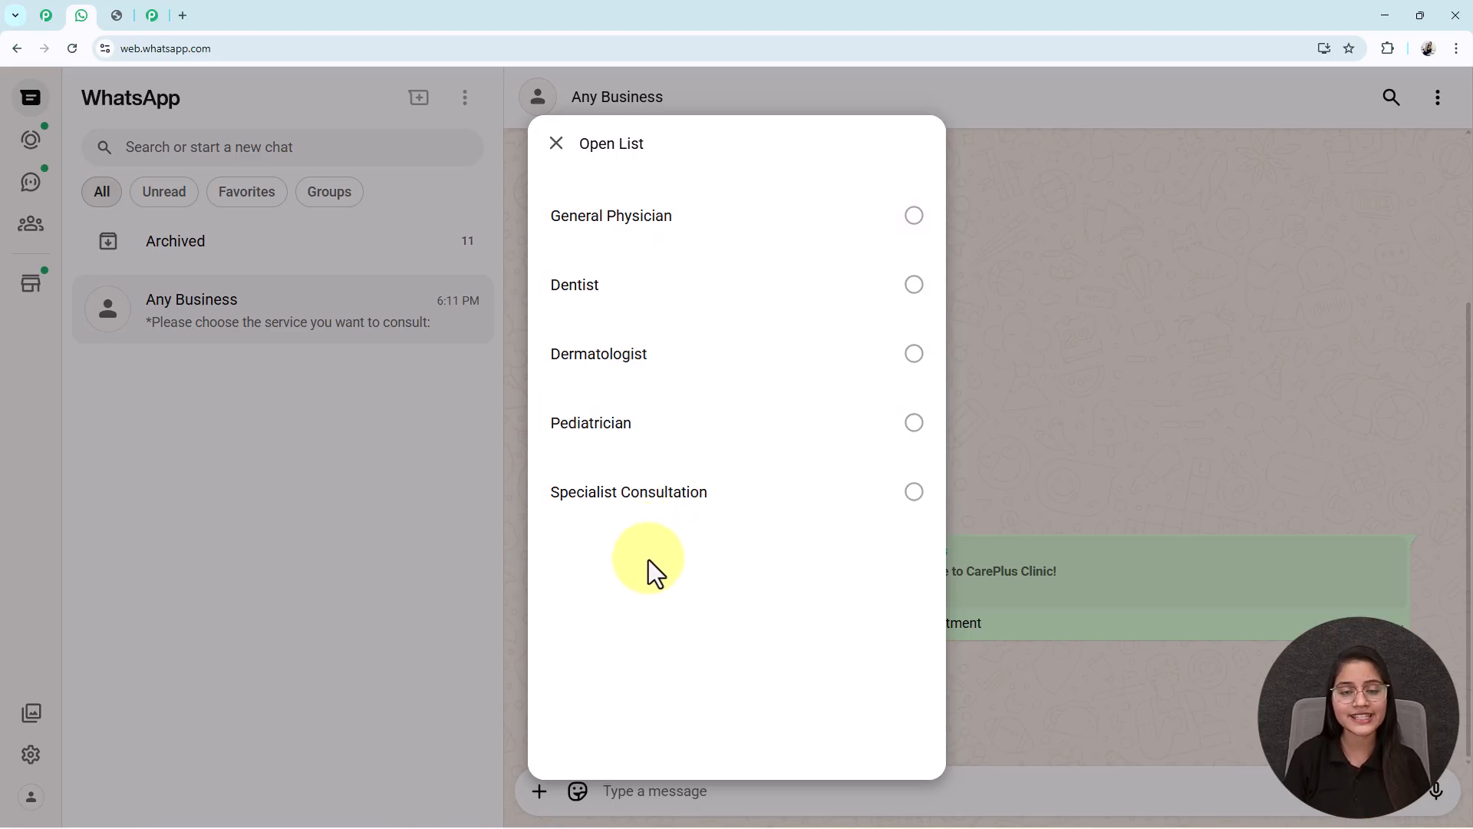
{"action": "left_click", "coordinate": [640, 221]}
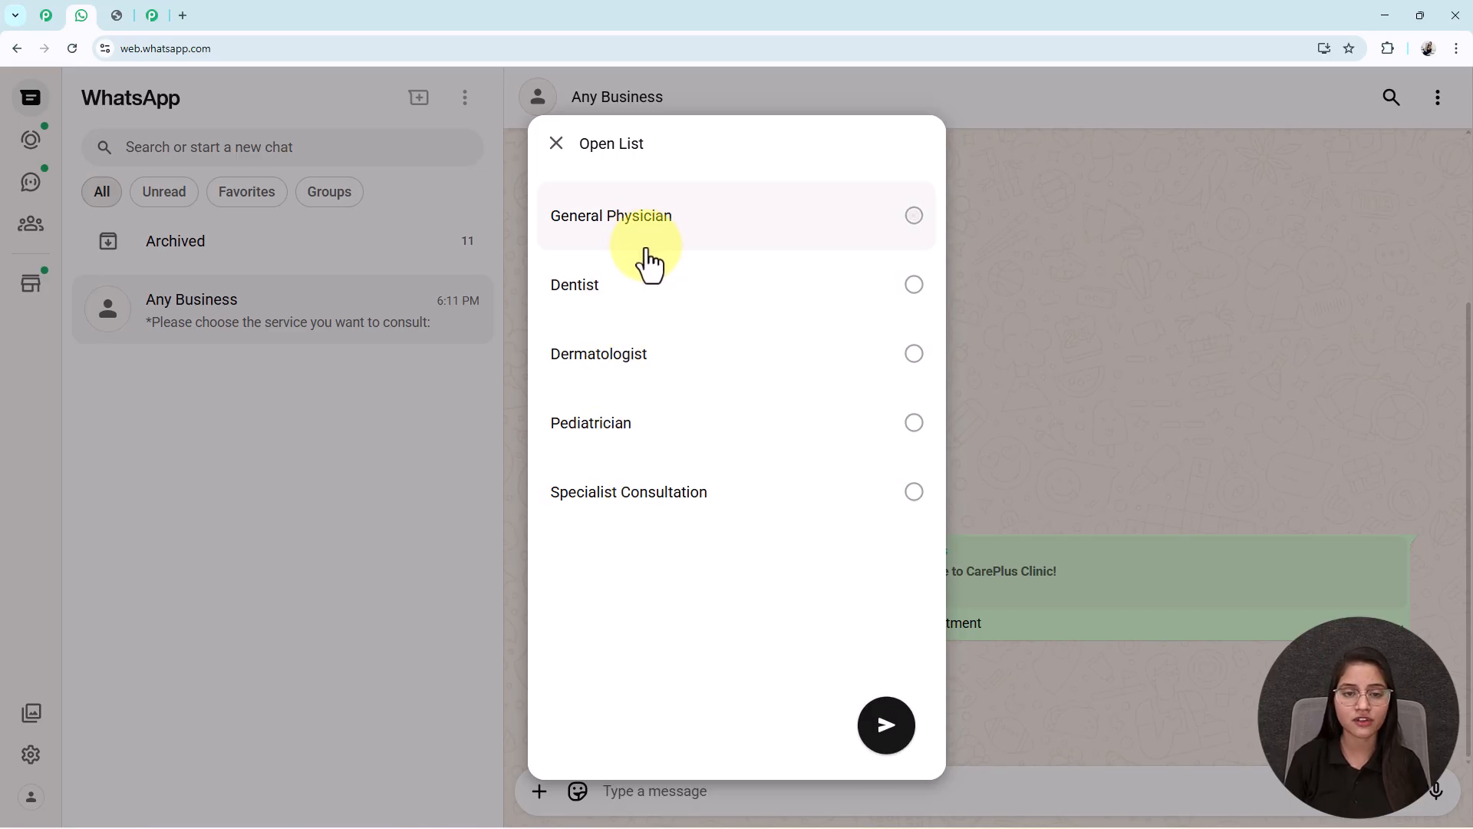
{"action": "left_click", "coordinate": [890, 719]}
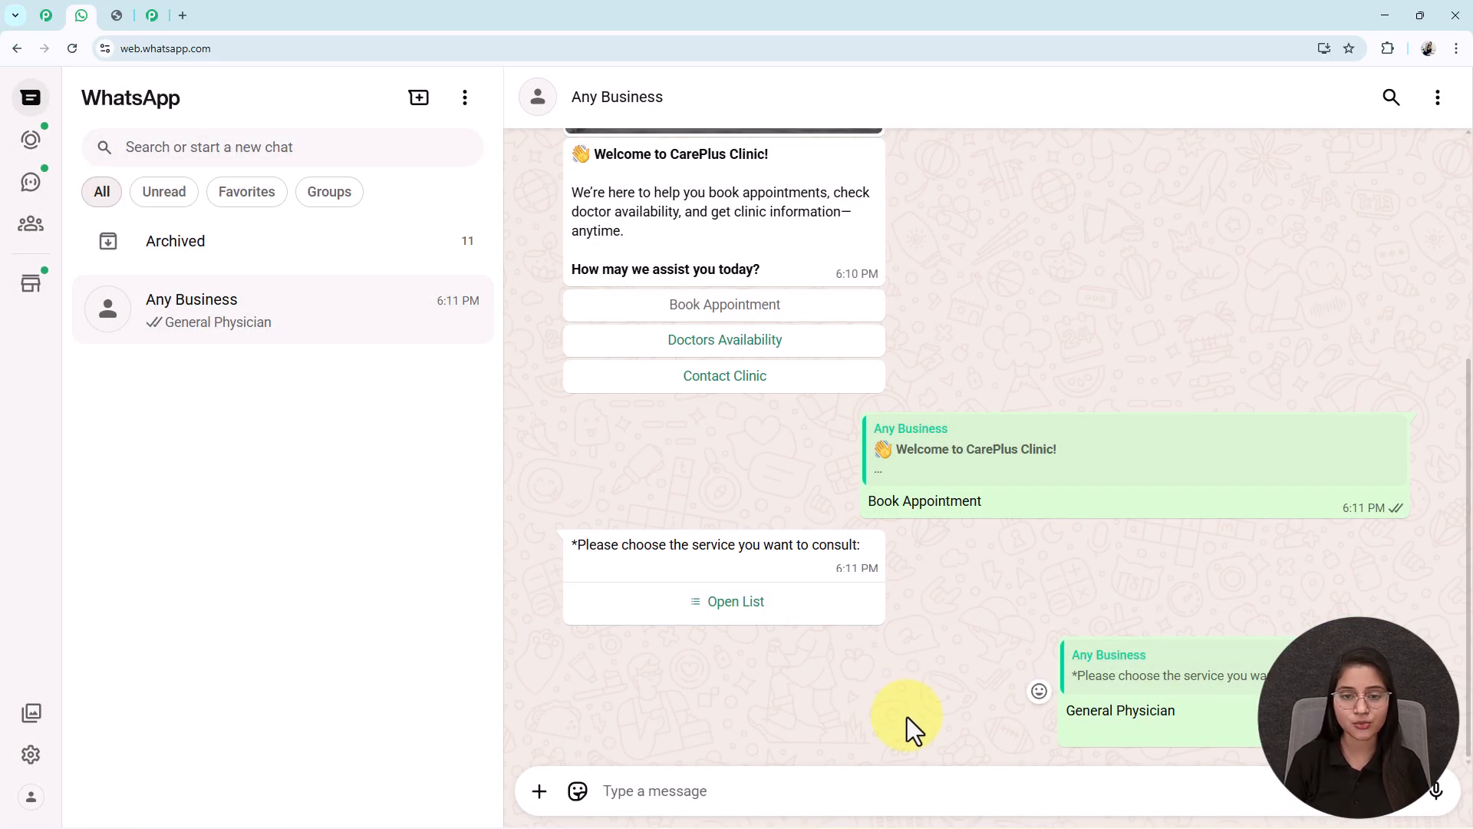
- Send the patient name 'Test User' and the appointment date and time
{"action": "left_click", "coordinate": [687, 792]}
{"action": "type", "text": "Test"}
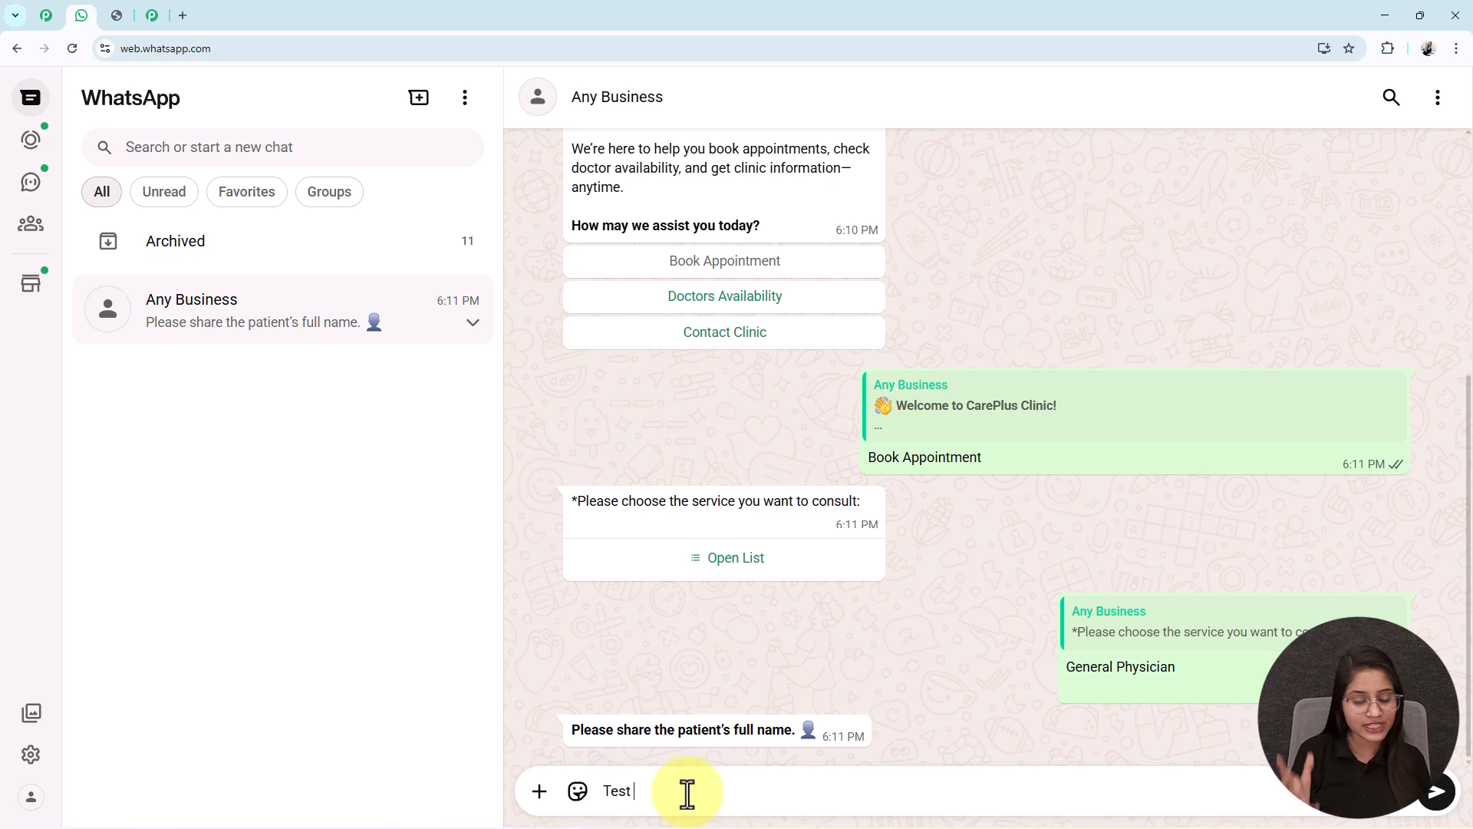
{"action": "type", "text": " U"}
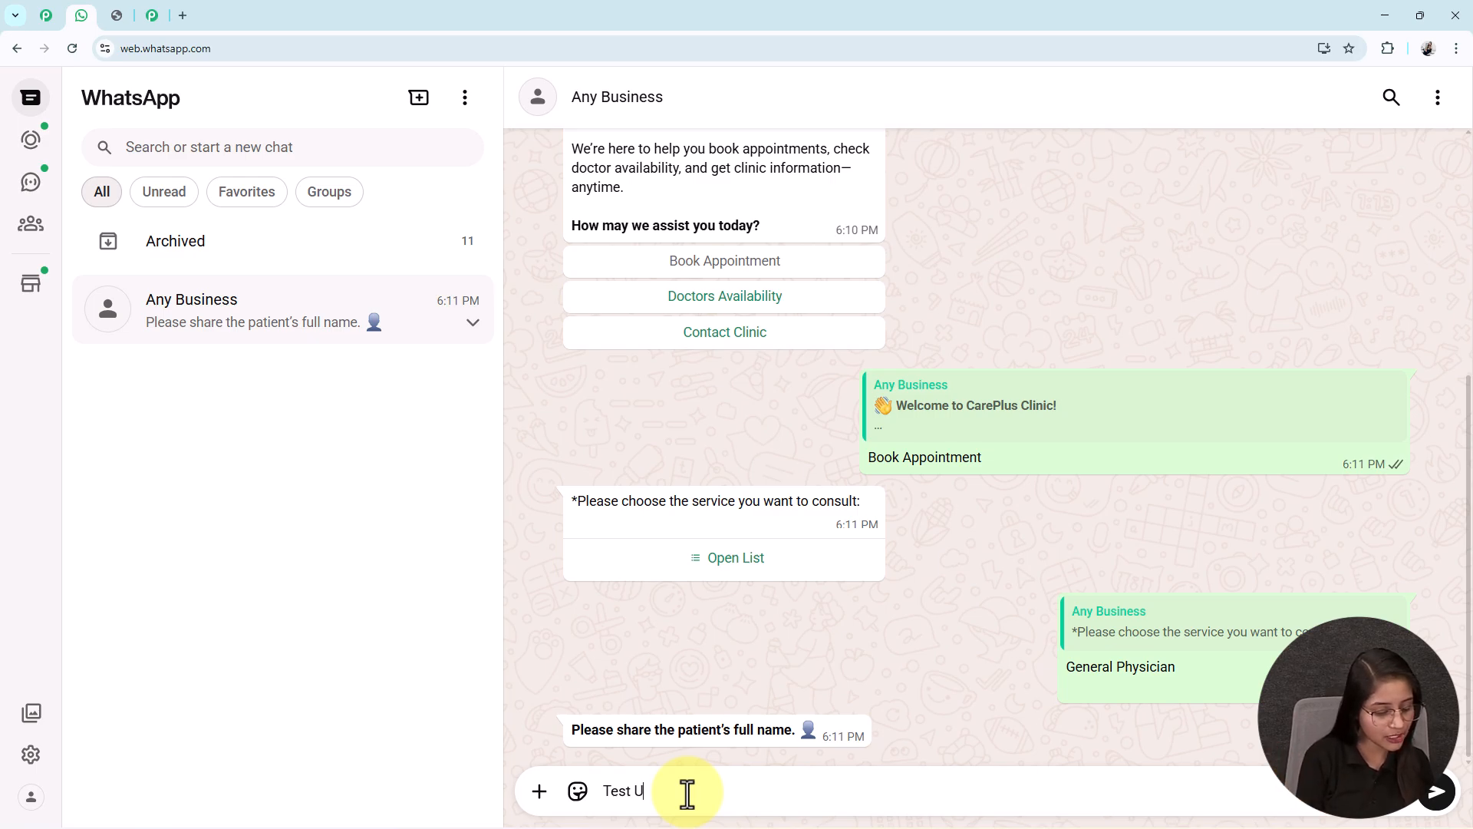
{"action": "type", "text": "ser"}
{"action": "key", "text": "Return"}
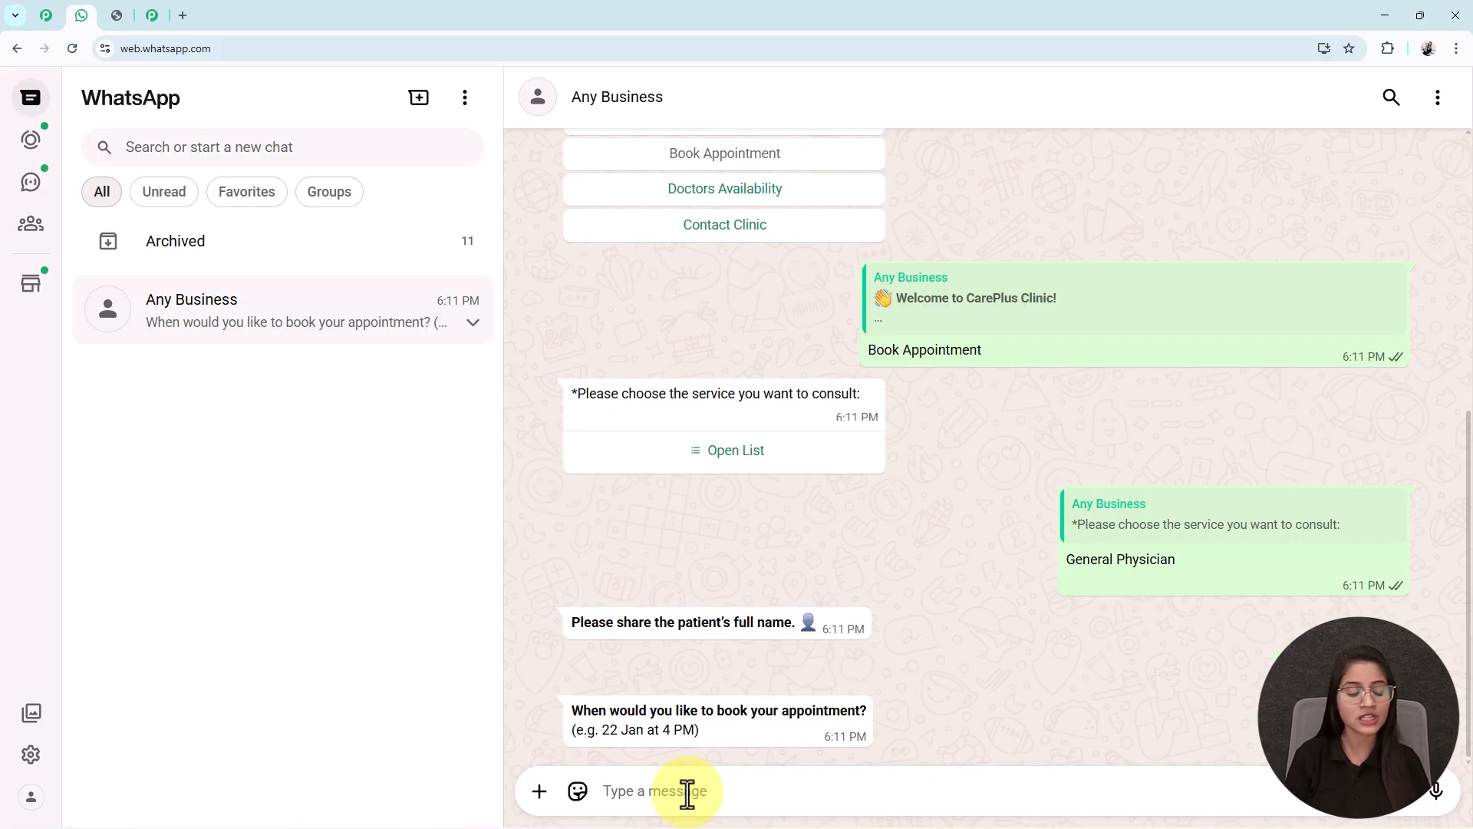
{"action": "type", "text": "18 Feb - 10:00 A.M."}
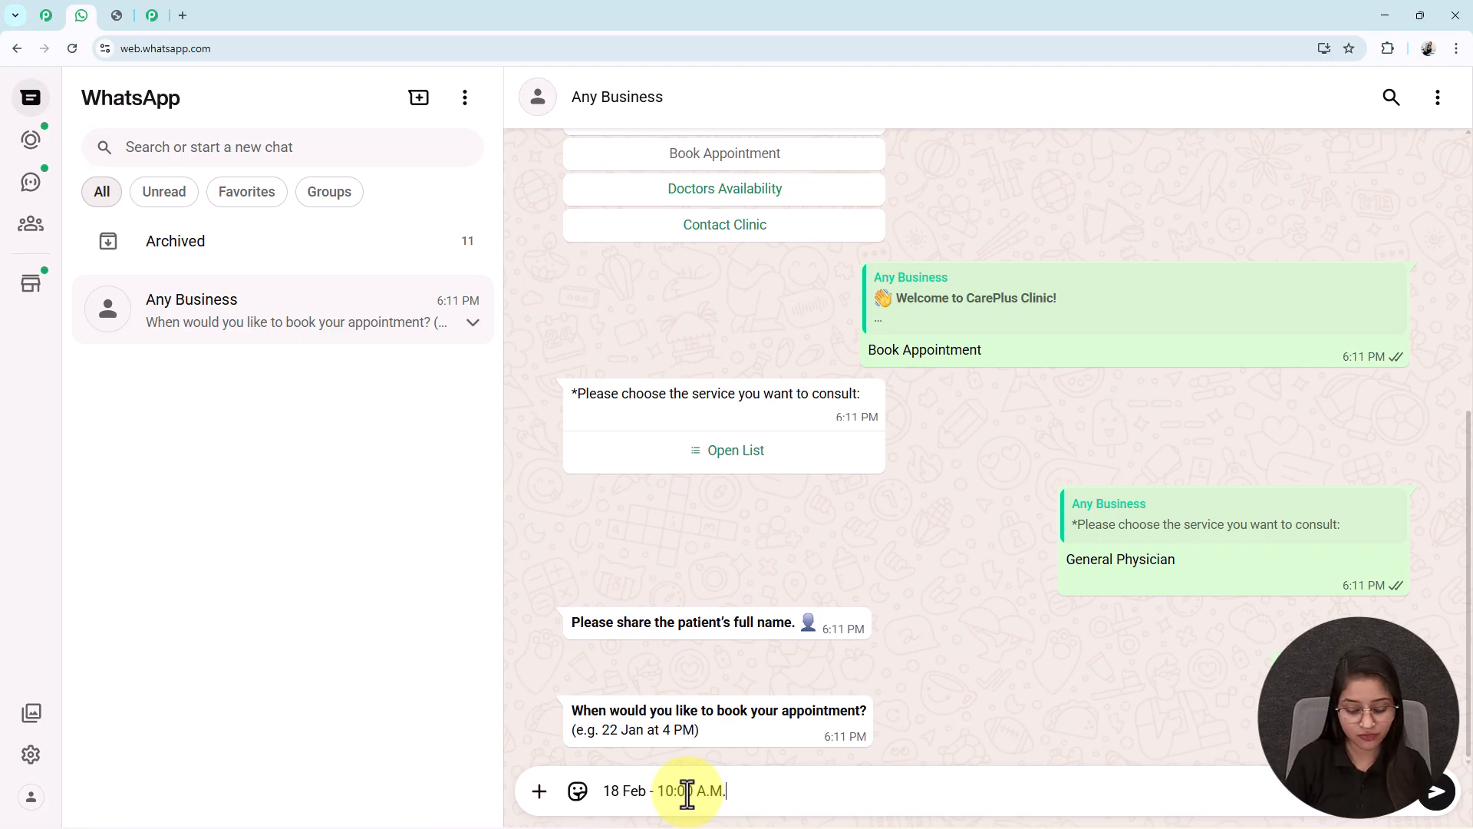
{"action": "key", "text": "Return"}
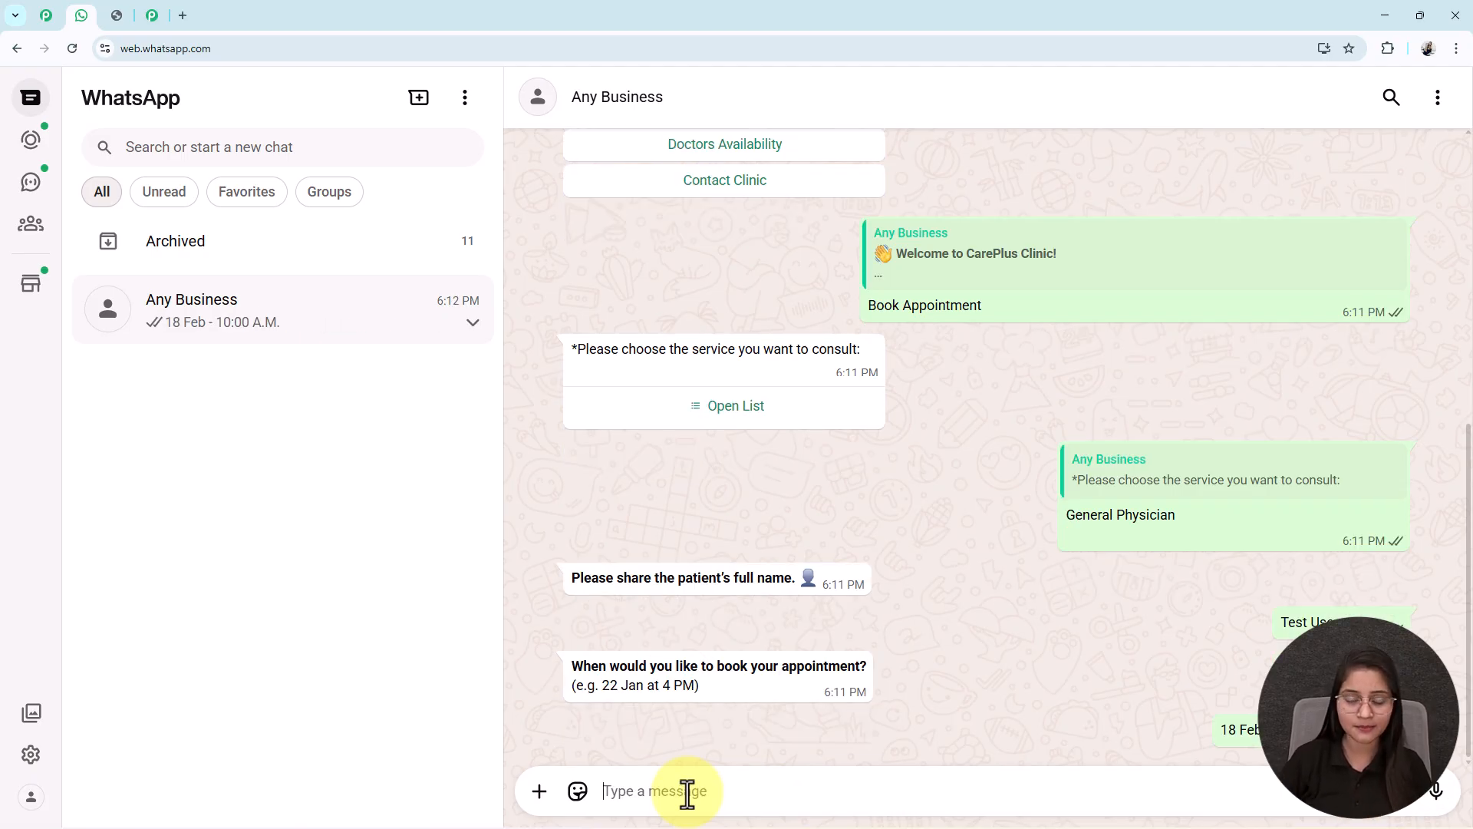
- Send the contact number and answer No to the first-visit question
{"action": "type", "text": "89898989899"}
{"action": "key", "text": "Return"}
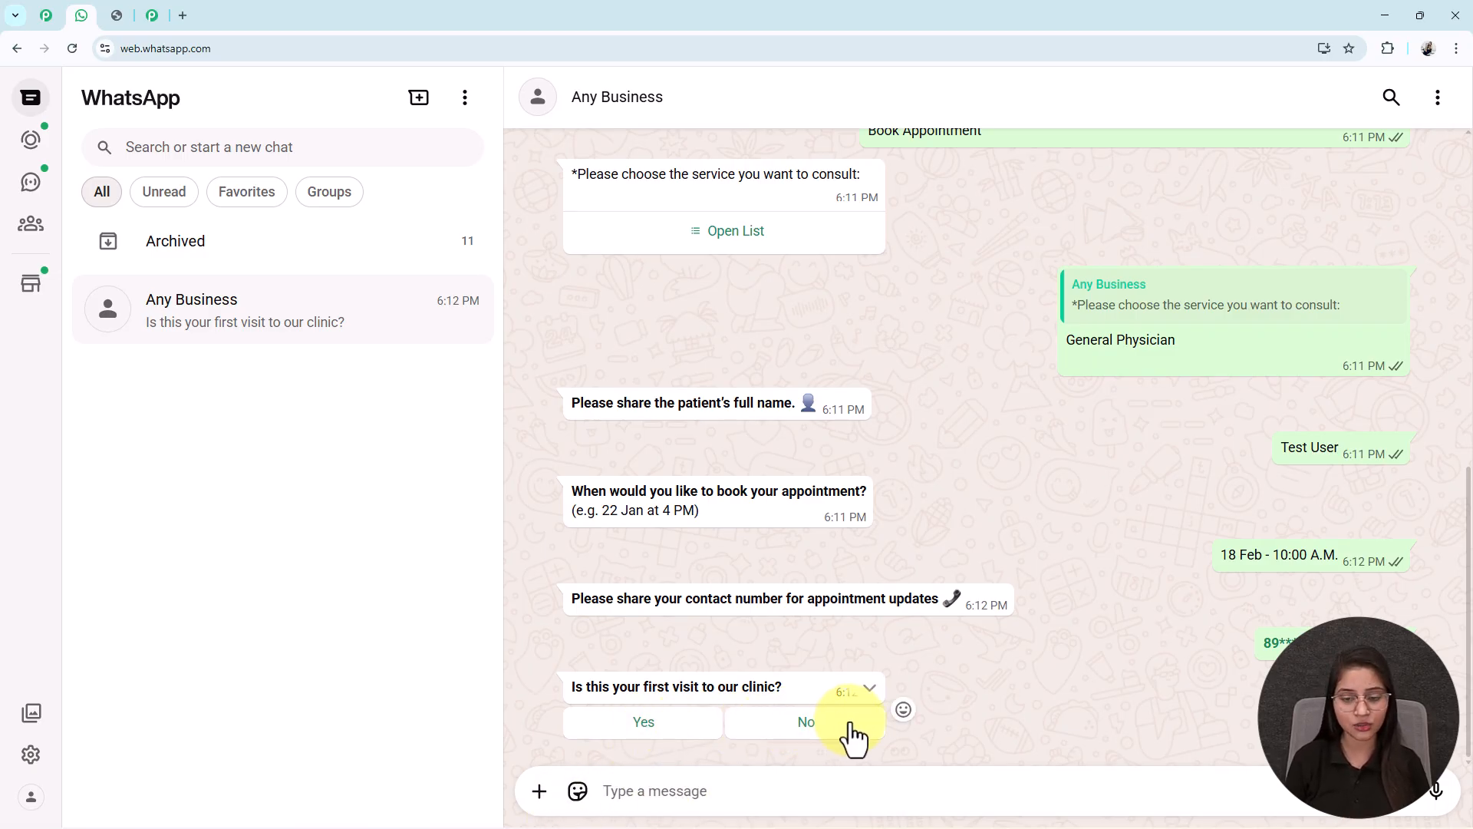
{"action": "left_click", "coordinate": [795, 727]}
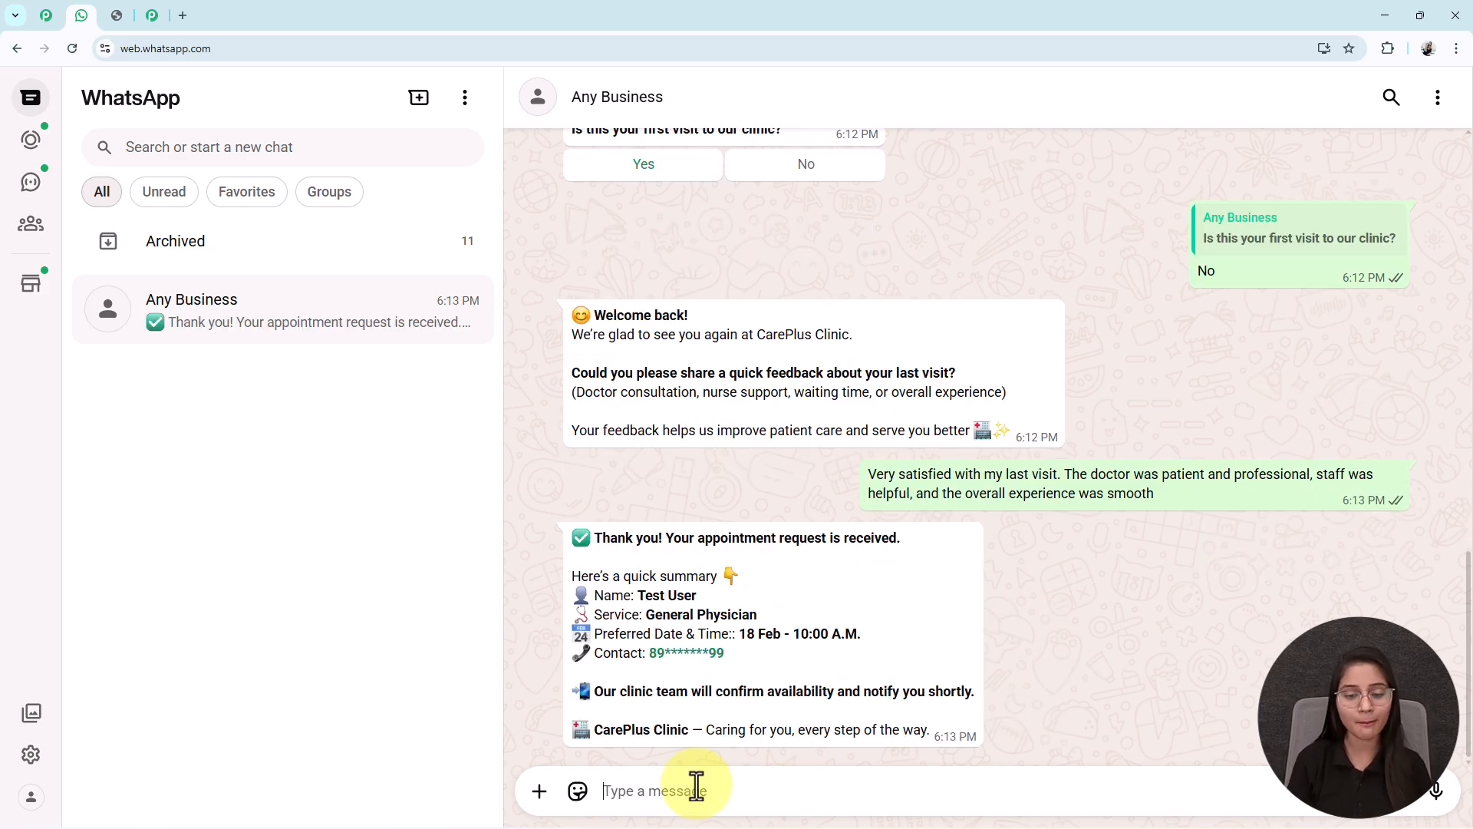
{"action": "left_click_drag", "start_coordinate": [679, 597], "coordinate": [715, 580]}
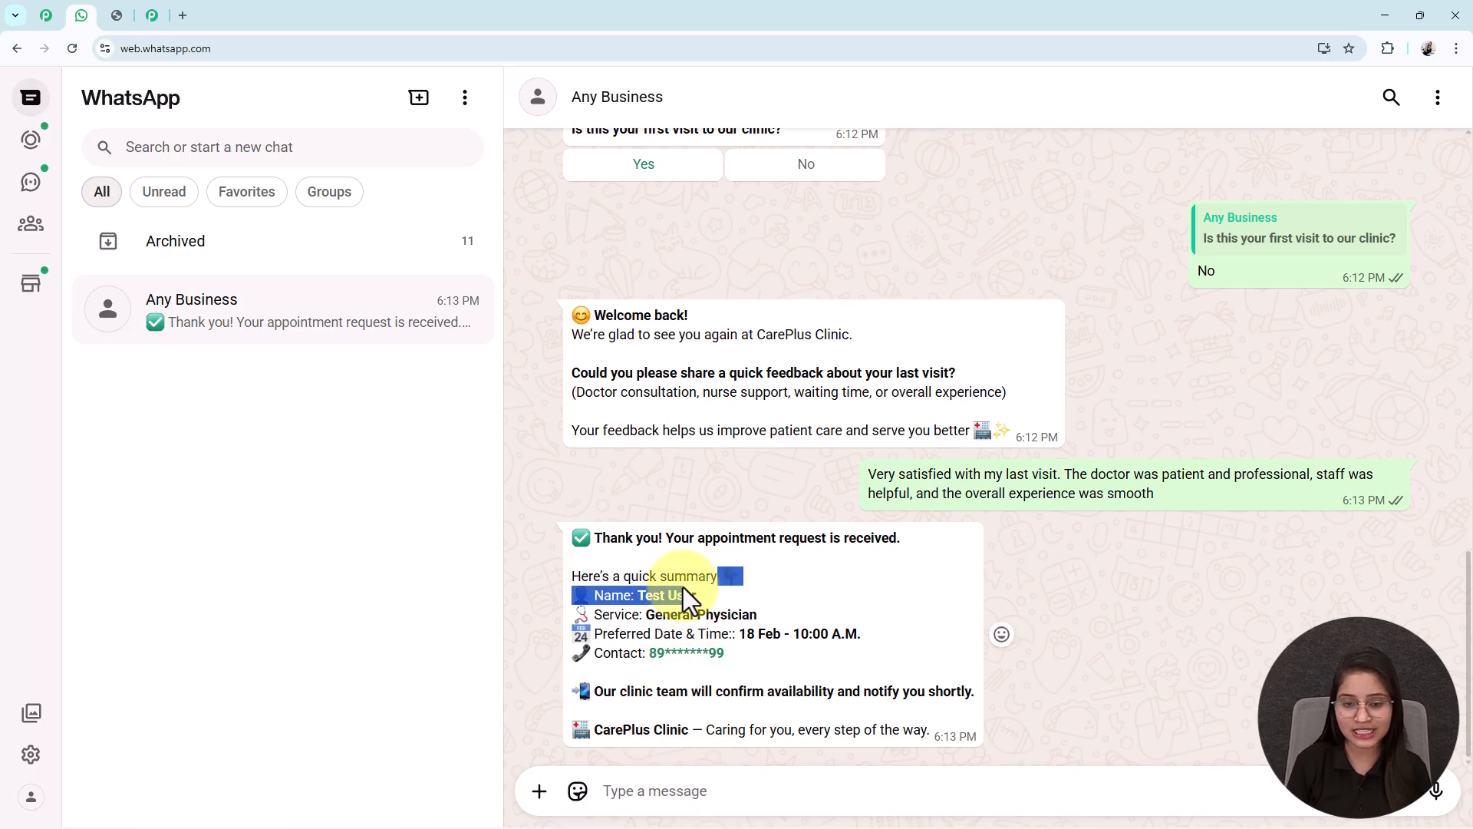
{"action": "scroll", "coordinate": [1332, 282], "scroll_direction": "up", "scroll_amount": 1}
{"action": "scroll", "coordinate": [1332, 282], "scroll_direction": "up", "scroll_amount": 3}
{"action": "left_click_drag", "start_coordinate": [1341, 273], "coordinate": [1219, 356]}
{"action": "scroll", "coordinate": [1219, 356], "scroll_direction": "down", "scroll_amount": 4}
{"action": "left_click_drag", "start_coordinate": [643, 615], "coordinate": [758, 615]}
{"action": "scroll", "coordinate": [1249, 290], "scroll_direction": "up", "scroll_amount": 6}
{"action": "left_click_drag", "start_coordinate": [1254, 336], "coordinate": [1009, 331]}
{"action": "scroll", "coordinate": [919, 546], "scroll_direction": "down", "scroll_amount": 6}
{"action": "left_click_drag", "start_coordinate": [739, 634], "coordinate": [918, 637]}
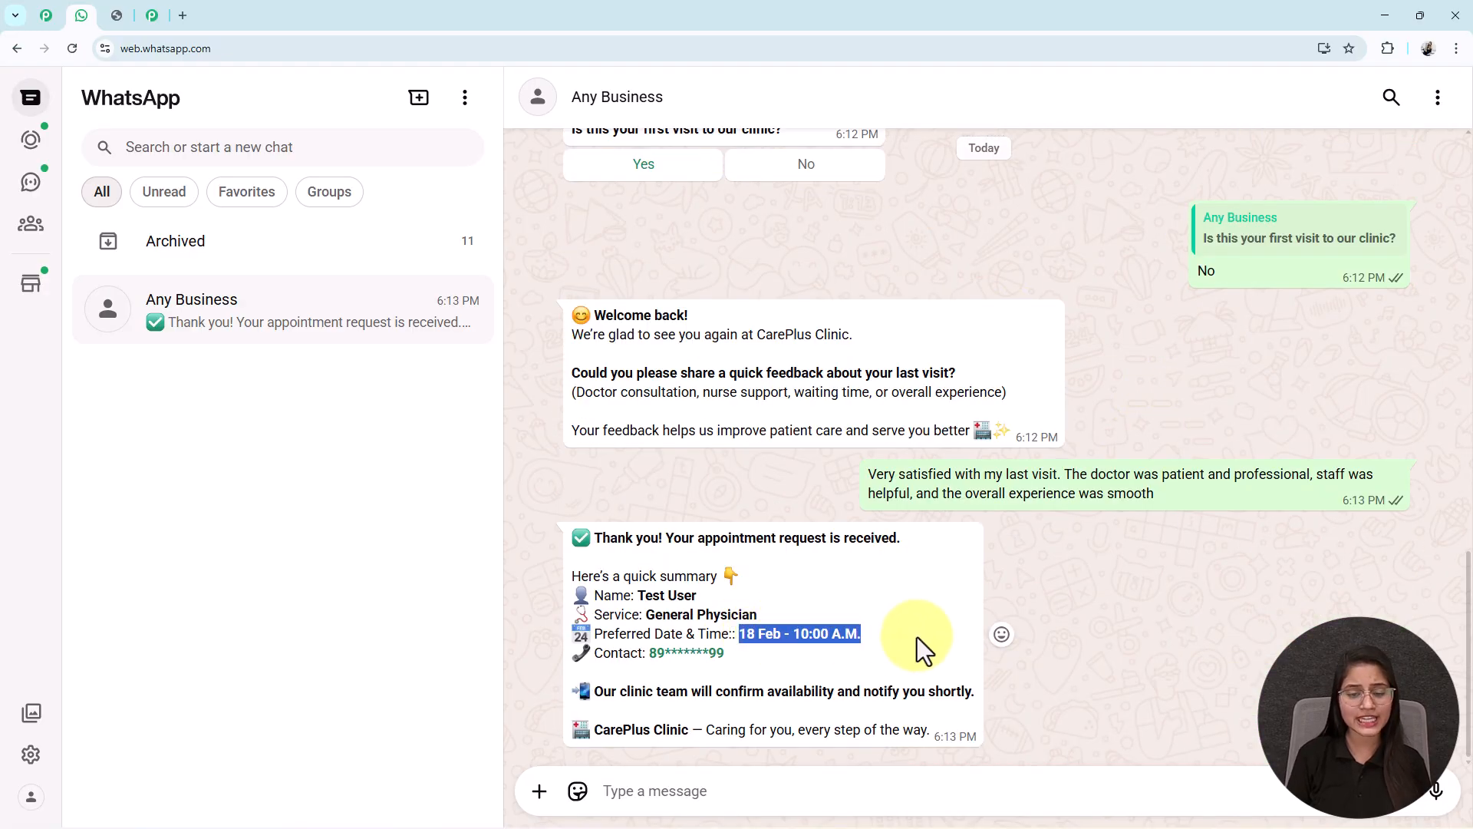
{"action": "left_click_drag", "start_coordinate": [760, 652], "coordinate": [973, 691]}
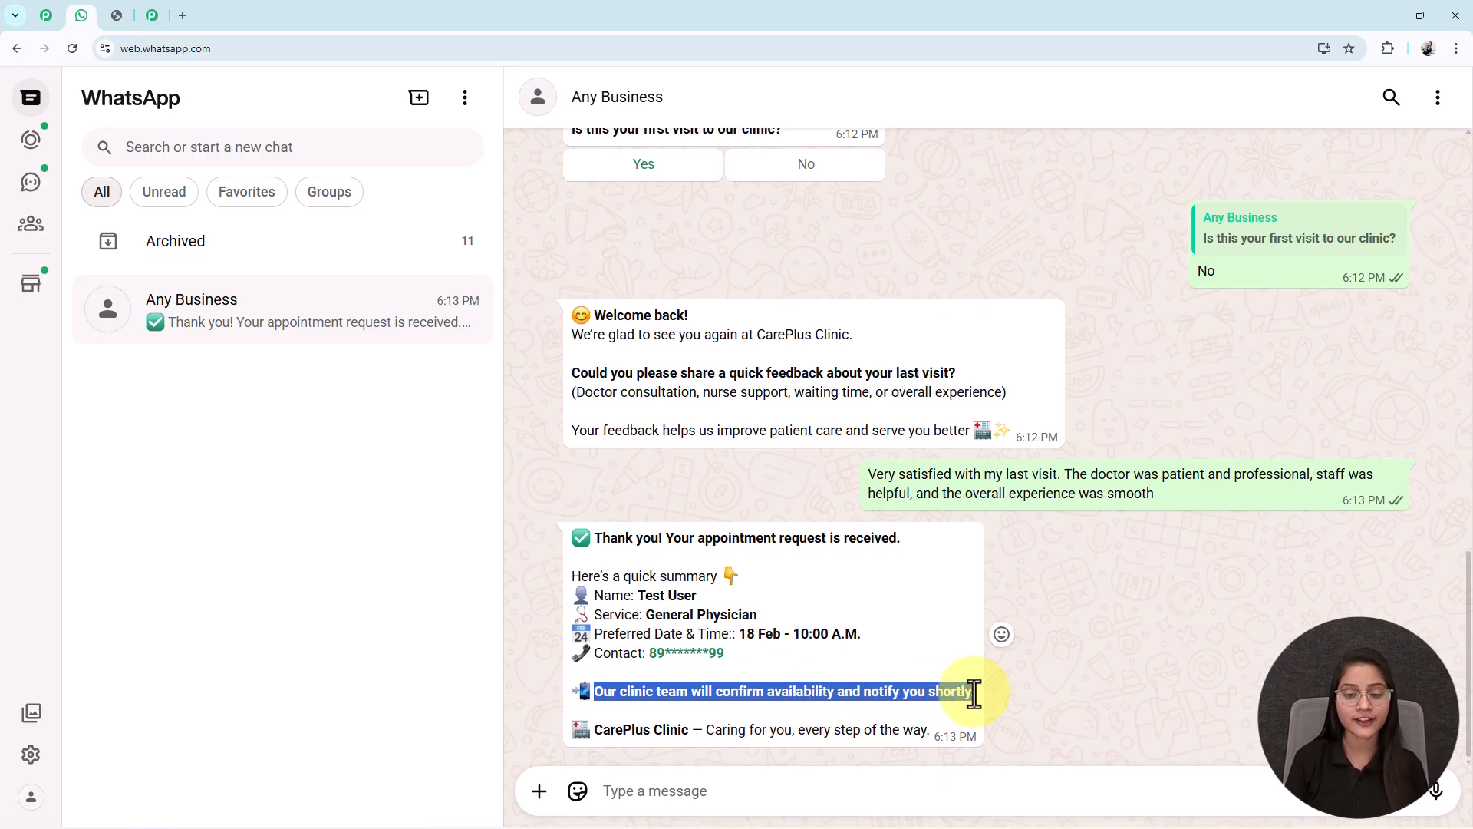
{"action": "scroll", "coordinate": [979, 692], "scroll_direction": "up", "scroll_amount": 10}
{"action": "scroll", "coordinate": [979, 693], "scroll_direction": "up", "scroll_amount": 5}
{"action": "scroll", "coordinate": [586, 510], "scroll_direction": "down", "scroll_amount": 2}
- Request Doctors Availability and then Contact Clinic from the bot's welcome card
{"action": "left_click", "coordinate": [710, 386]}
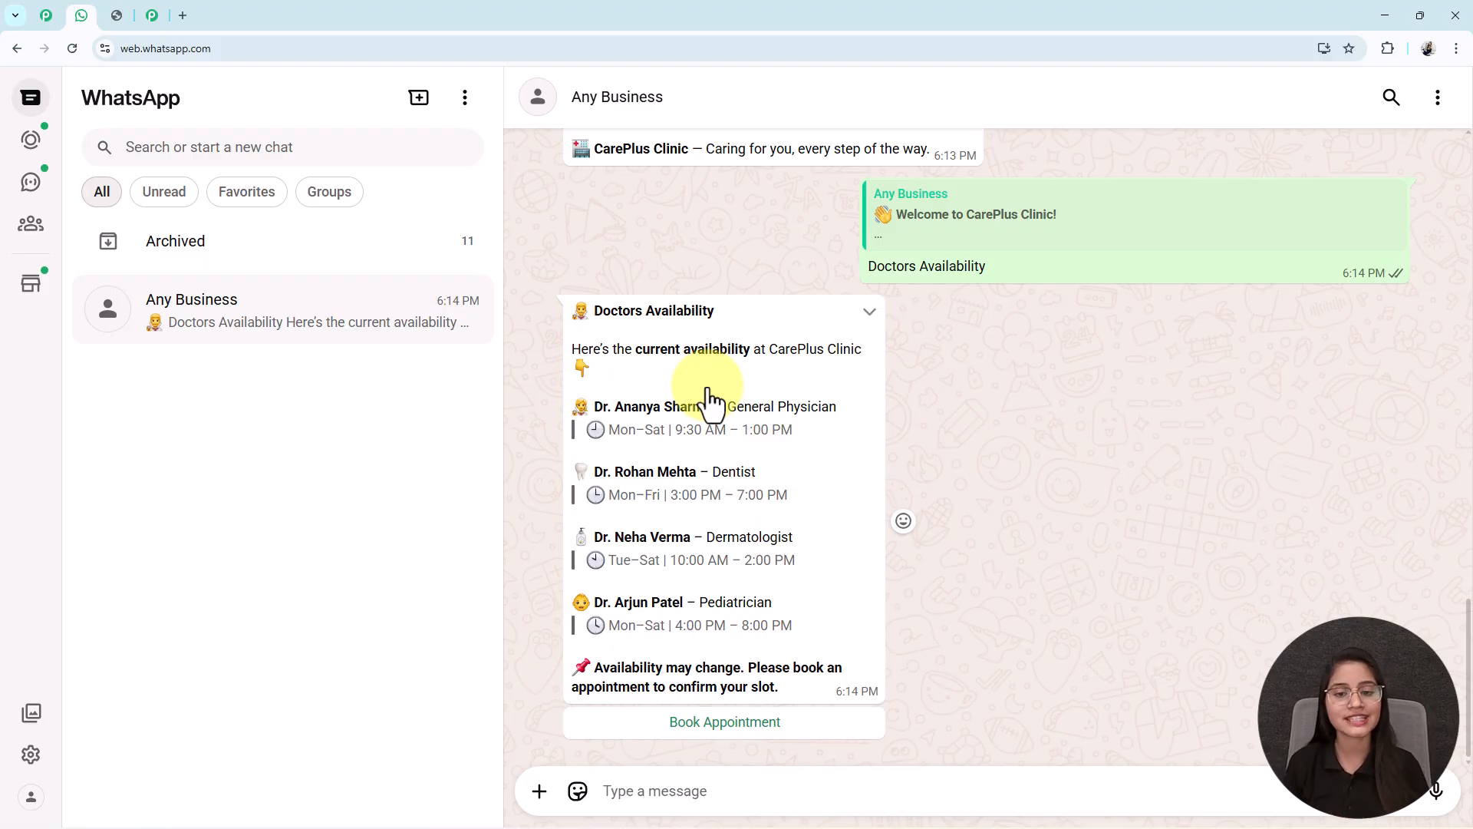
{"action": "scroll", "coordinate": [707, 387], "scroll_direction": "up", "scroll_amount": 10}
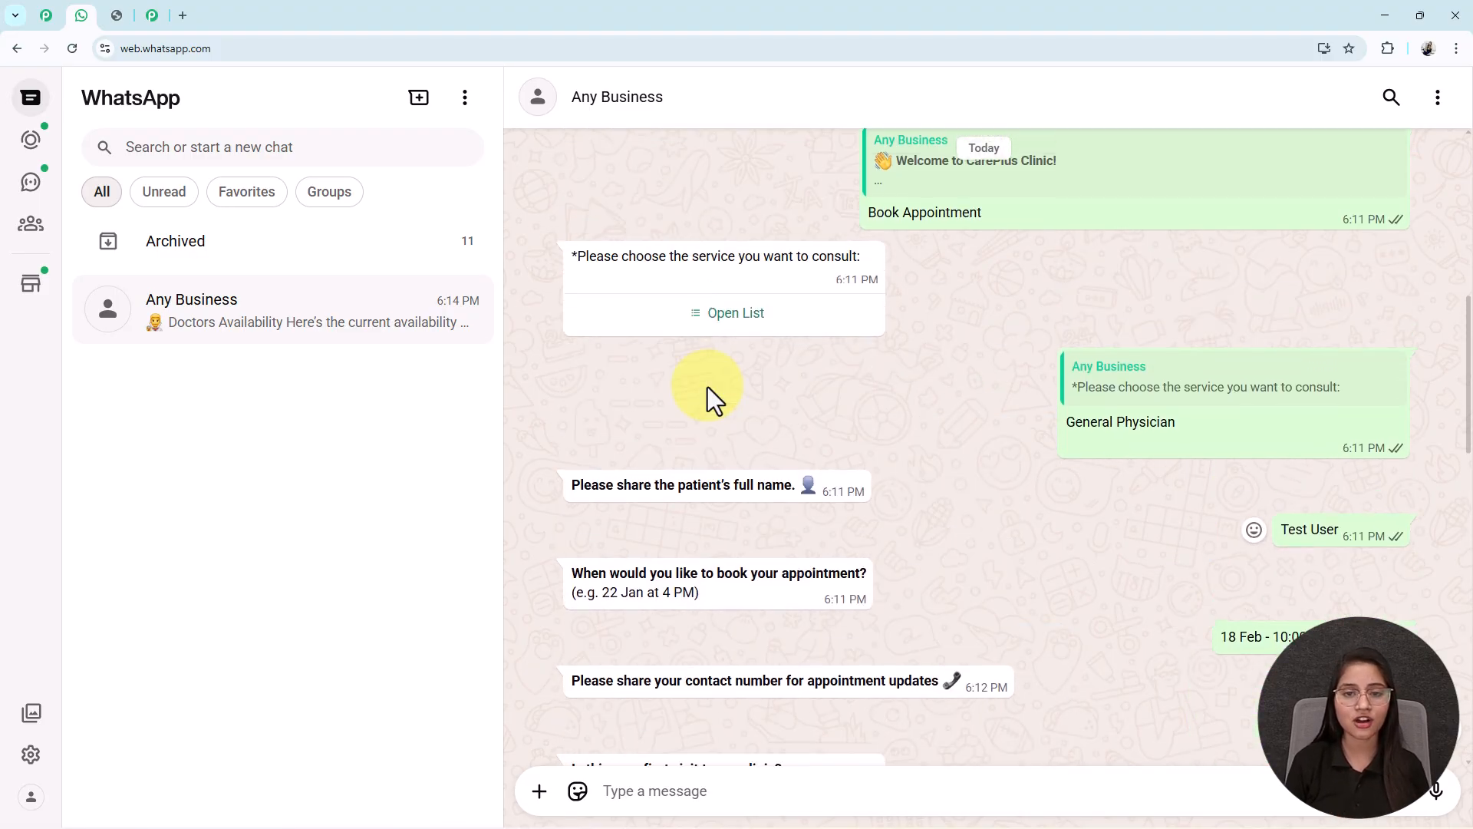
{"action": "left_click", "coordinate": [725, 494]}
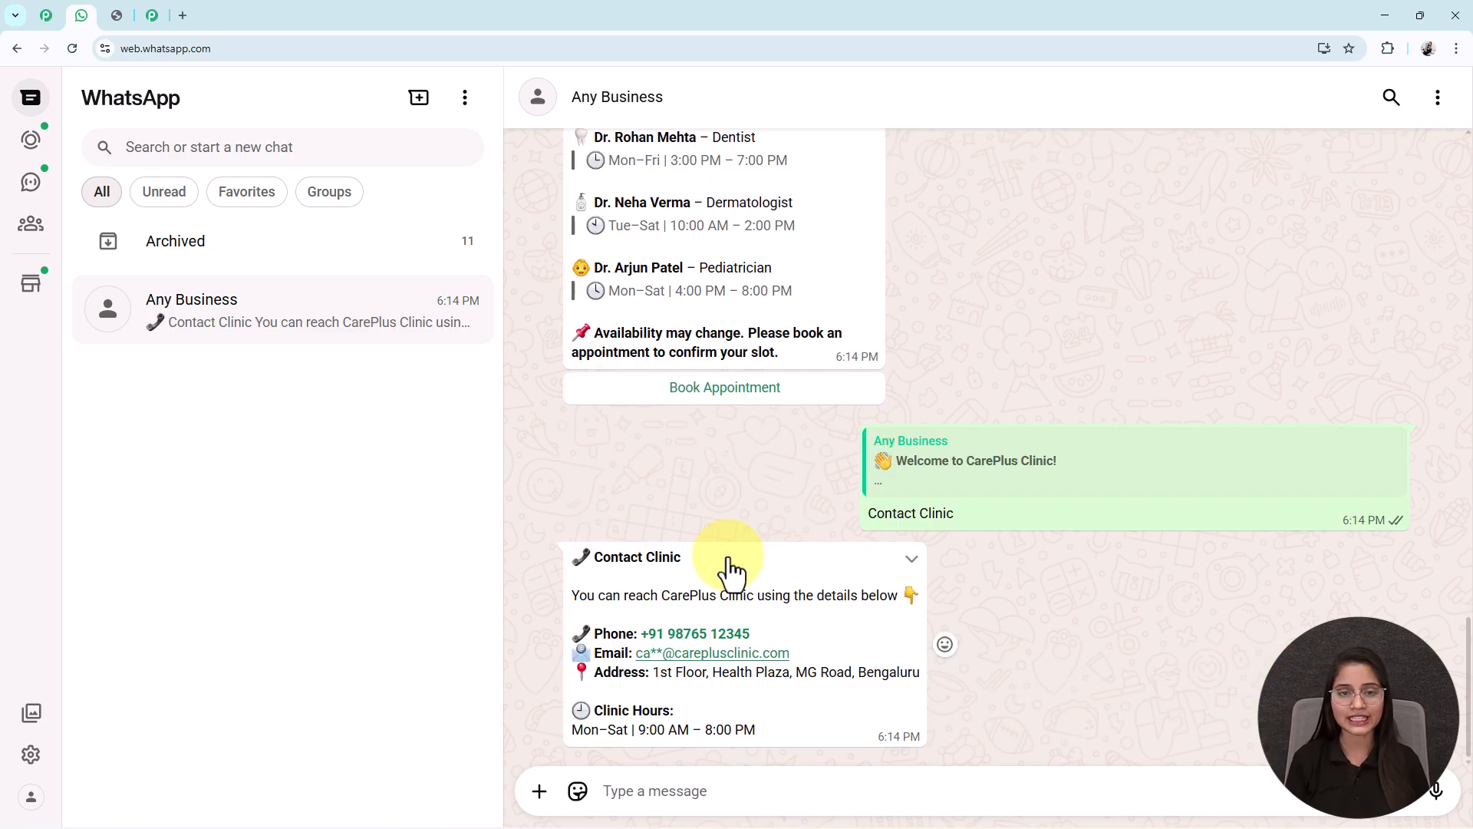
- Scroll through the test conversation to review the bot's replies
{"action": "scroll", "coordinate": [729, 557], "scroll_direction": "up", "scroll_amount": 15}
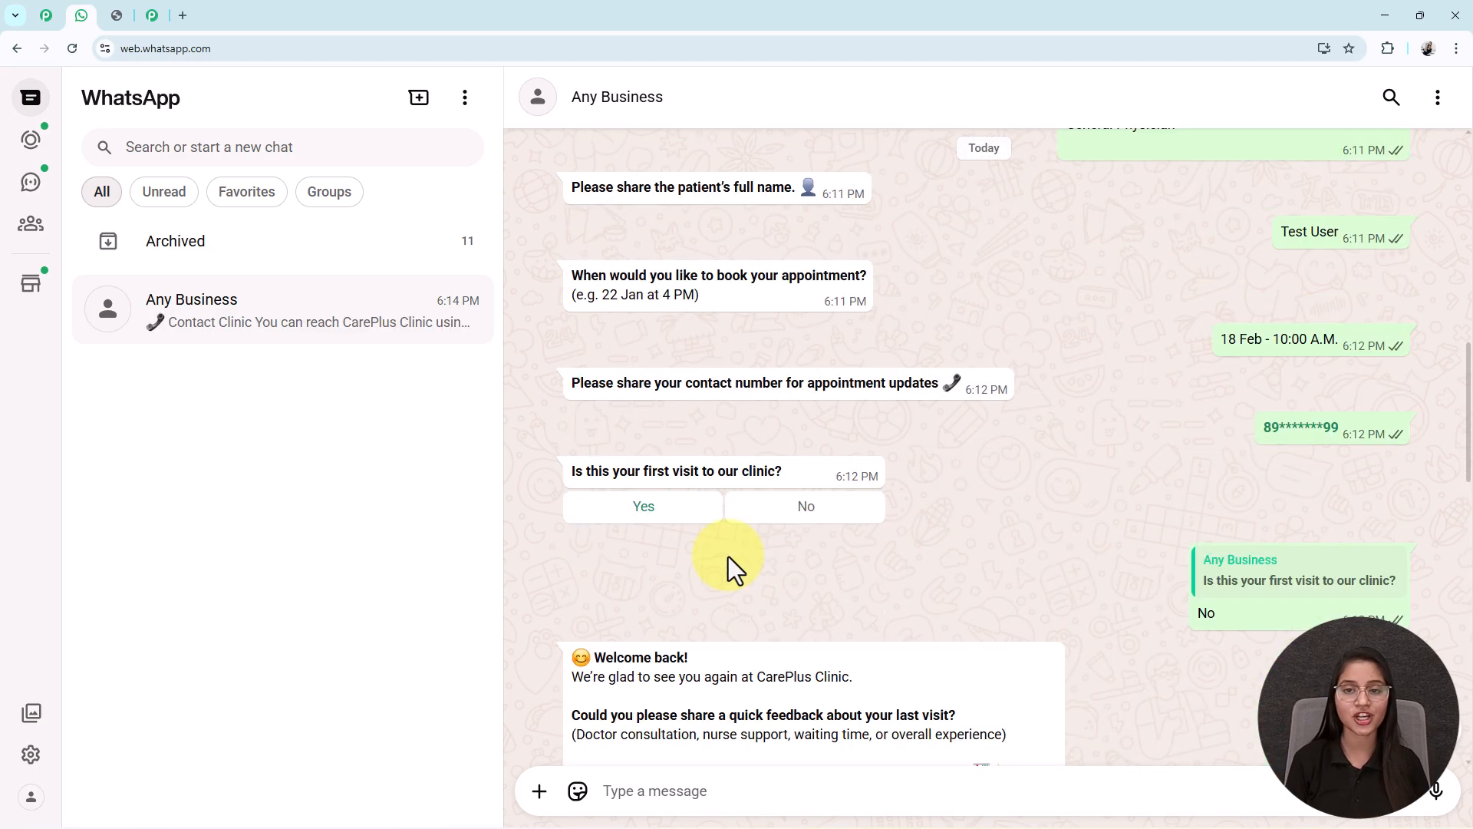
{"action": "scroll", "coordinate": [729, 556], "scroll_direction": "down", "scroll_amount": 2}
{"action": "scroll", "coordinate": [729, 555], "scroll_direction": "up", "scroll_amount": 5}
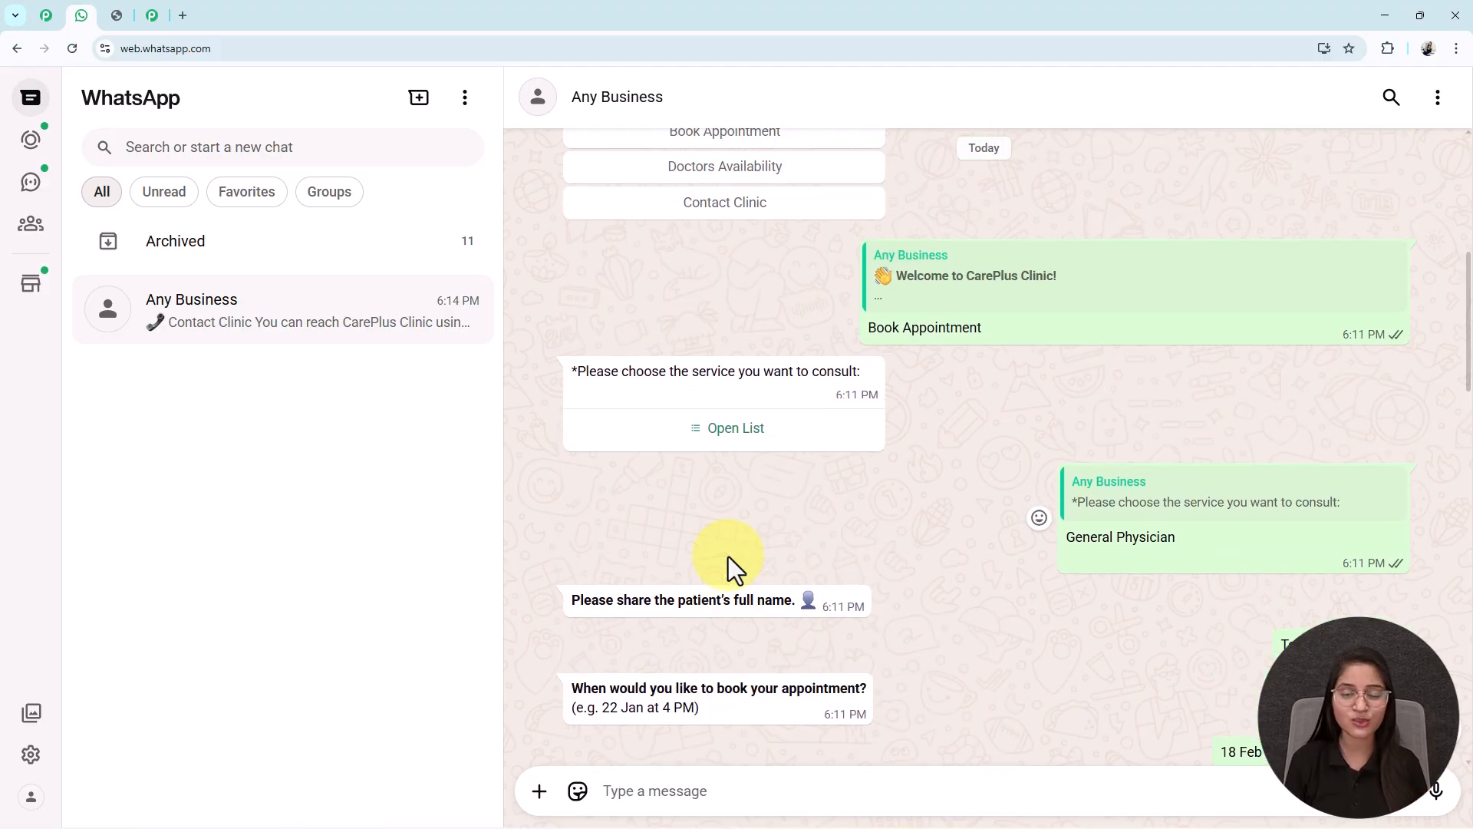
{"action": "scroll", "coordinate": [729, 555], "scroll_direction": "up", "scroll_amount": 2}
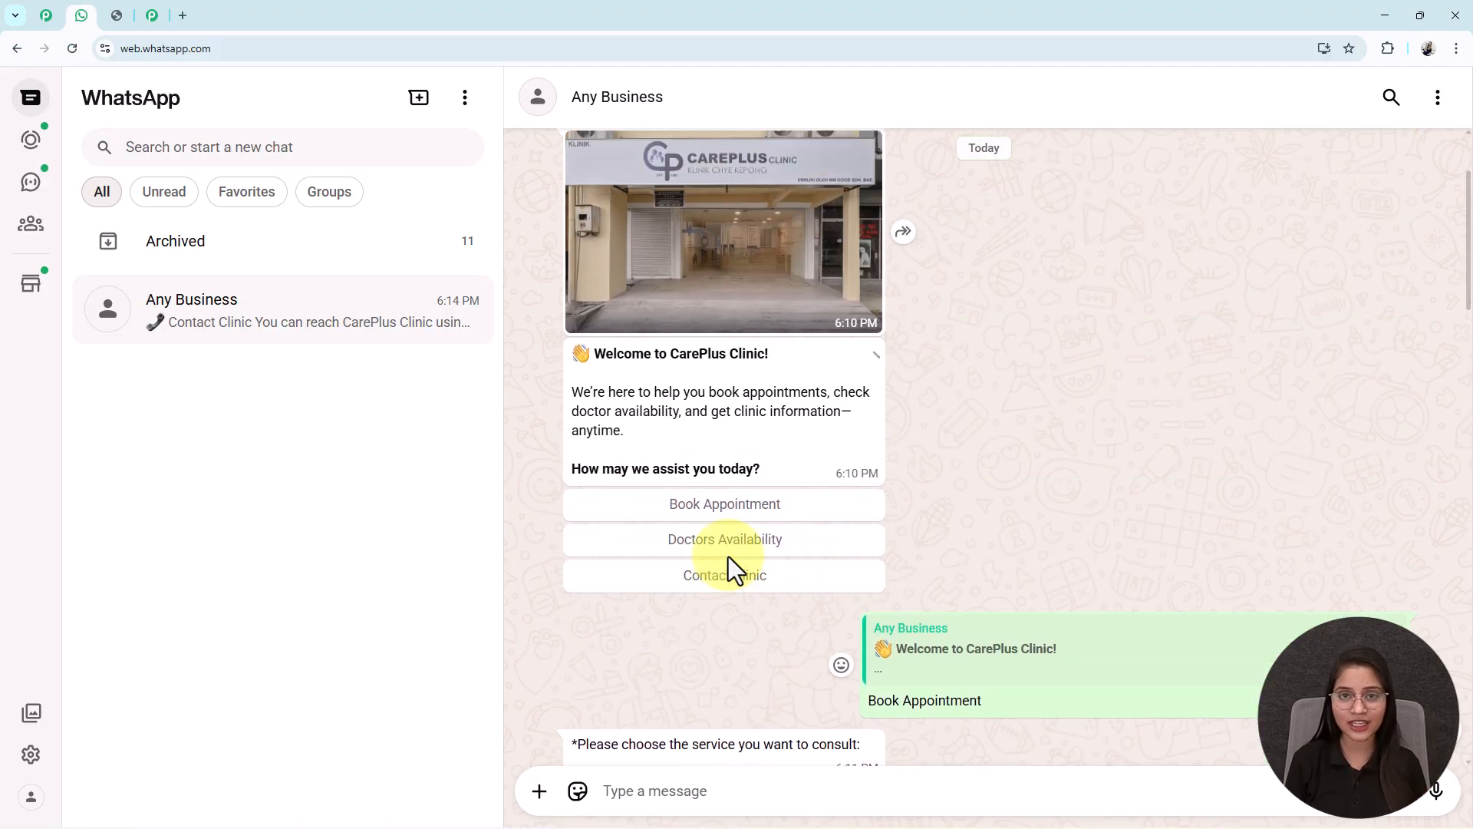
{"action": "scroll", "coordinate": [729, 555], "scroll_direction": "down", "scroll_amount": 2}
{"action": "scroll", "coordinate": [729, 556], "scroll_direction": "down", "scroll_amount": 2}
{"action": "scroll", "coordinate": [729, 555], "scroll_direction": "up", "scroll_amount": 3}
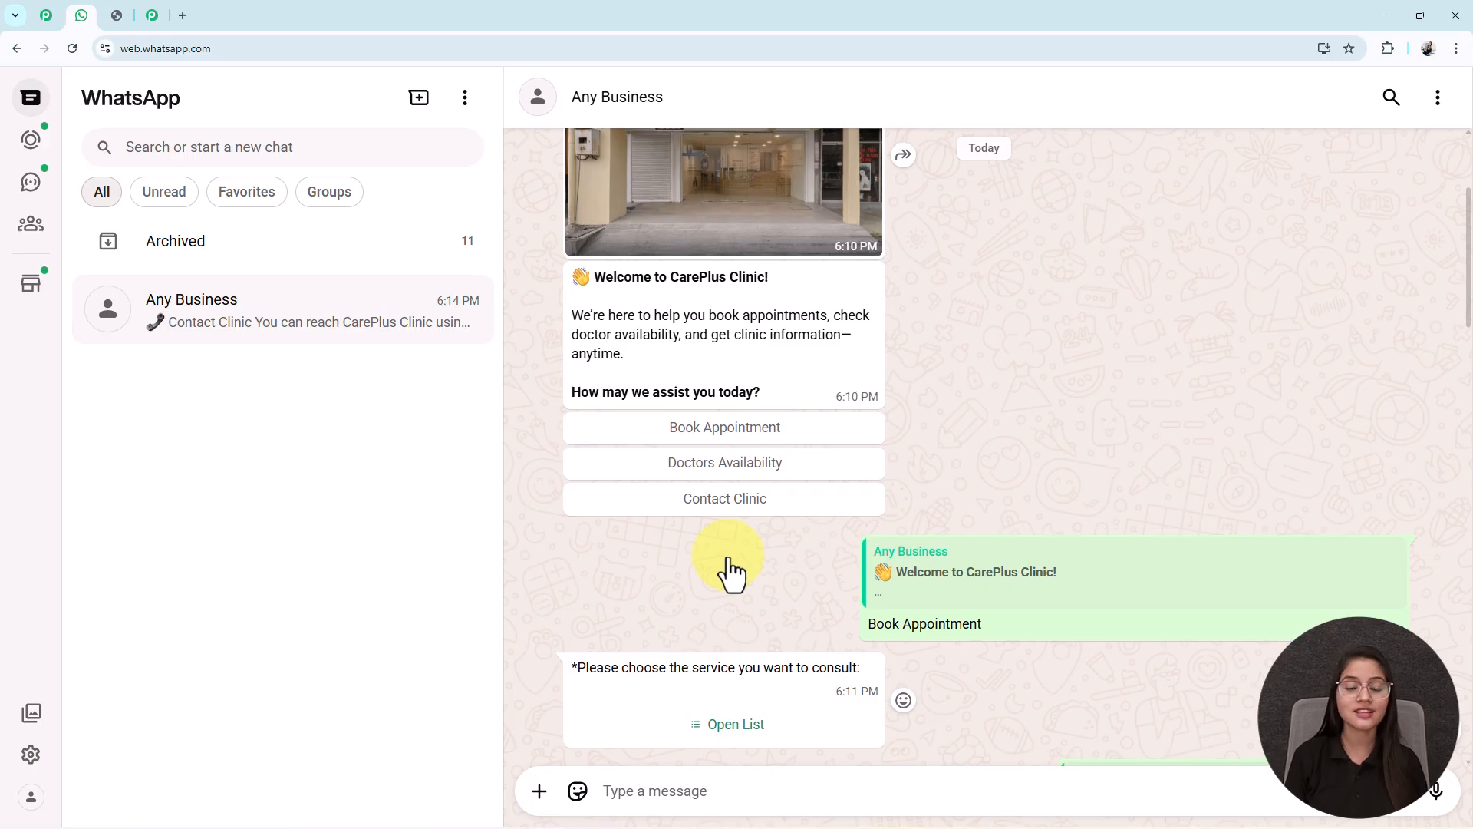
{"action": "scroll", "coordinate": [728, 555], "scroll_direction": "down", "scroll_amount": 1}
{"action": "scroll", "coordinate": [729, 555], "scroll_direction": "down", "scroll_amount": 1}
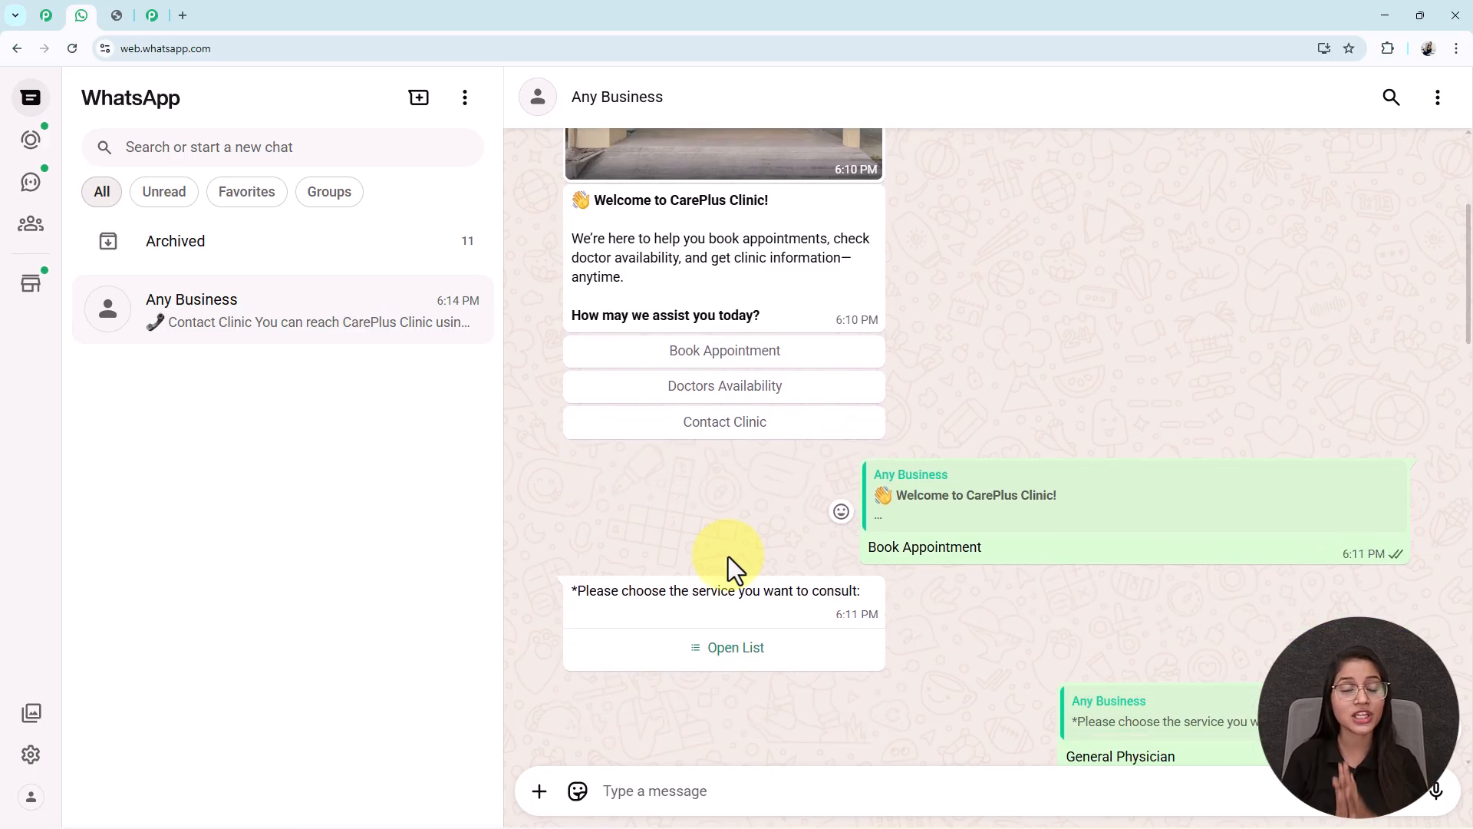
{"action": "scroll", "coordinate": [729, 556], "scroll_direction": "up", "scroll_amount": 2}
{"action": "scroll", "coordinate": [729, 556], "scroll_direction": "down", "scroll_amount": 12}
{"action": "scroll", "coordinate": [729, 556], "scroll_direction": "down", "scroll_amount": 10}
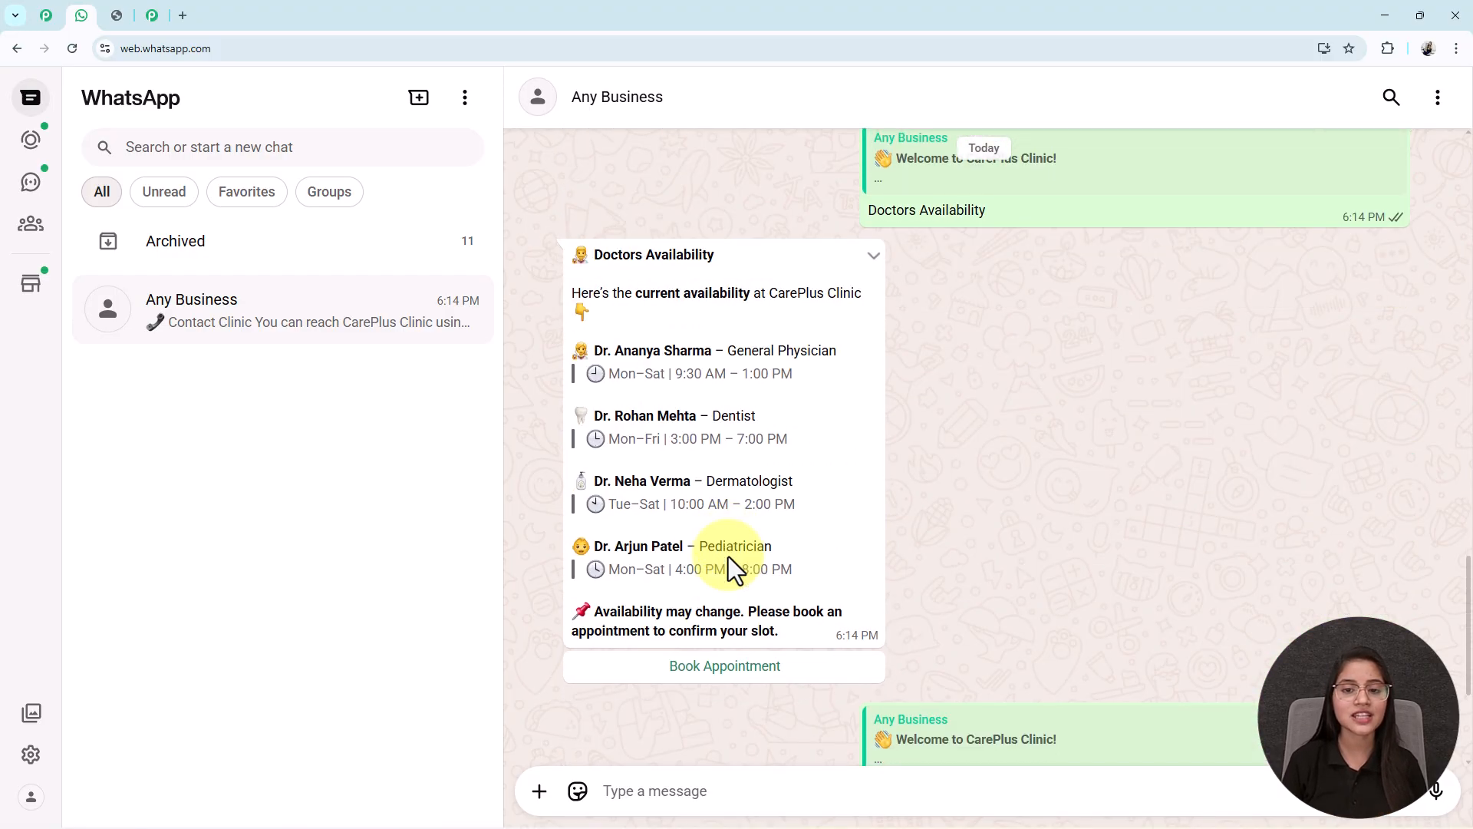
{"action": "scroll", "coordinate": [729, 555], "scroll_direction": "up", "scroll_amount": 10}
{"action": "scroll", "coordinate": [728, 556], "scroll_direction": "up", "scroll_amount": 3}
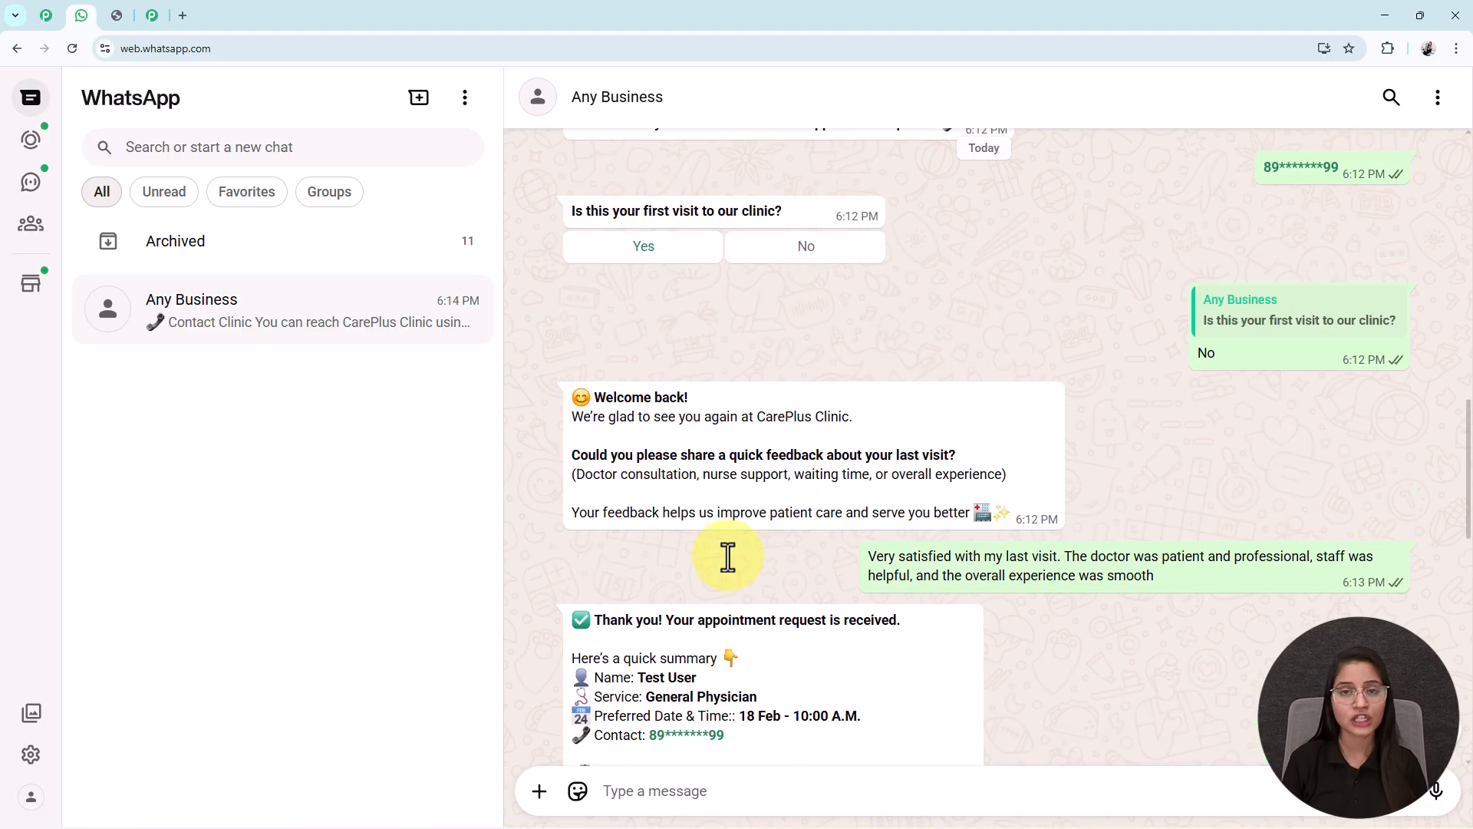
{"action": "scroll", "coordinate": [728, 556], "scroll_direction": "up", "scroll_amount": 4}
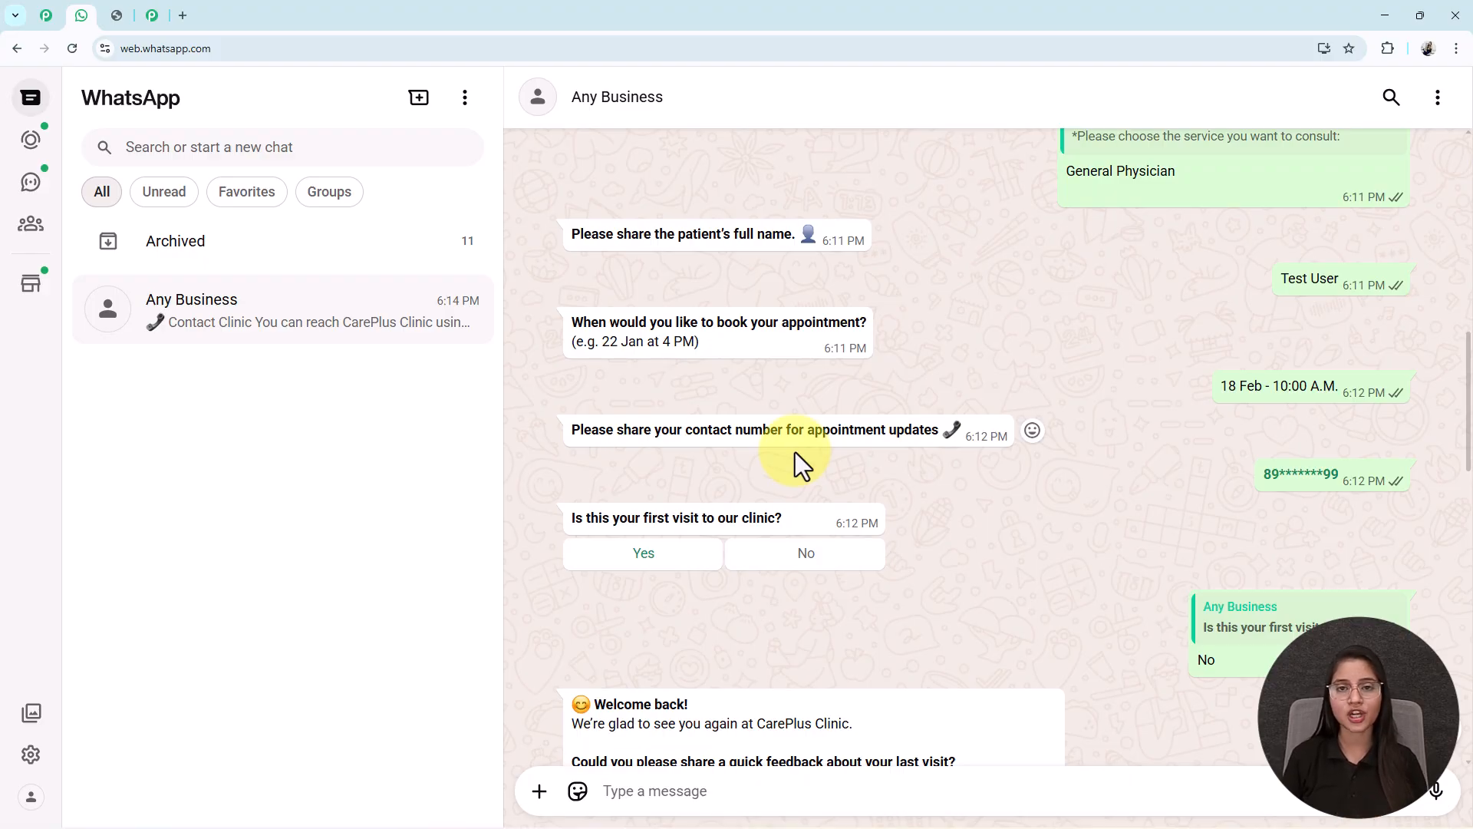
- Open the Pabbly Chatflow website in a new tab and sign in to reach All Pabbly Apps
{"action": "left_click", "coordinate": [184, 17]}
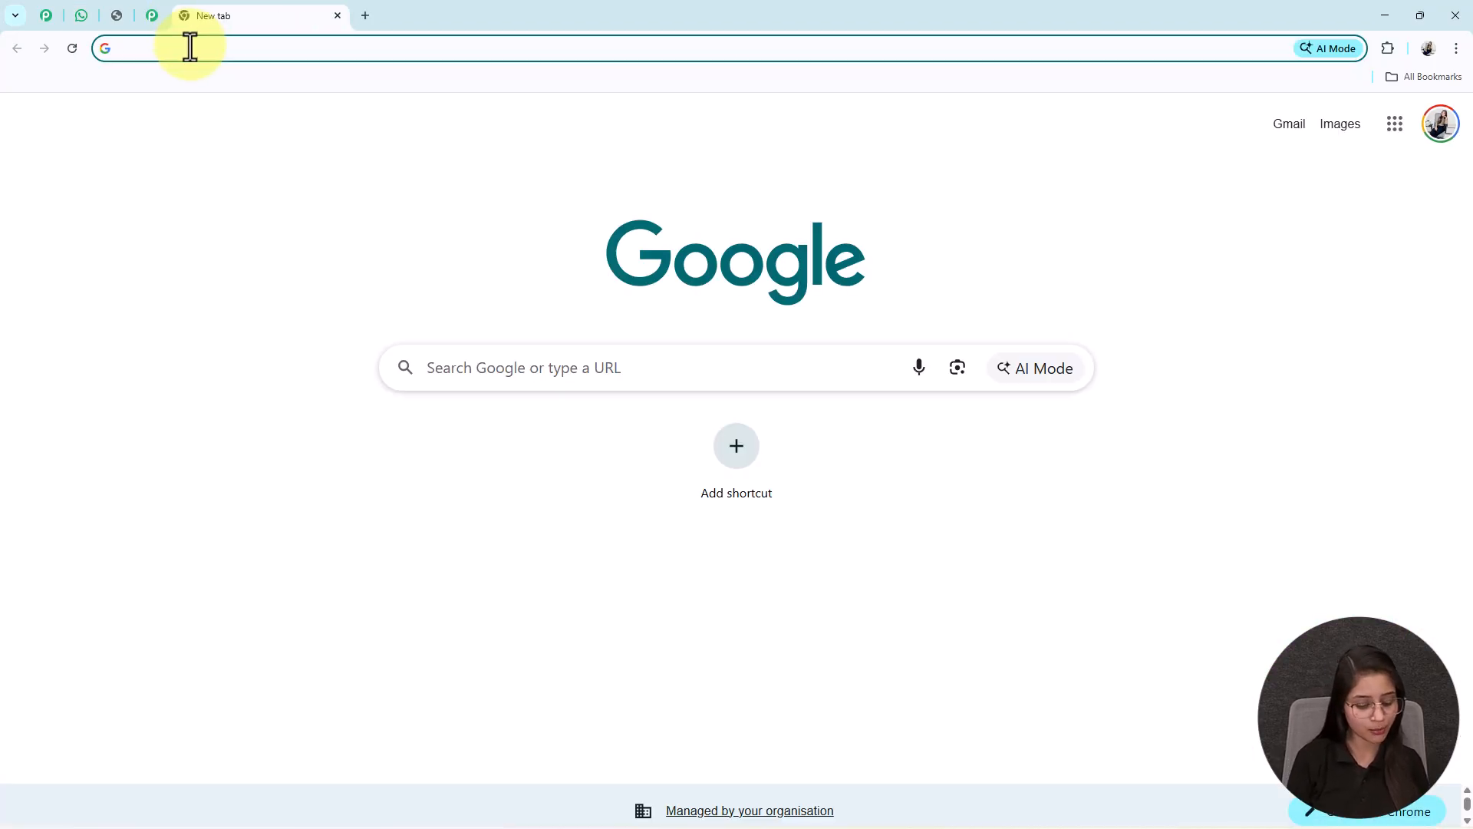
{"action": "type", "text": "pab"}
{"action": "key", "text": "Return"}
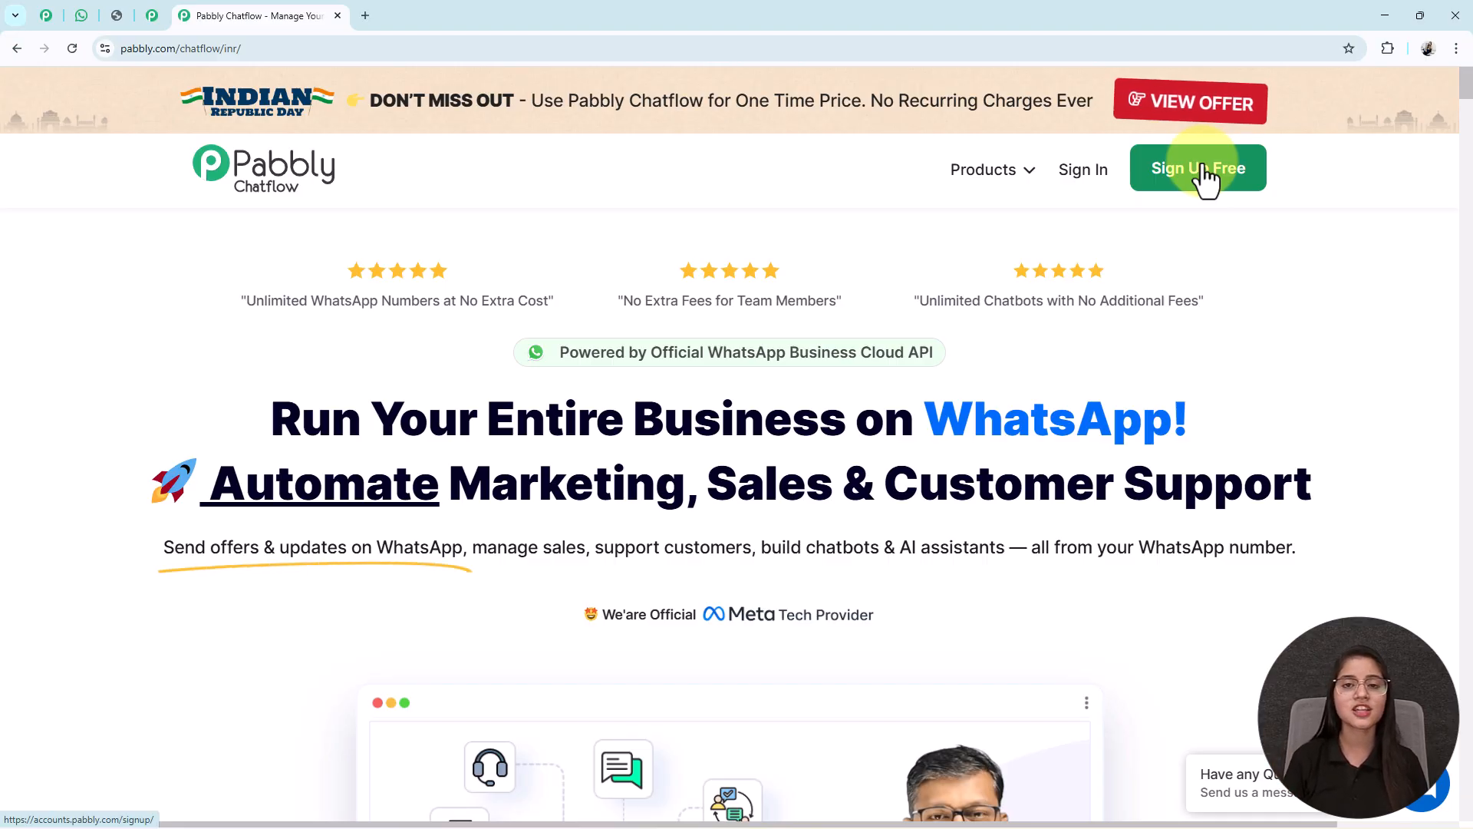
{"action": "left_click", "coordinate": [1080, 183]}
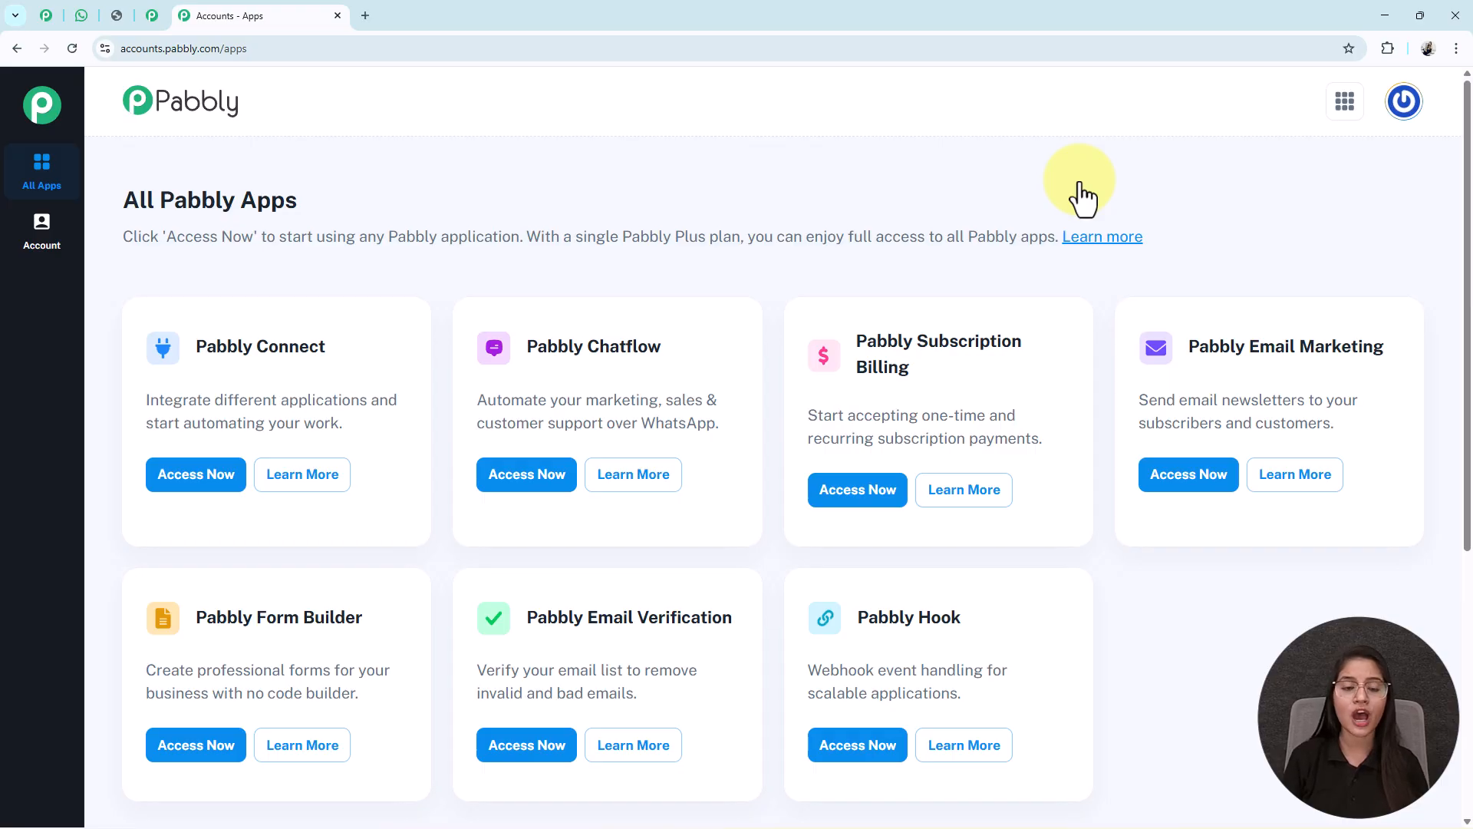
- Launch Pabbly Chatflow from the apps page and open its Flows list
{"action": "left_click_drag", "start_coordinate": [670, 376], "coordinate": [527, 360]}
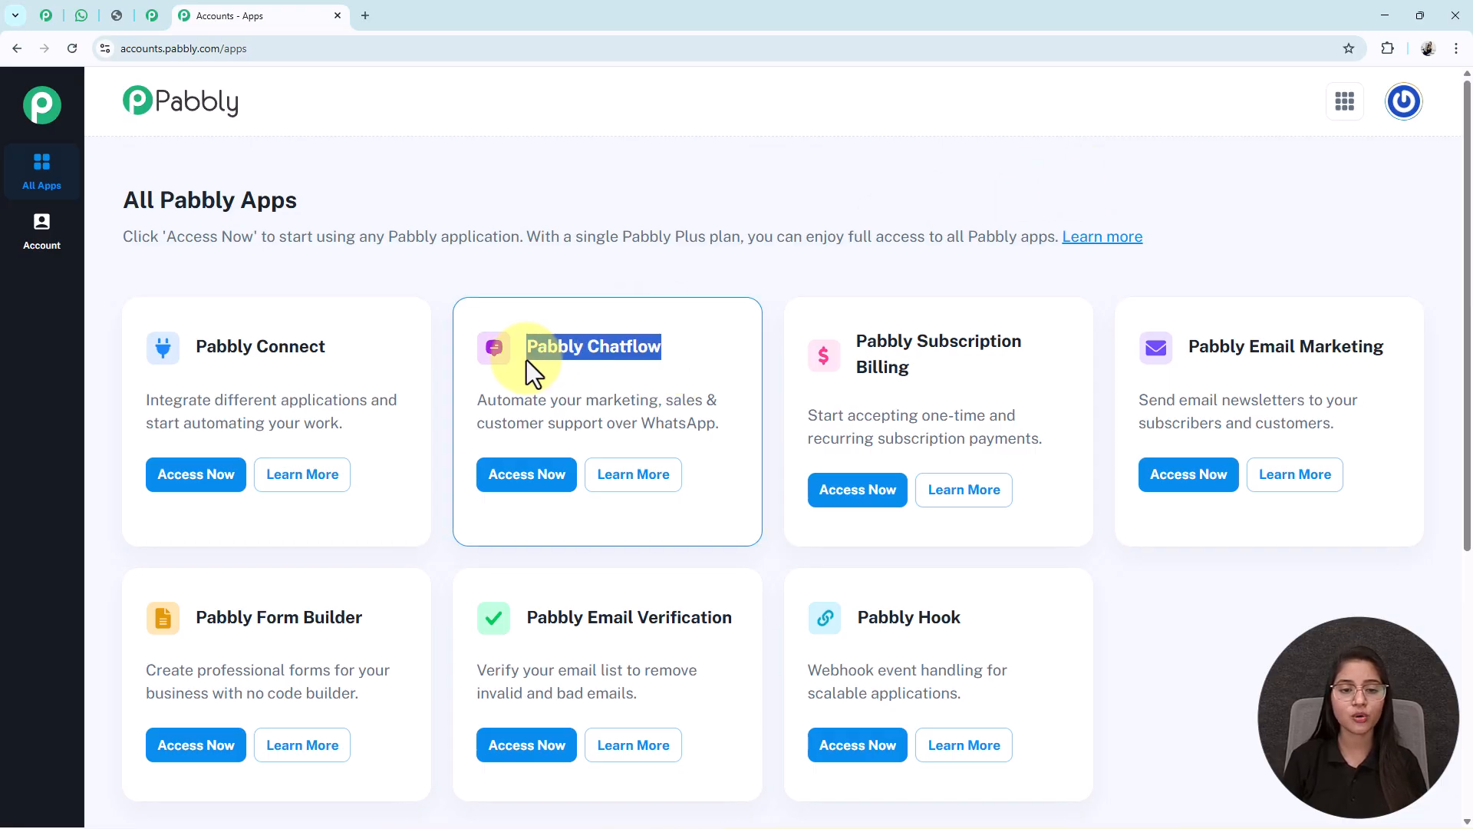
{"action": "left_click", "coordinate": [543, 476]}
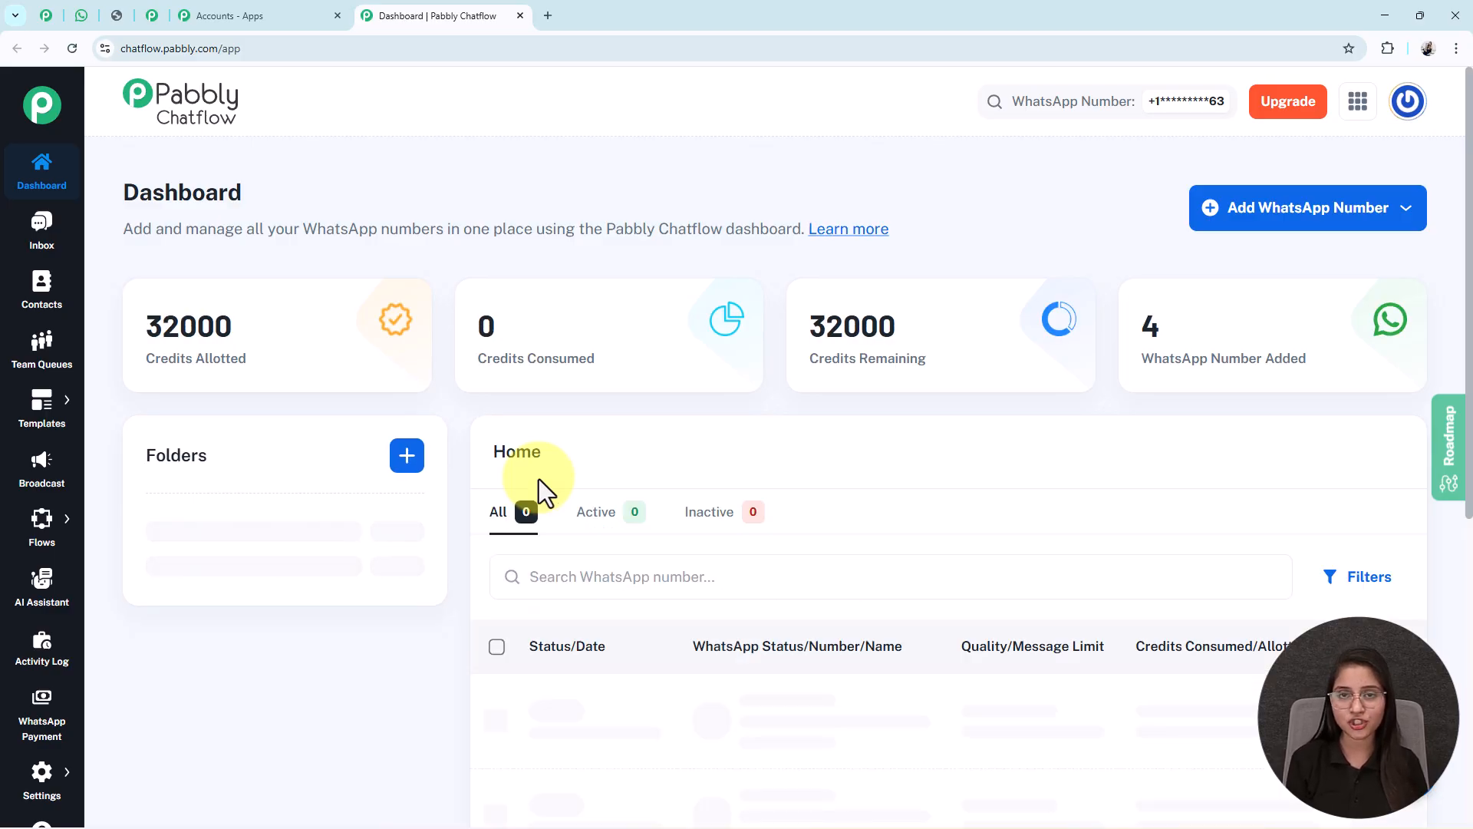
{"action": "scroll", "coordinate": [539, 478], "scroll_direction": "down", "scroll_amount": 3}
{"action": "scroll", "coordinate": [538, 479], "scroll_direction": "up", "scroll_amount": 3}
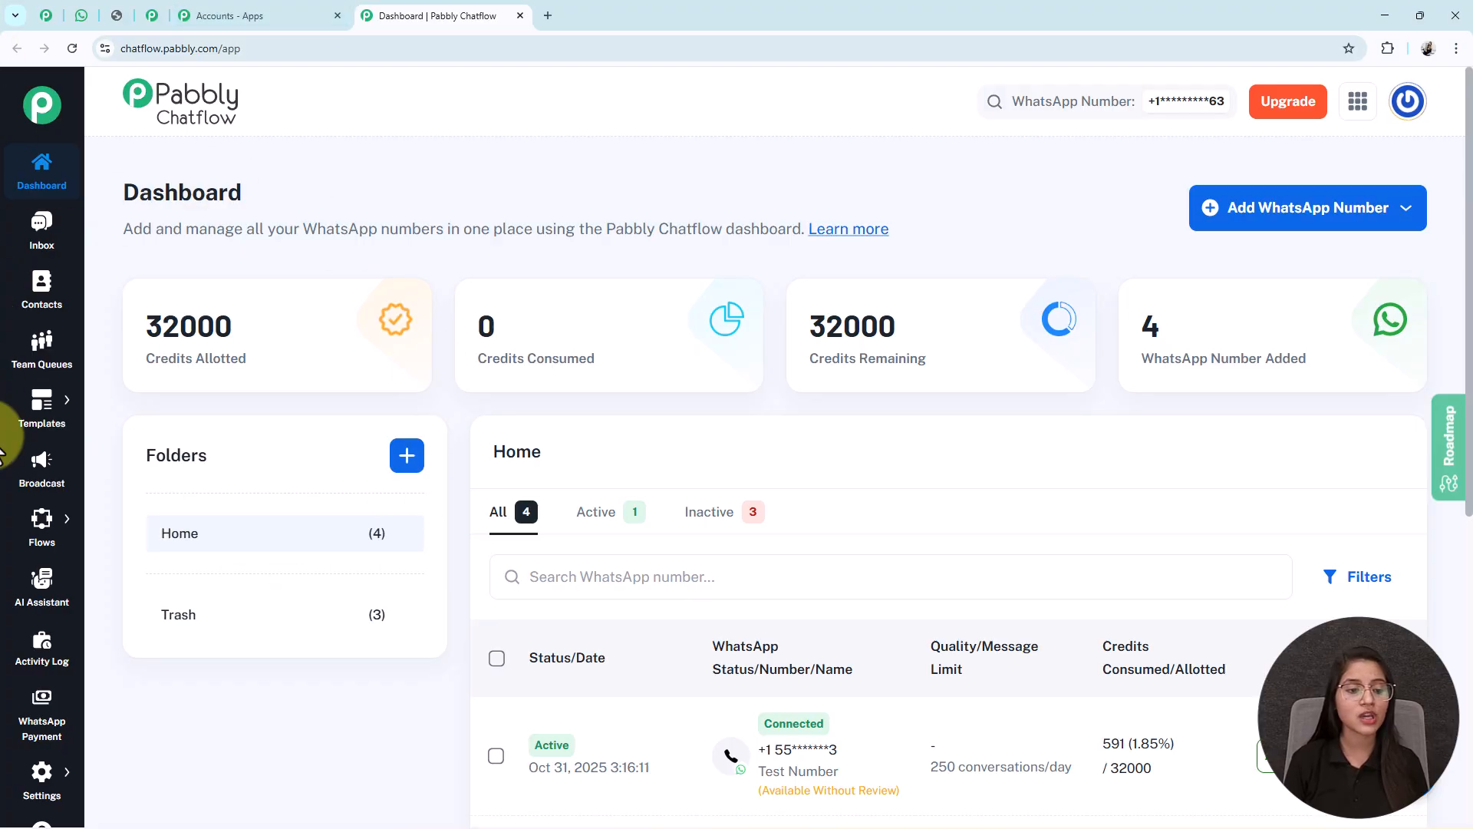
{"action": "mouse_move", "coordinate": [41, 530]}
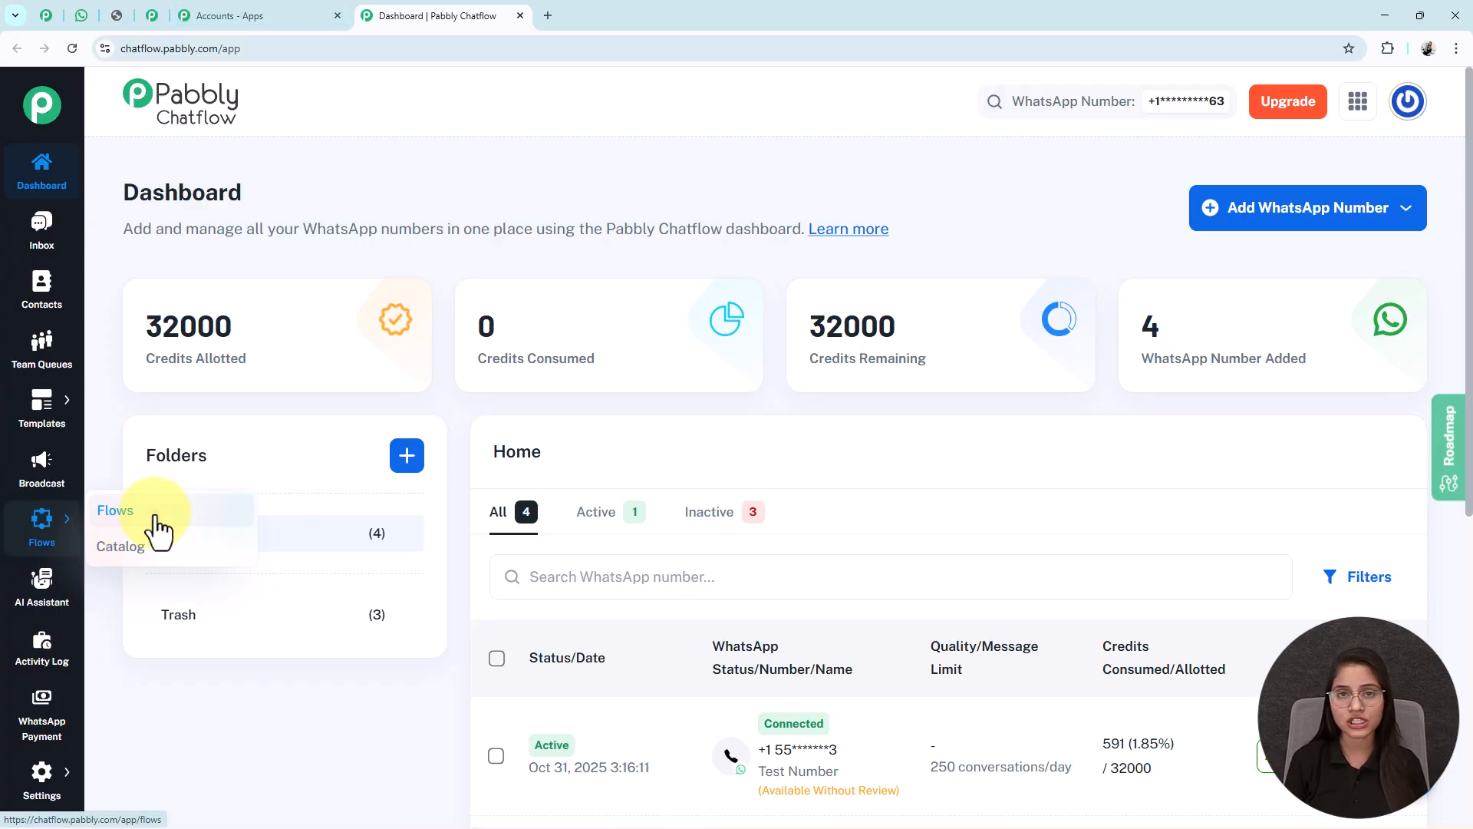
{"action": "left_click", "coordinate": [117, 511]}
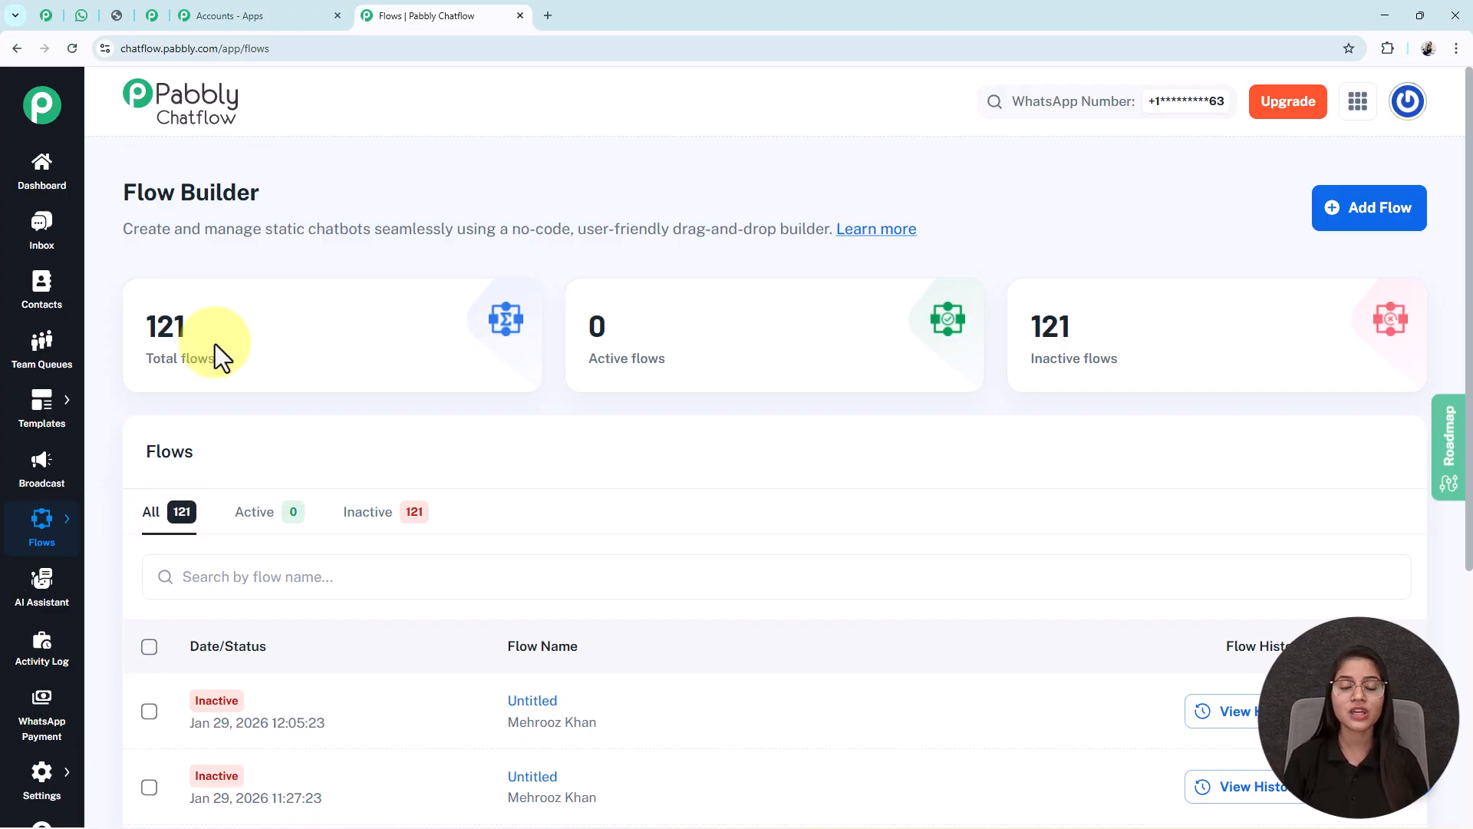
- Add a new flow titled 'From Inquiry to Booking — Fully Automated WhatsApp Bot'
{"action": "left_click", "coordinate": [1387, 219]}
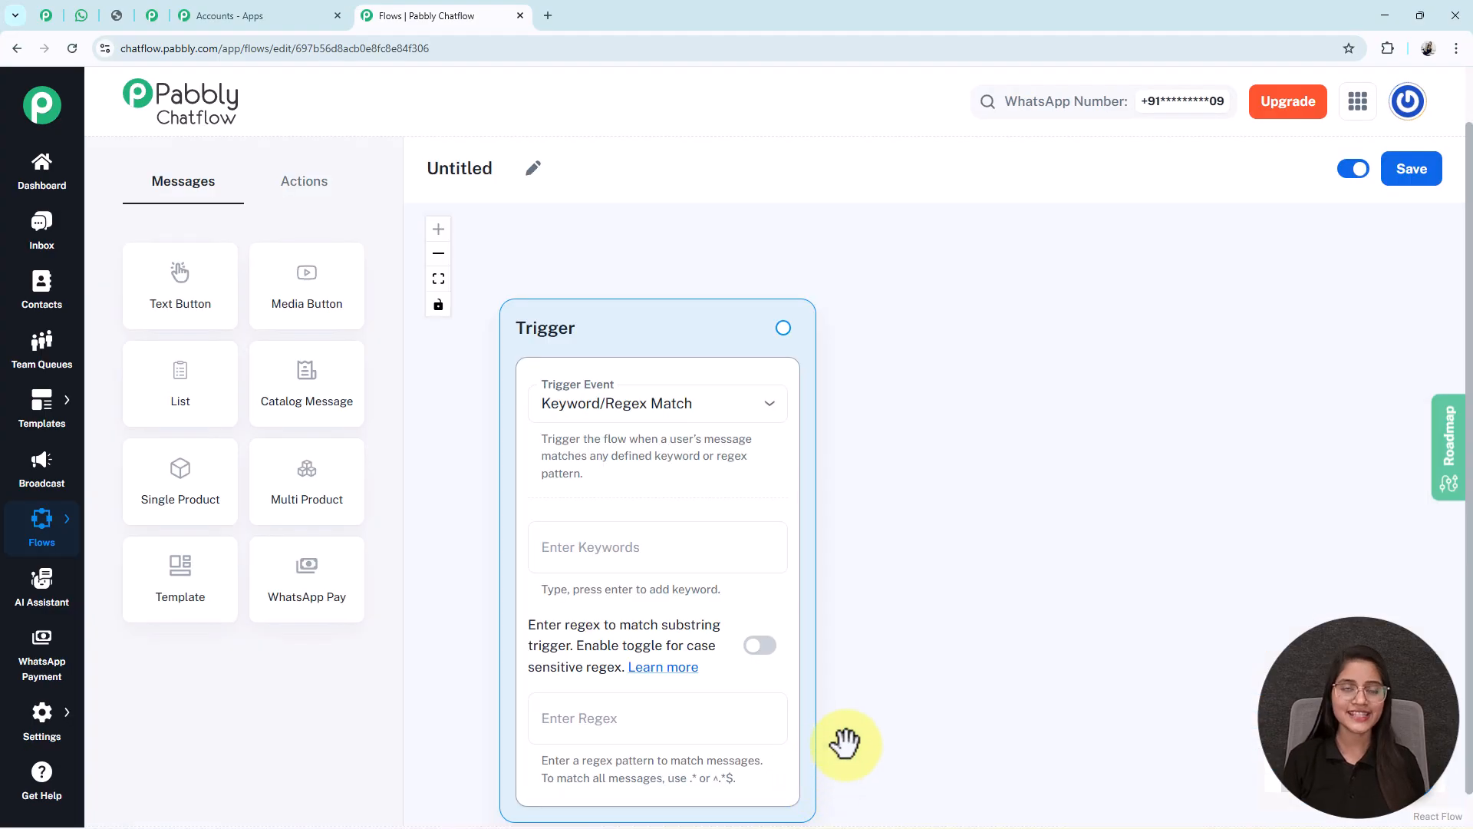
{"action": "left_click_drag", "start_coordinate": [549, 329], "coordinate": [558, 258]}
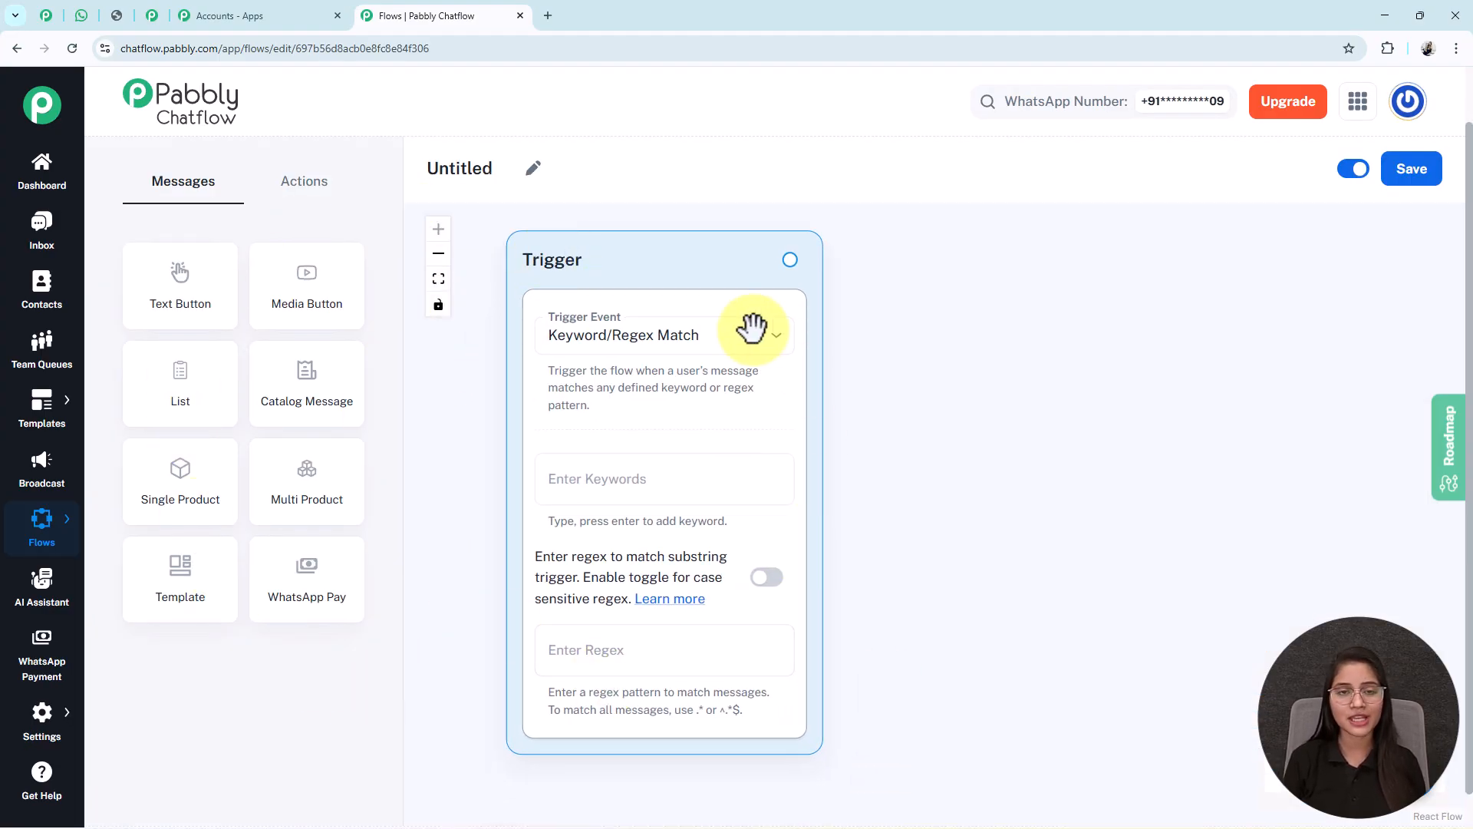
{"action": "left_click", "coordinate": [531, 179]}
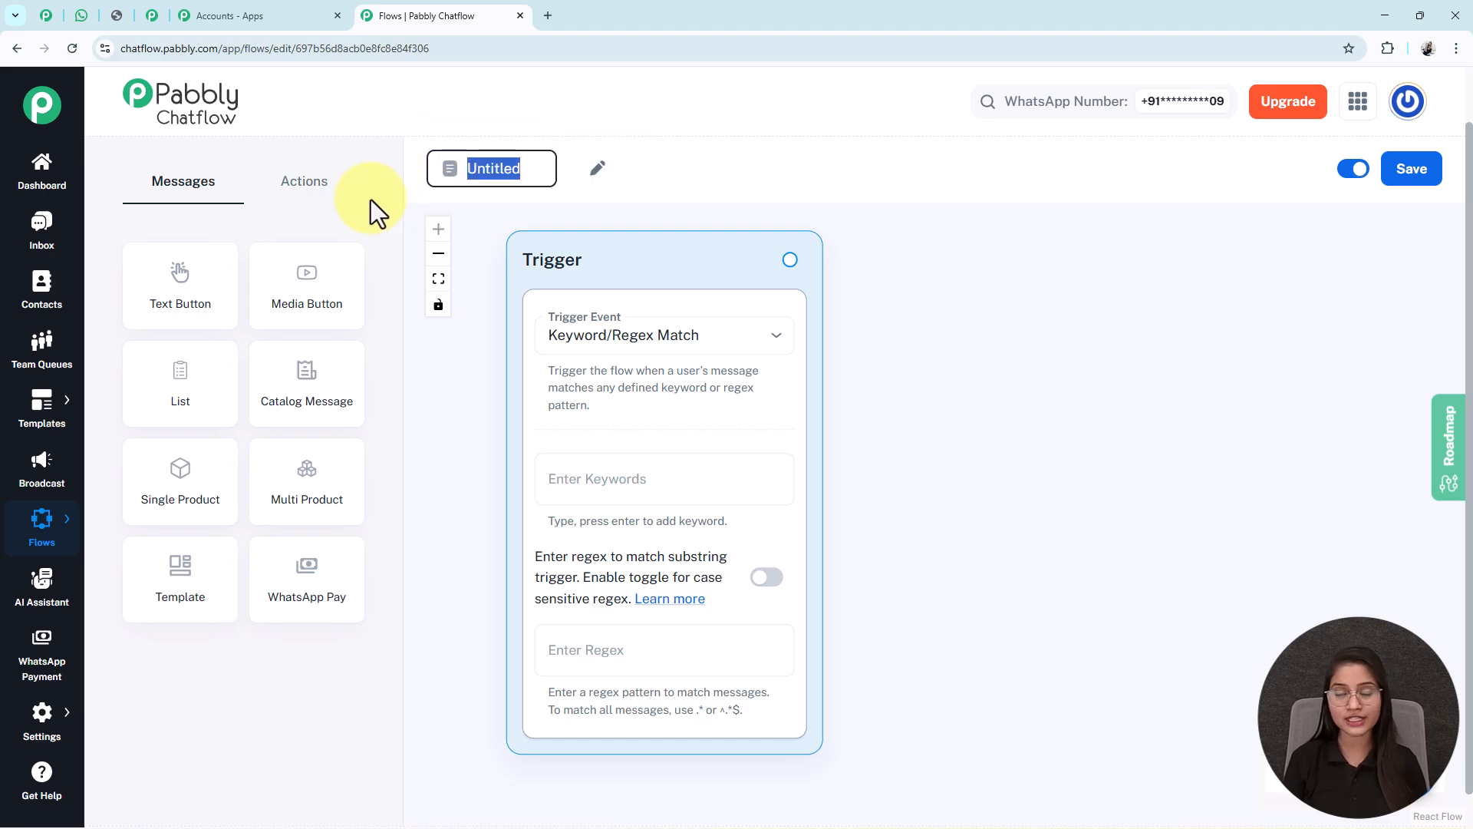
{"action": "type", "text": "From Inquiry to Booking — Fully Automated WhatsApp Bot"}
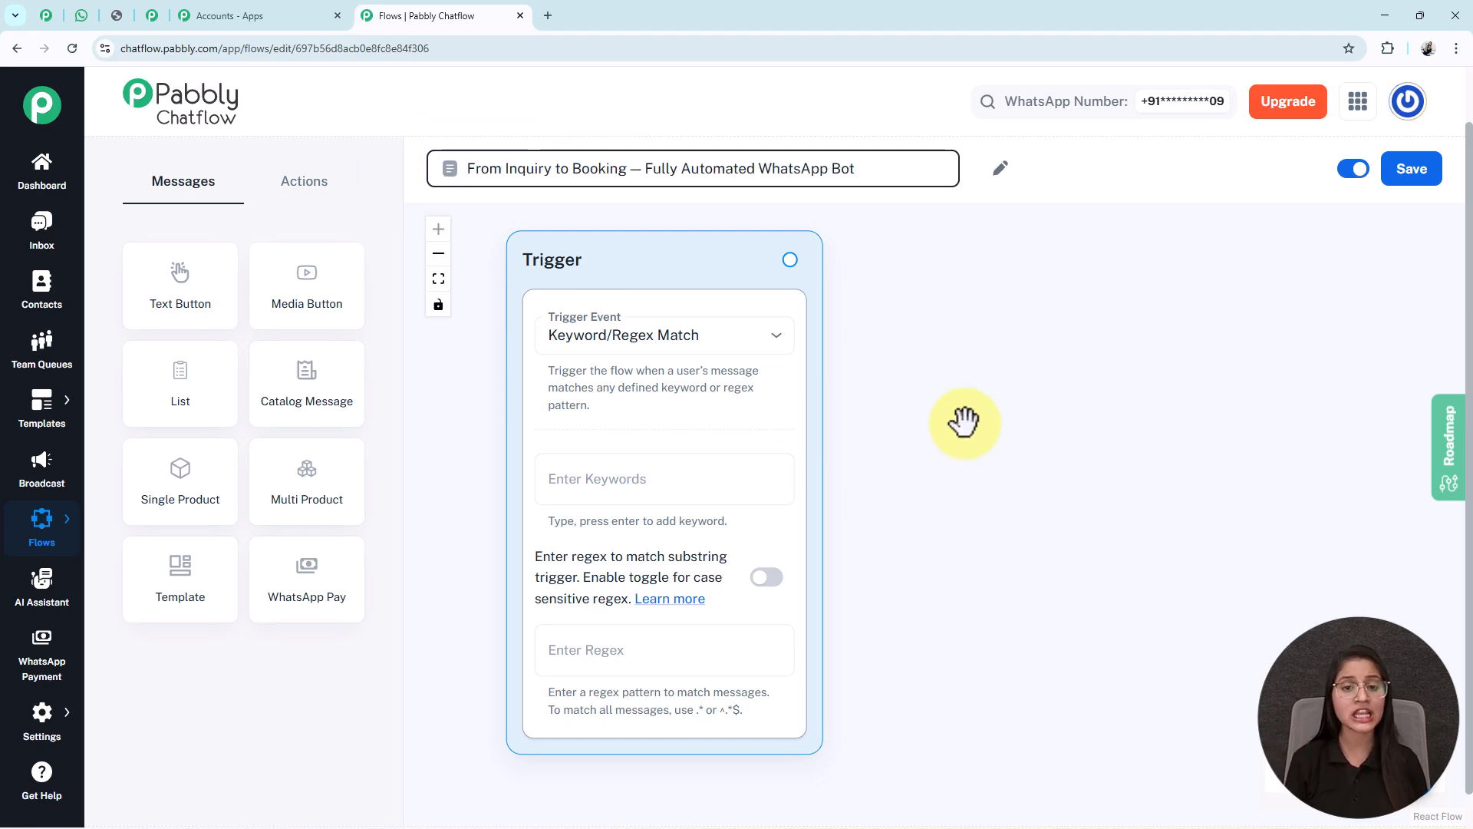
{"action": "left_click", "coordinate": [964, 424]}
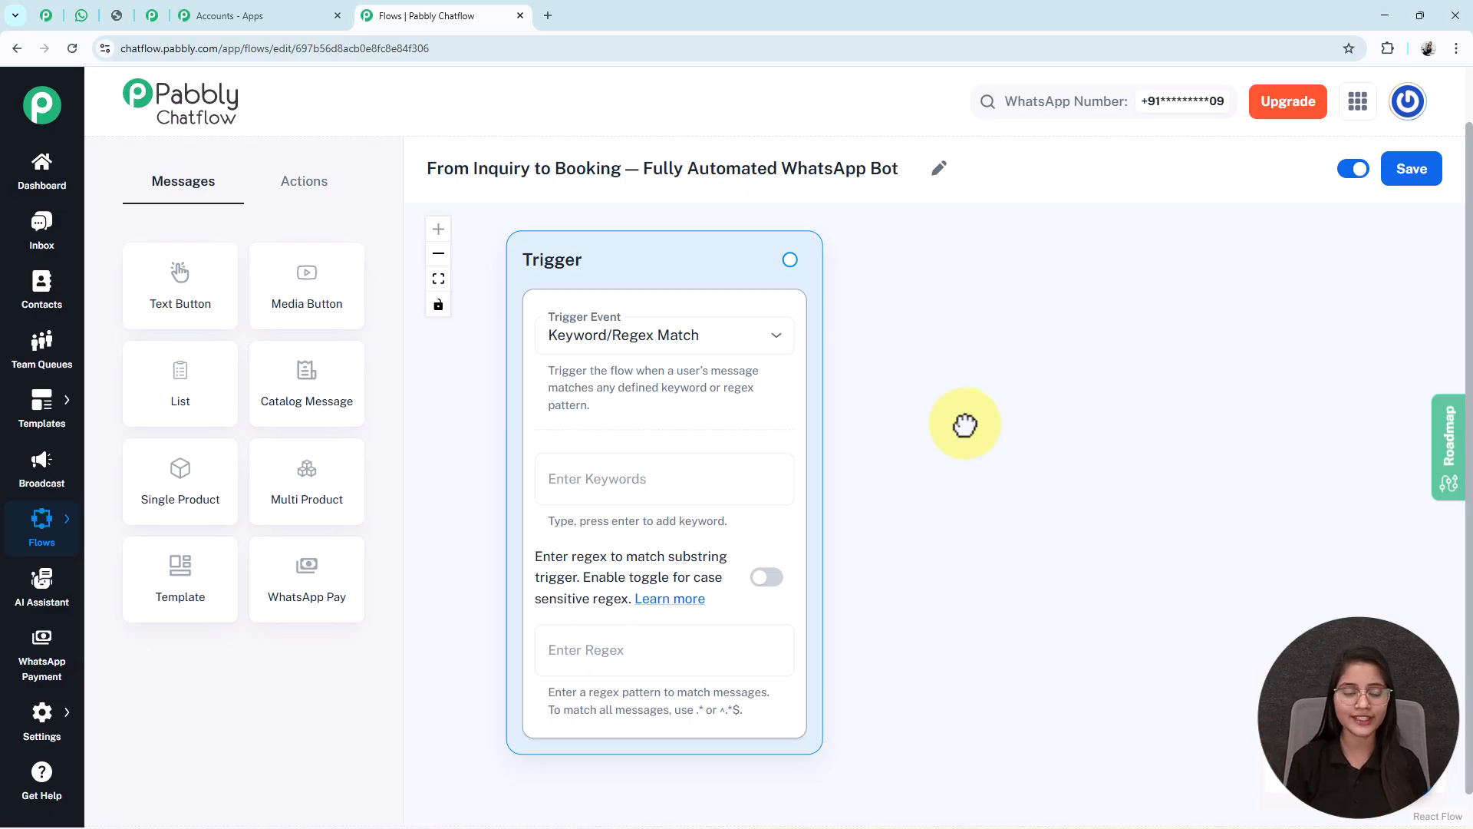
- Look over the Actions and Messages node lists, then save the flow
{"action": "left_click", "coordinate": [304, 191]}
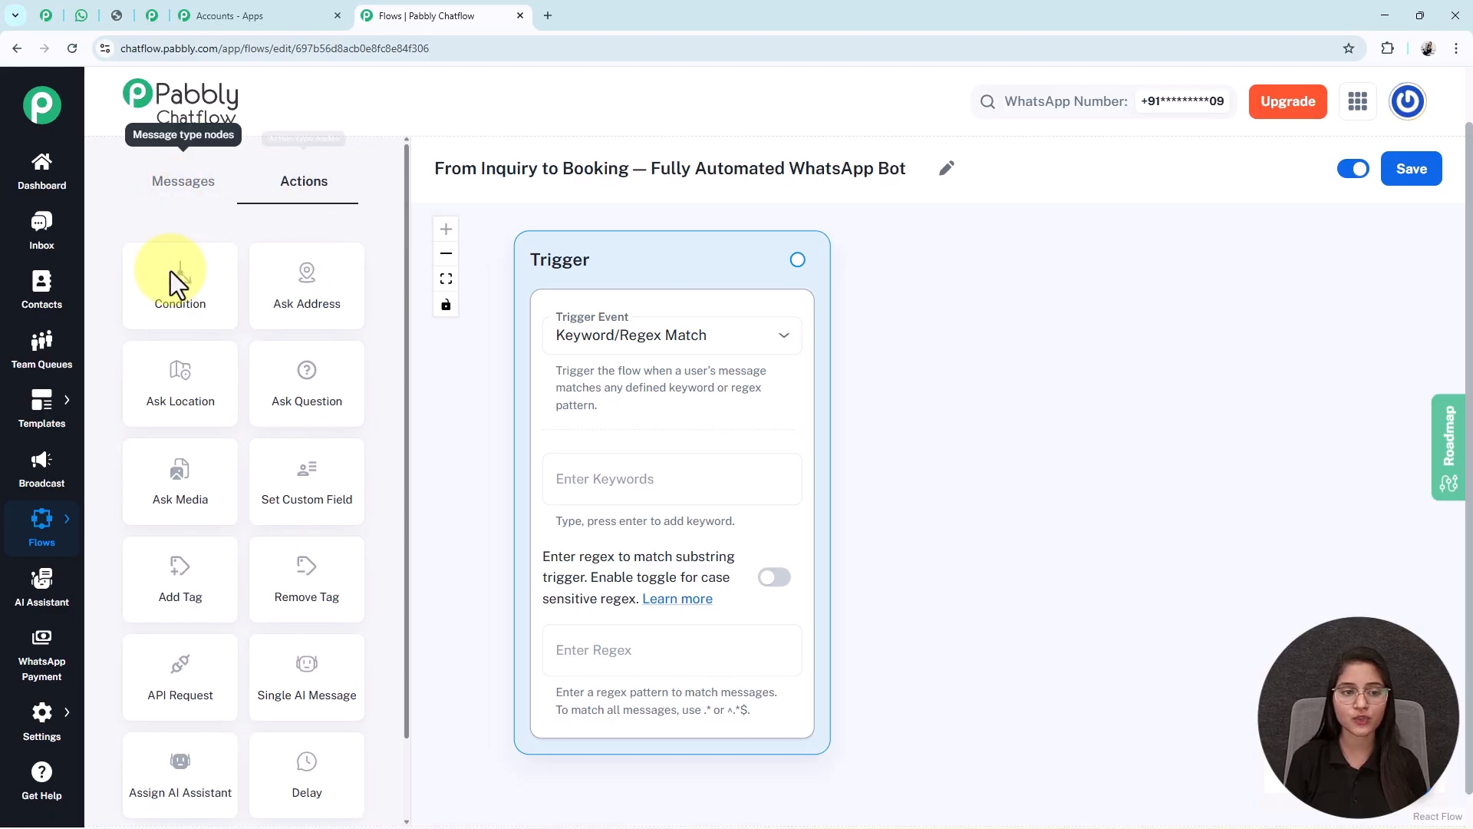
{"action": "left_click", "coordinate": [183, 184]}
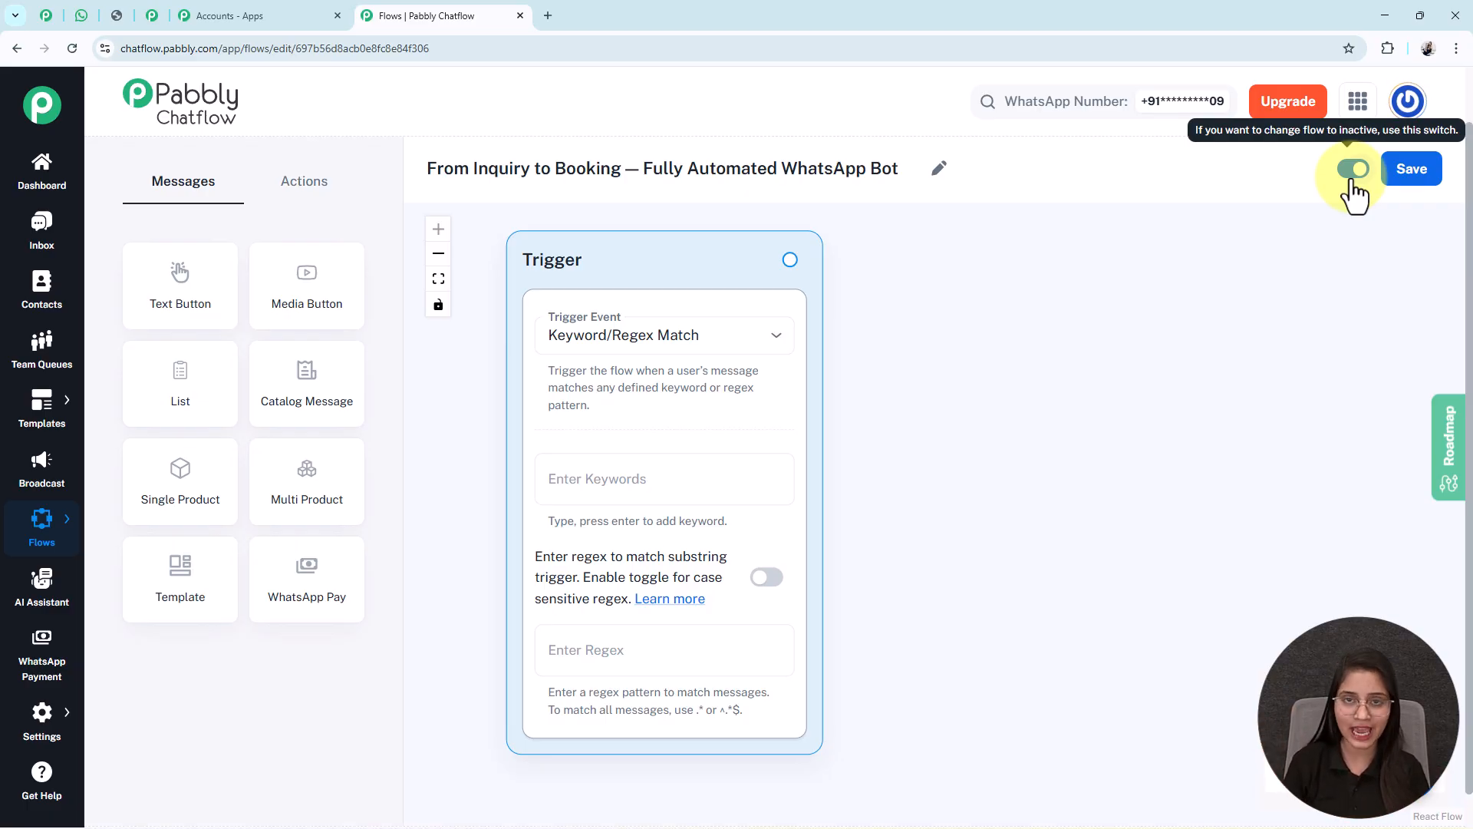
{"action": "left_click", "coordinate": [1389, 184]}
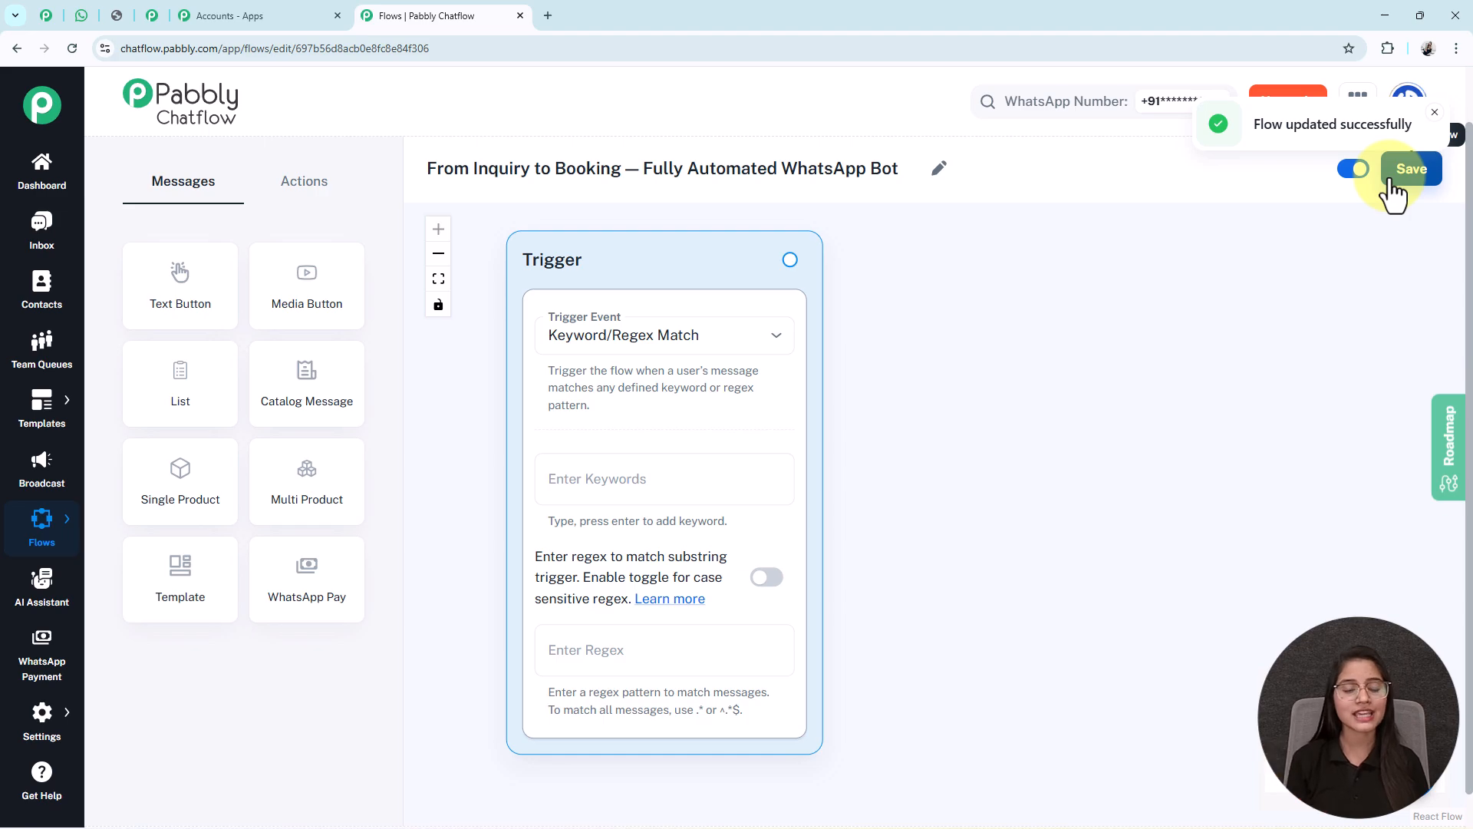
- Set a Keyword/Regex Match trigger on keywords Hi and Hello, then review the WhatsApp chat
{"action": "left_click", "coordinate": [619, 346]}
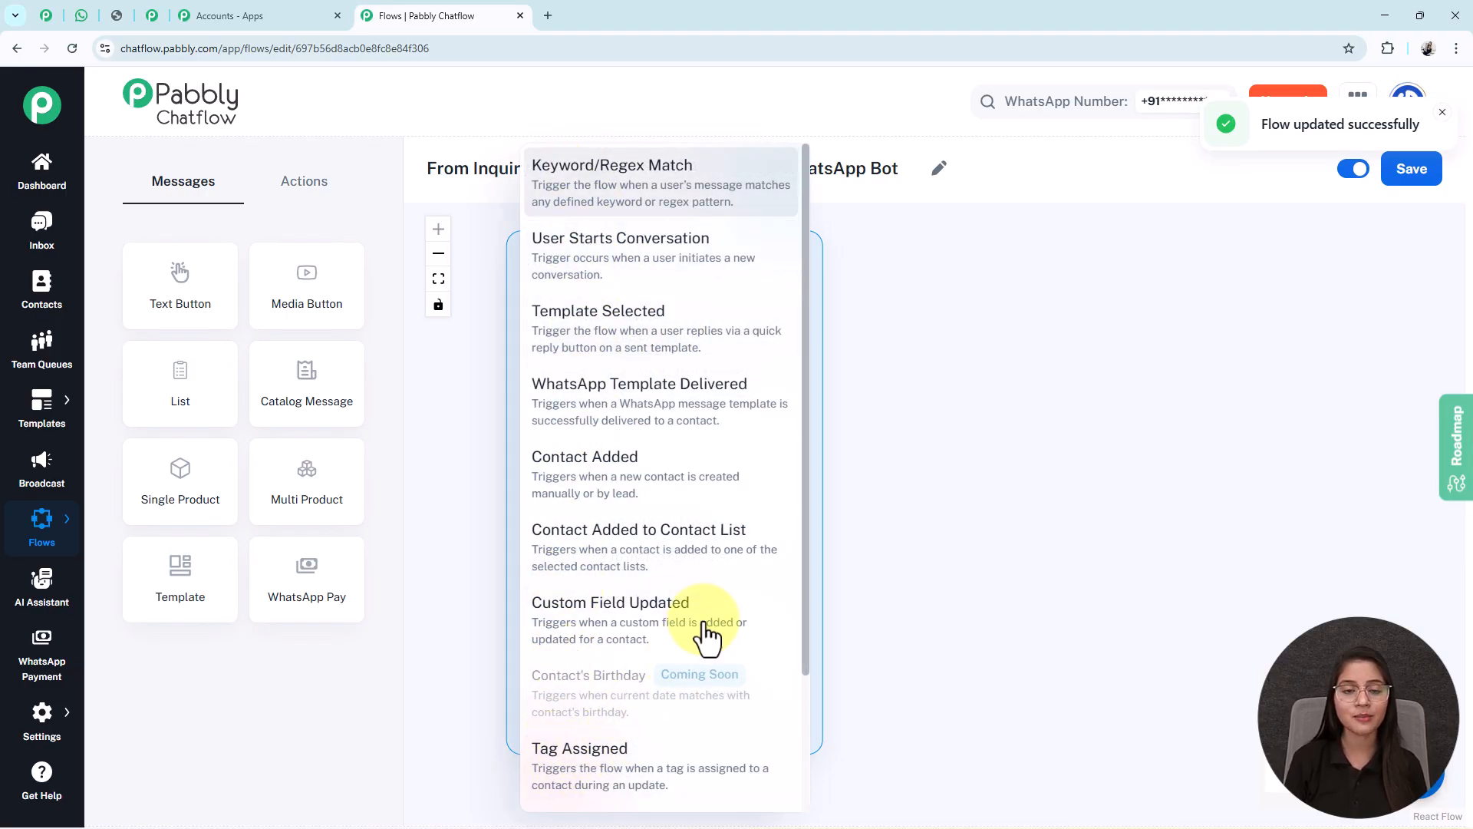
{"action": "left_click", "coordinate": [531, 201]}
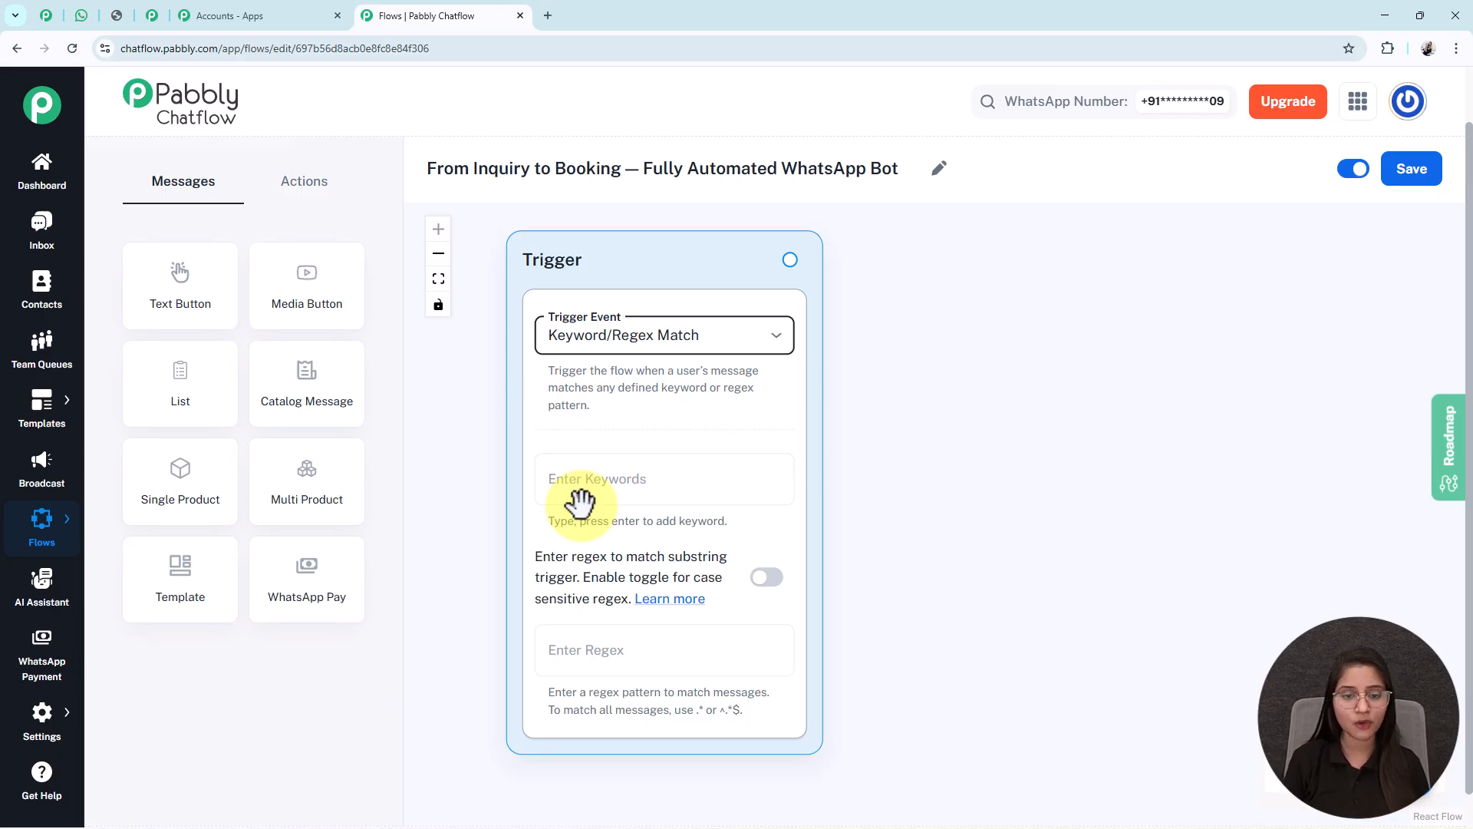
{"action": "left_click", "coordinate": [603, 481]}
{"action": "type", "text": "H"}
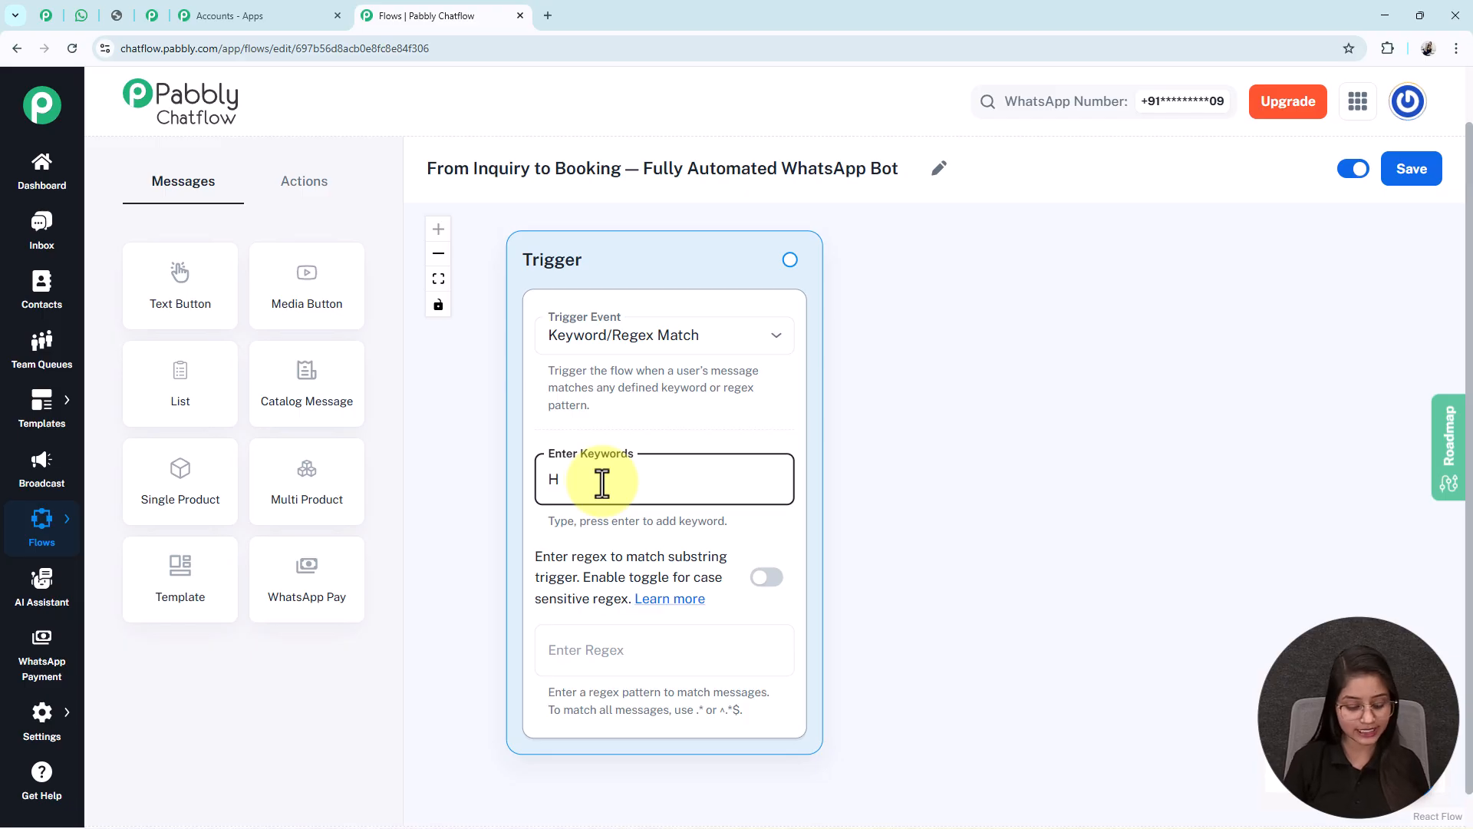
{"action": "type", "text": "i"}
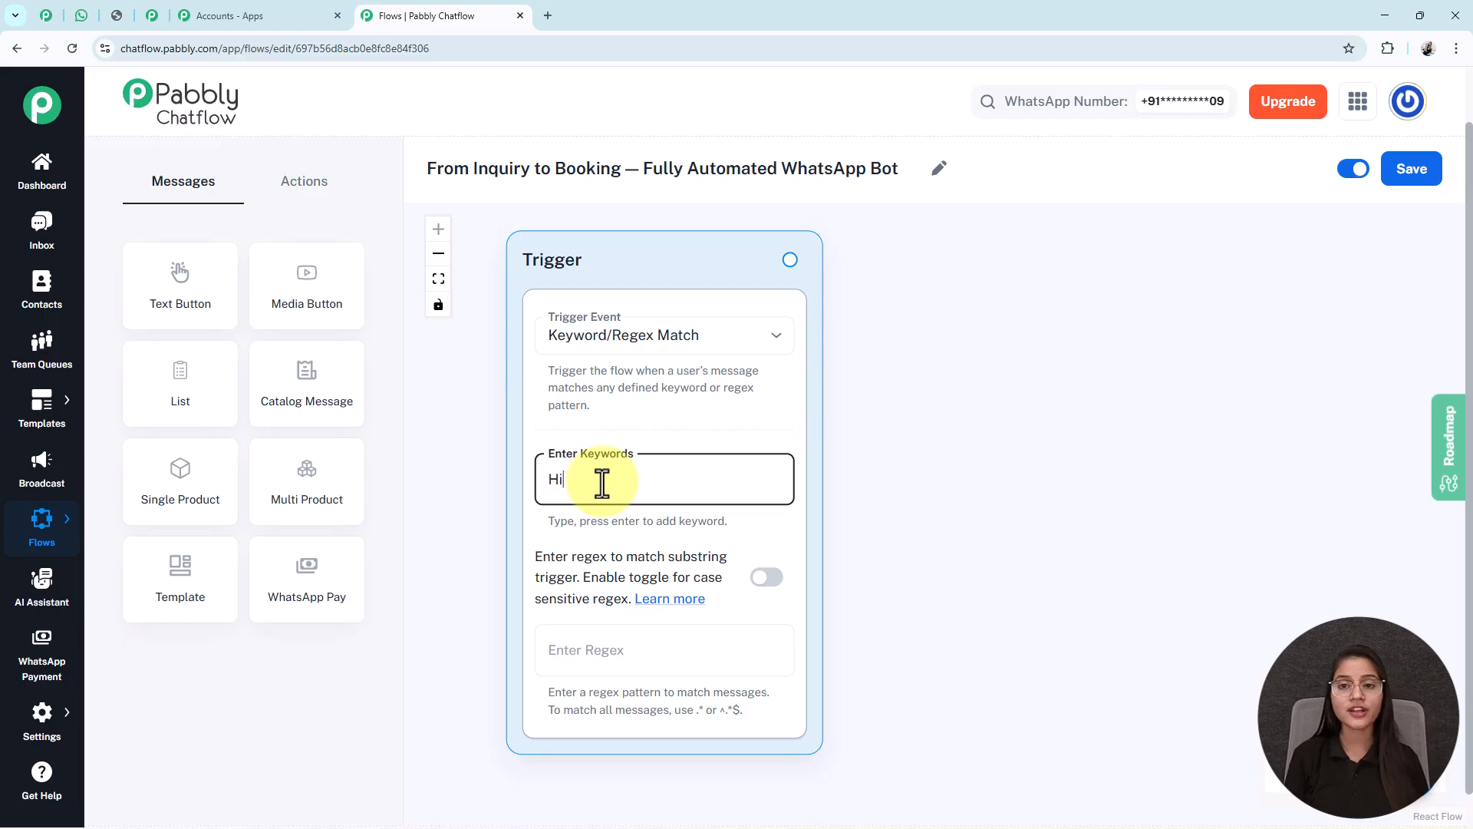
{"action": "key", "text": "Return"}
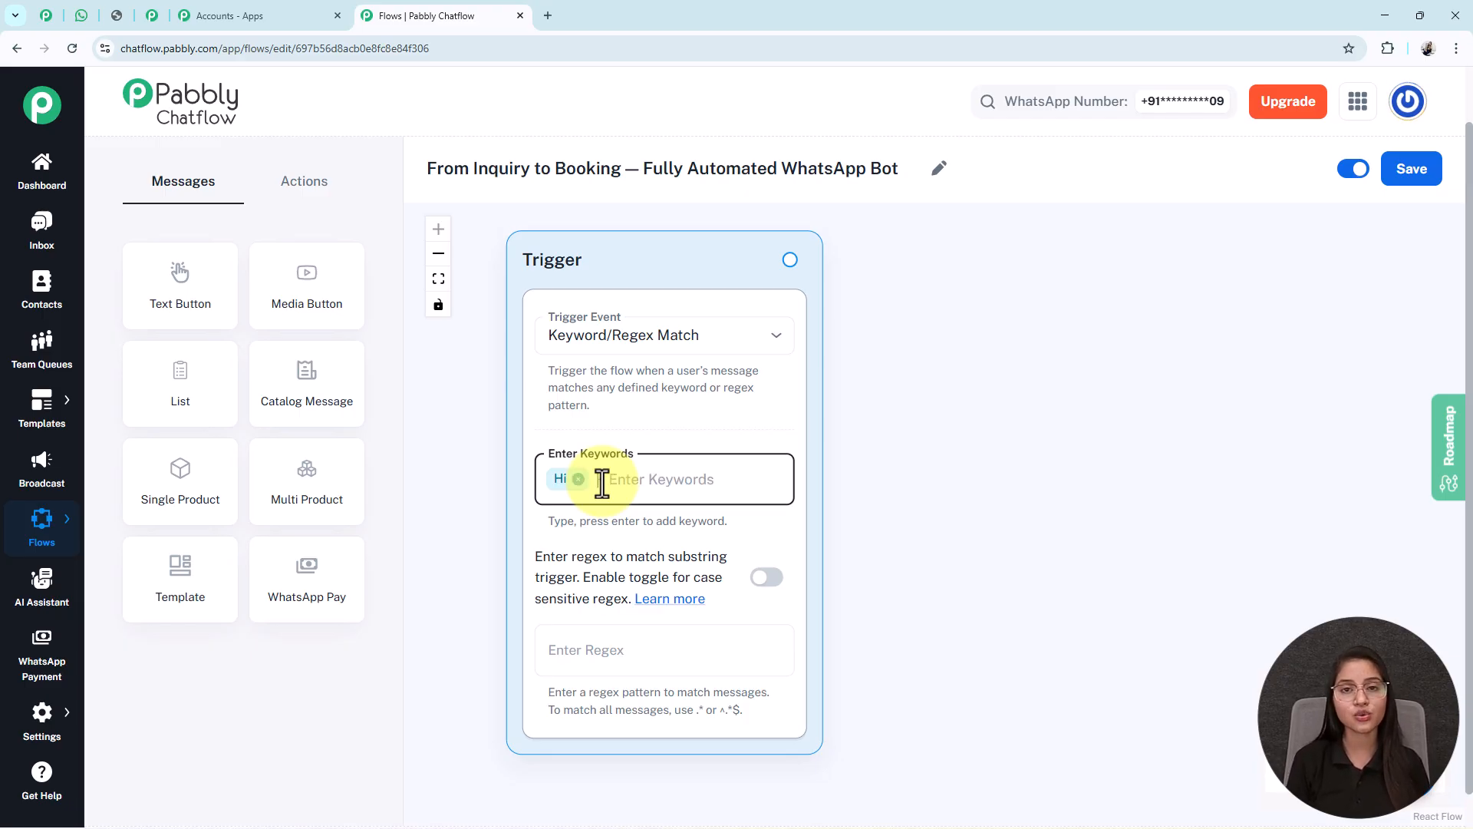
{"action": "type", "text": "Hello"}
{"action": "key", "text": "Return"}
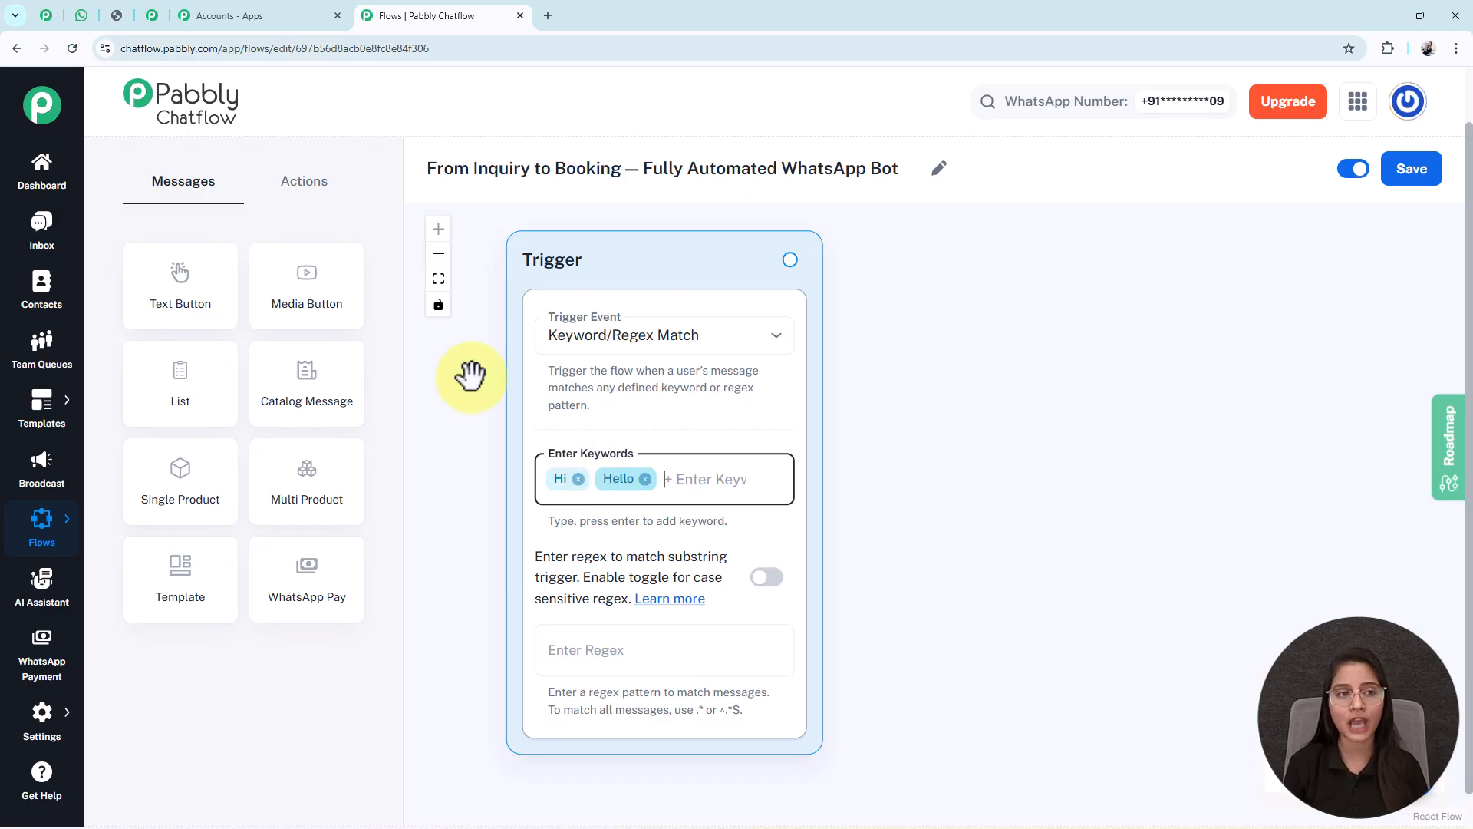
{"action": "left_click", "coordinate": [76, 20]}
{"action": "scroll", "coordinate": [716, 416], "scroll_direction": "up", "scroll_amount": 15}
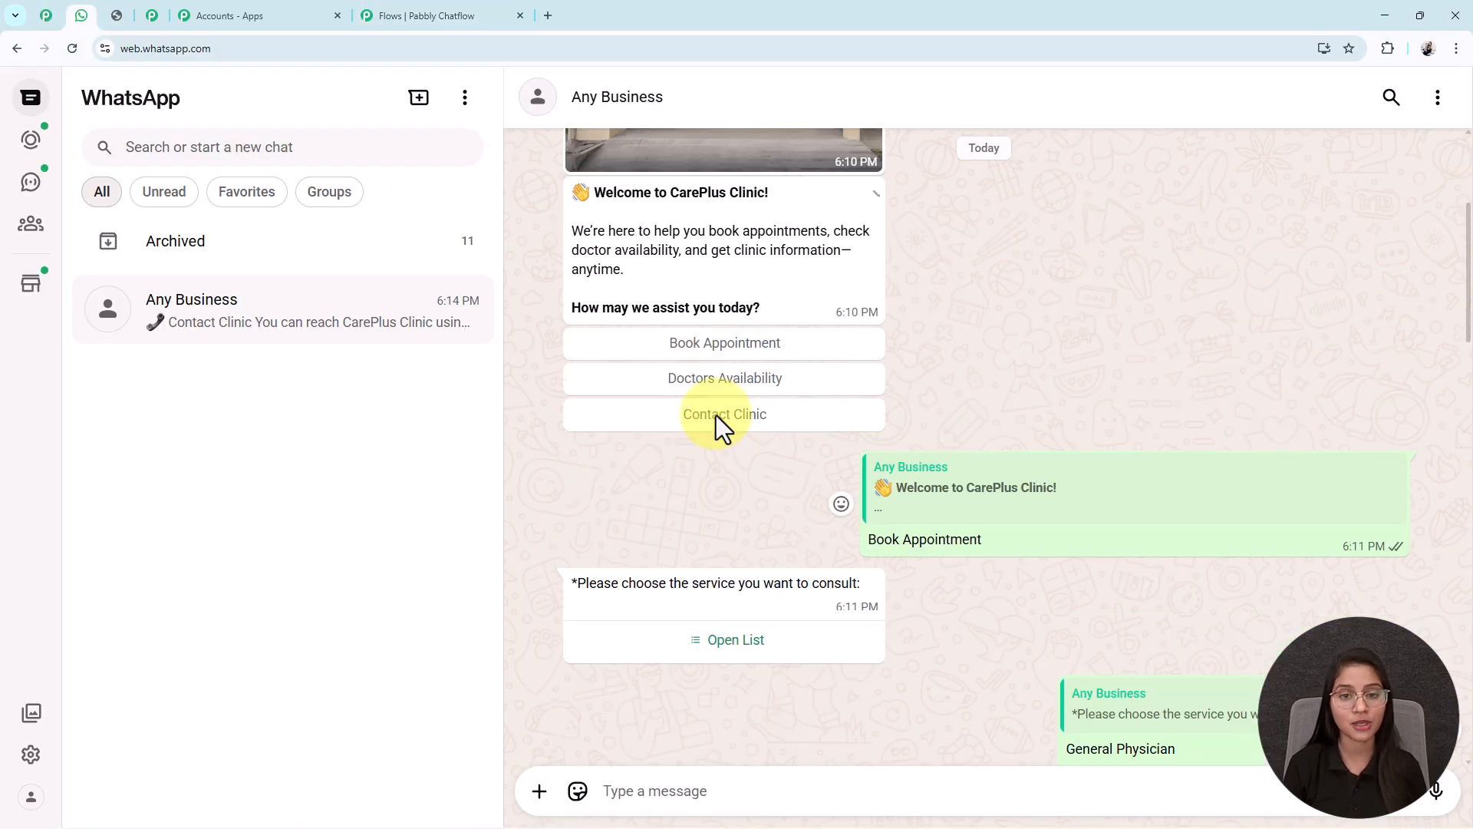
{"action": "left_click", "coordinate": [461, 15]}
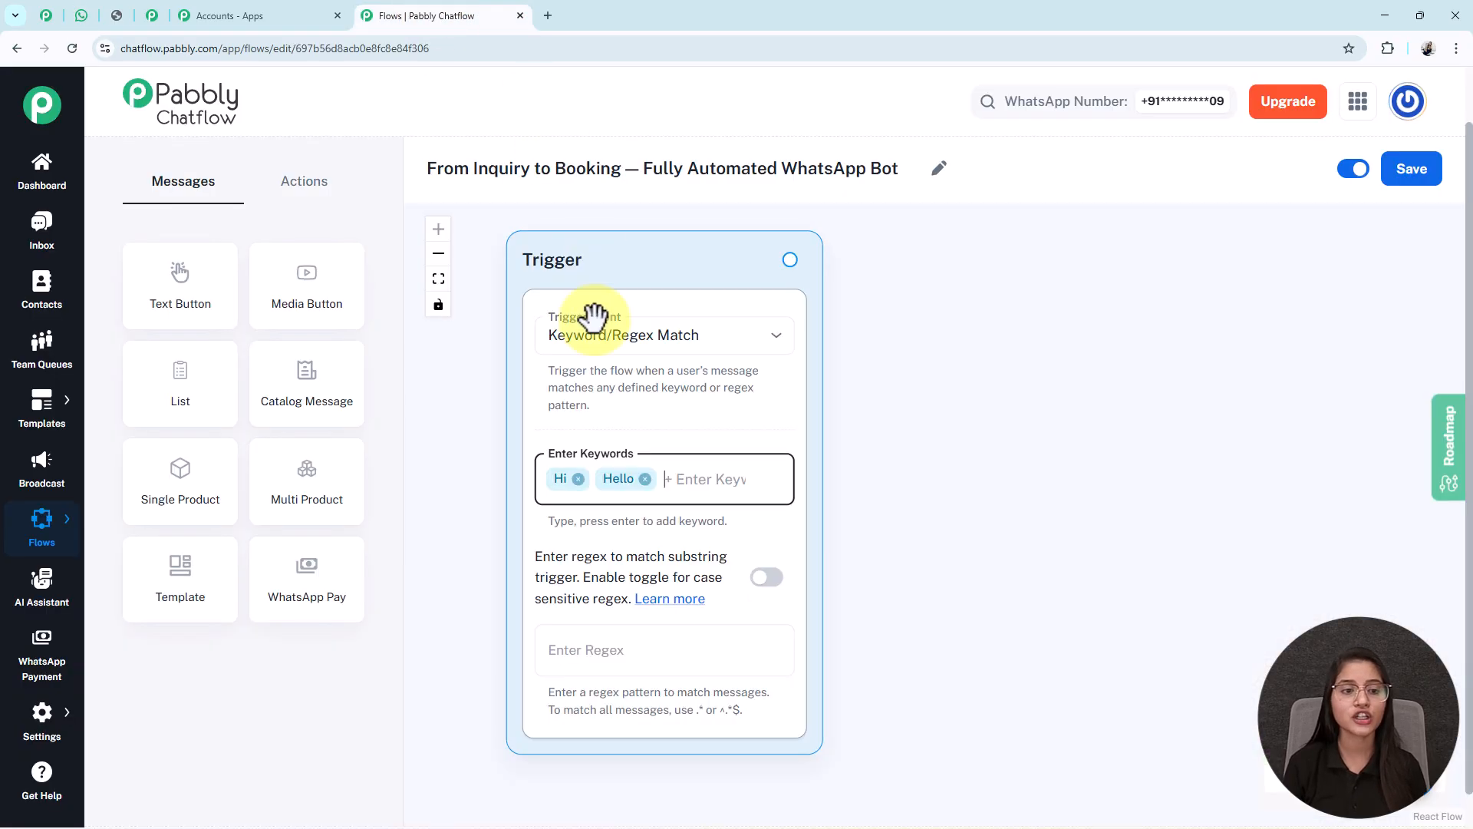
{"action": "left_click_drag", "start_coordinate": [306, 289], "coordinate": [740, 460]}
{"action": "left_click_drag", "start_coordinate": [794, 512], "coordinate": [946, 280]}
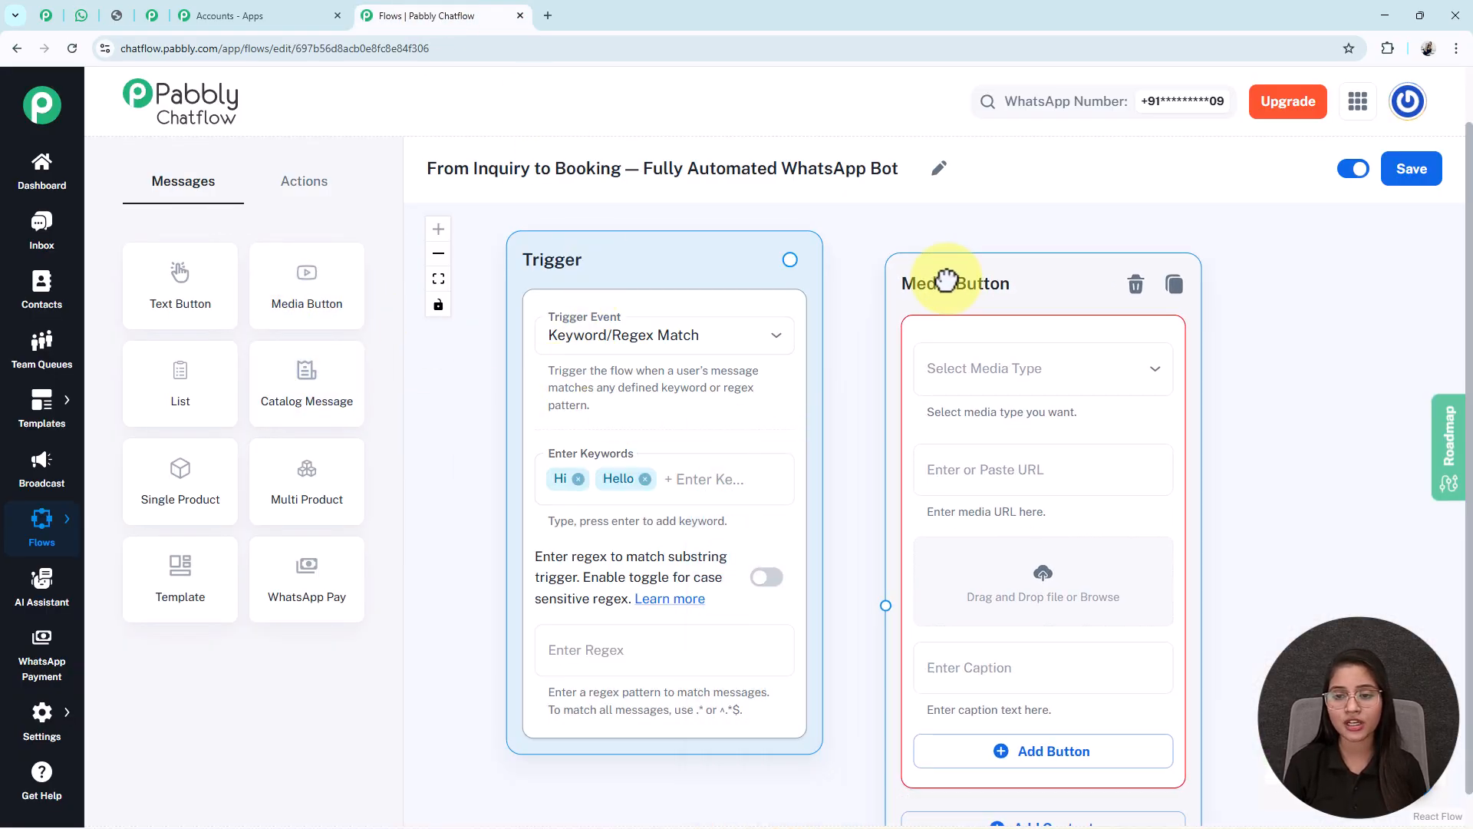
{"action": "left_click", "coordinate": [1027, 375]}
{"action": "left_click", "coordinate": [963, 397]}
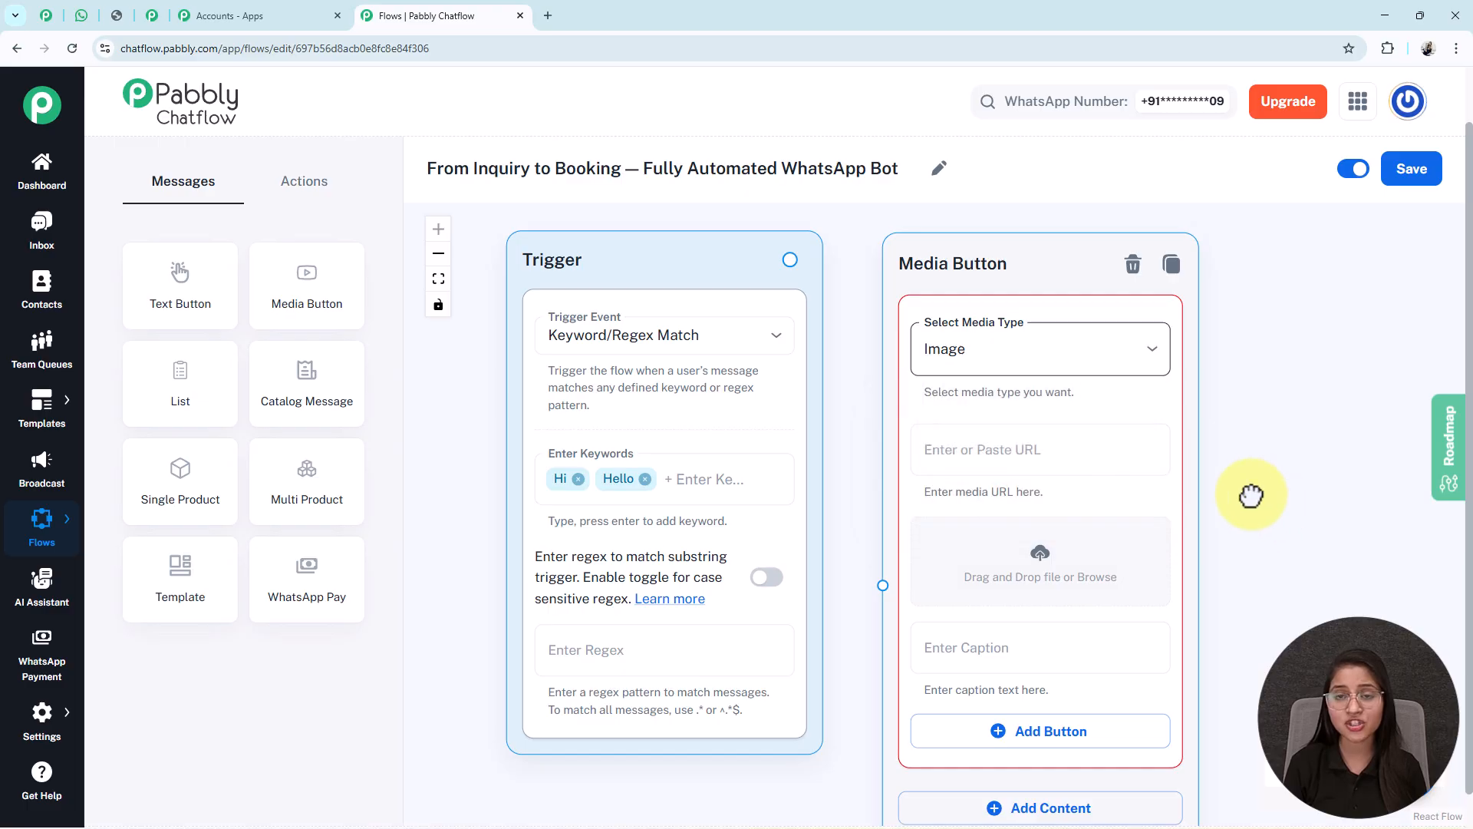
{"action": "left_click_drag", "start_coordinate": [1260, 494], "coordinate": [1118, 467]}
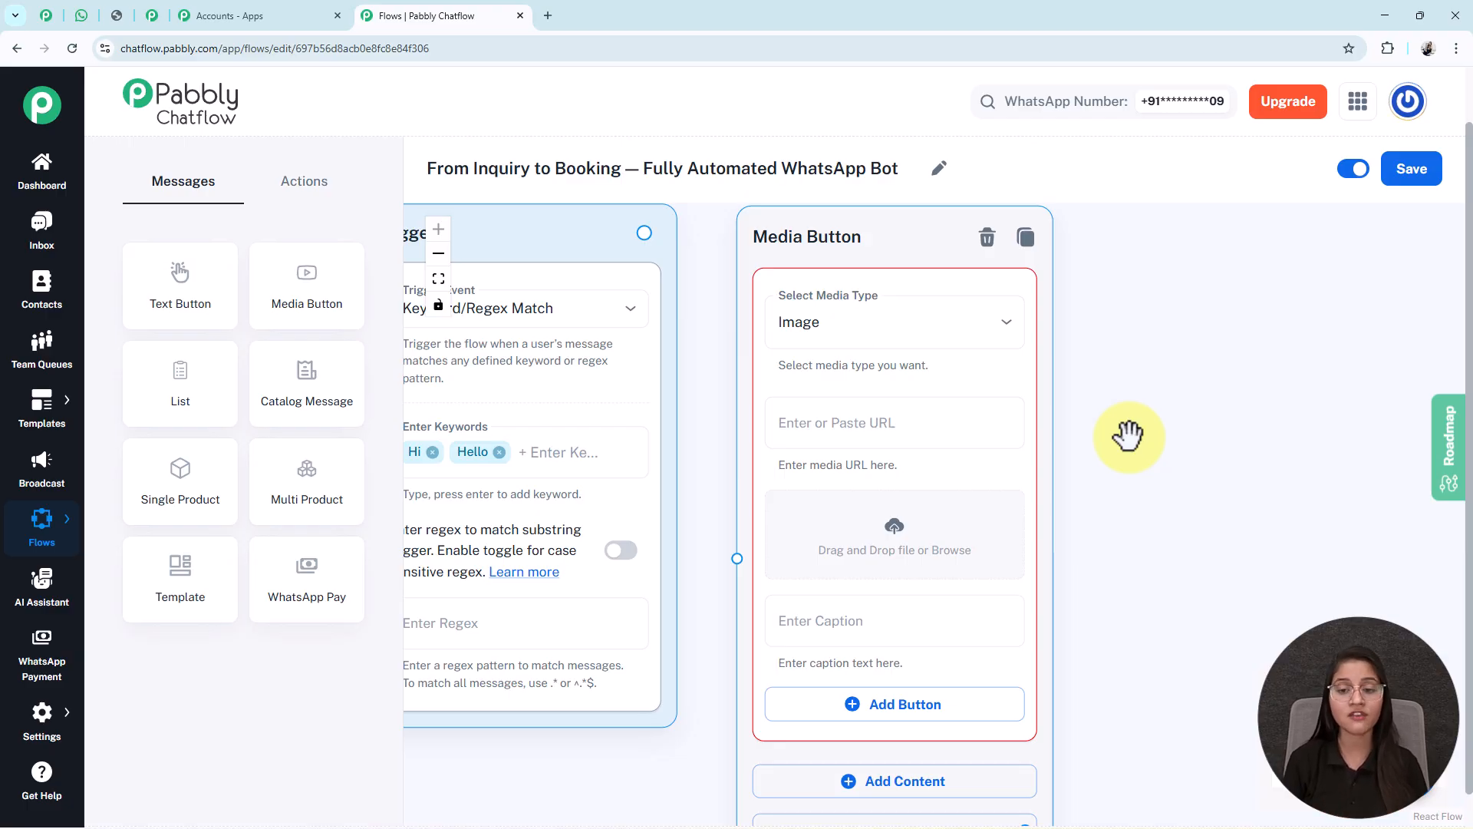
{"action": "left_click", "coordinate": [900, 548]}
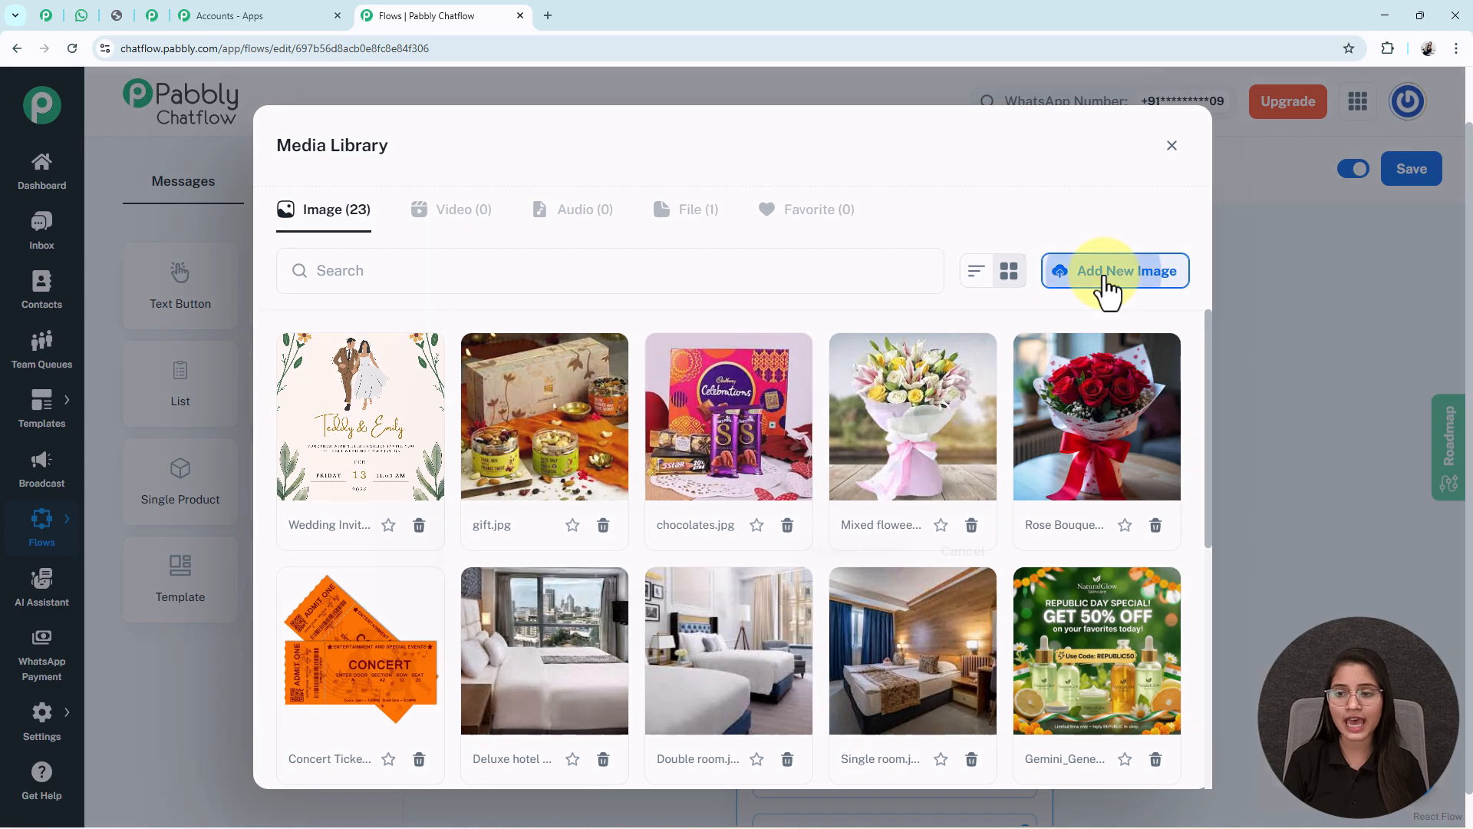
{"action": "left_click", "coordinate": [1107, 288]}
{"action": "left_click", "coordinate": [743, 446]}
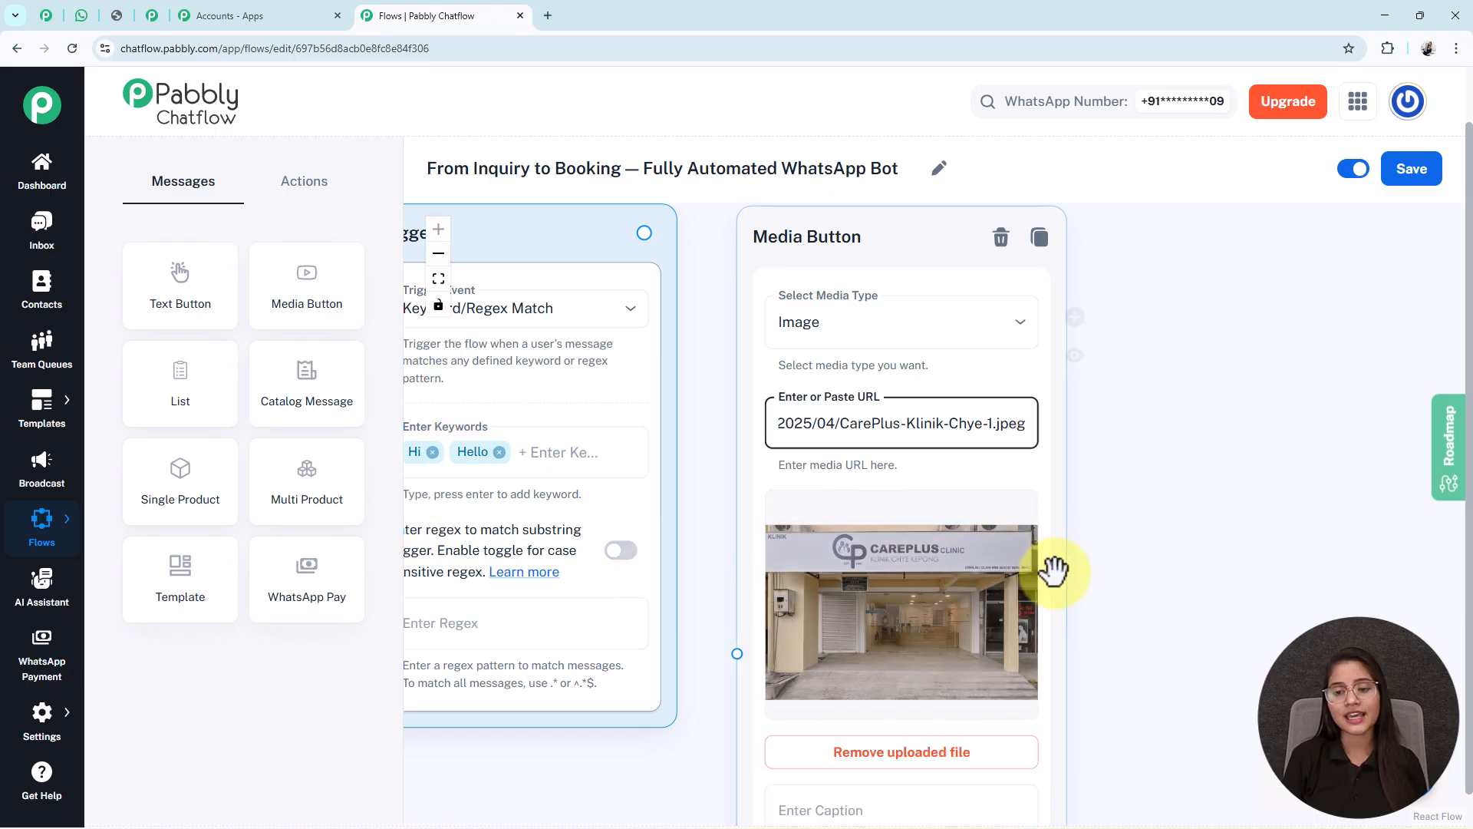
{"action": "left_click_drag", "start_coordinate": [1131, 717], "coordinate": [989, 403]}
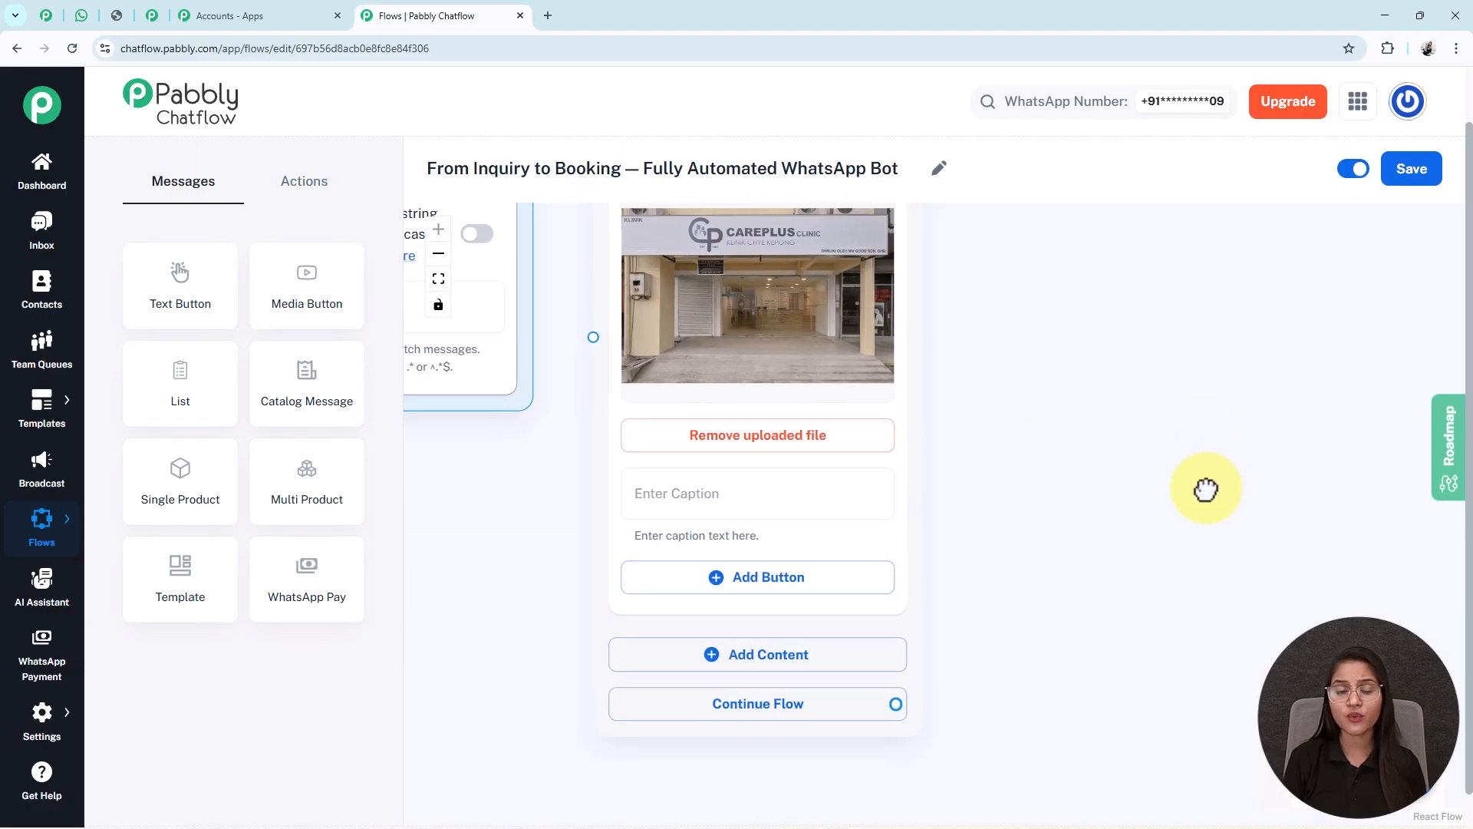
{"action": "left_click", "coordinate": [685, 516]}
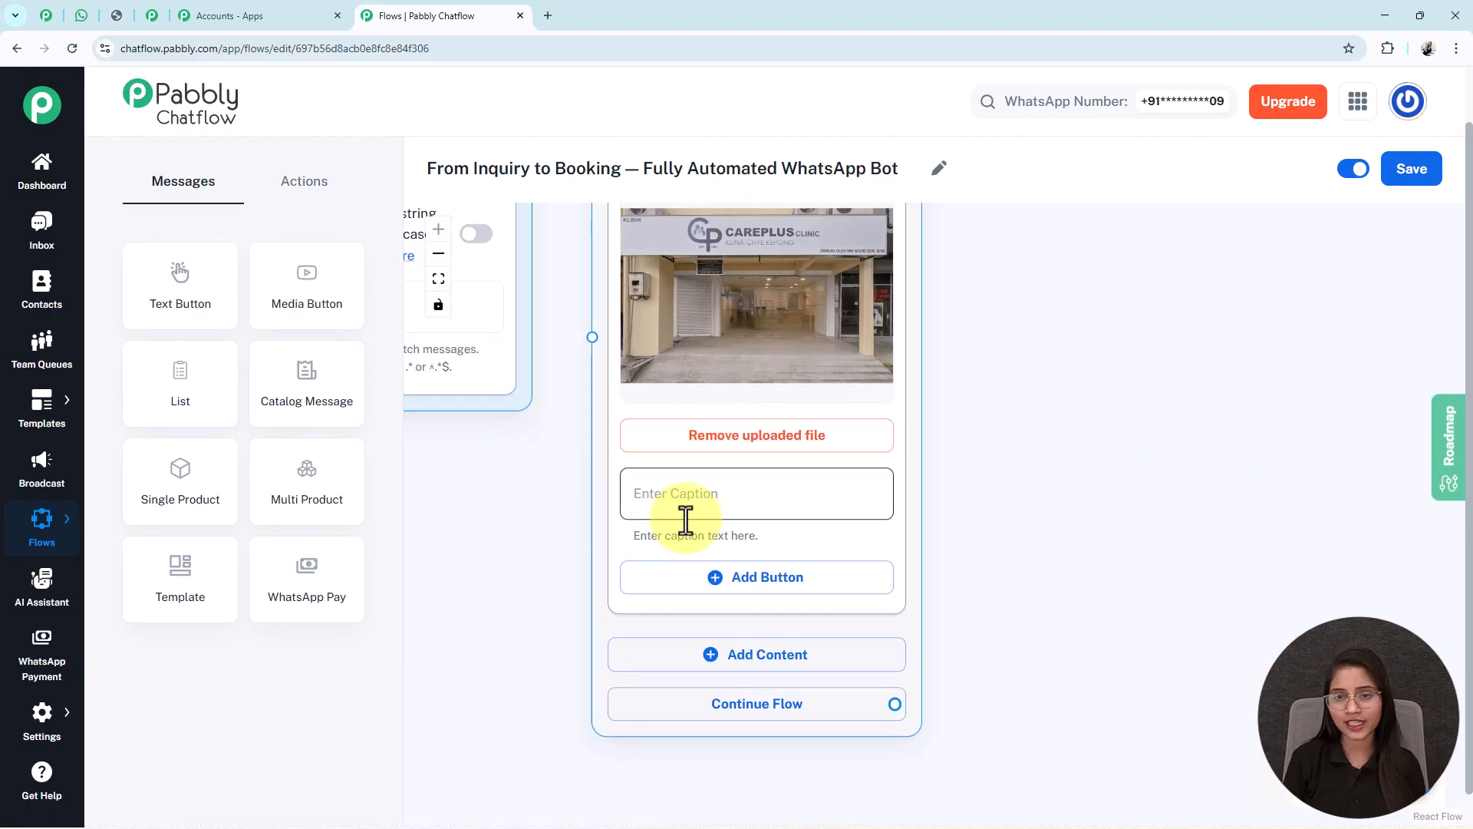
{"action": "left_click_drag", "start_coordinate": [700, 288], "coordinate": [706, 365]}
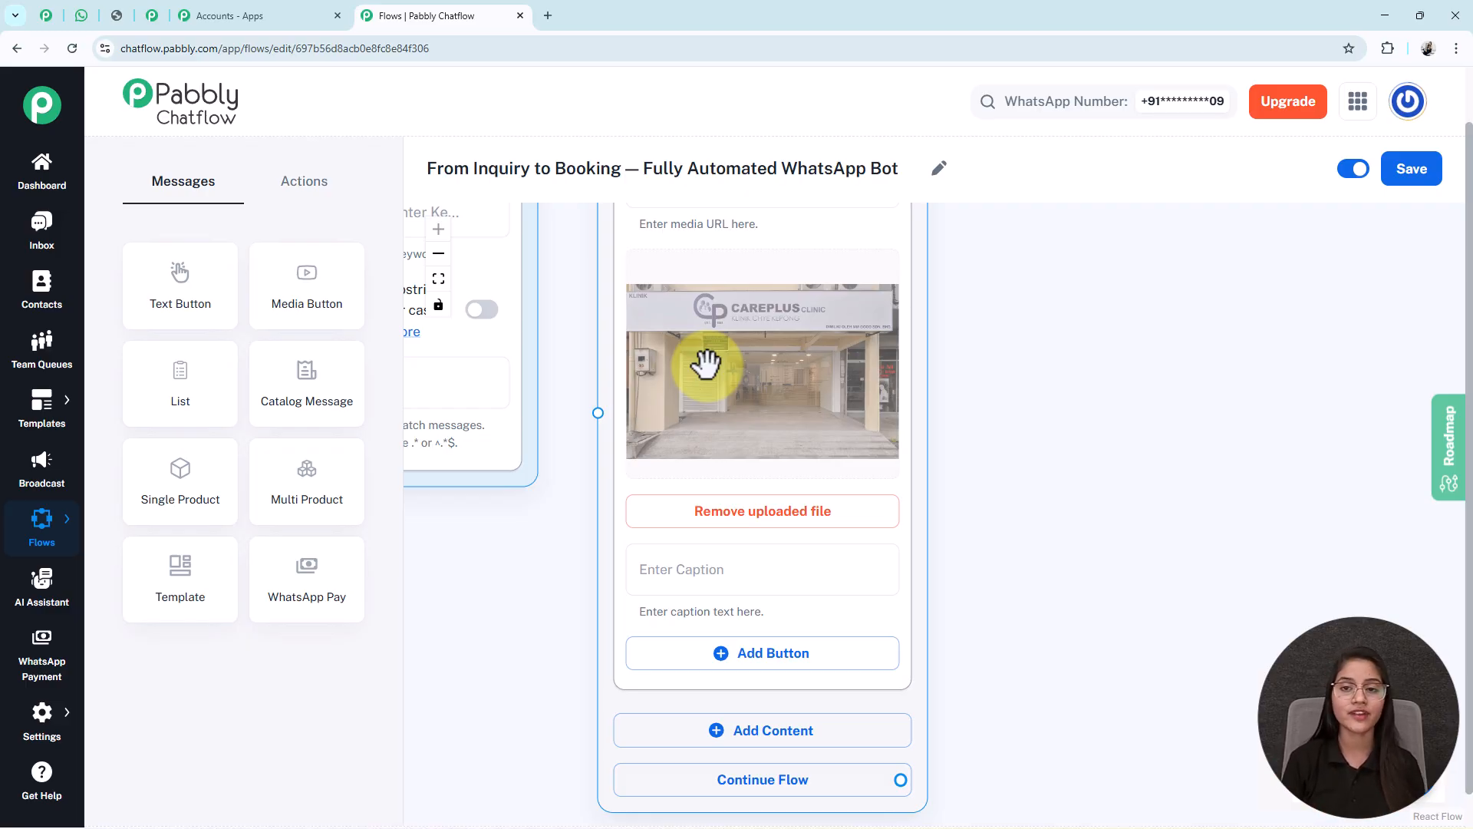
{"action": "left_click_drag", "start_coordinate": [996, 655], "coordinate": [973, 401]}
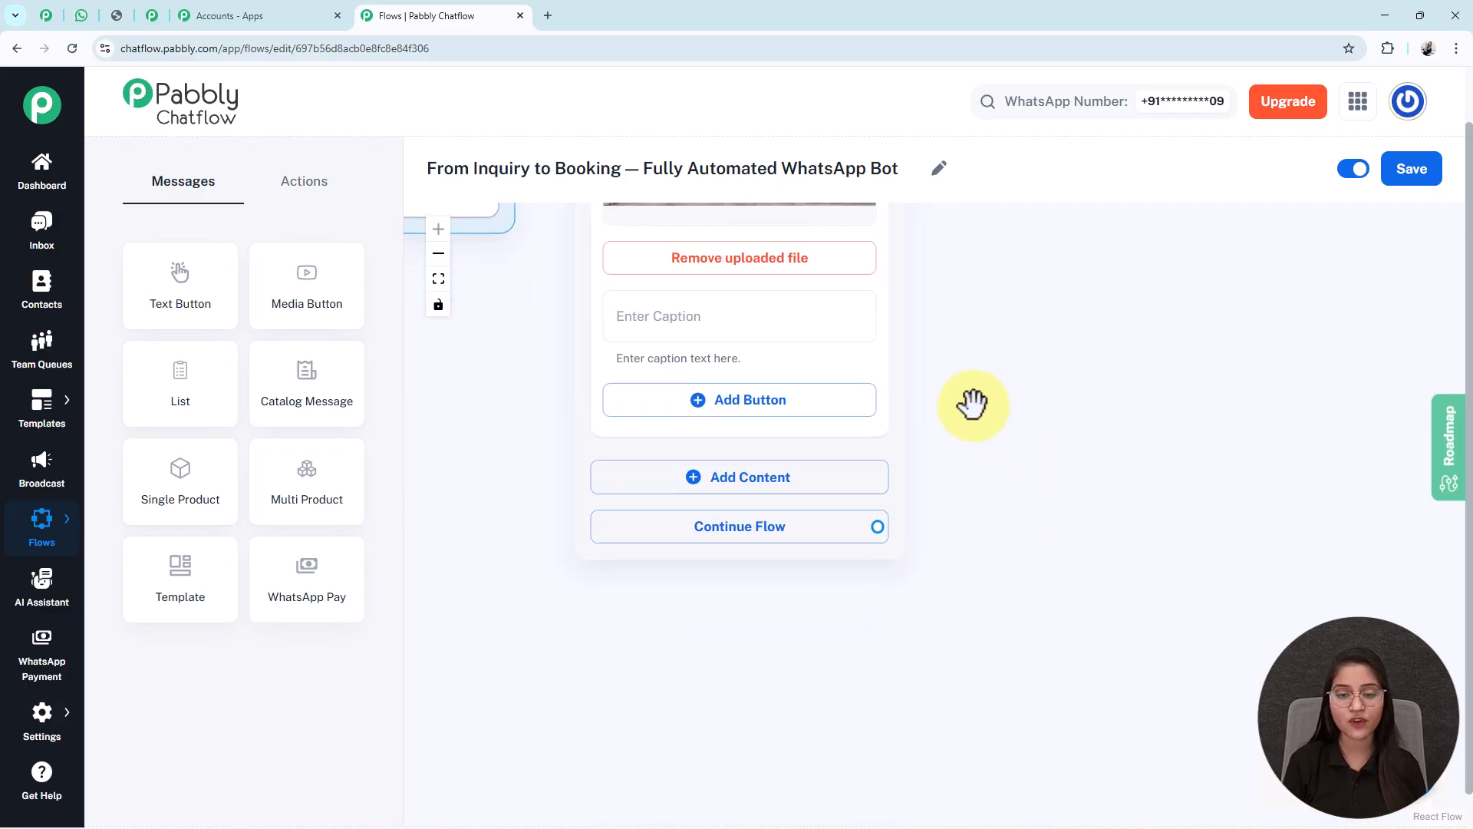
- Add the CarePlus Clinic welcome text ending '*How may we assist you today?*' and preview it in WhatsApp
{"action": "left_click", "coordinate": [745, 491]}
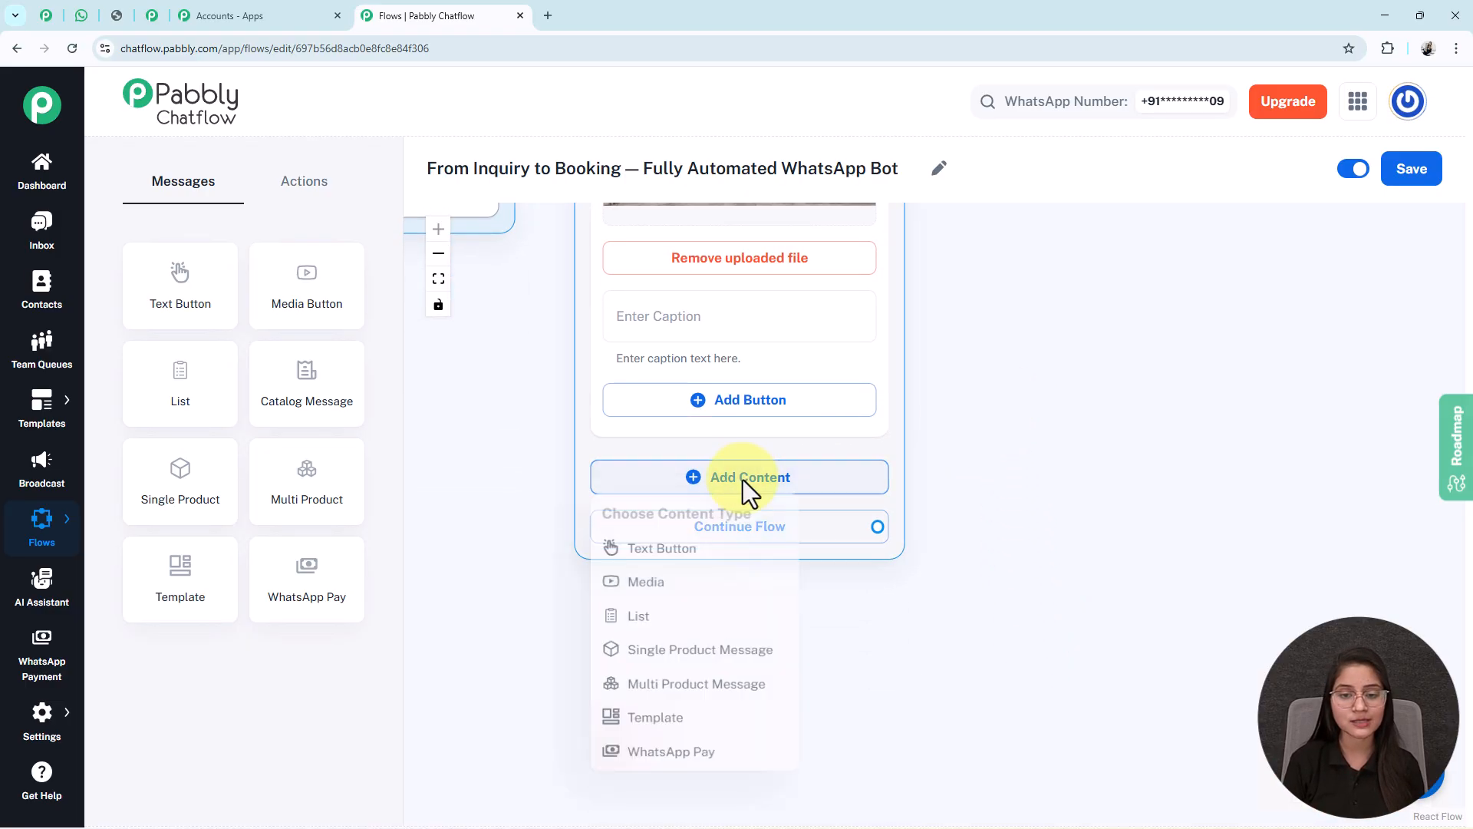
{"action": "left_click", "coordinate": [664, 558]}
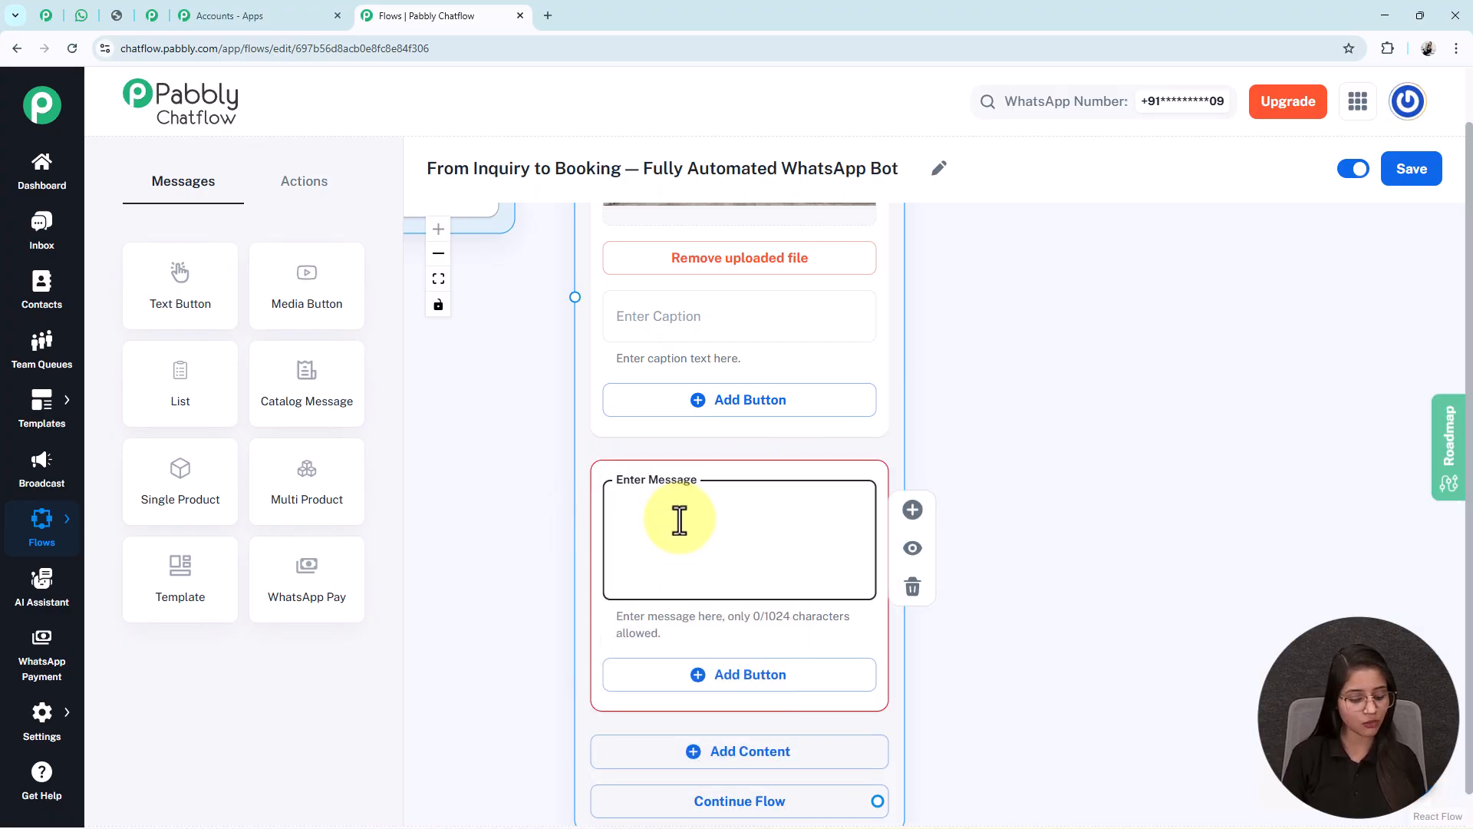
{"action": "key", "text": "ctrl+v"}
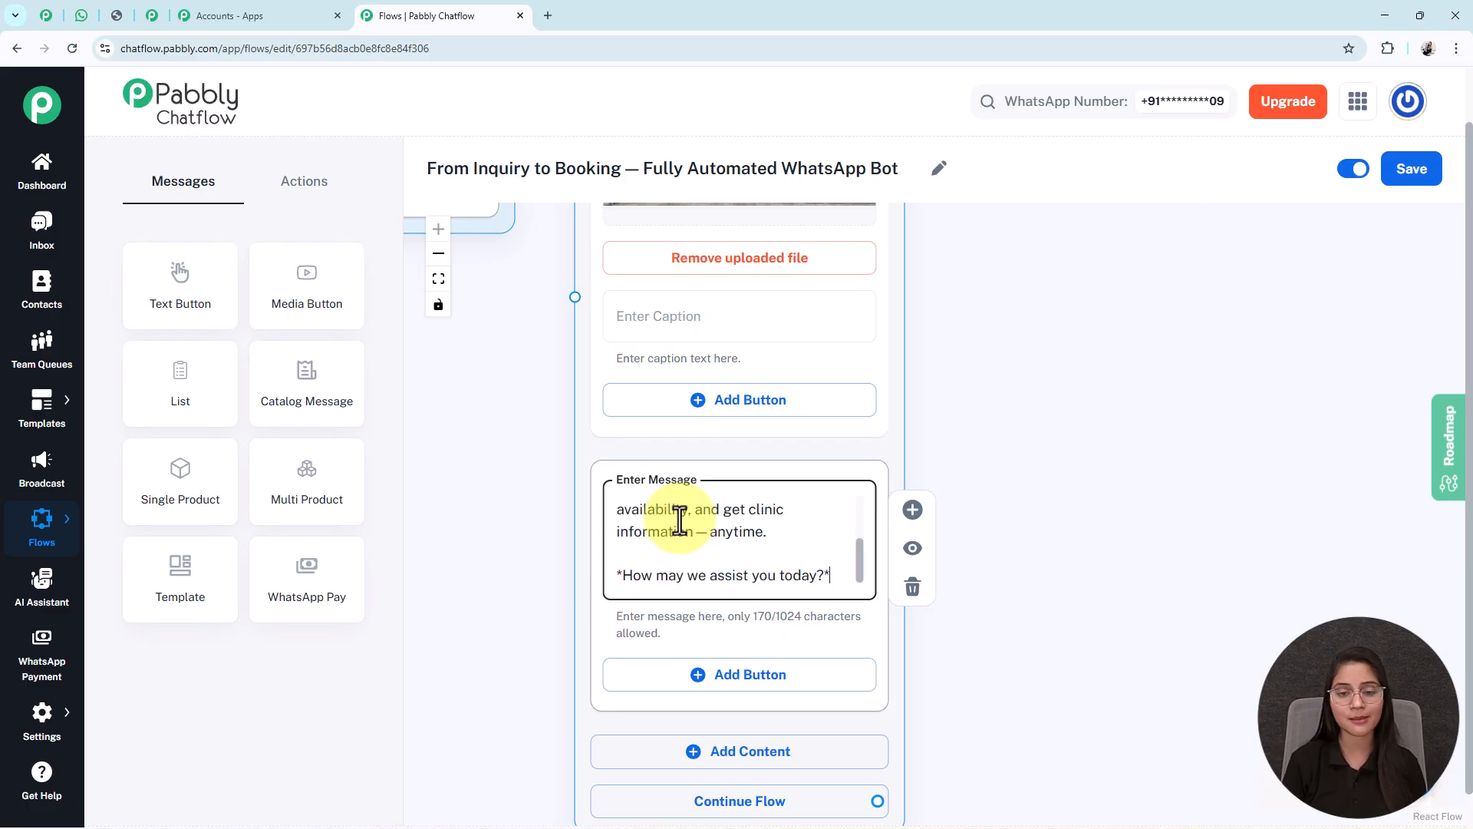
{"action": "key", "text": "ctrl+Home"}
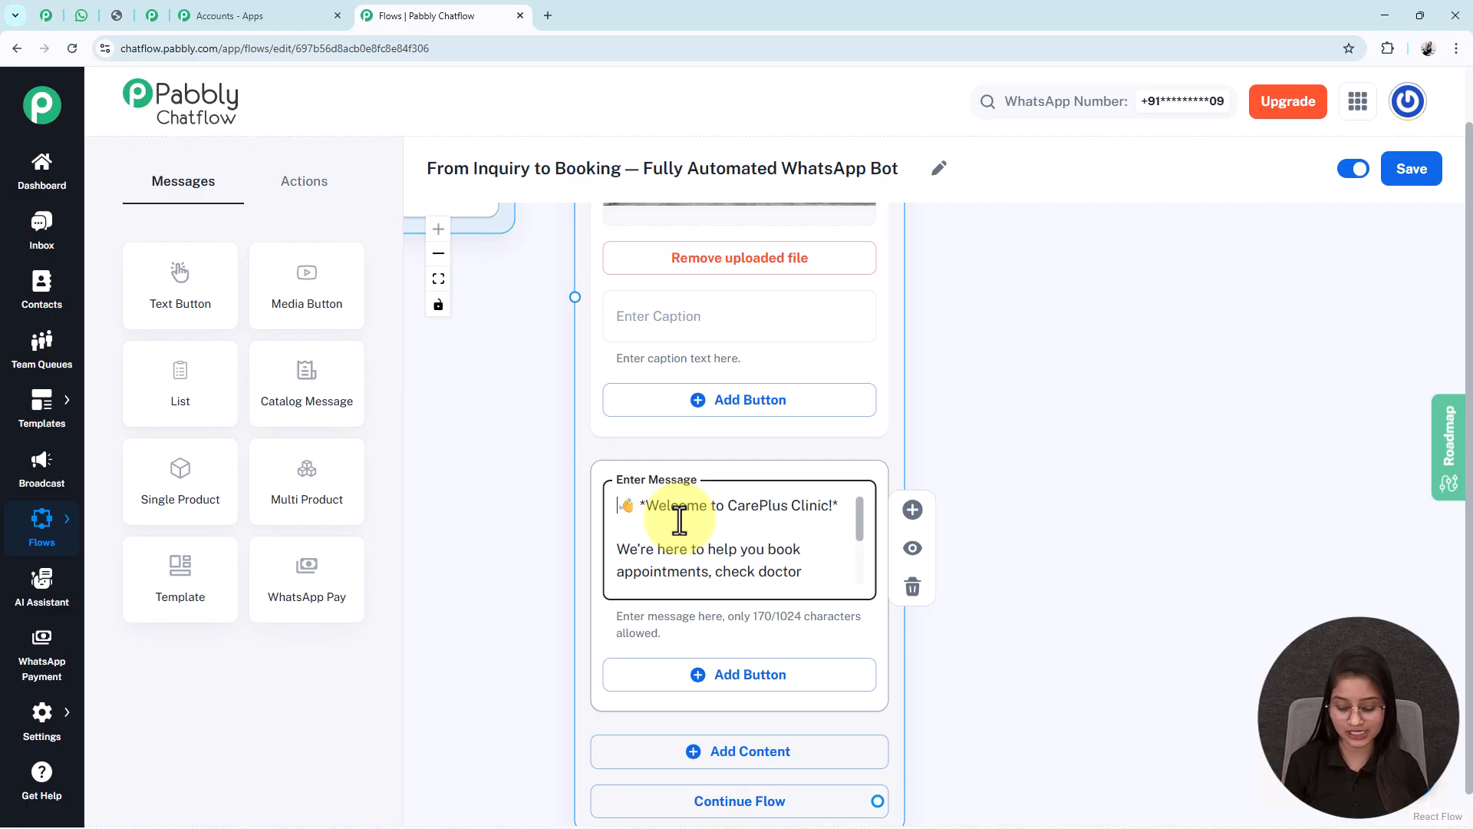
{"action": "type", "text": "availability, and get clinic information — anytime."}
{"action": "key", "text": "Return"}
{"action": "key", "text": "Return"}
{"action": "type", "text": "*How may we assist you today?*"}
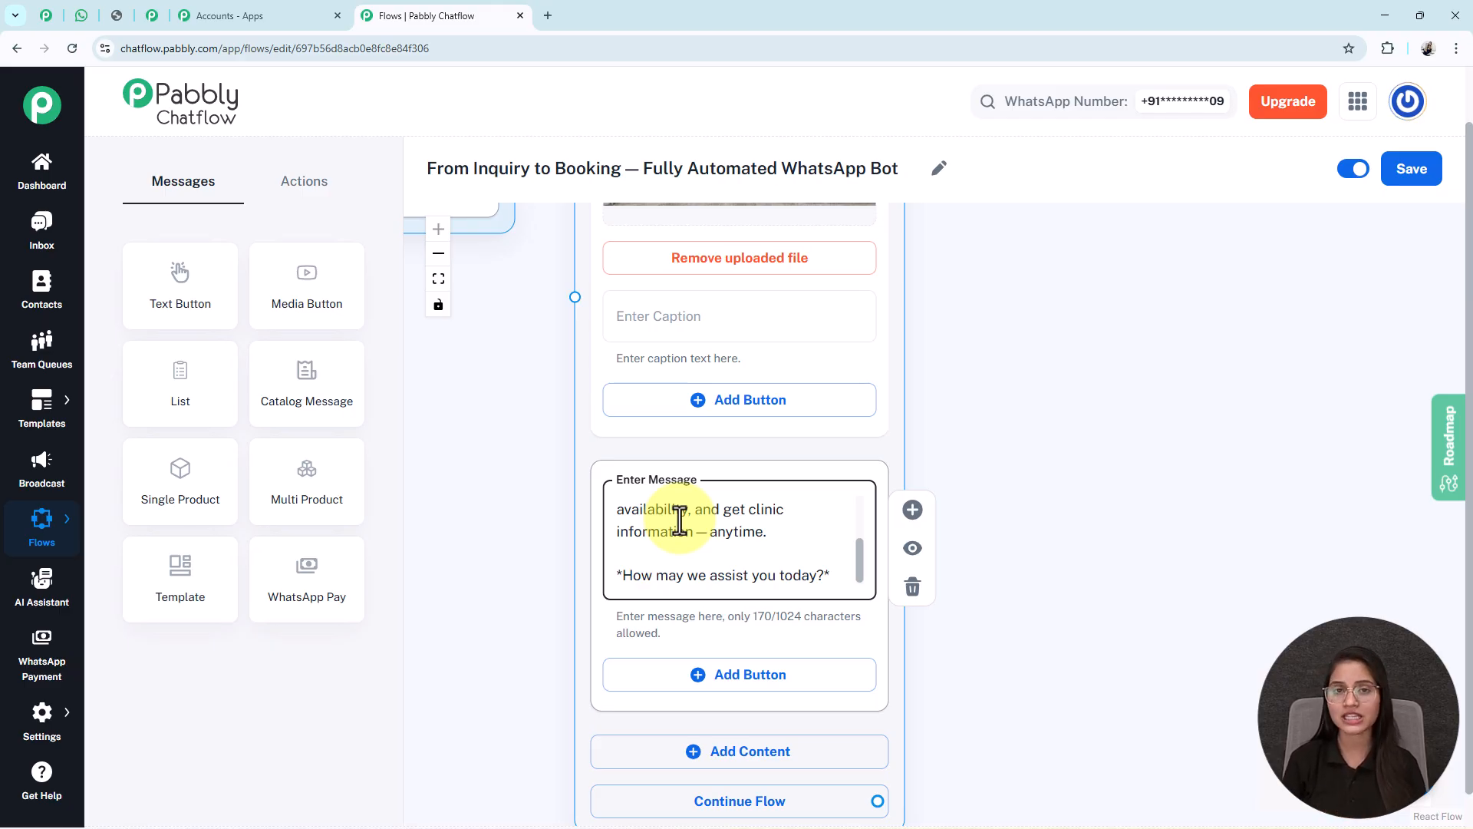
{"action": "left_click", "coordinate": [81, 15]}
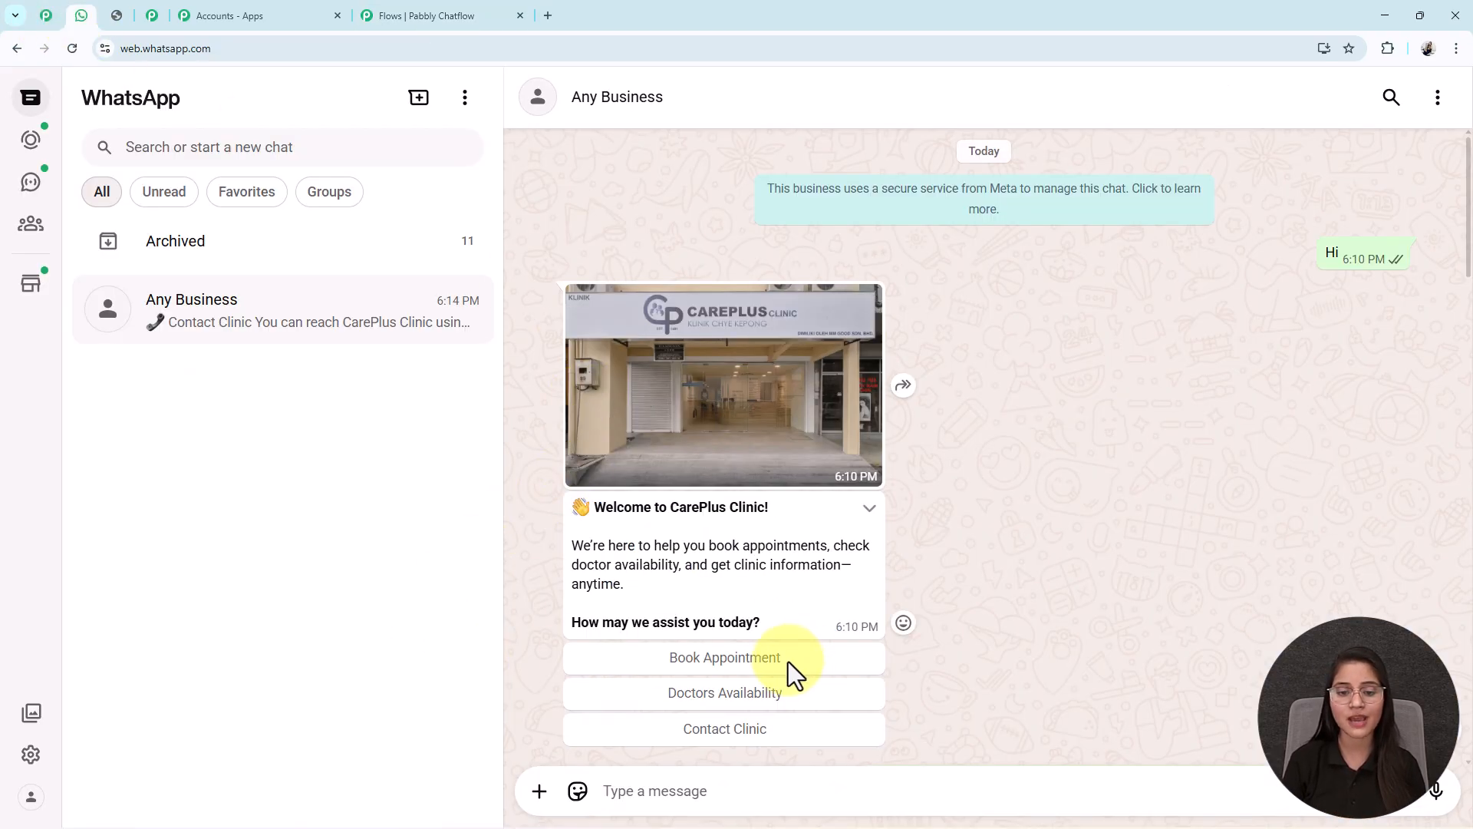
{"action": "left_click", "coordinate": [789, 660]}
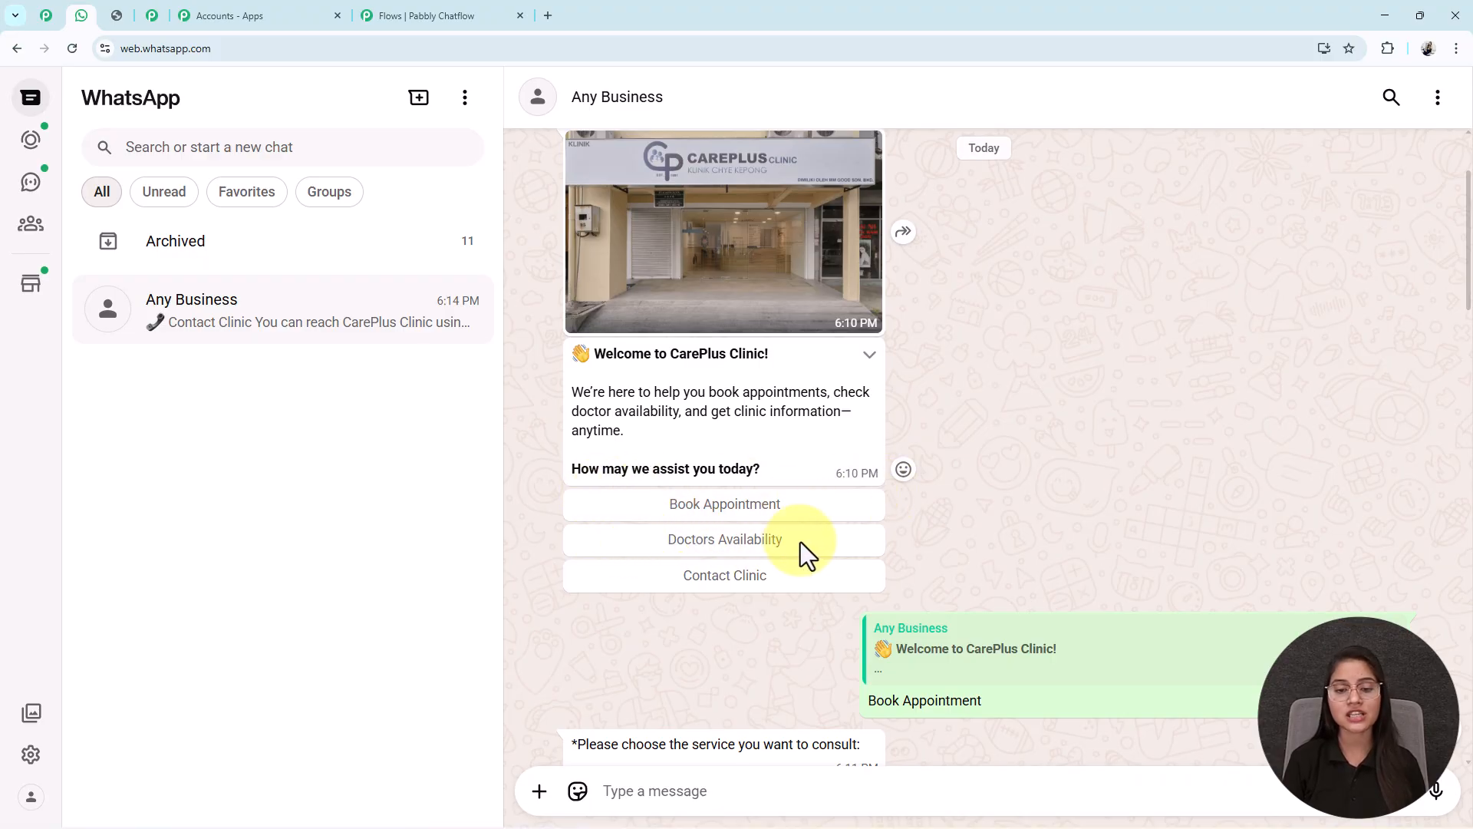
- Add a Book Appointment quick-reply button to the welcome message
{"action": "left_click", "coordinate": [403, 13]}
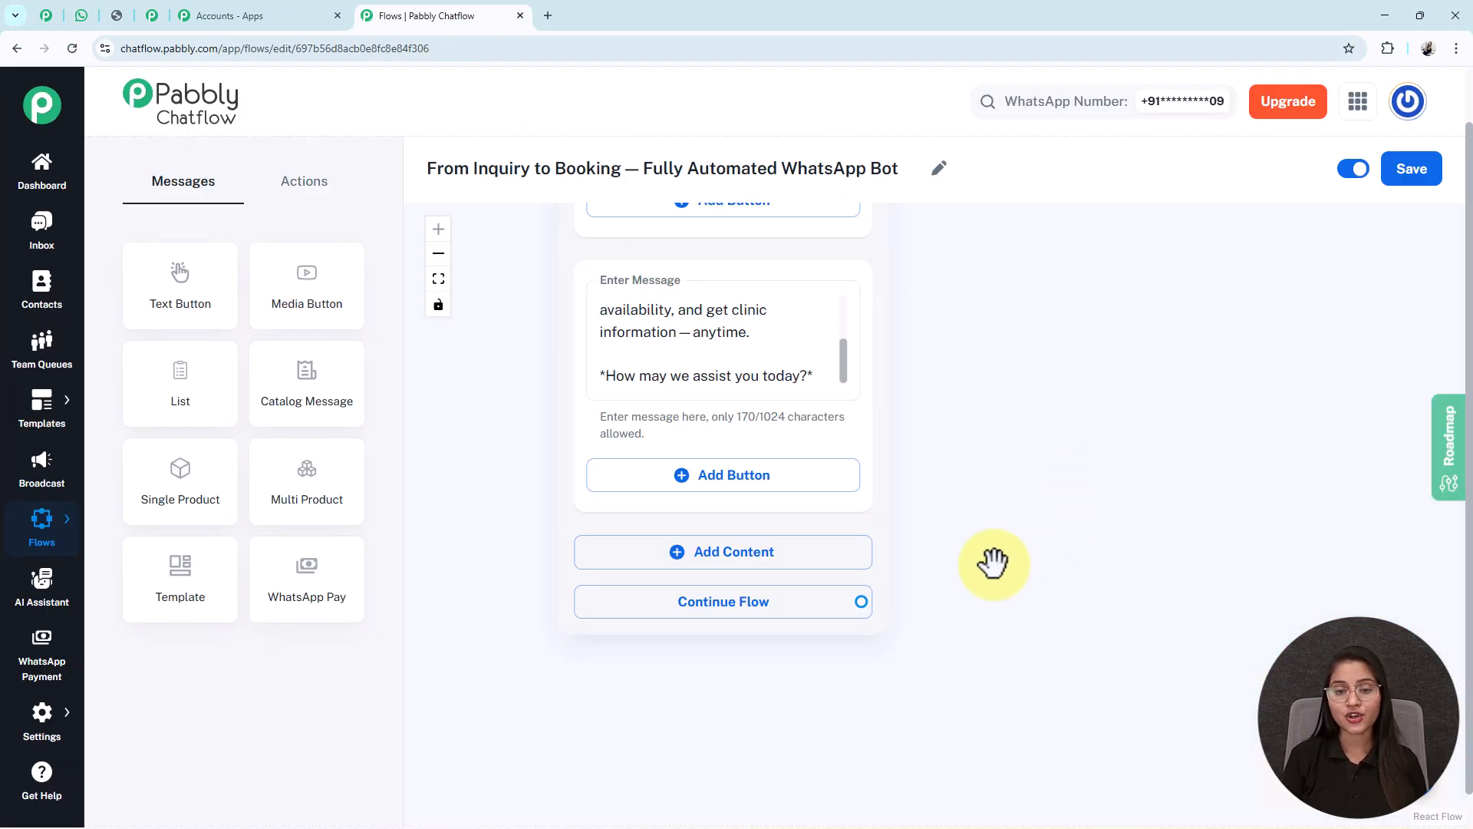
{"action": "left_click", "coordinate": [759, 476]}
{"action": "type", "text": "Book Appointment"}
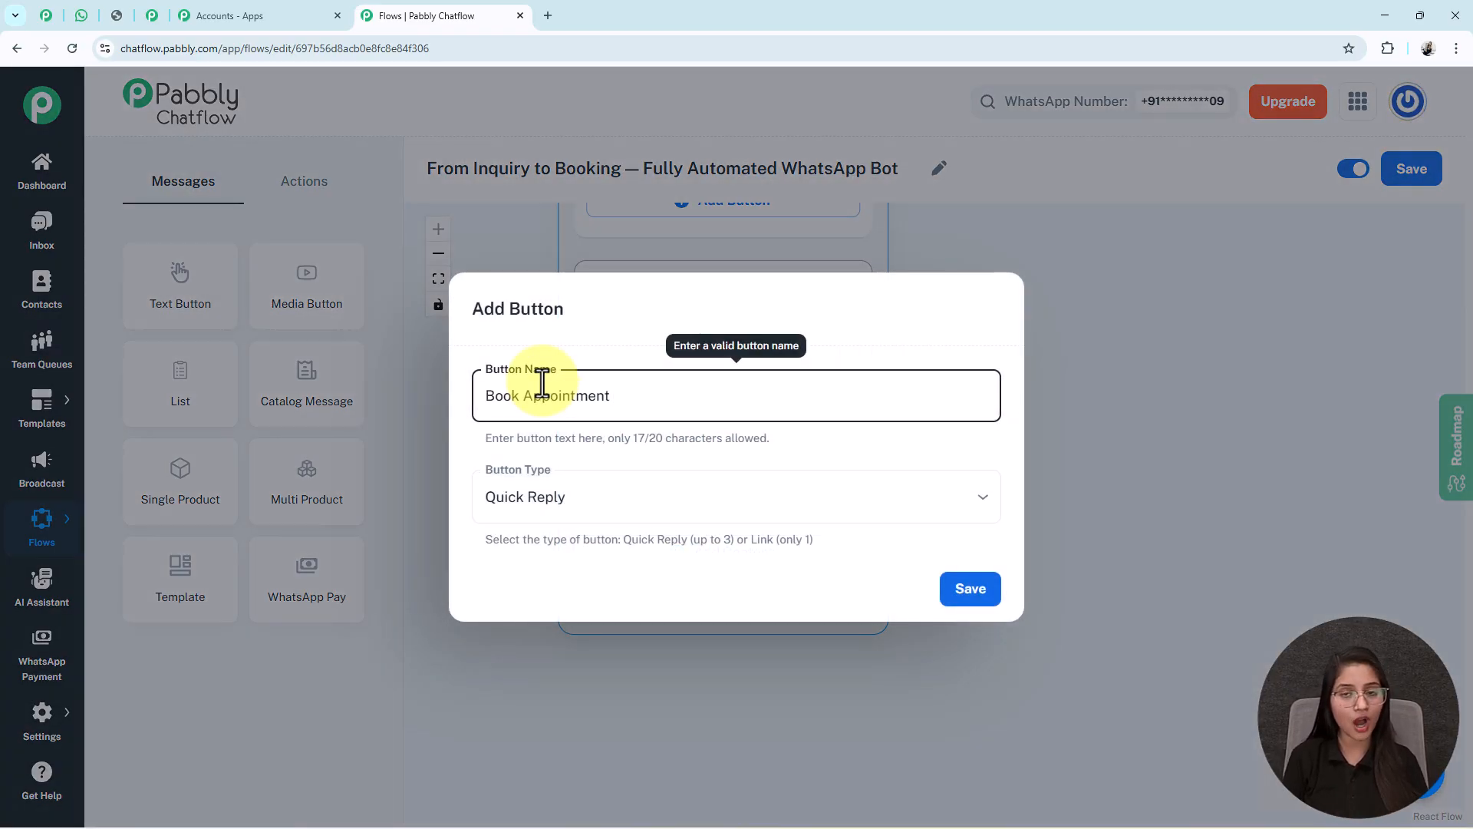
{"action": "left_click", "coordinate": [618, 512]}
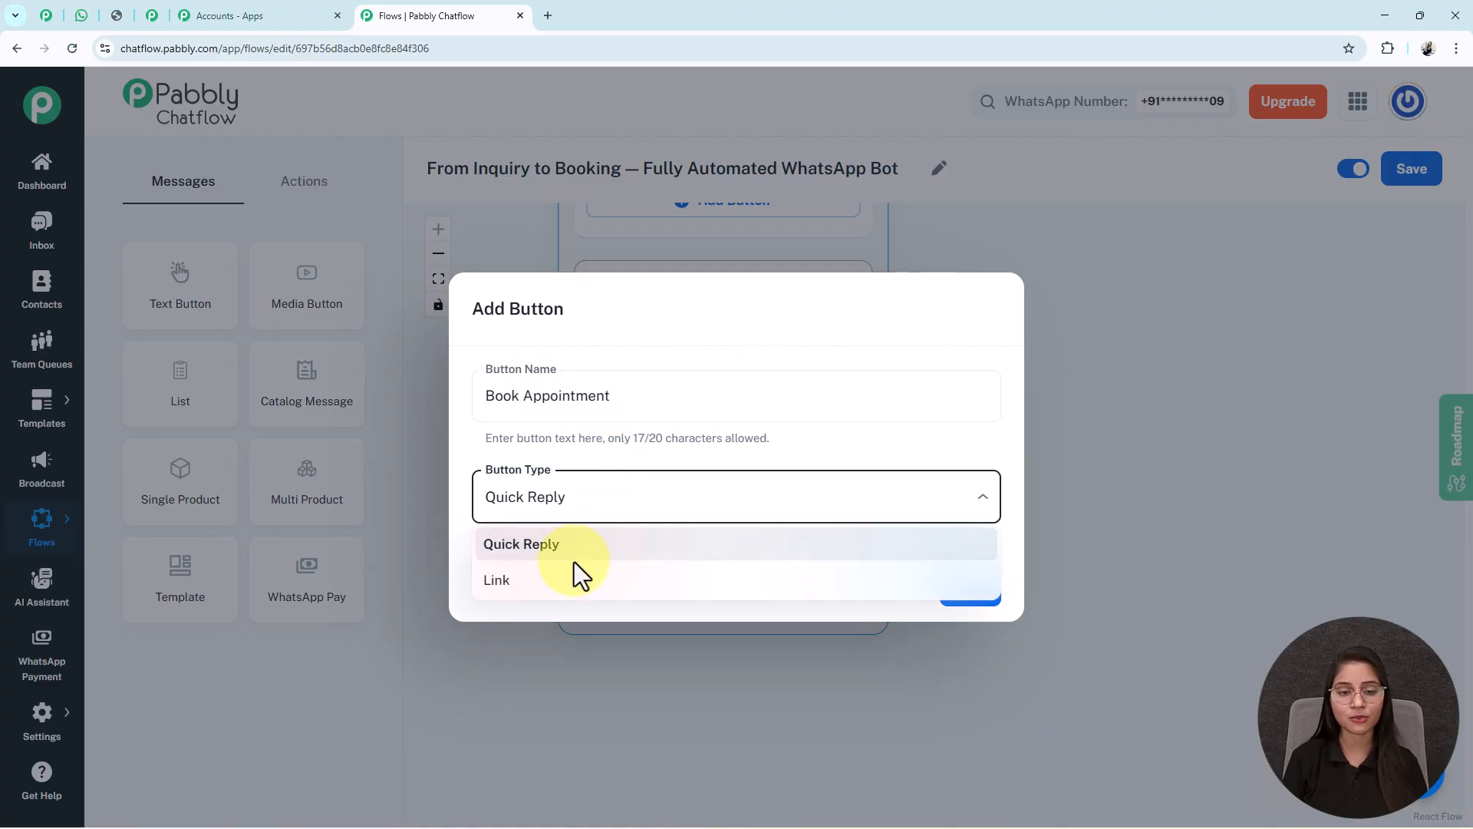
{"action": "left_click", "coordinate": [575, 551]}
{"action": "left_click", "coordinate": [980, 595]}
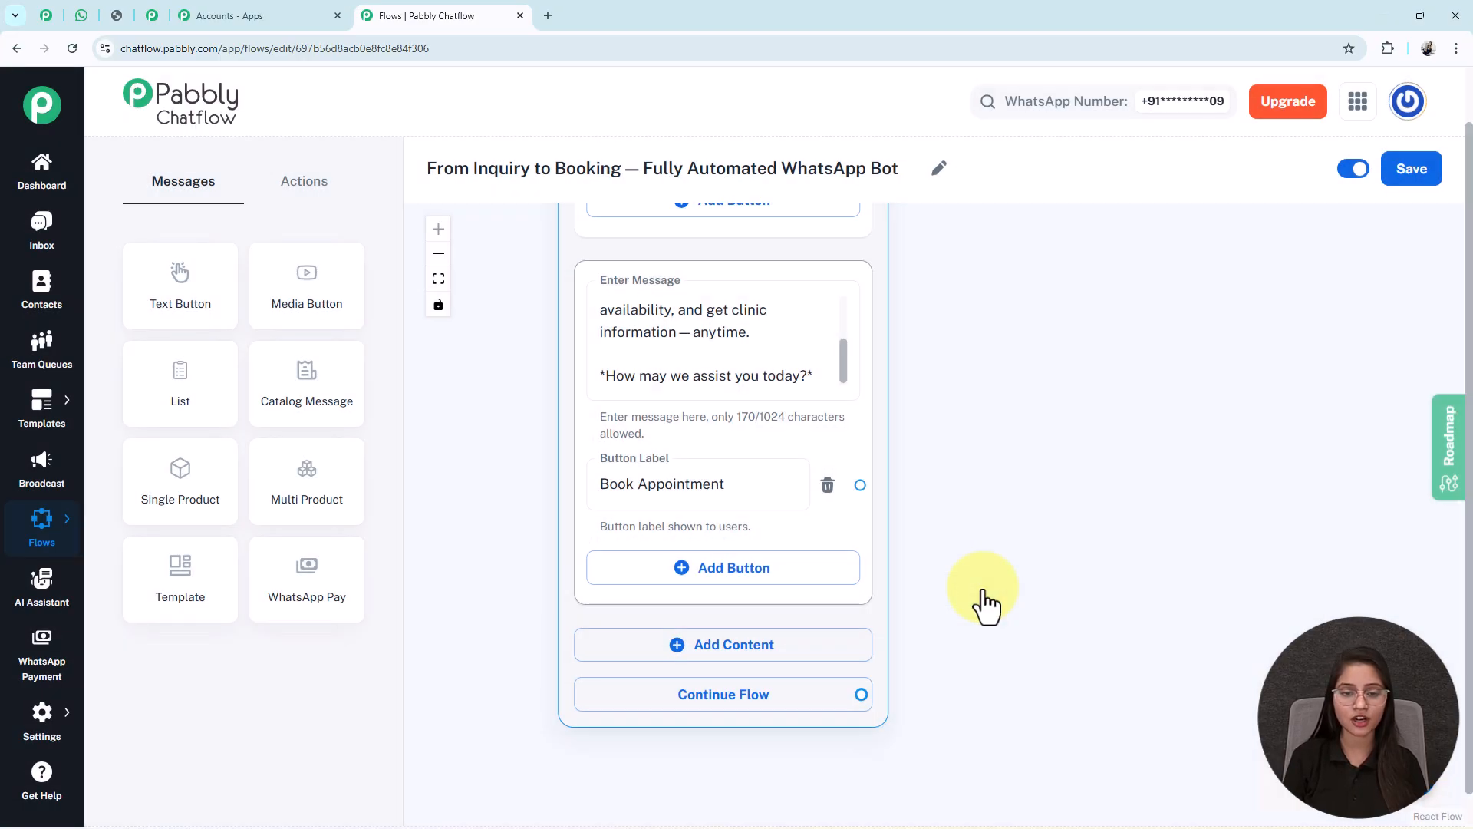
- Add Doctors Availability and Contact Clinic quick-reply buttons
{"action": "left_click_drag", "start_coordinate": [1036, 615], "coordinate": [1036, 543]}
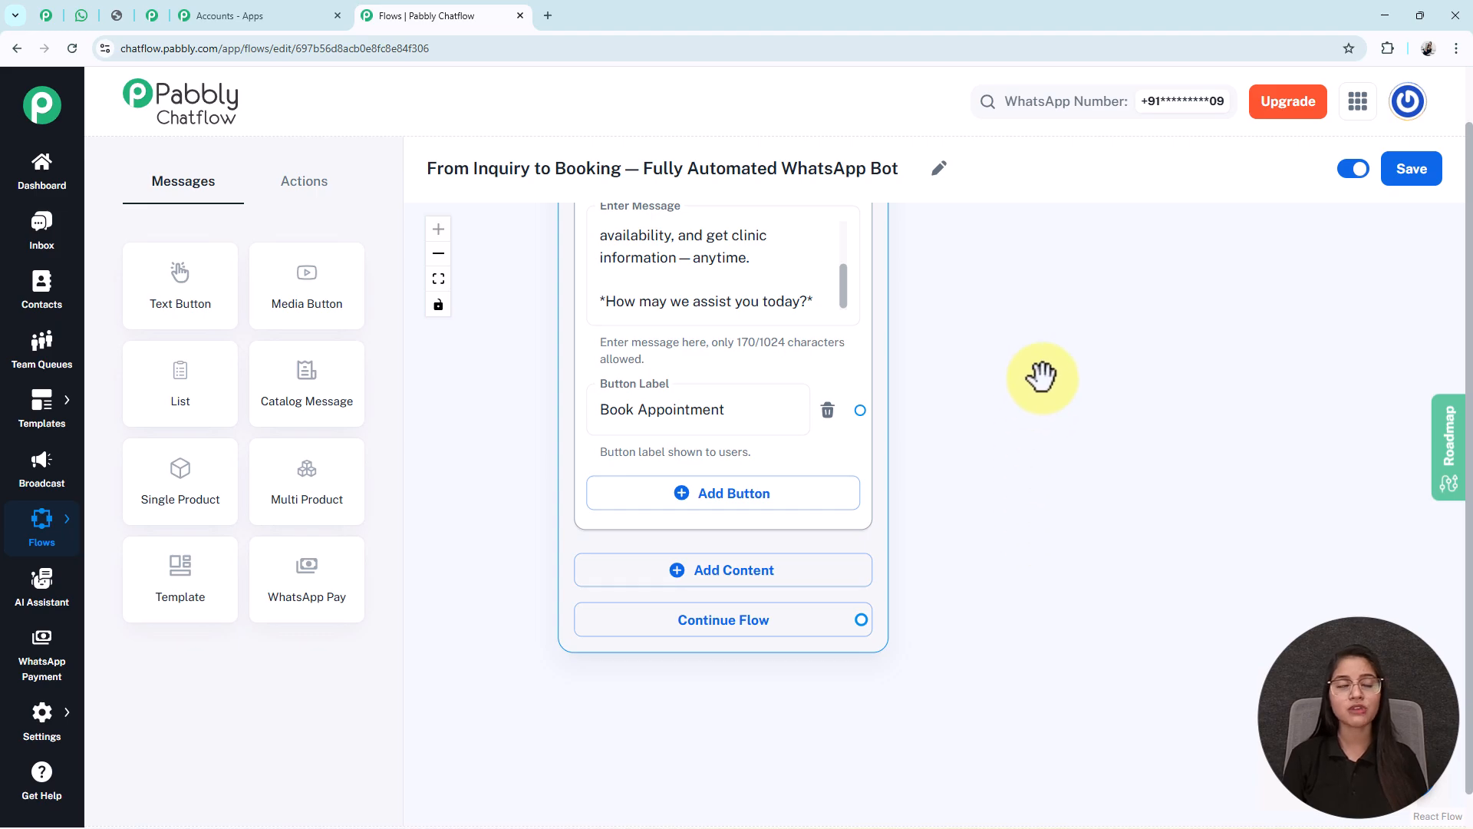
{"action": "left_click", "coordinate": [784, 492]}
{"action": "type", "text": "Doctors Availability"}
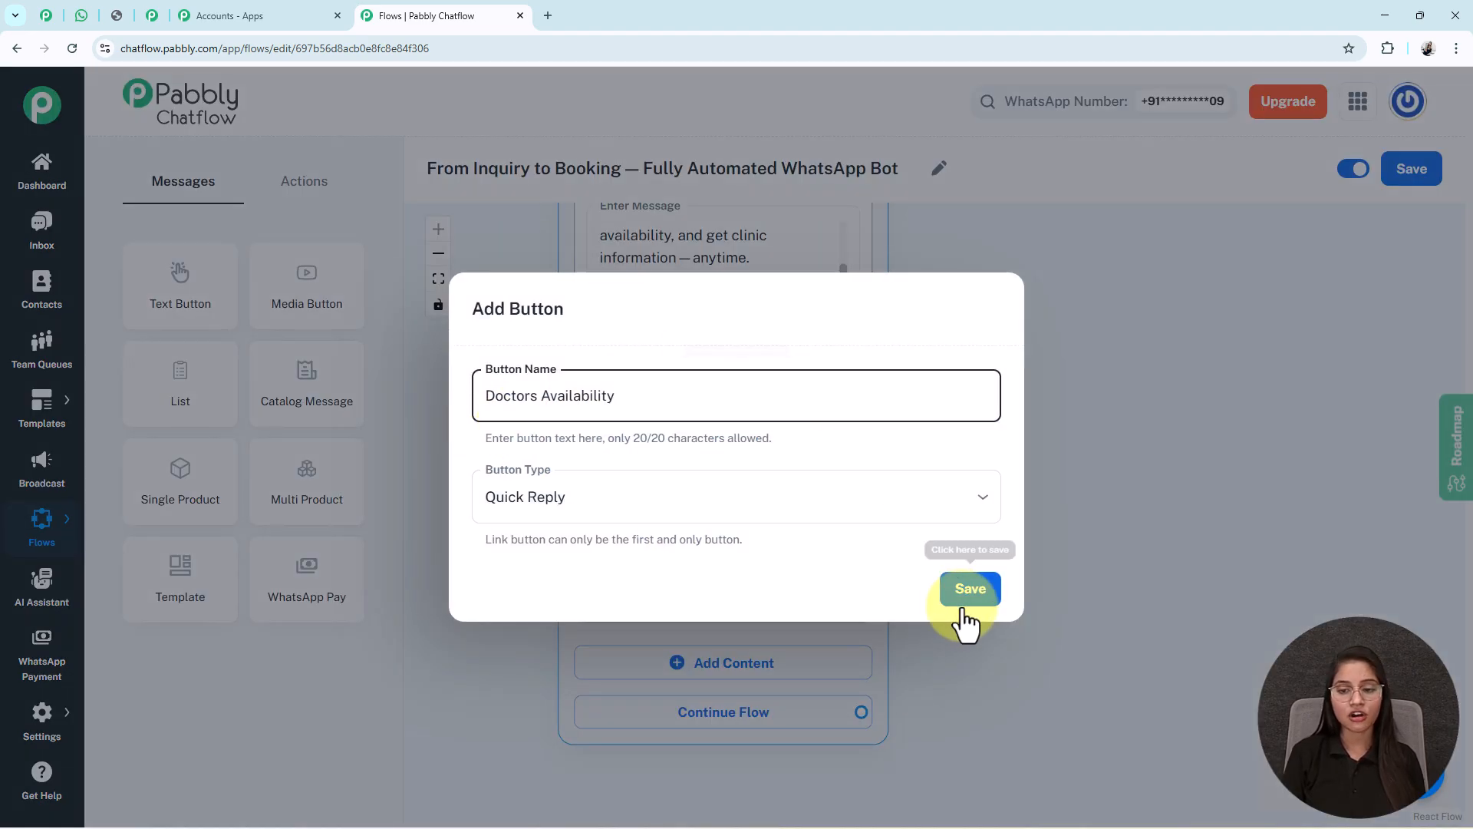
{"action": "left_click", "coordinate": [965, 591]}
{"action": "left_click", "coordinate": [702, 587]}
{"action": "type", "text": "Contact Clinic"}
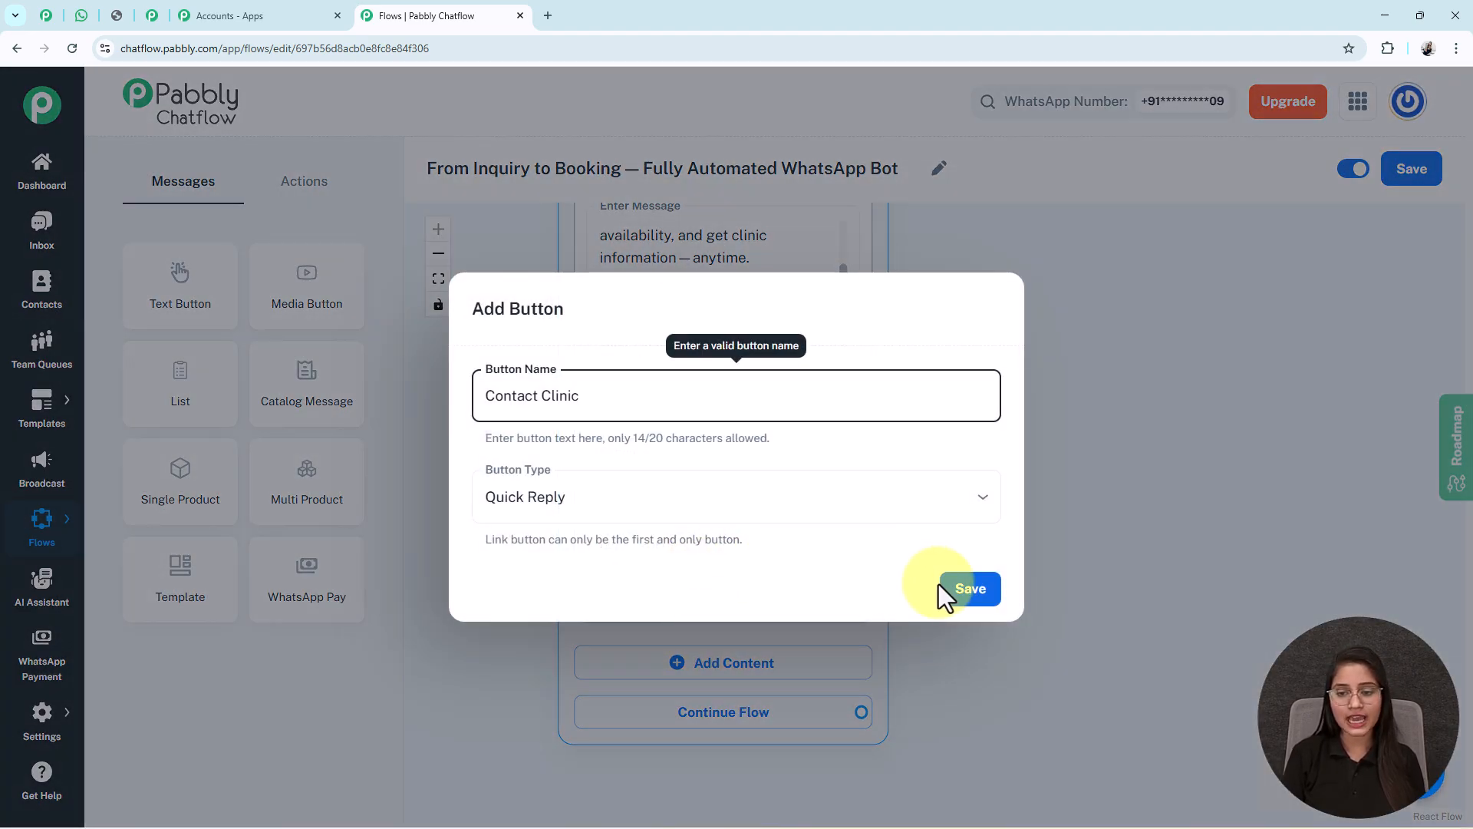
{"action": "left_click", "coordinate": [944, 590]}
{"action": "left_click_drag", "start_coordinate": [532, 330], "coordinate": [740, 726]}
{"action": "scroll", "coordinate": [628, 559], "scroll_direction": "up", "scroll_amount": 3}
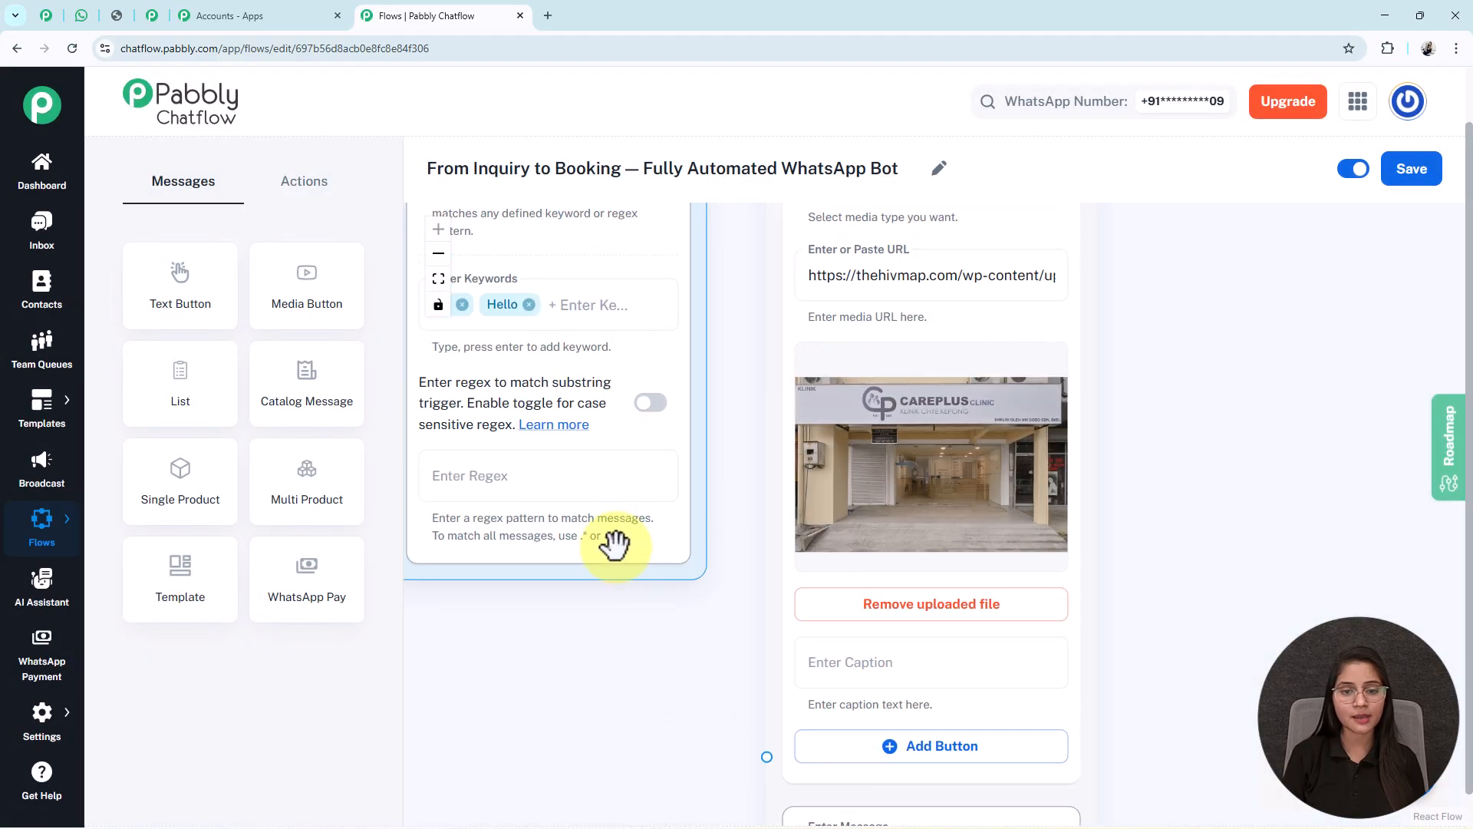
{"action": "scroll", "coordinate": [627, 558], "scroll_direction": "up", "scroll_amount": 3}
- Link the trigger to the media message step and bring the blocks into view
{"action": "left_click_drag", "start_coordinate": [735, 438], "coordinate": [766, 757]}
{"action": "left_click_drag", "start_coordinate": [1198, 610], "coordinate": [1279, 656]}
{"action": "scroll", "coordinate": [1220, 643], "scroll_direction": "down", "scroll_amount": 6}
{"action": "left_click_drag", "start_coordinate": [1251, 721], "coordinate": [775, 489]}
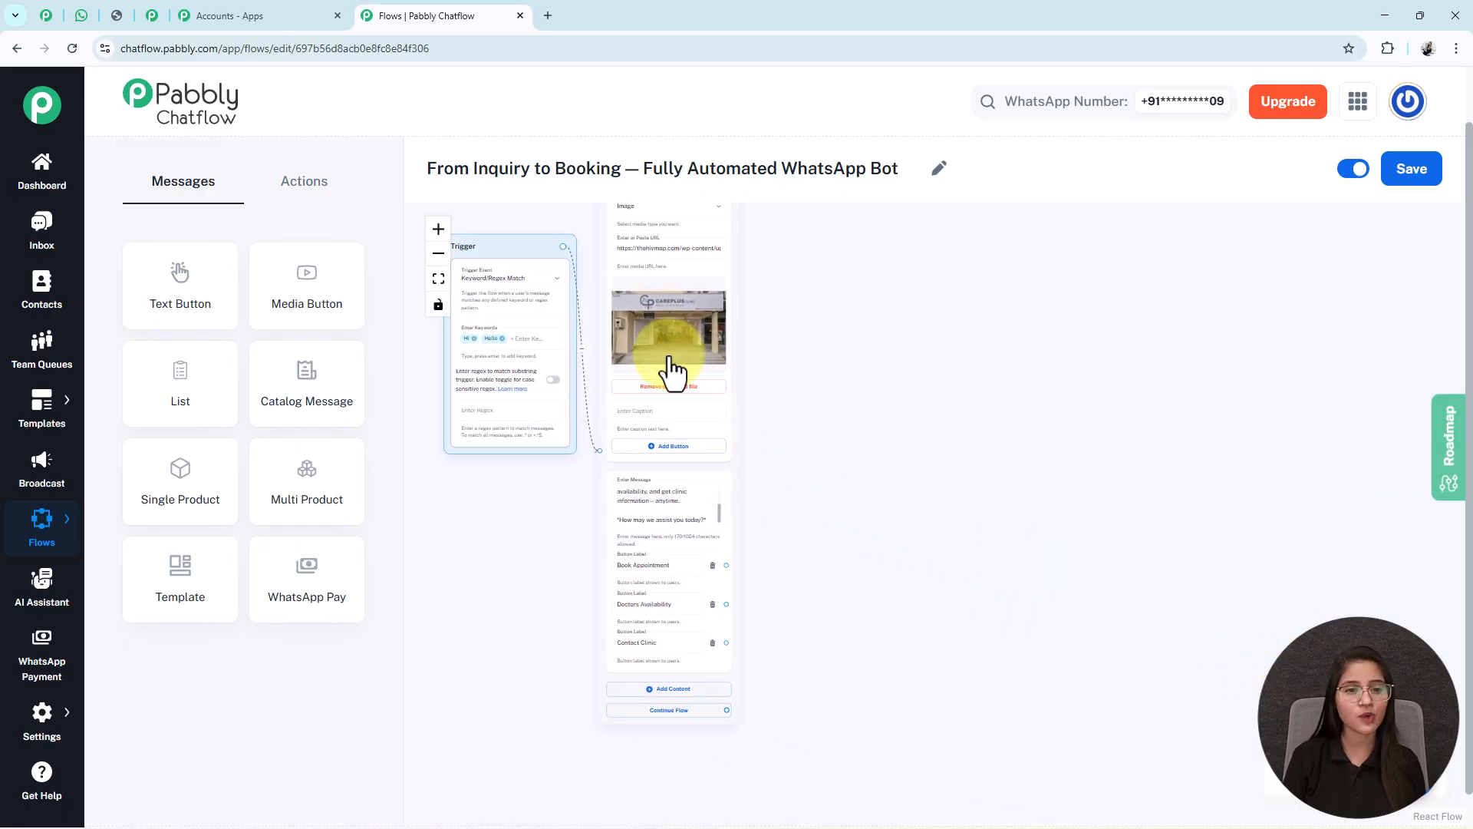
{"action": "double_click", "coordinate": [438, 230]}
{"action": "left_click_drag", "start_coordinate": [832, 563], "coordinate": [949, 476]}
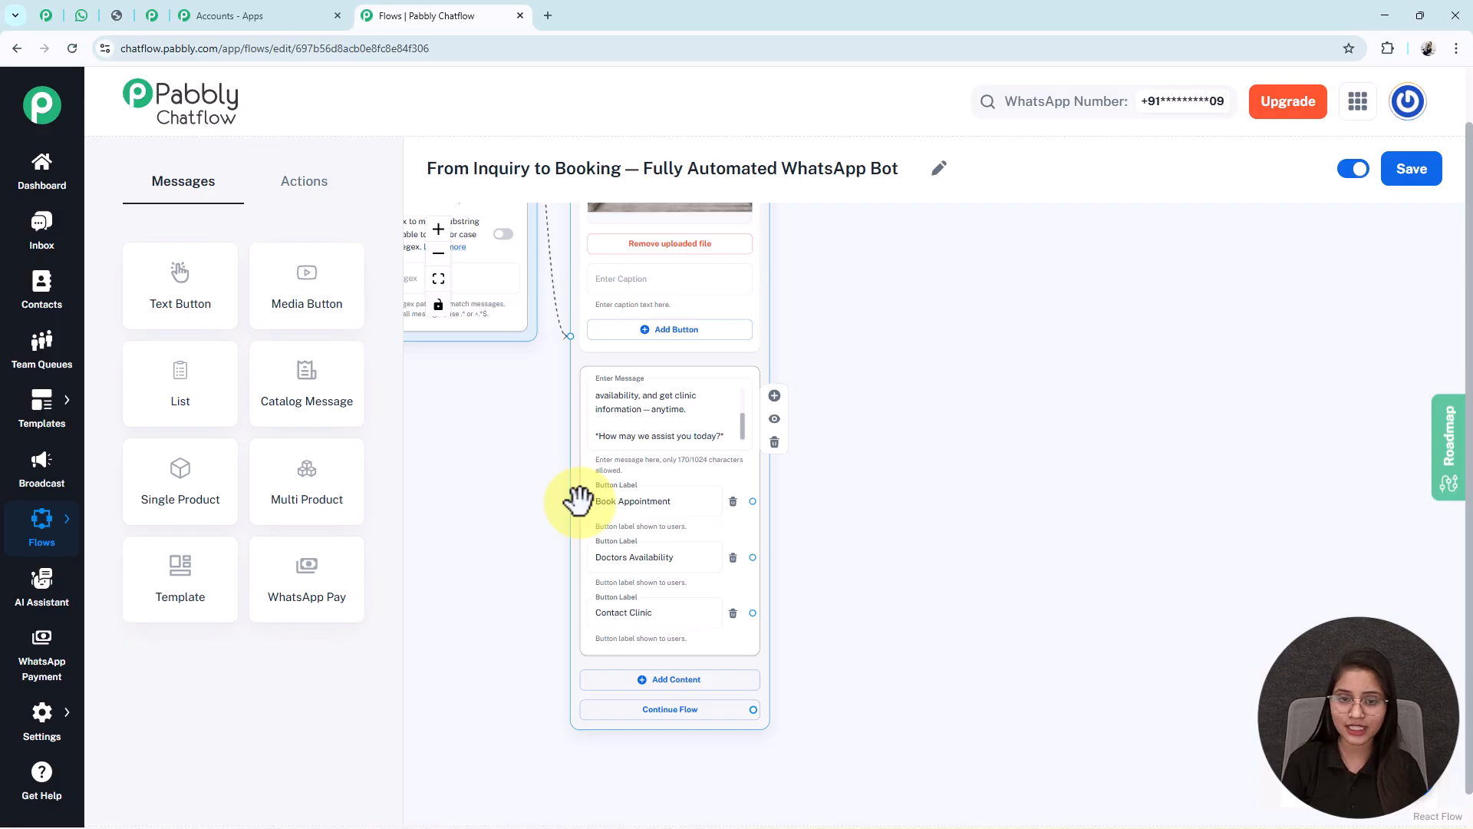
- Add a List message block beside the welcome step with the service-choice prompt as its body
{"action": "left_click_drag", "start_coordinate": [218, 398], "coordinate": [935, 522]}
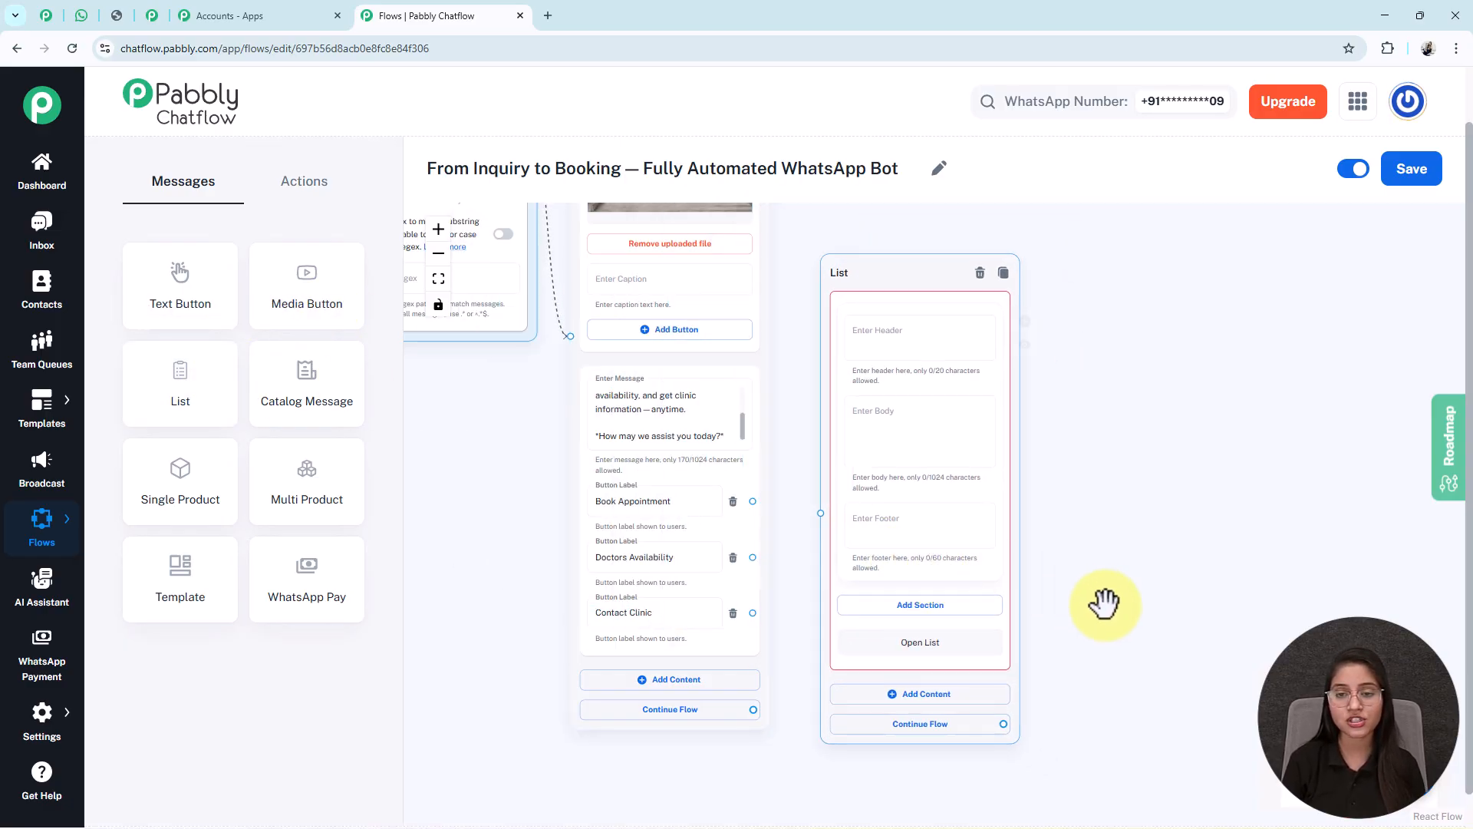
{"action": "left_click_drag", "start_coordinate": [1075, 527], "coordinate": [1035, 533]}
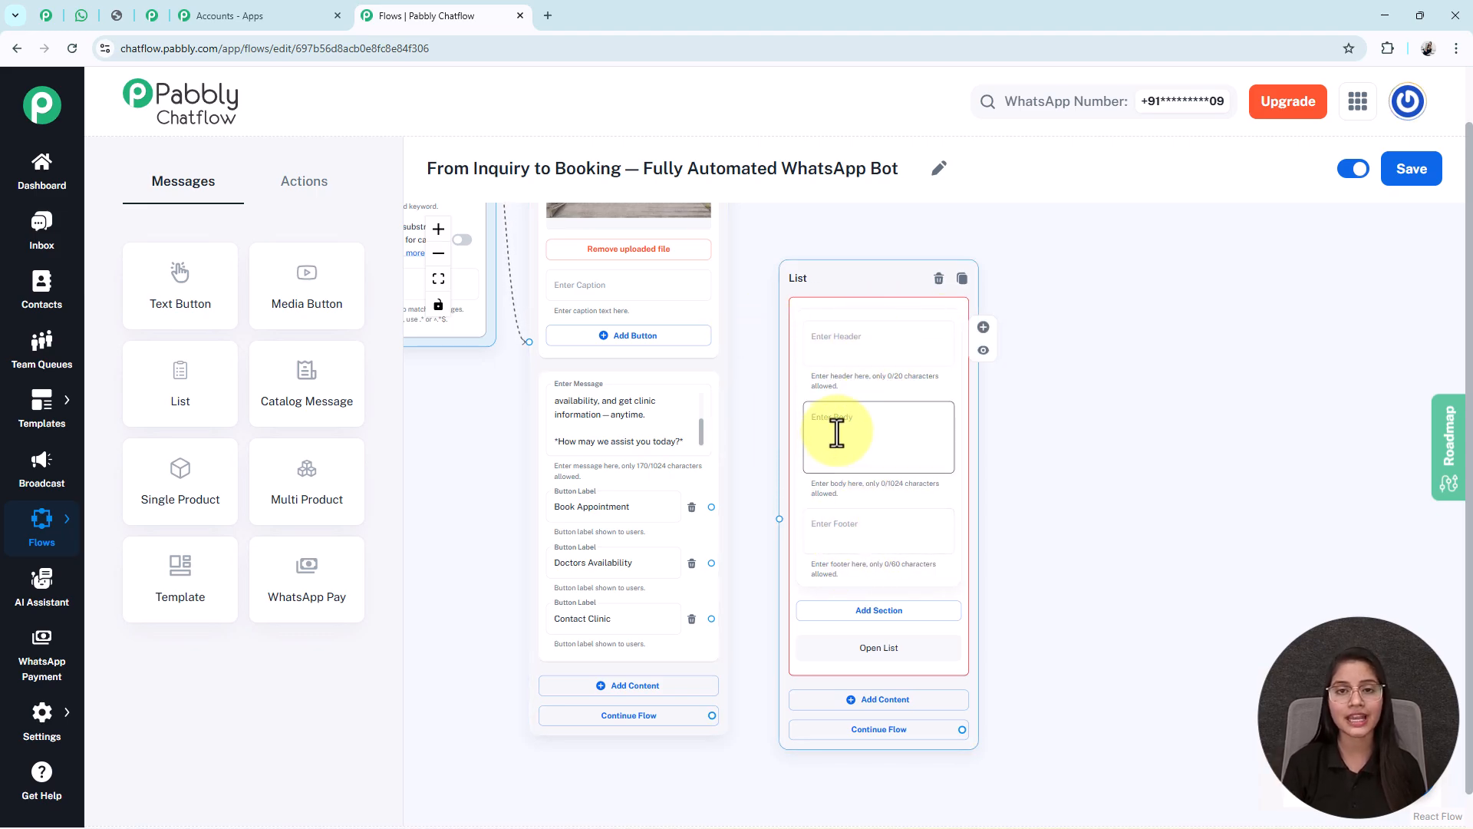
{"action": "type", "text": "*Please choose the service you want to consult:"}
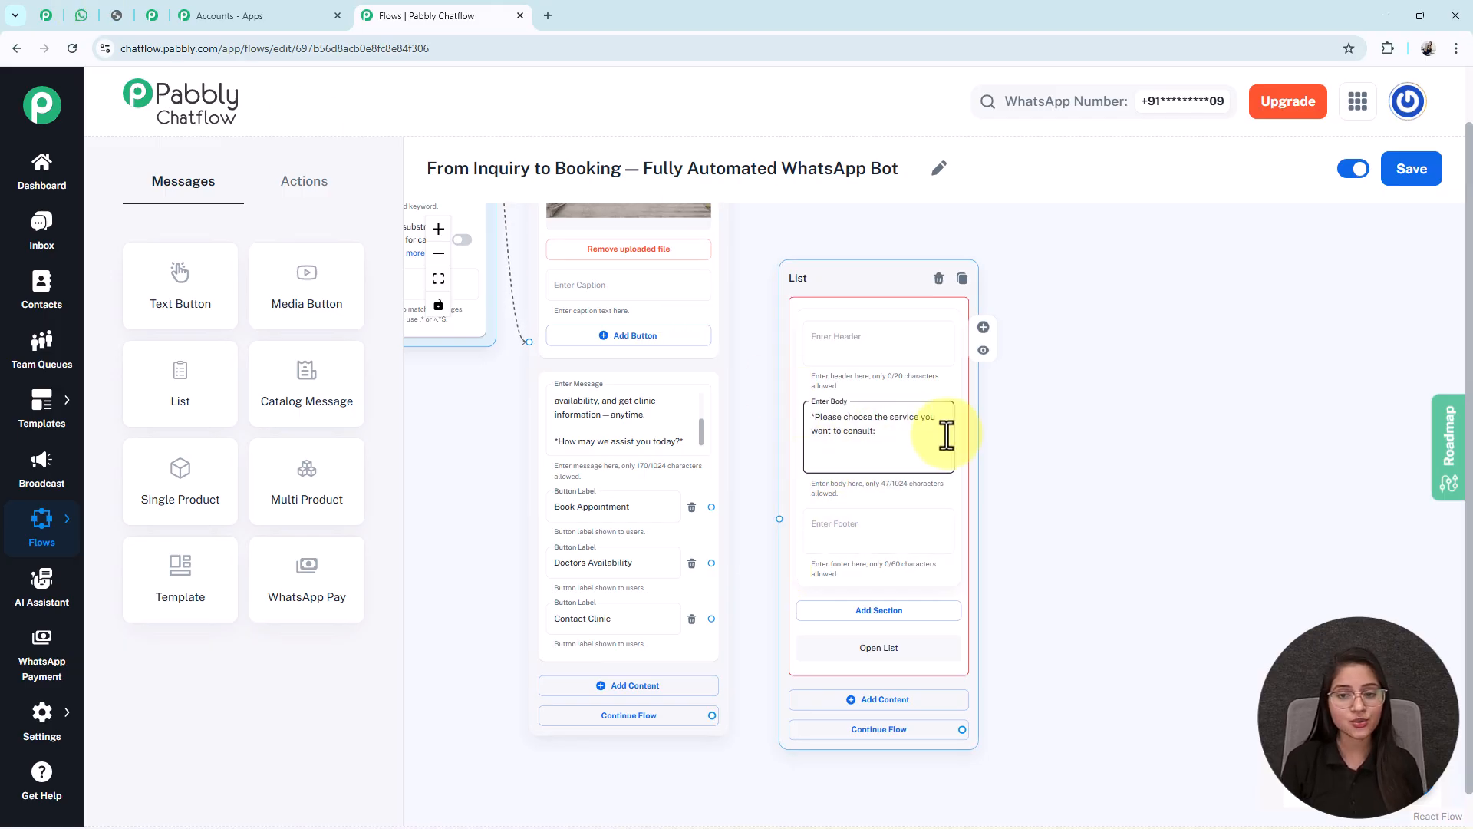
{"action": "left_click_drag", "start_coordinate": [1068, 619], "coordinate": [1052, 586]}
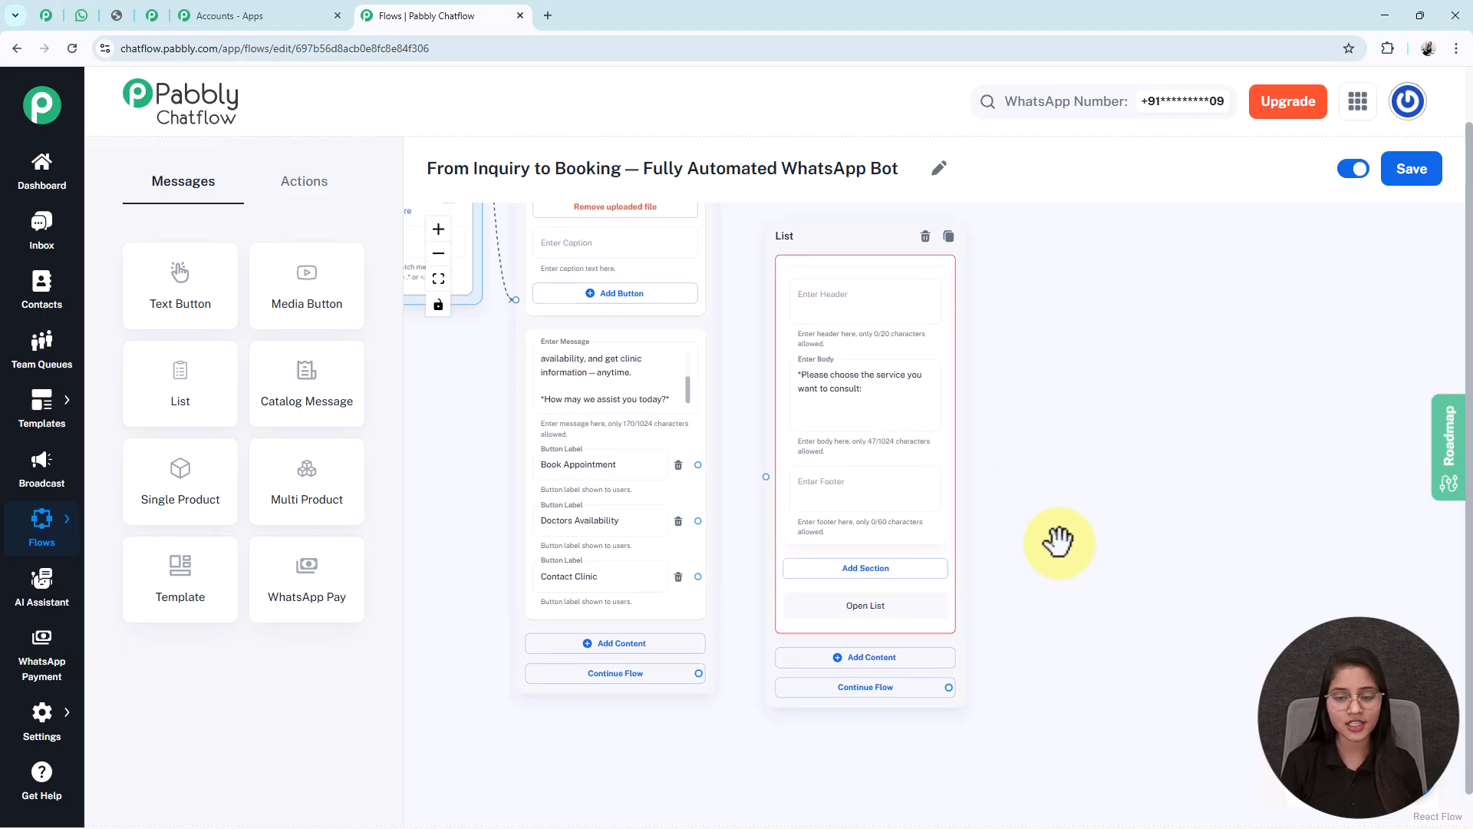
- Add a list section titled 'Service Type' and preview the list in WhatsApp
{"action": "left_click", "coordinate": [854, 570]}
{"action": "scroll", "coordinate": [757, 453], "scroll_direction": "down", "scroll_amount": 3}
{"action": "left_click", "coordinate": [822, 476]}
{"action": "type", "text": "Service Type"}
{"action": "key", "text": "ctrl+a"}
{"action": "key", "text": "ctrl+c"}
{"action": "key", "text": "BackSpace"}
{"action": "key", "text": "ctrl+v"}
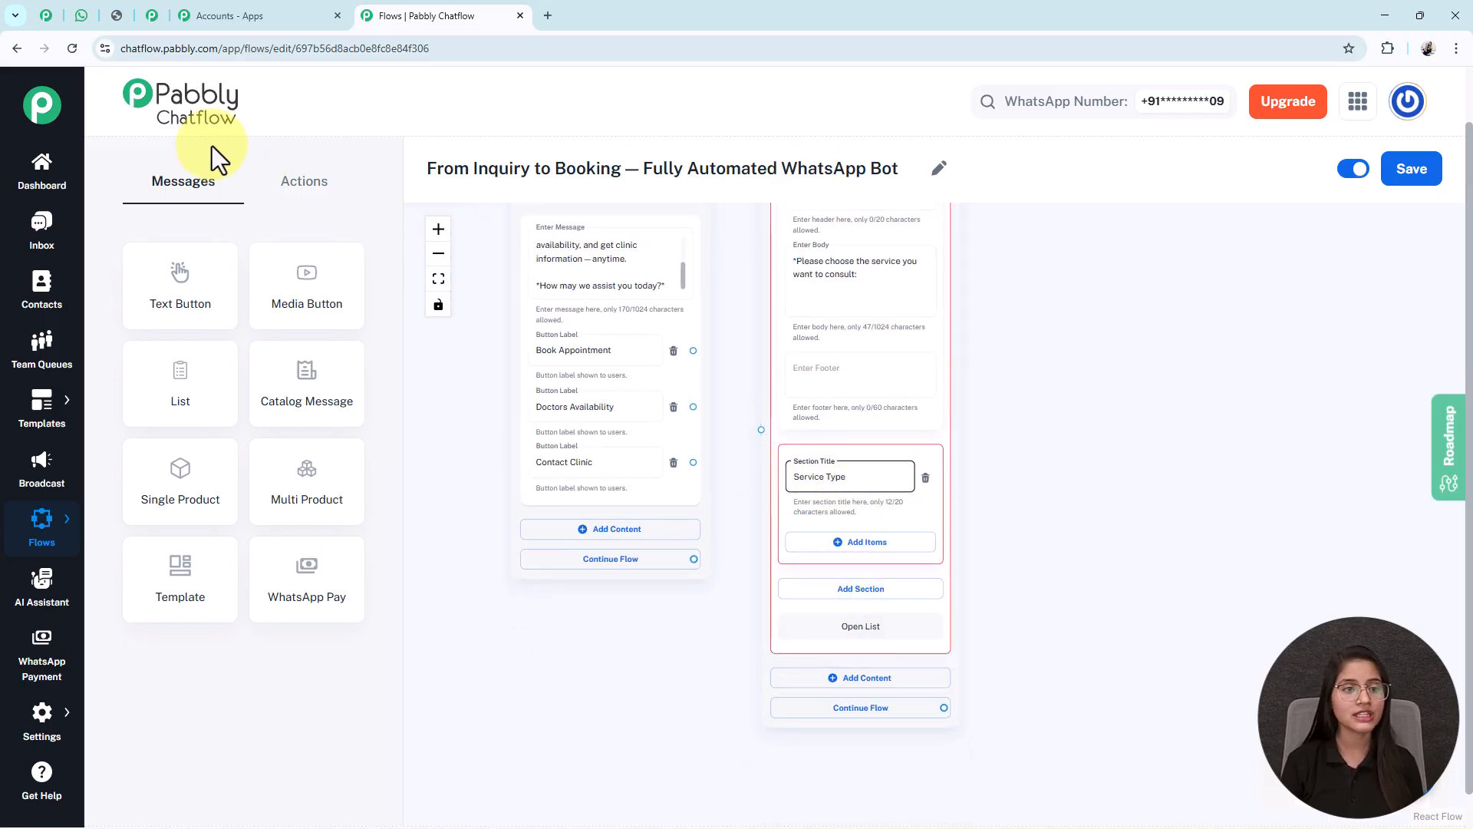
{"action": "left_click", "coordinate": [80, 15]}
{"action": "left_click", "coordinate": [729, 570]}
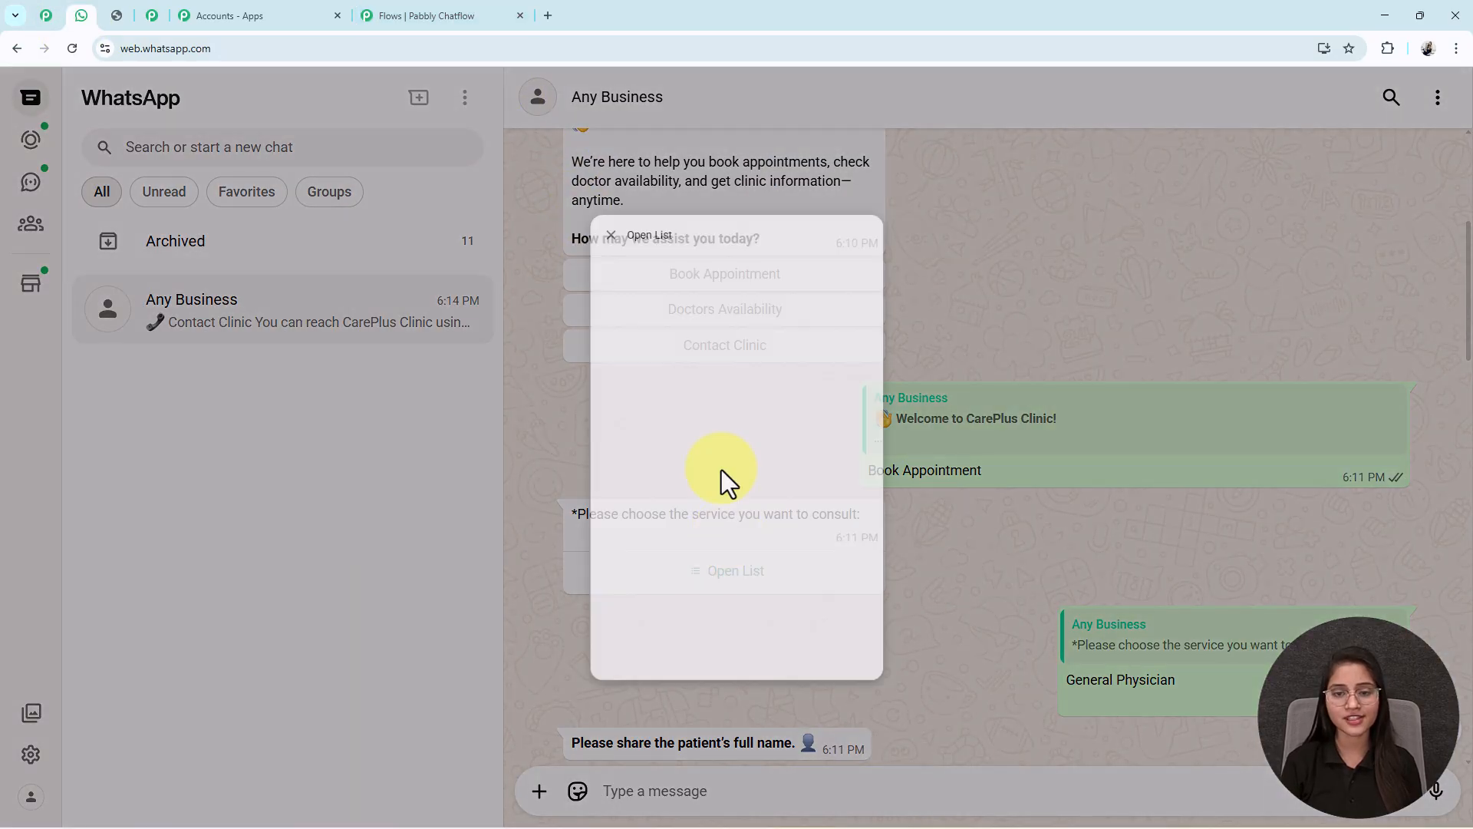
{"action": "left_click", "coordinate": [441, 15]}
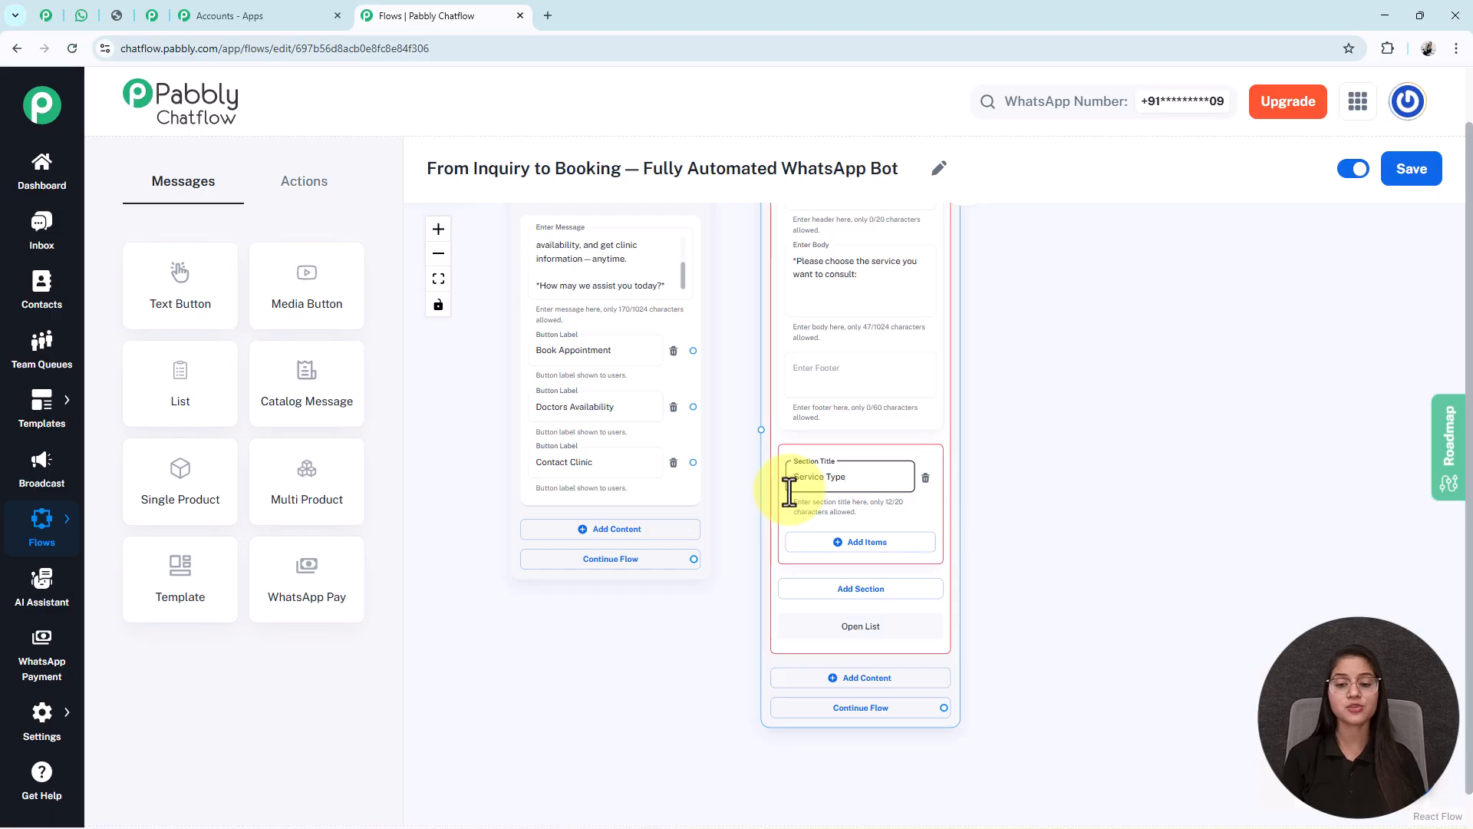
- Add the service items General Physician, Dentist, Dermatologist, Pediatrician and Specialist Consultation
{"action": "left_click", "coordinate": [828, 541]}
{"action": "scroll", "coordinate": [1059, 657], "scroll_direction": "down", "scroll_amount": 2}
{"action": "left_click_drag", "start_coordinate": [1140, 672], "coordinate": [1126, 475]}
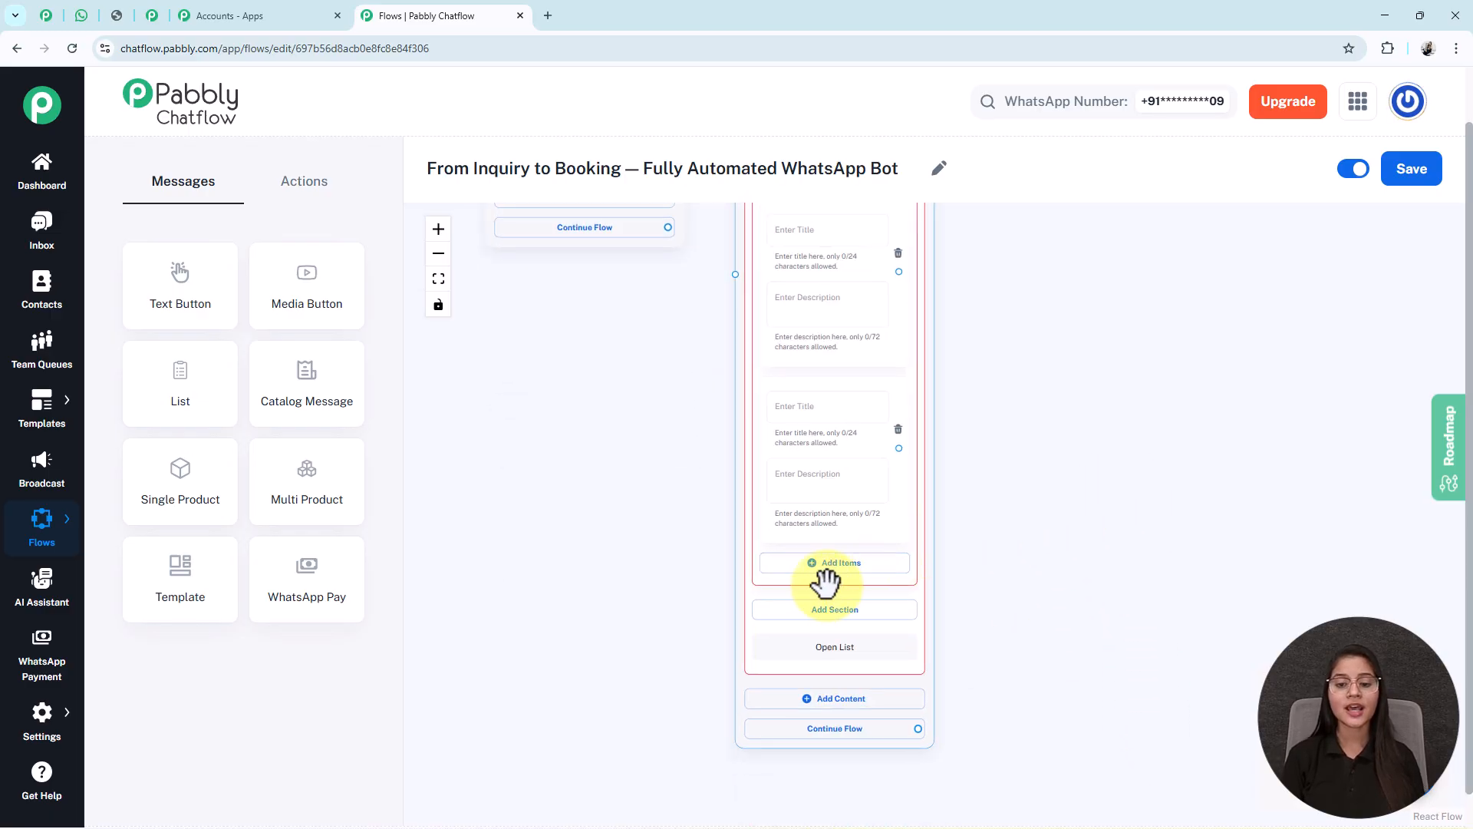
{"action": "left_click", "coordinate": [866, 568]}
{"action": "scroll", "coordinate": [997, 606], "scroll_direction": "down", "scroll_amount": 2}
{"action": "left_click", "coordinate": [852, 587]}
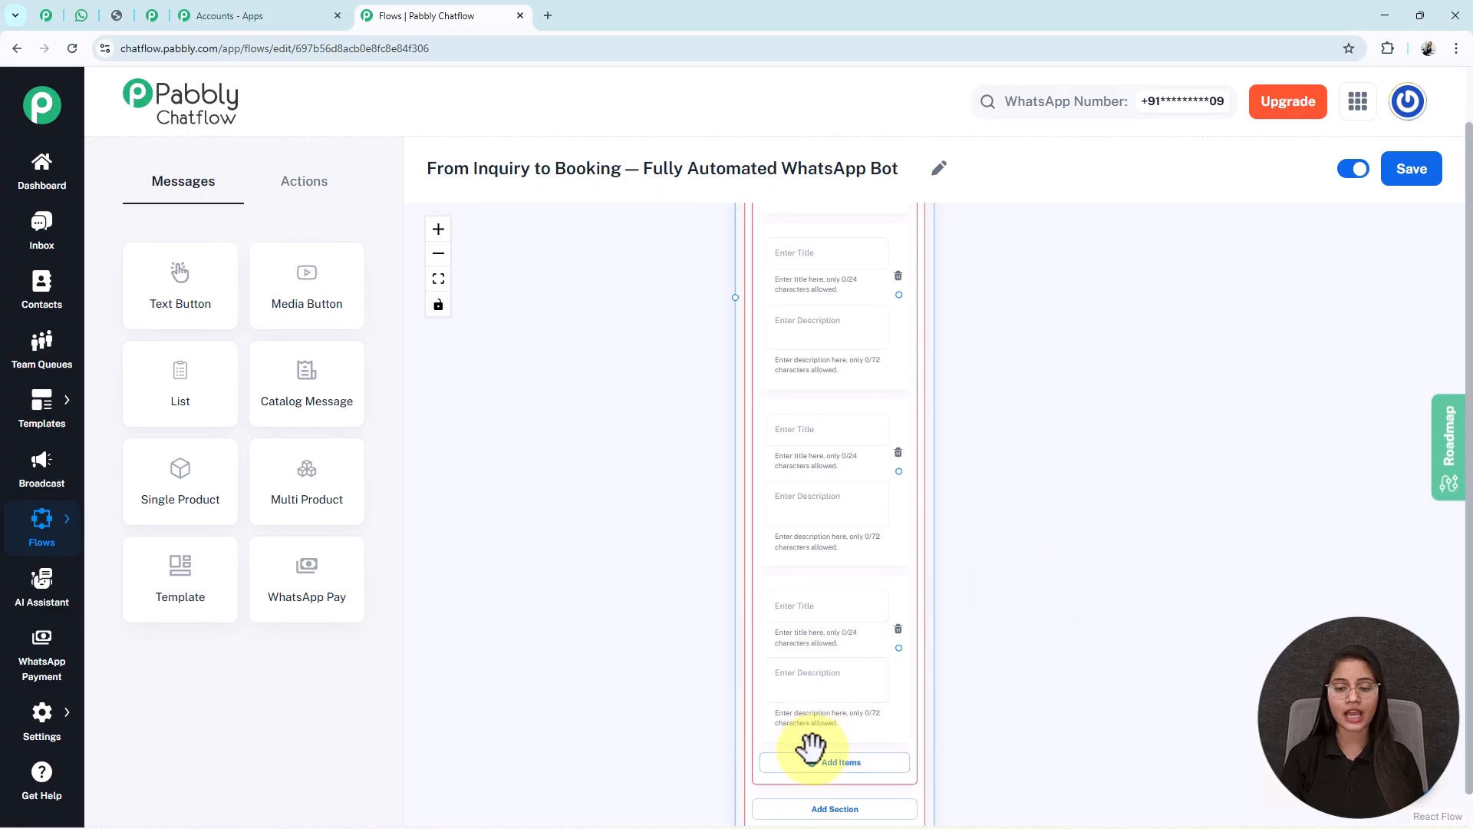
{"action": "left_click", "coordinate": [821, 759]}
{"action": "left_click_drag", "start_coordinate": [989, 606], "coordinate": [937, 706]}
- Connect the Book Appointment option to the service list's input
{"action": "left_click", "coordinate": [440, 275]}
{"action": "left_click_drag", "start_coordinate": [1141, 445], "coordinate": [892, 405]}
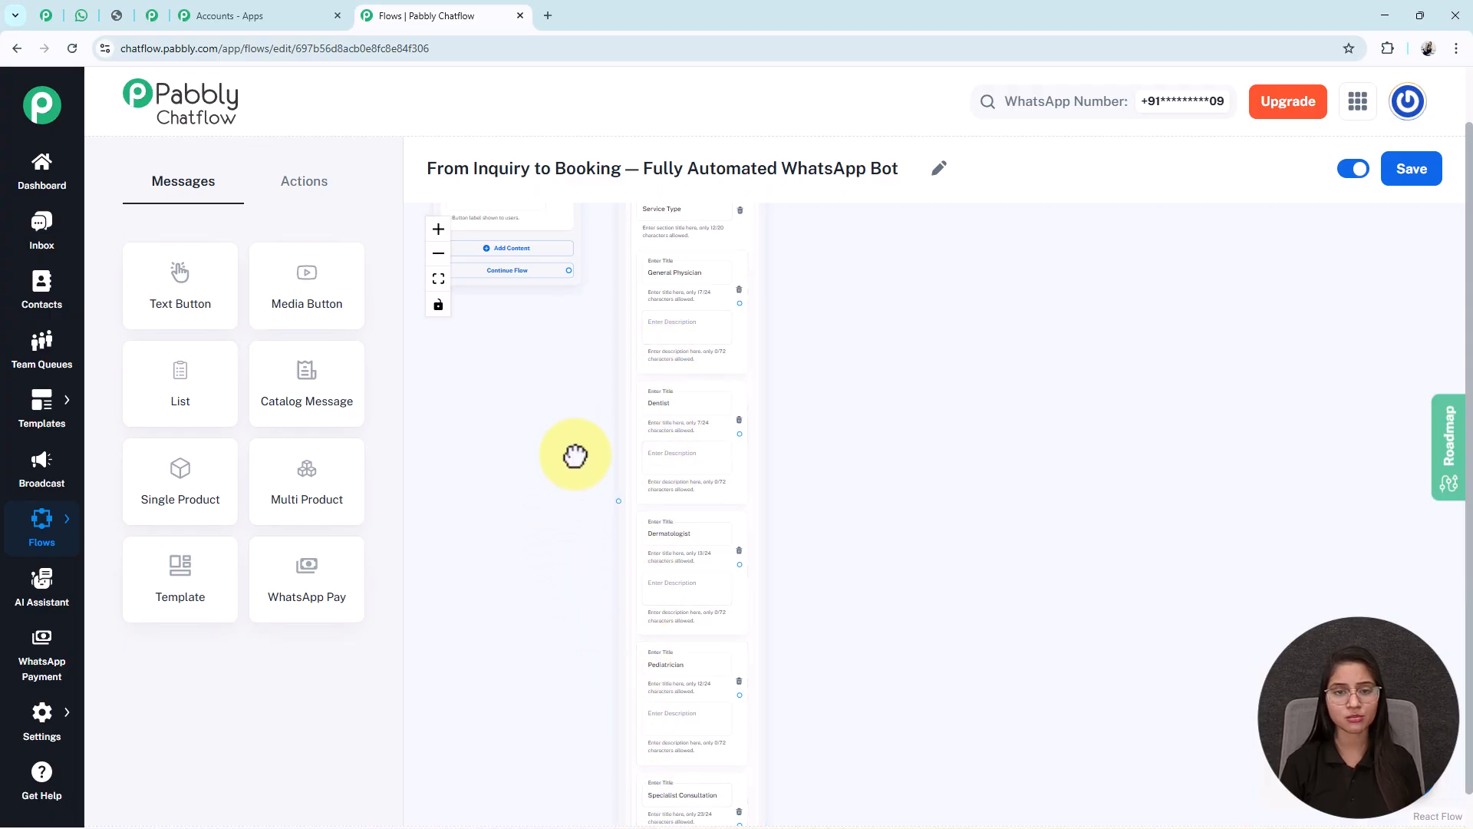
{"action": "left_click_drag", "start_coordinate": [576, 438], "coordinate": [611, 681]}
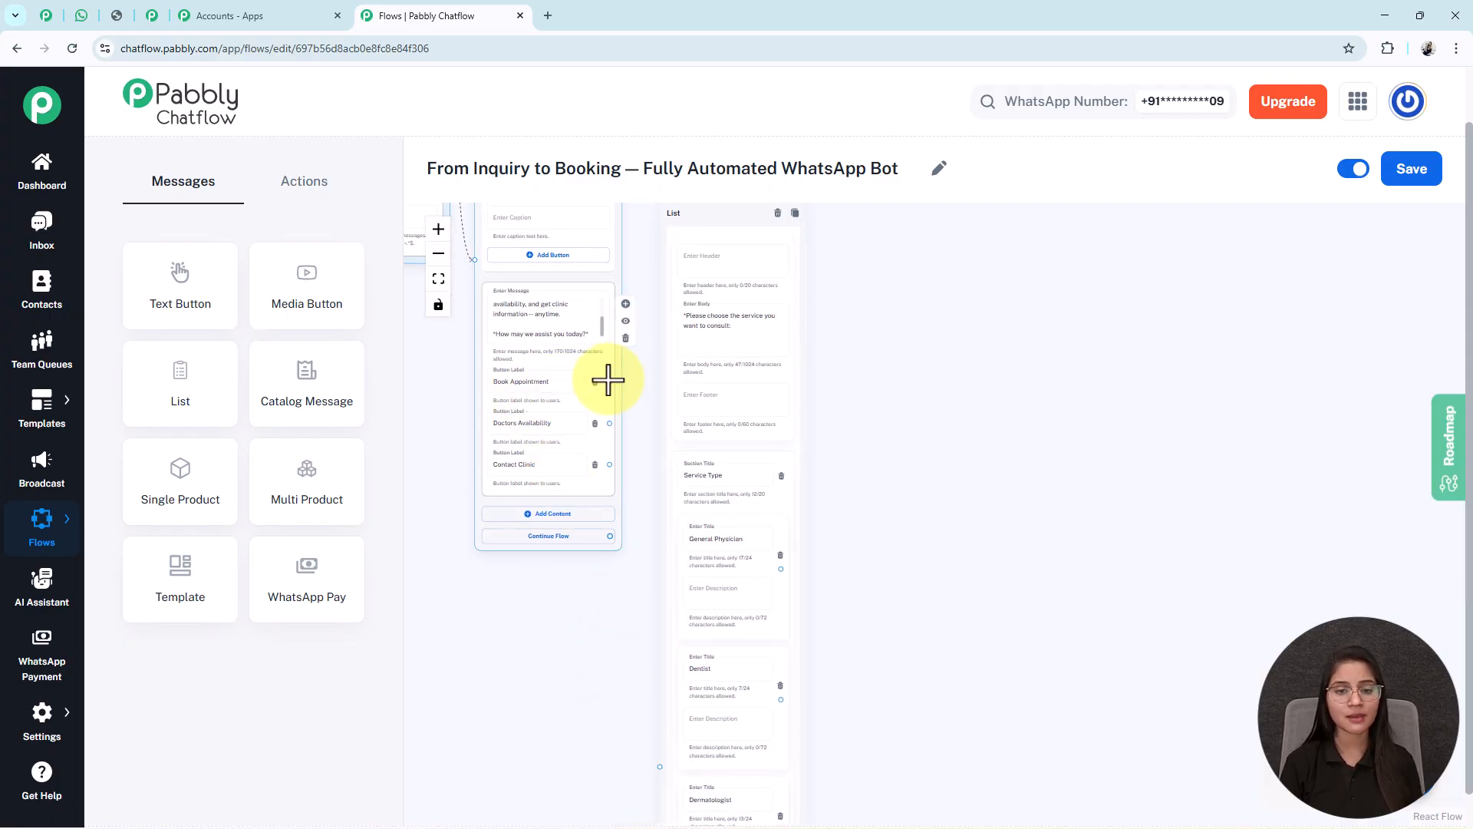
{"action": "left_click_drag", "start_coordinate": [609, 381], "coordinate": [659, 767]}
{"action": "left_click_drag", "start_coordinate": [812, 723], "coordinate": [757, 497]}
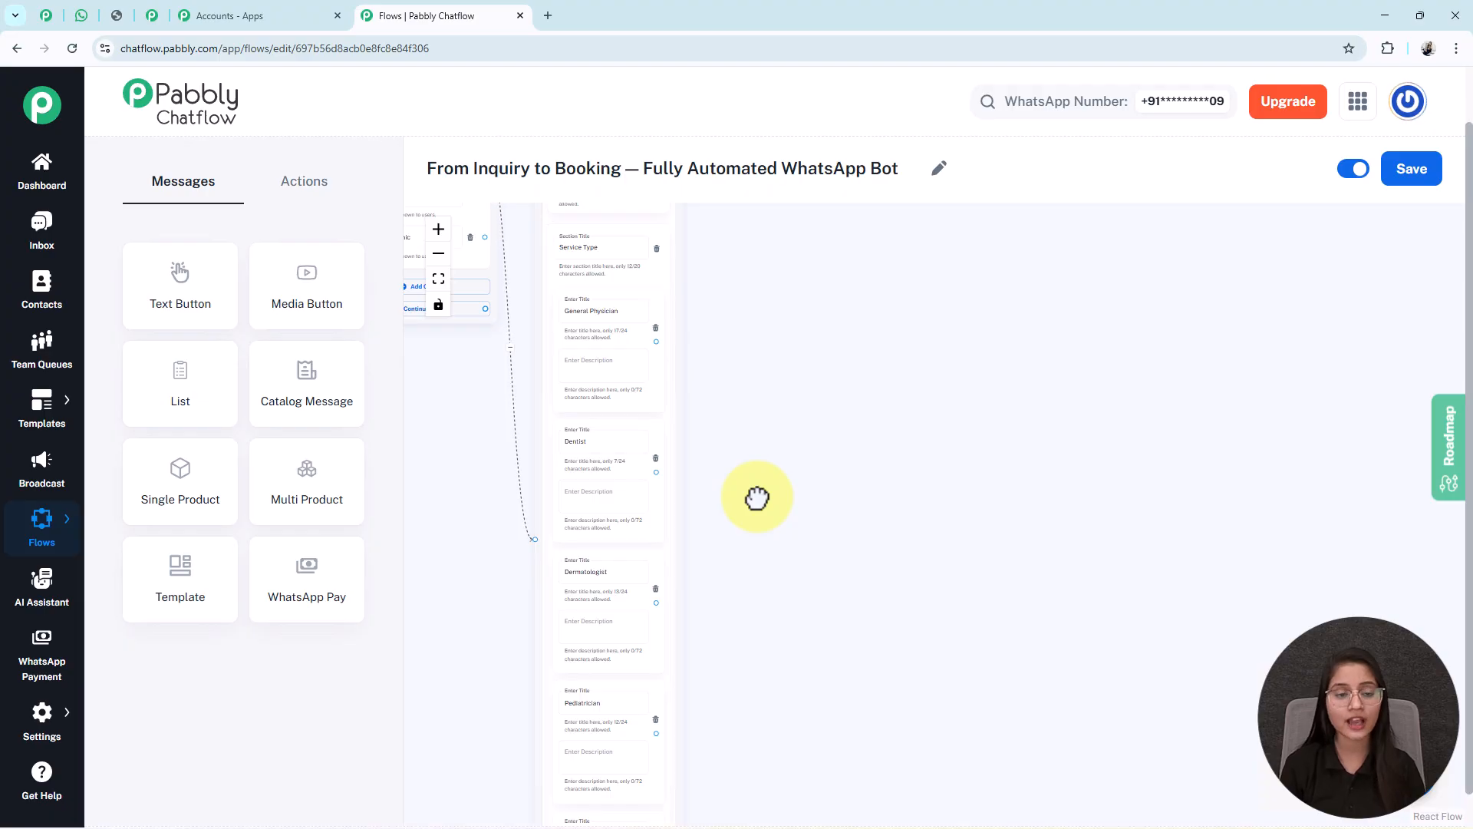
- Add a Set Custom Field step beside the service list that stores into ServiceType
{"action": "left_click", "coordinate": [314, 184]}
{"action": "left_click", "coordinate": [328, 502]}
{"action": "left_click_drag", "start_coordinate": [510, 491], "coordinate": [798, 780]}
{"action": "left_click_drag", "start_coordinate": [652, 265], "coordinate": [1078, 674]}
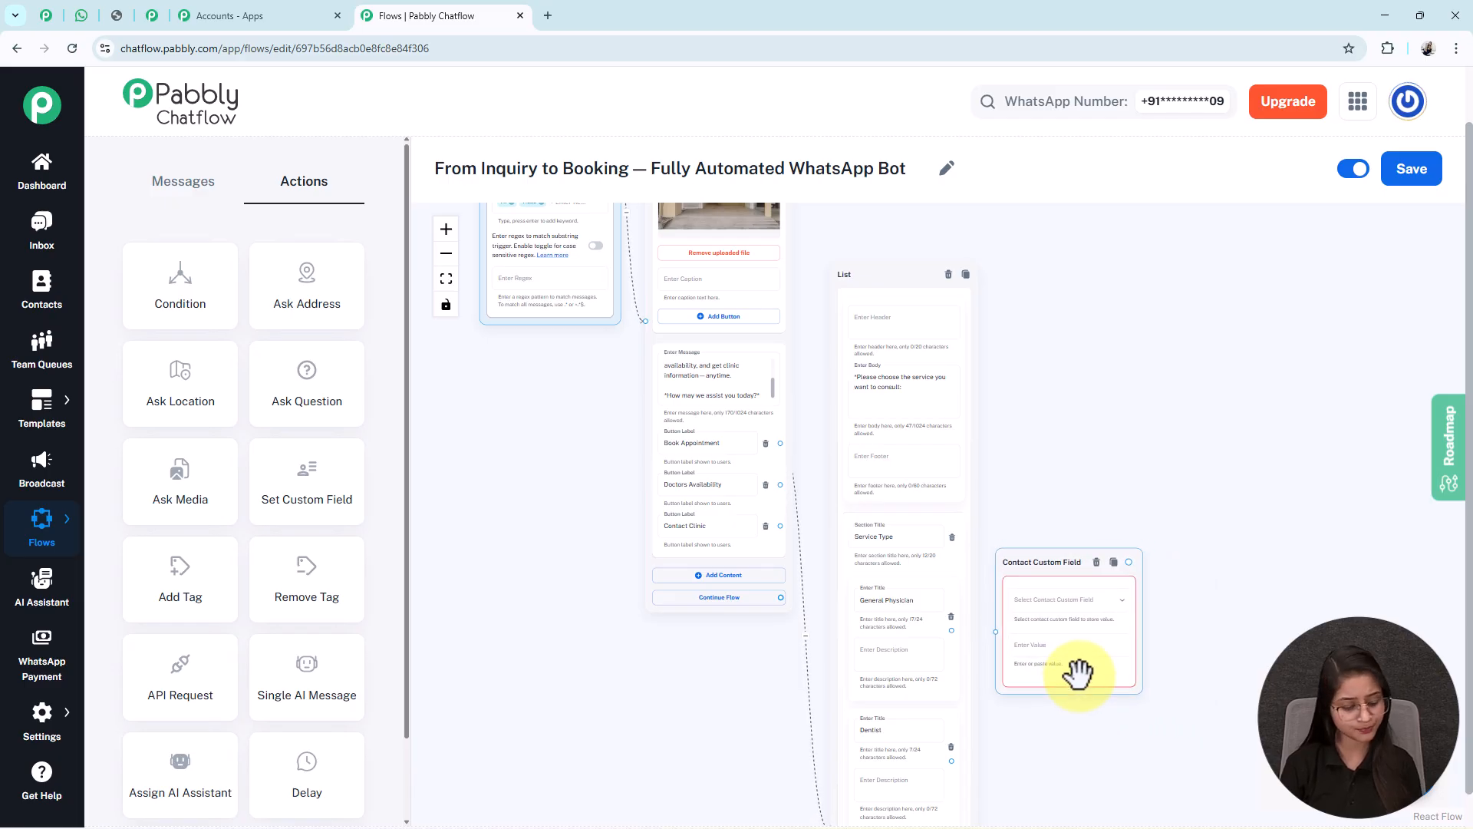
{"action": "left_click", "coordinate": [1008, 412]}
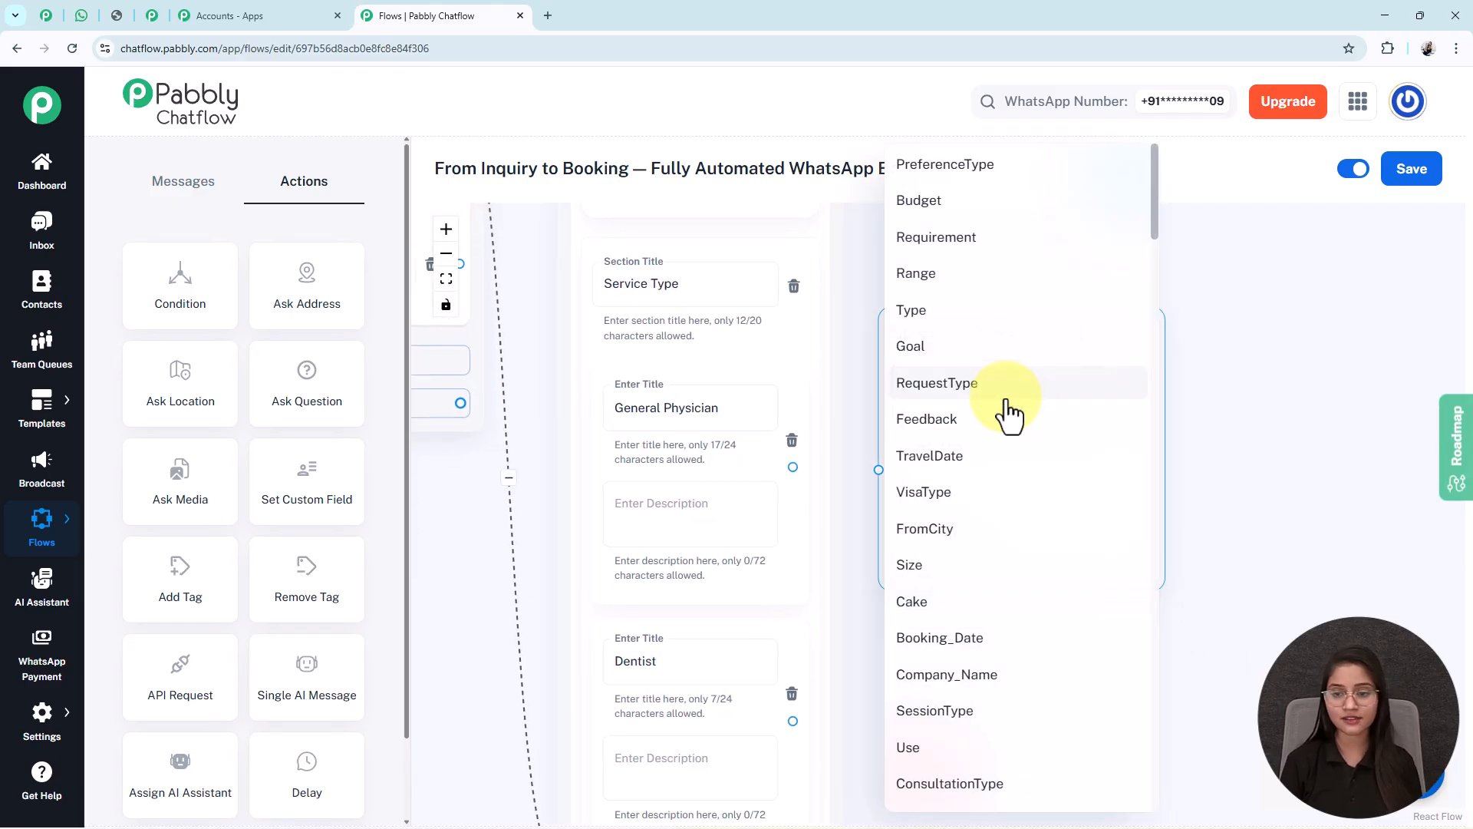
{"action": "scroll", "coordinate": [1007, 414], "scroll_direction": "down", "scroll_amount": 15}
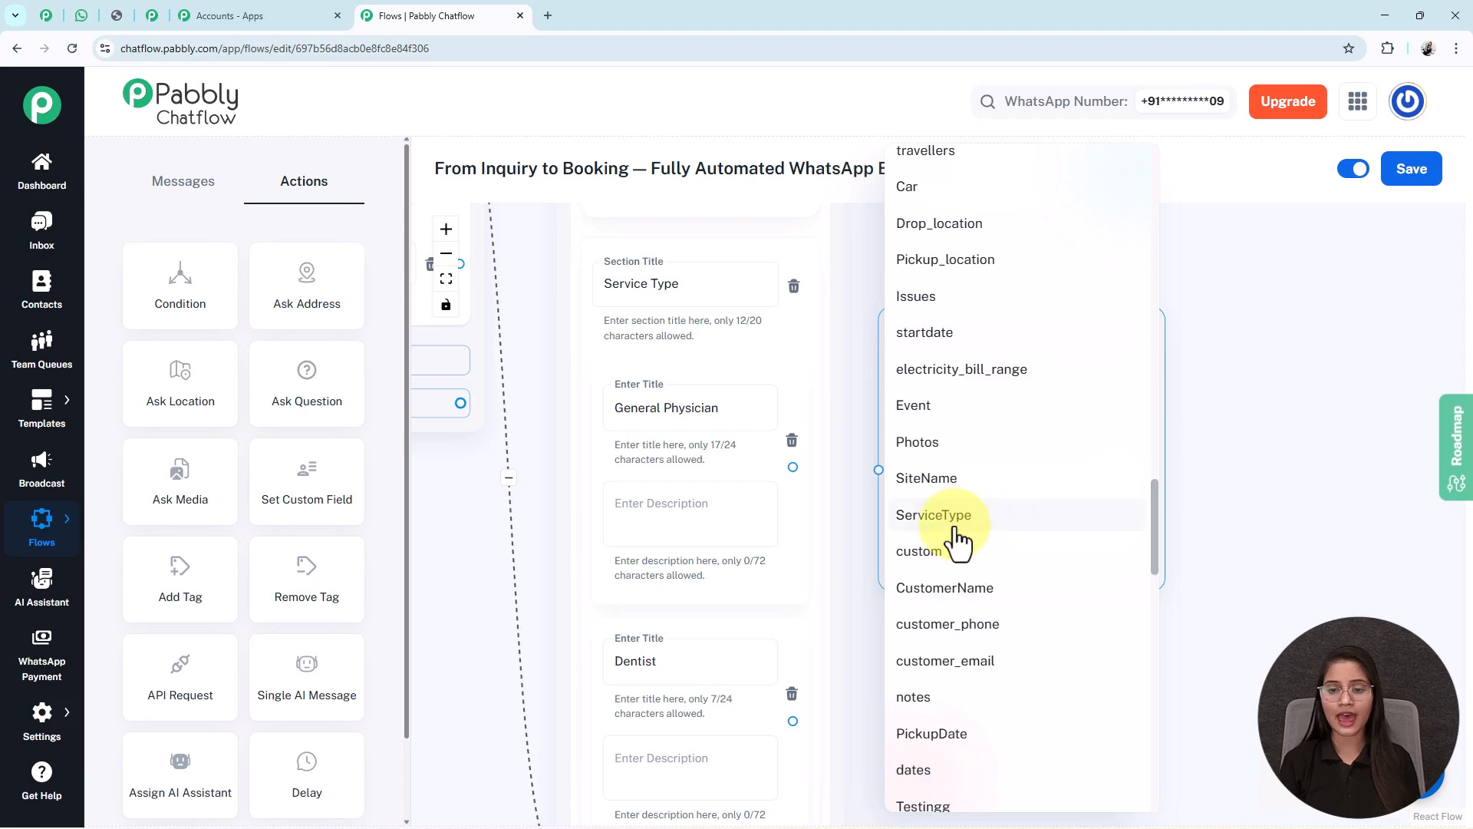
{"action": "left_click", "coordinate": [960, 508]}
- Copy 'General Physician' from the list item into the custom-field step's value
{"action": "left_click", "coordinate": [602, 374]}
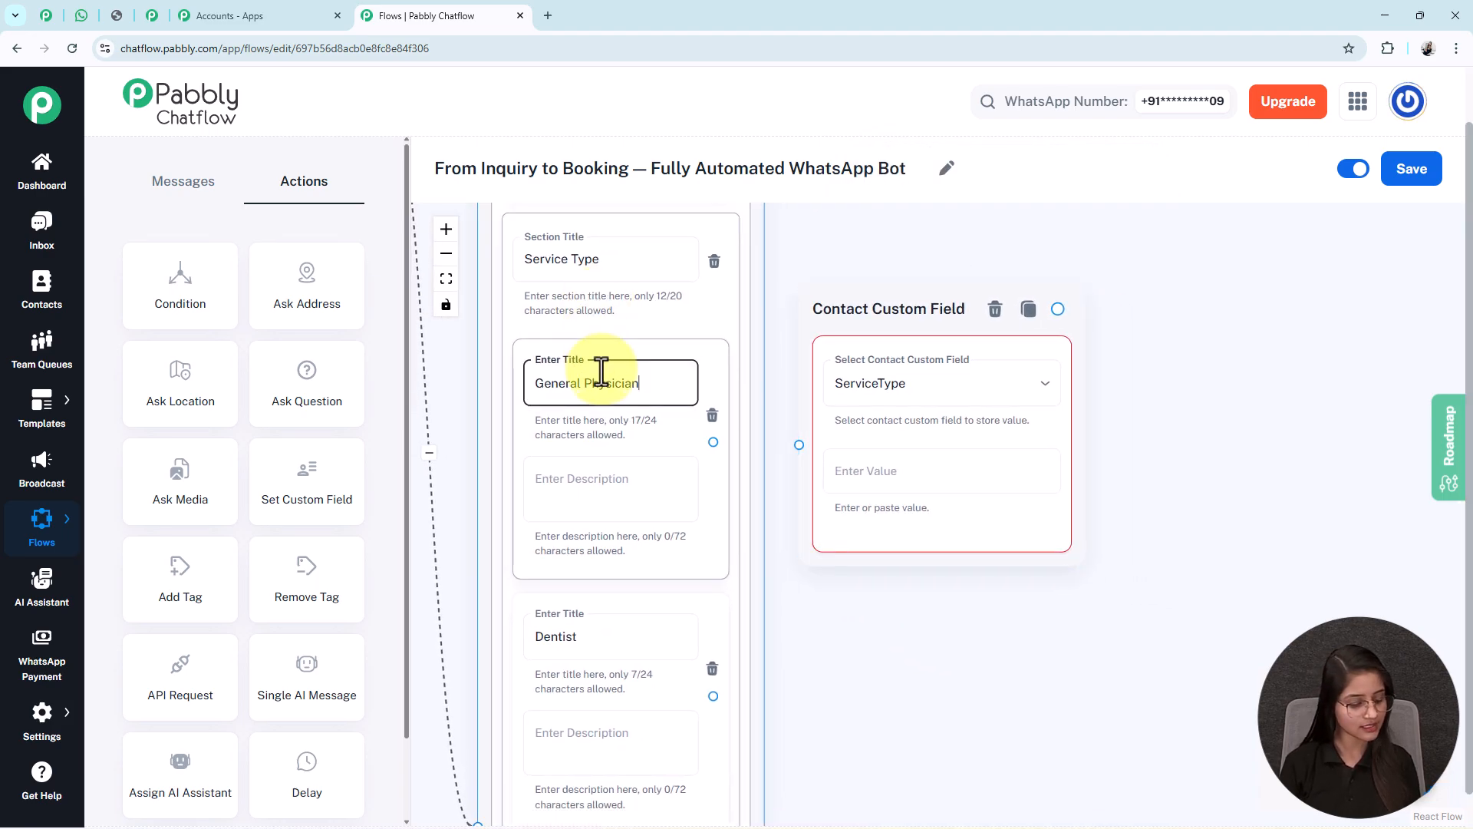
{"action": "triple_click", "coordinate": [602, 387]}
{"action": "key", "text": "ctrl+c"}
{"action": "left_click", "coordinate": [881, 483]}
{"action": "key", "text": "ctrl+v"}
- Link the General Physician option to the custom-field step and save the flow
{"action": "left_click_drag", "start_coordinate": [872, 307], "coordinate": [884, 330]}
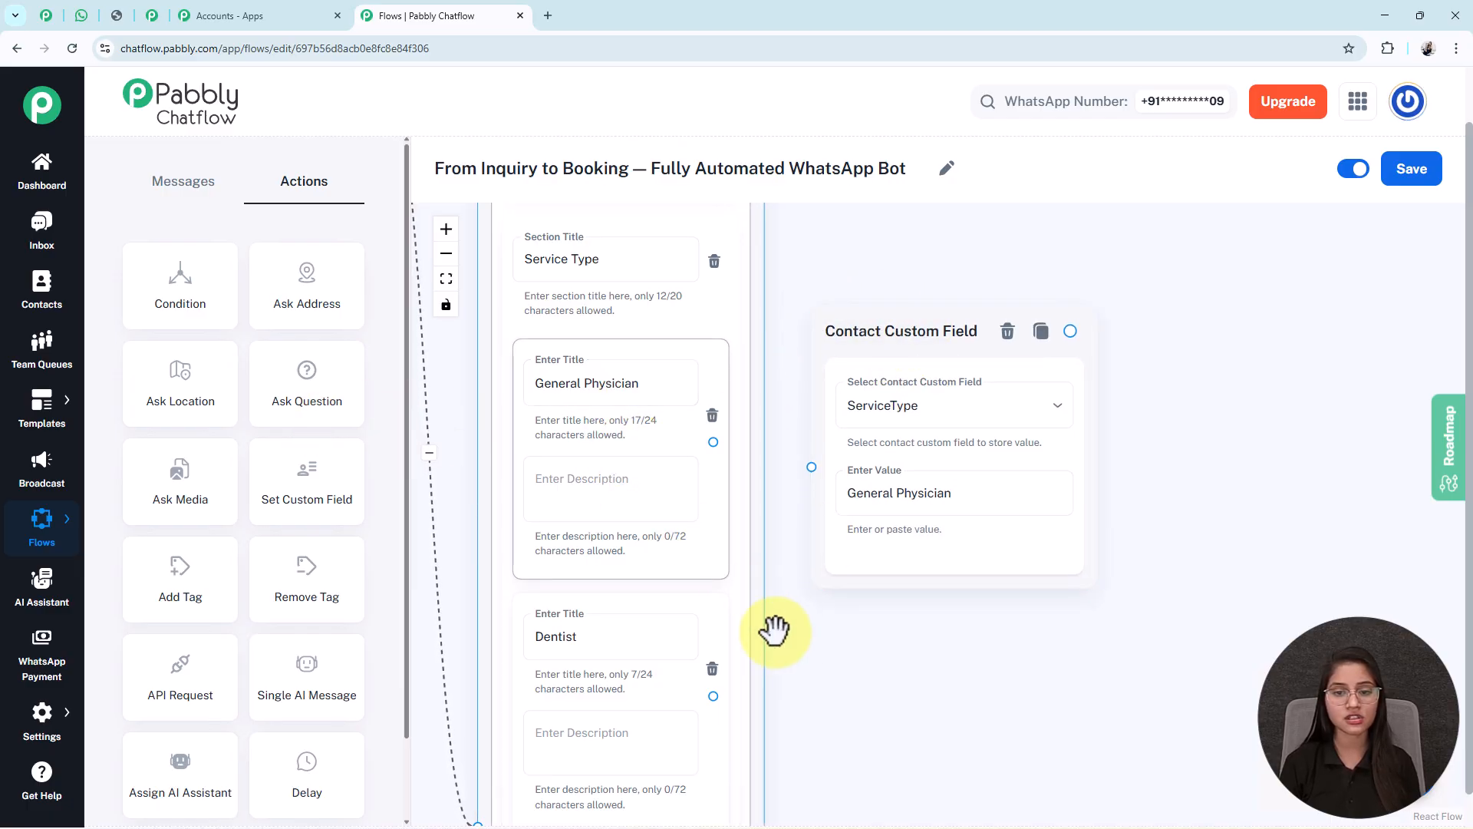
{"action": "left_click_drag", "start_coordinate": [770, 530], "coordinate": [735, 474]}
{"action": "left_click_drag", "start_coordinate": [678, 386], "coordinate": [777, 412]}
{"action": "left_click", "coordinate": [844, 299]}
{"action": "left_click_drag", "start_coordinate": [844, 299], "coordinate": [846, 313]}
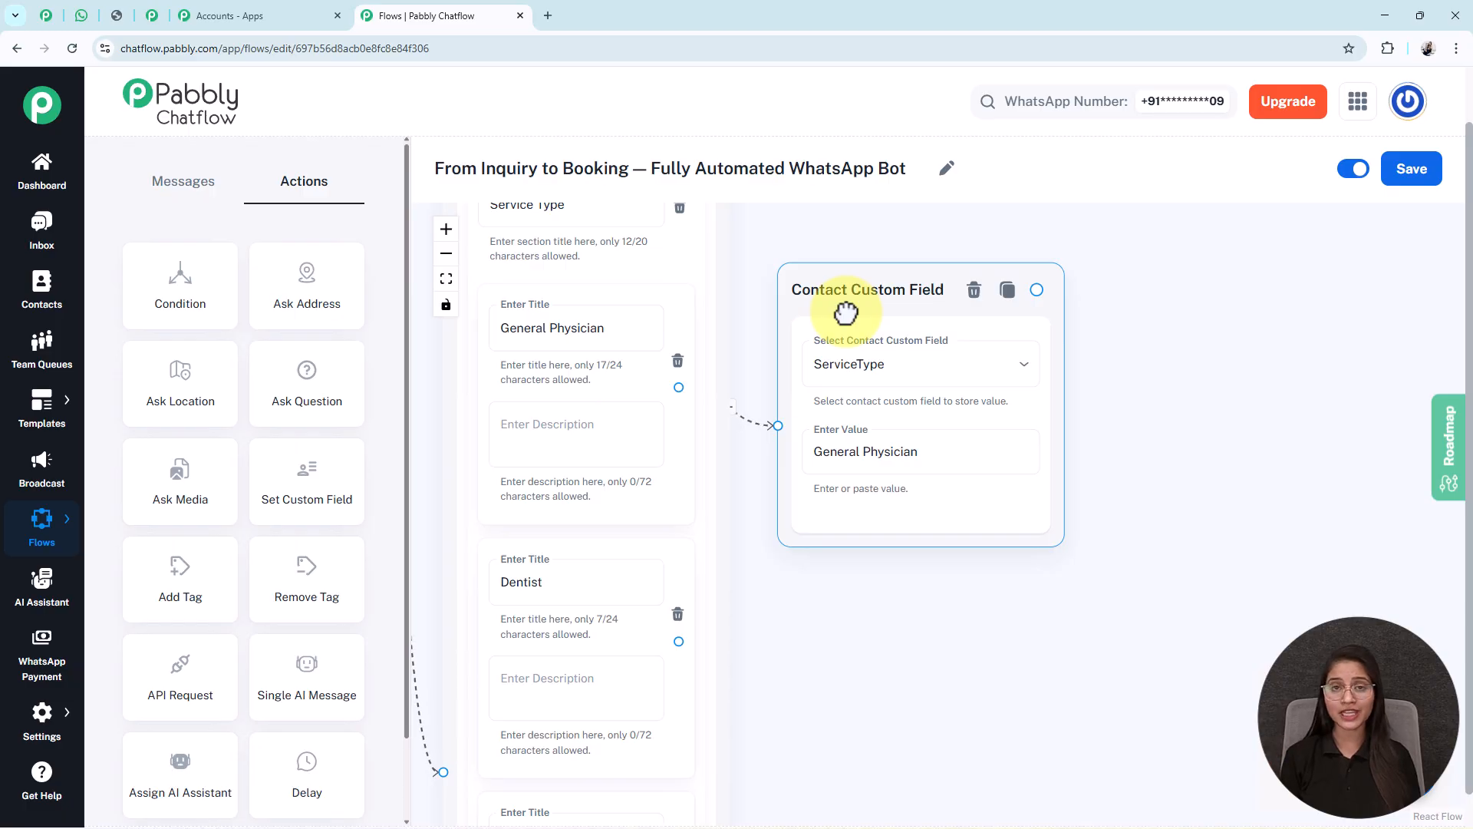
{"action": "left_click", "coordinate": [869, 454]}
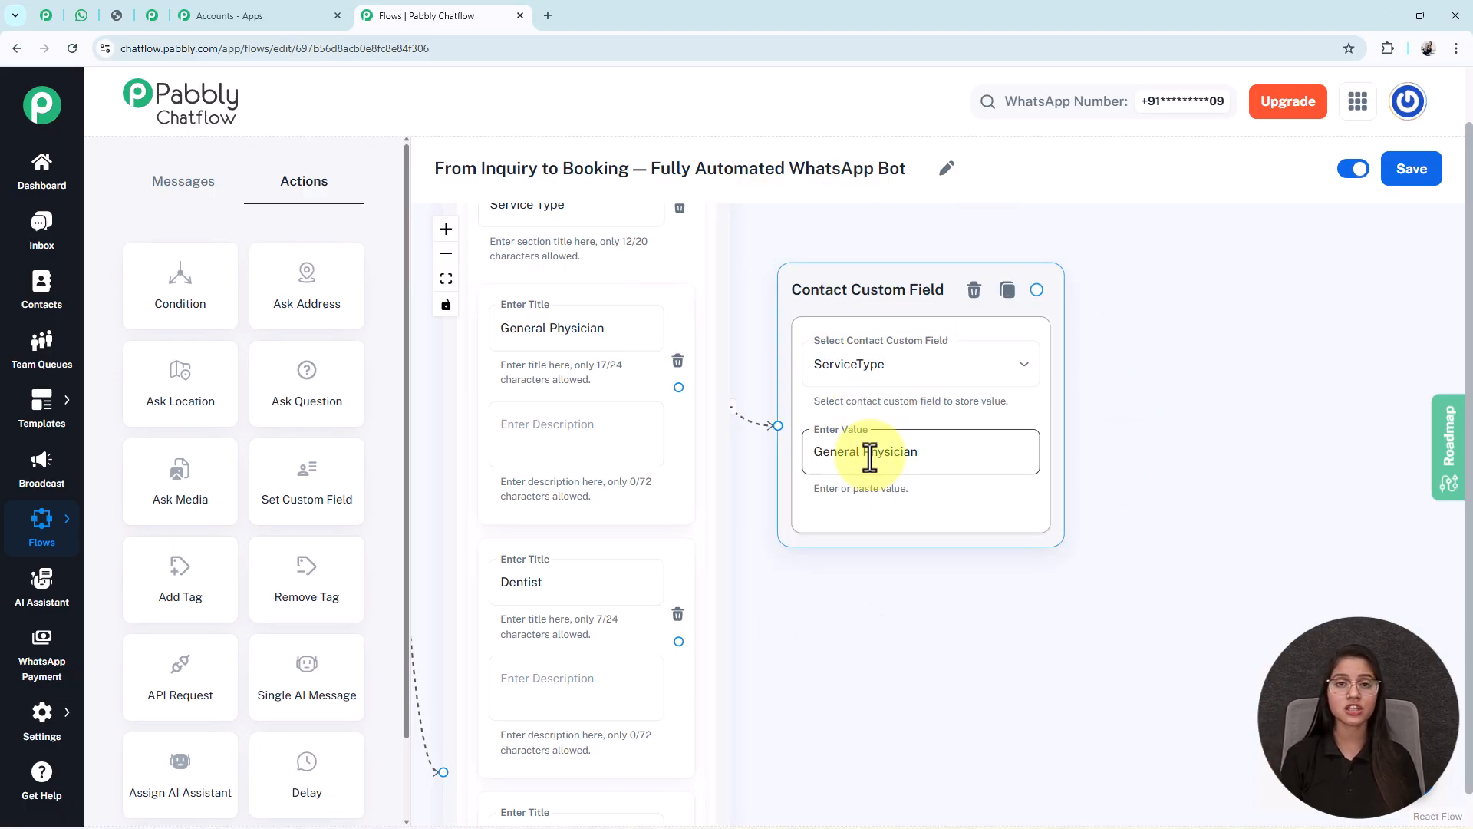
{"action": "left_click", "coordinate": [884, 587]}
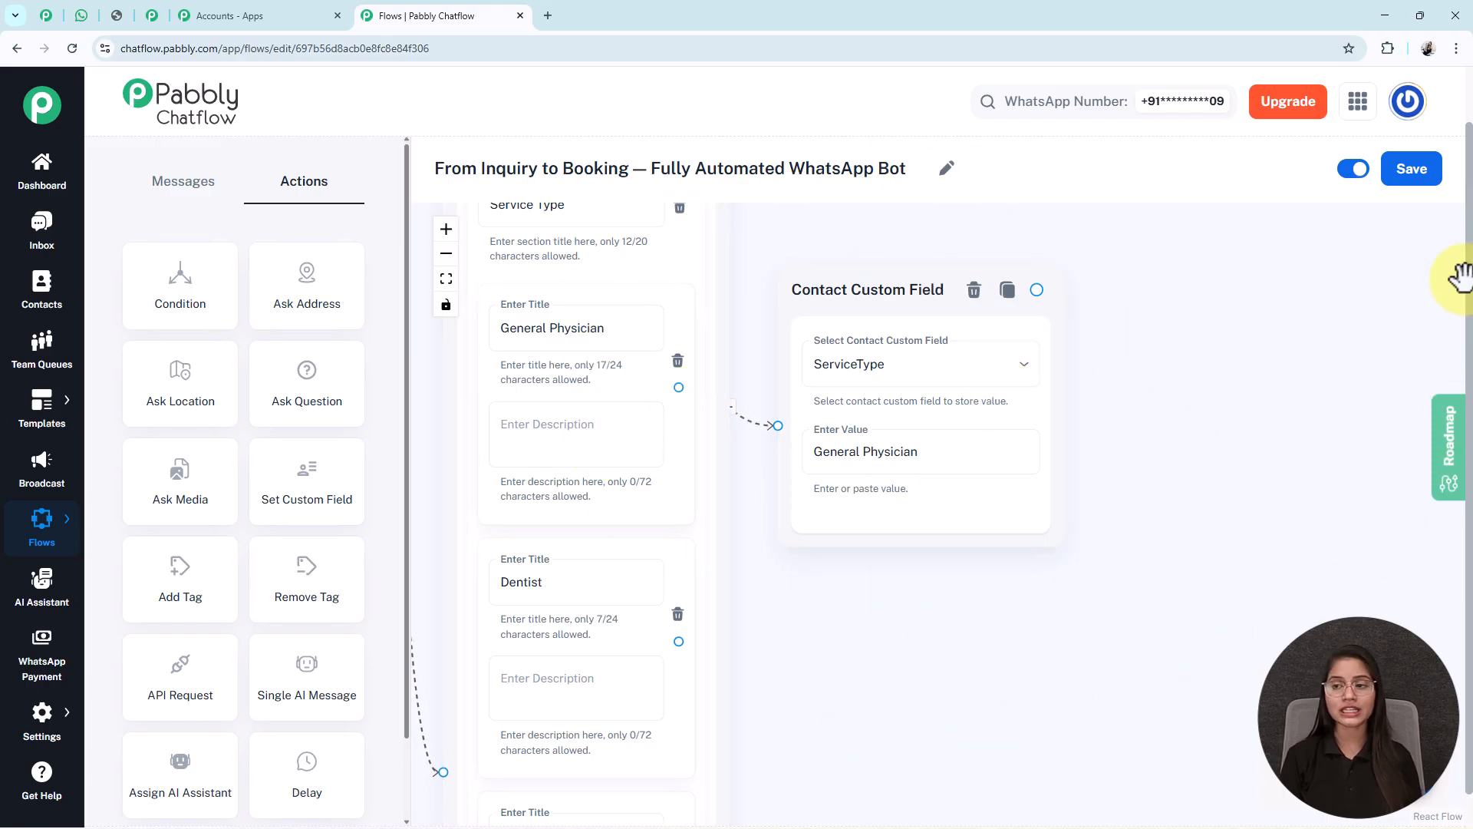
{"action": "left_click", "coordinate": [1414, 175]}
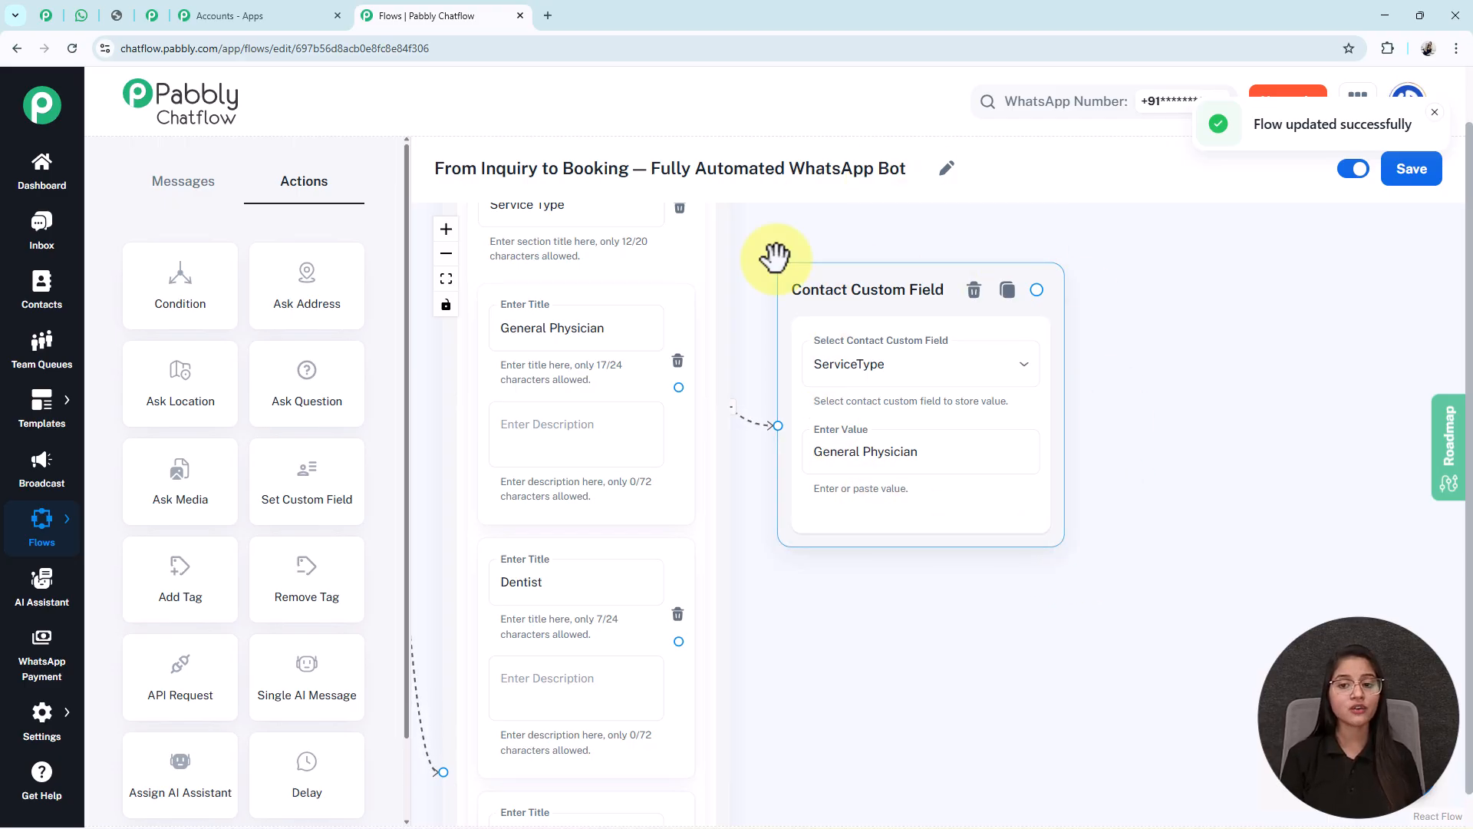
{"action": "mouse_move", "coordinate": [13, 722]}
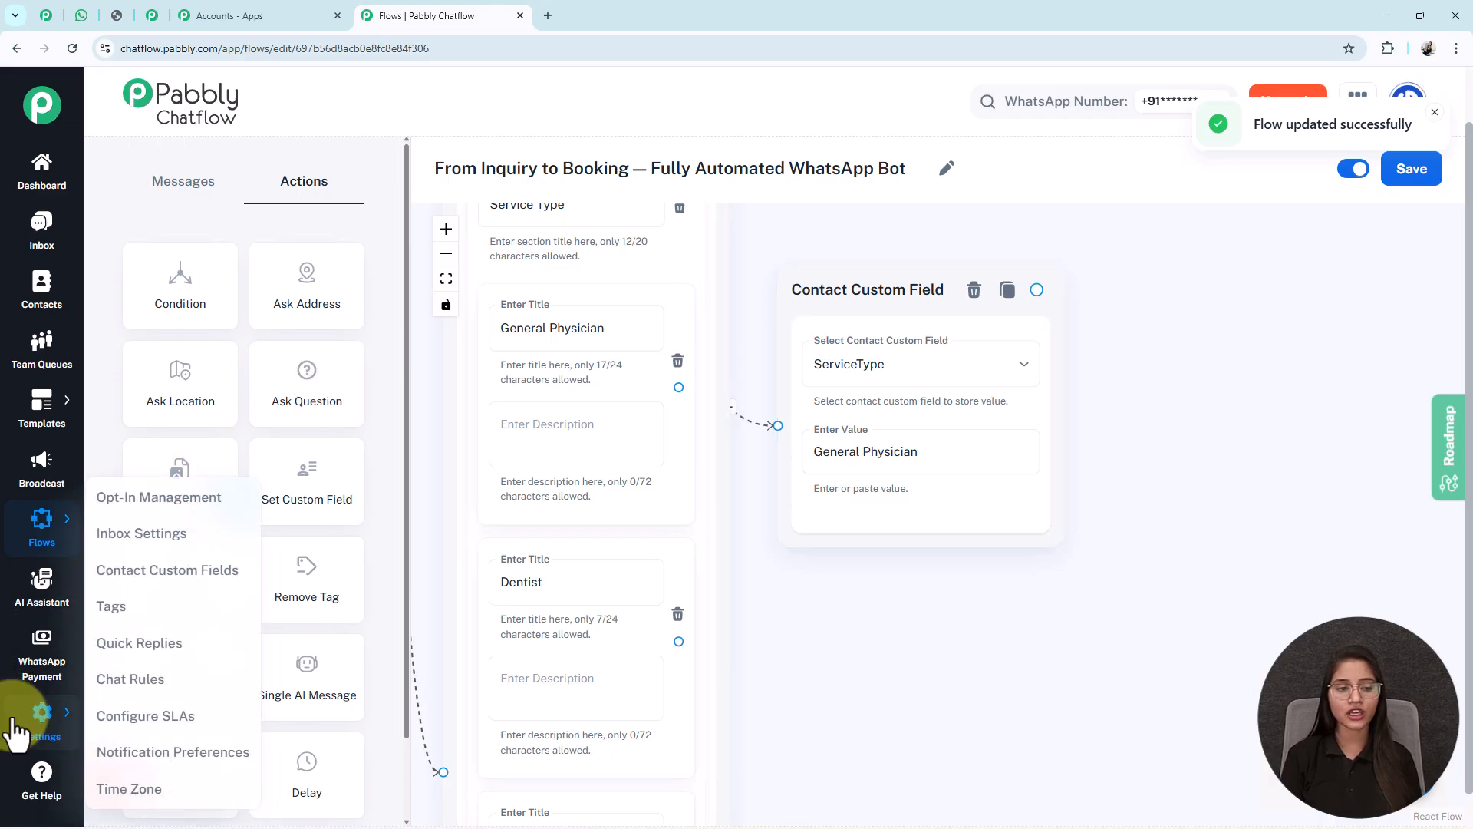
{"action": "right_click", "coordinate": [141, 579]}
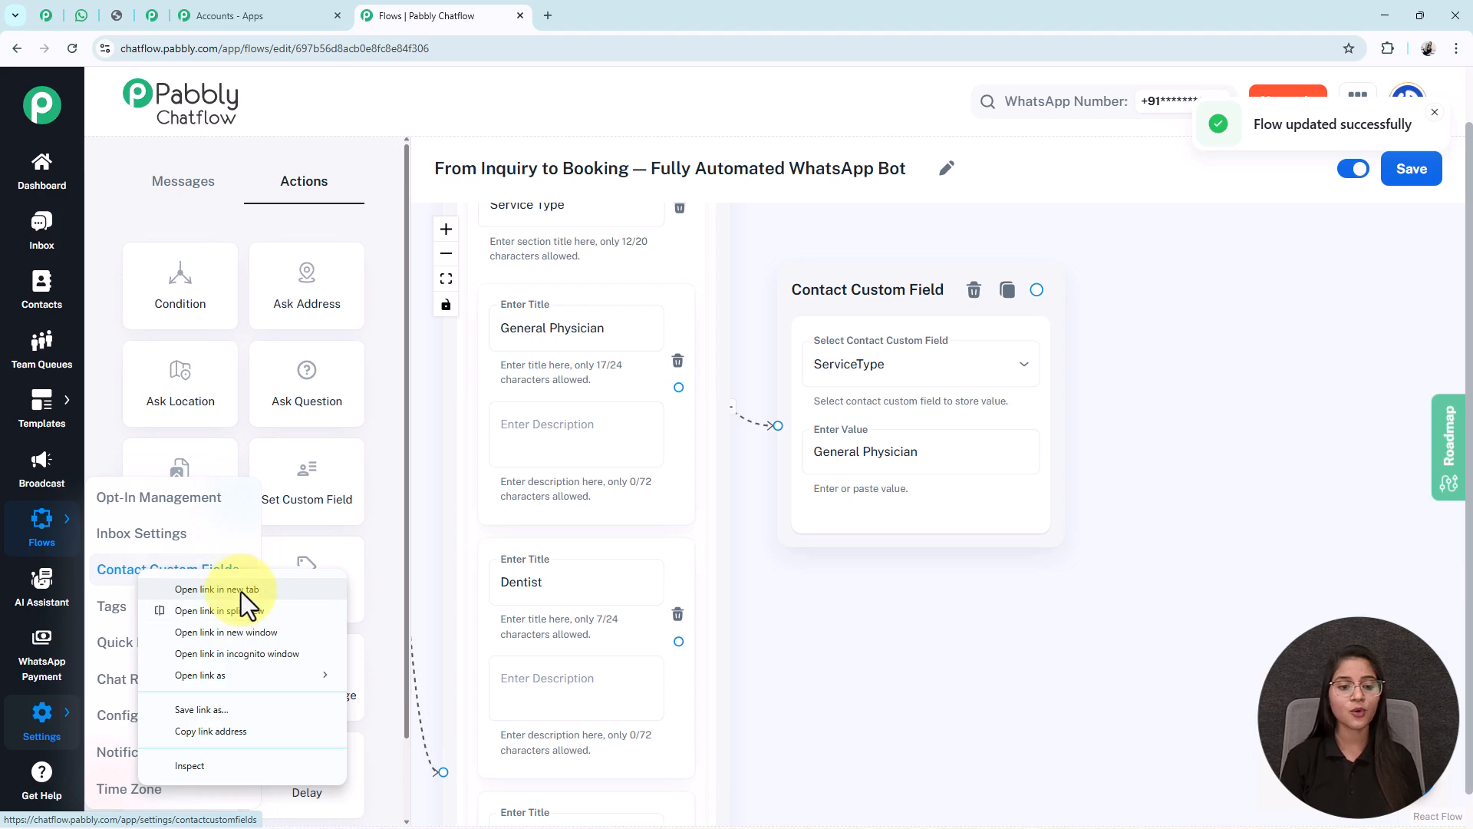
{"action": "left_click", "coordinate": [241, 592]}
{"action": "left_click", "coordinate": [582, 14]}
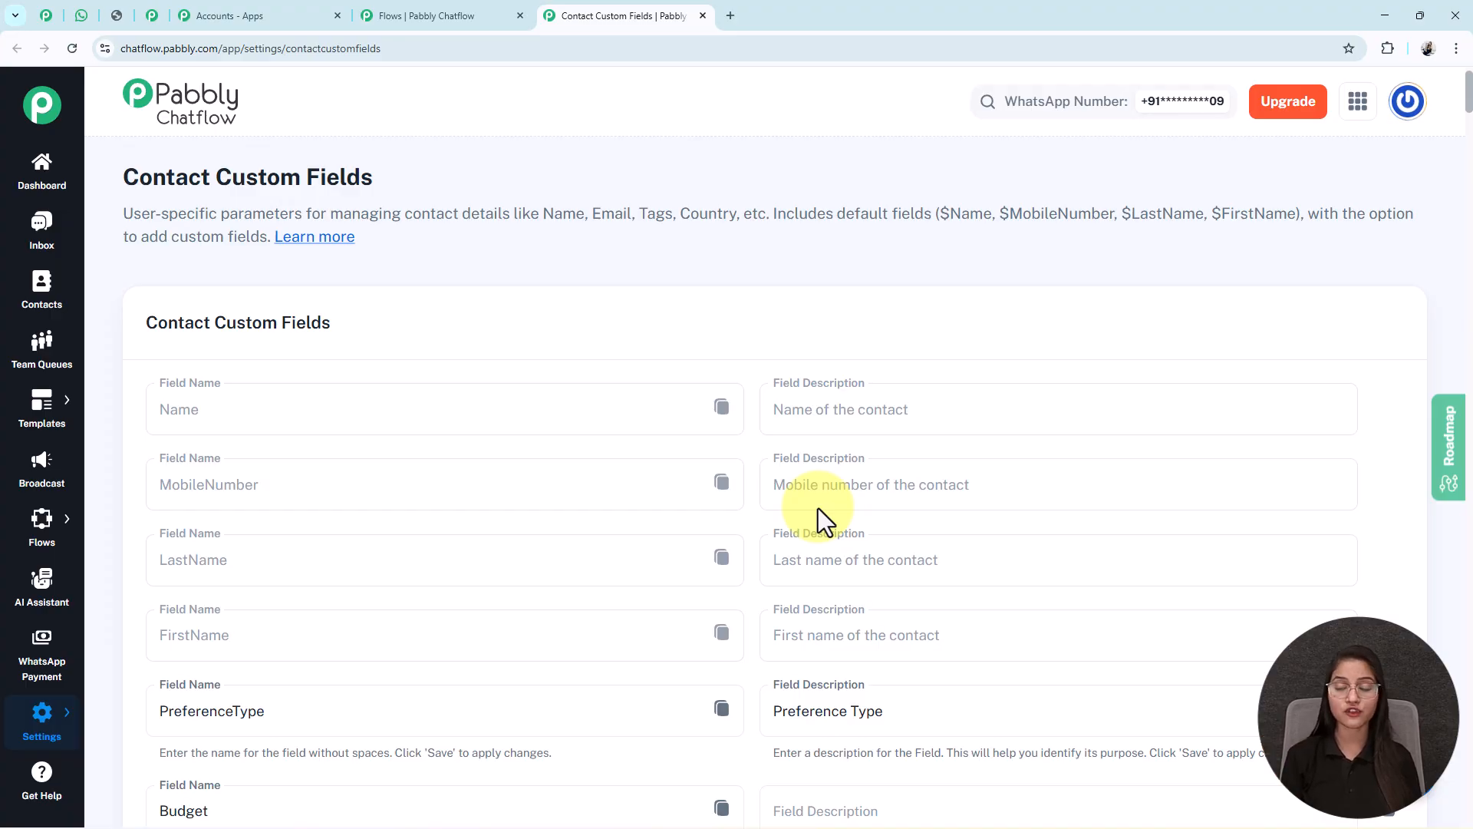
{"action": "middle_click", "coordinate": [822, 558]}
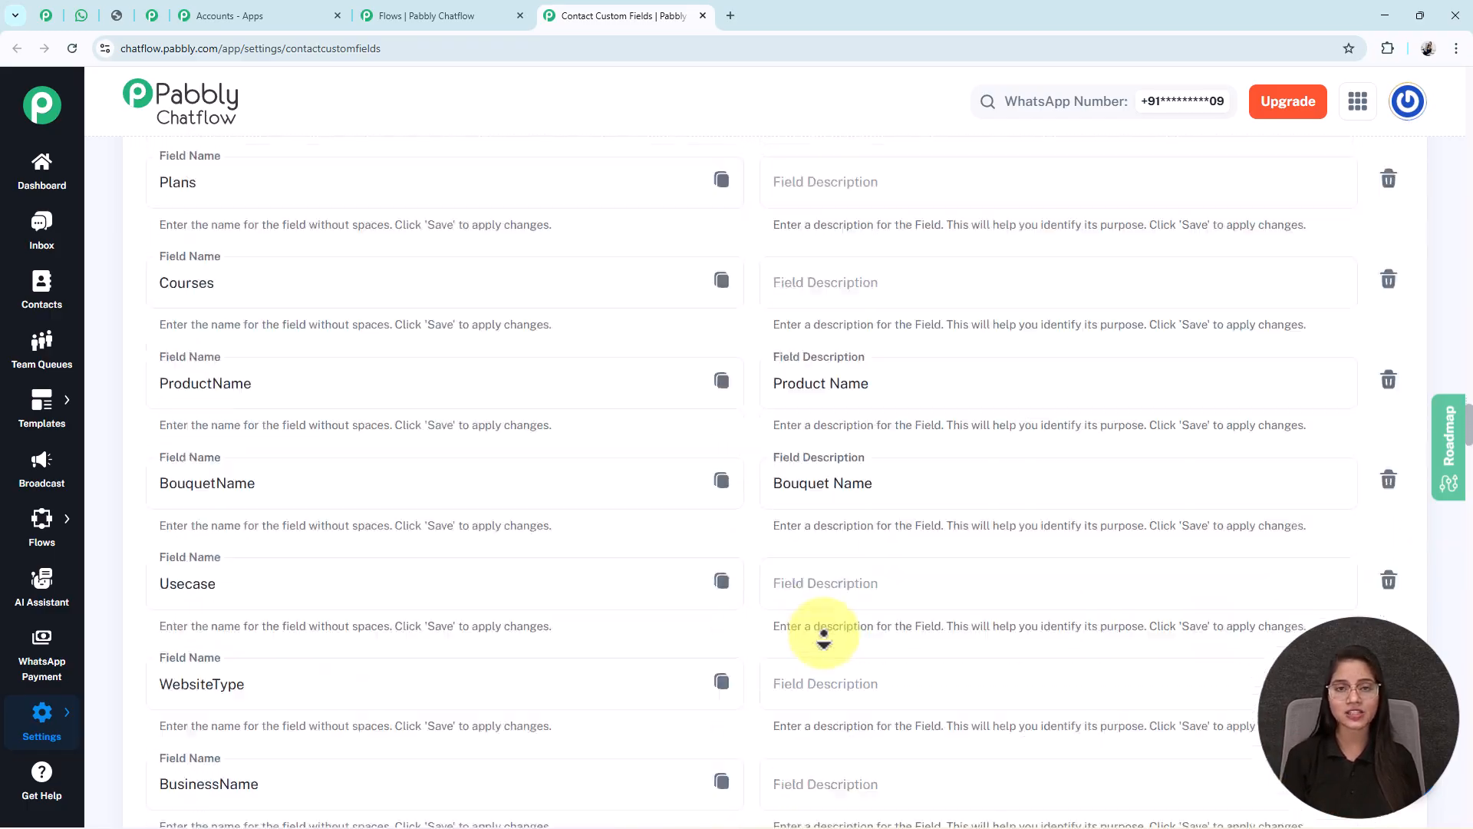
{"action": "middle_click", "coordinate": [618, 658]}
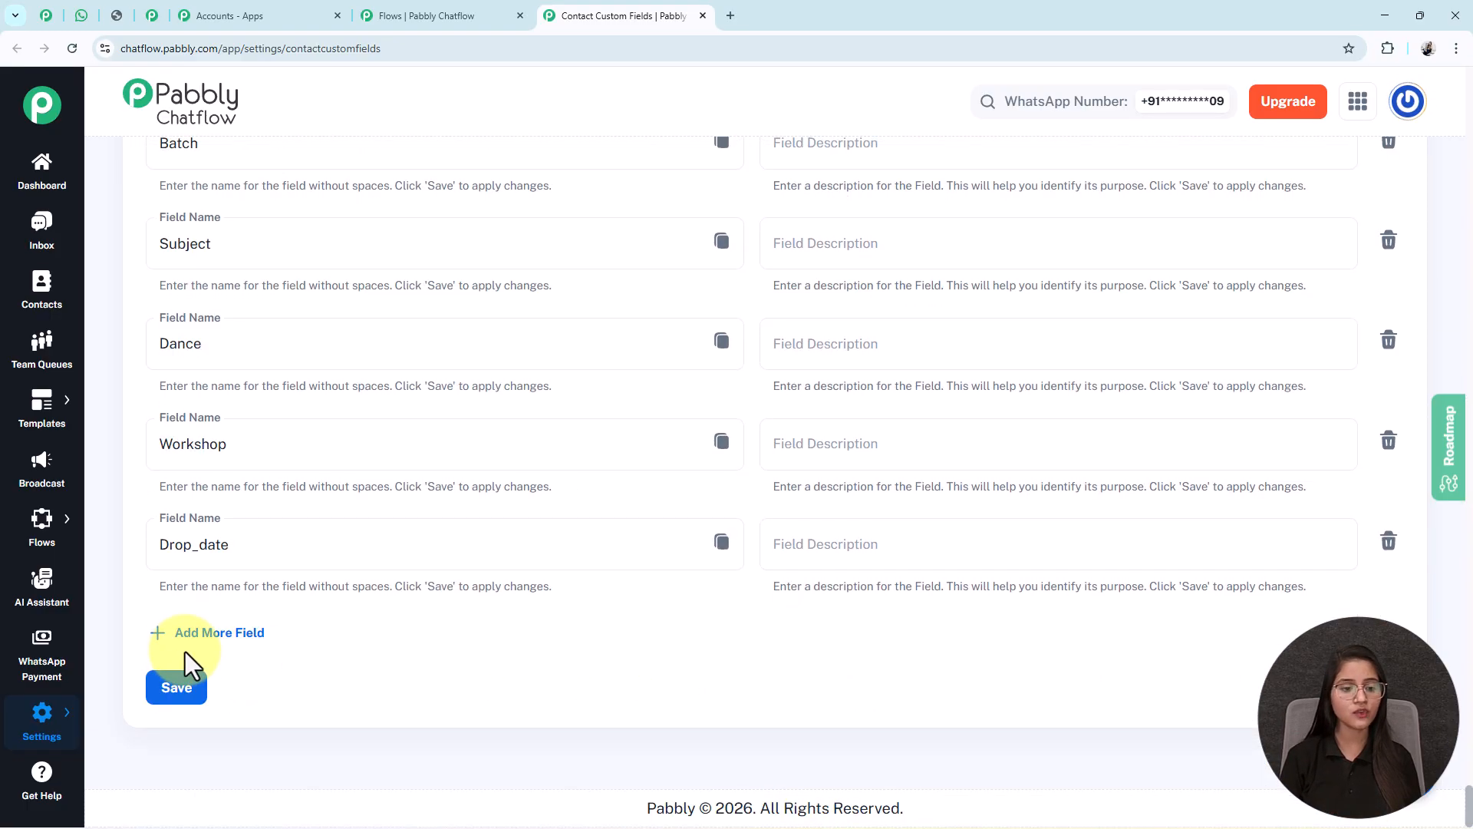
{"action": "left_click", "coordinate": [225, 643]}
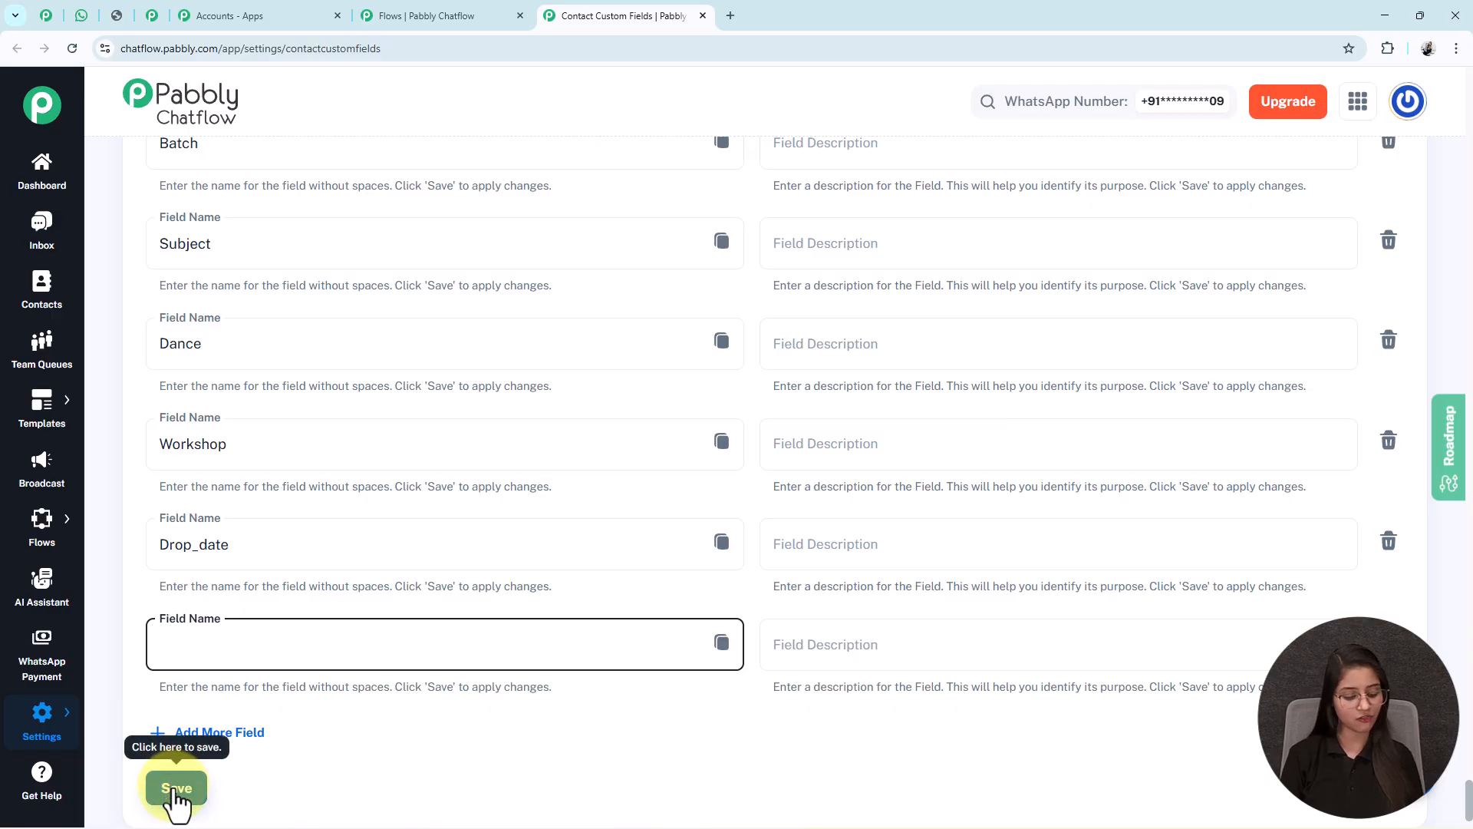
{"action": "key", "text": "ctrl+f"}
{"action": "type", "text": "service"}
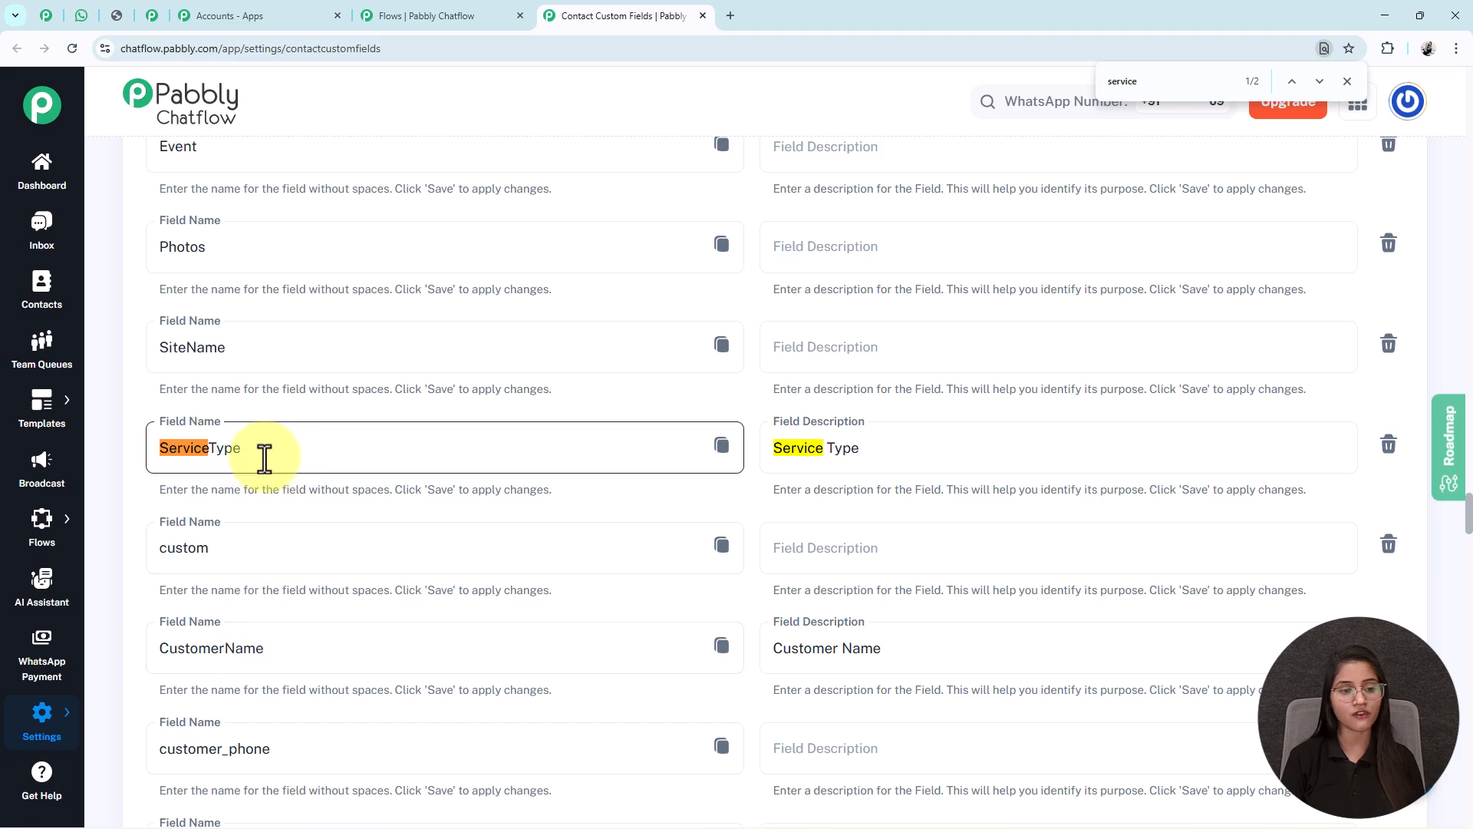
{"action": "left_click_drag", "start_coordinate": [269, 460], "coordinate": [142, 464]}
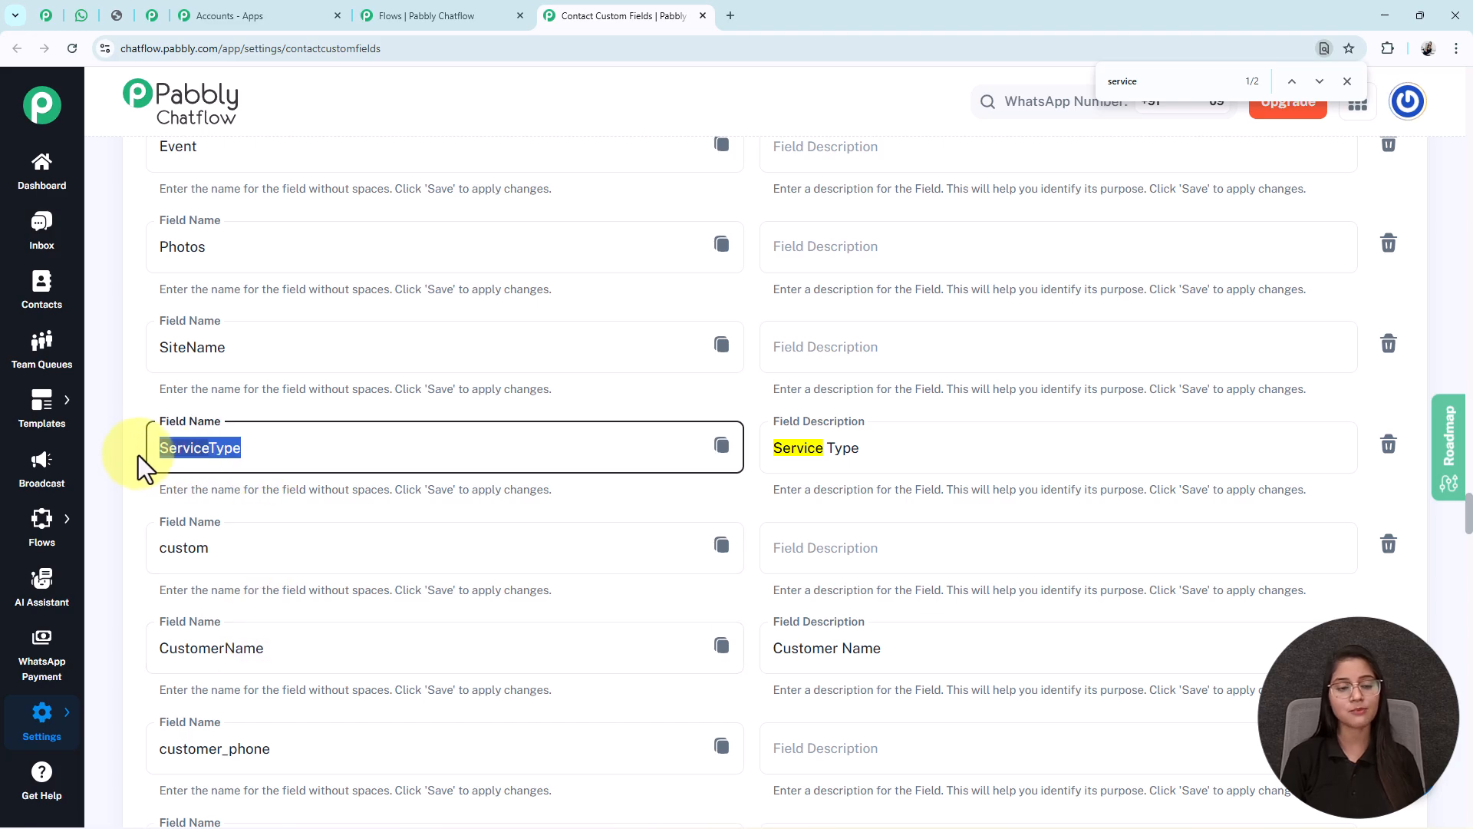
{"action": "left_click", "coordinate": [703, 15]}
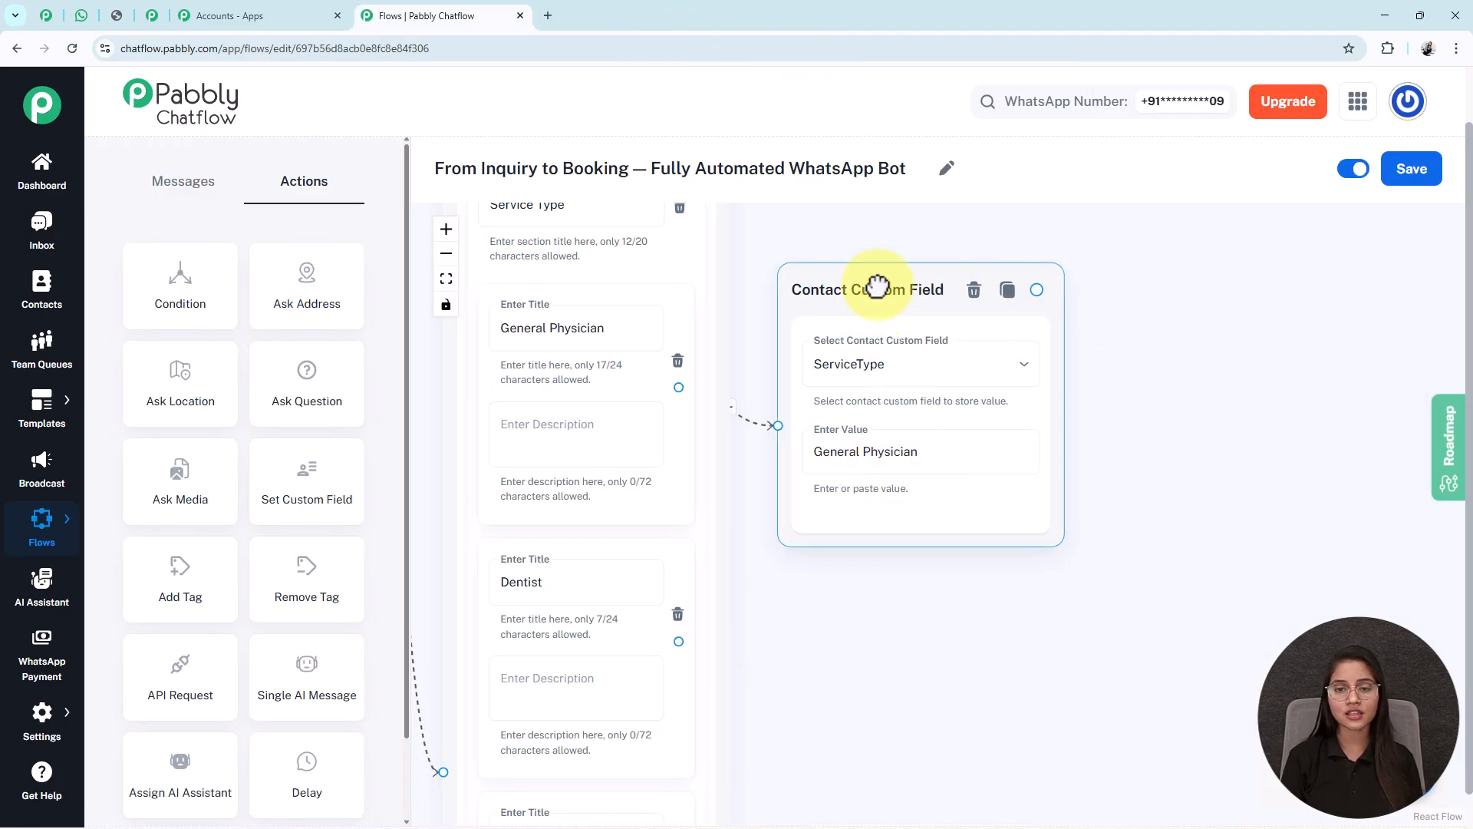
- Review the service custom-field steps' stored values, such as Specialist Consultation and Dentist
{"action": "left_click", "coordinate": [568, 390]}
{"action": "left_click", "coordinate": [937, 667]}
{"action": "left_click_drag", "start_coordinate": [938, 668], "coordinate": [911, 668]}
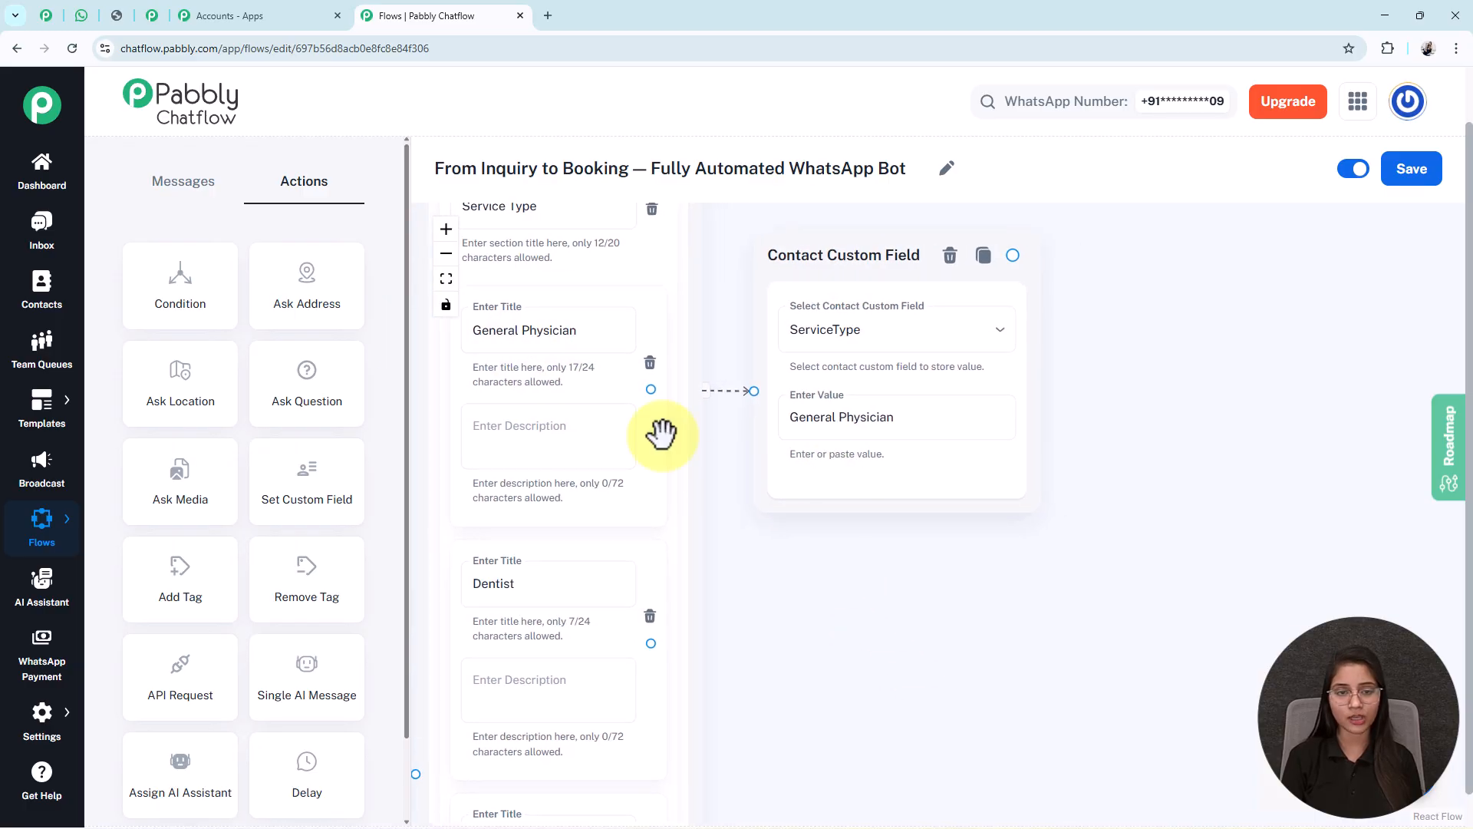
{"action": "left_click", "coordinate": [447, 281]}
{"action": "left_click_drag", "start_coordinate": [1059, 611], "coordinate": [746, 581]}
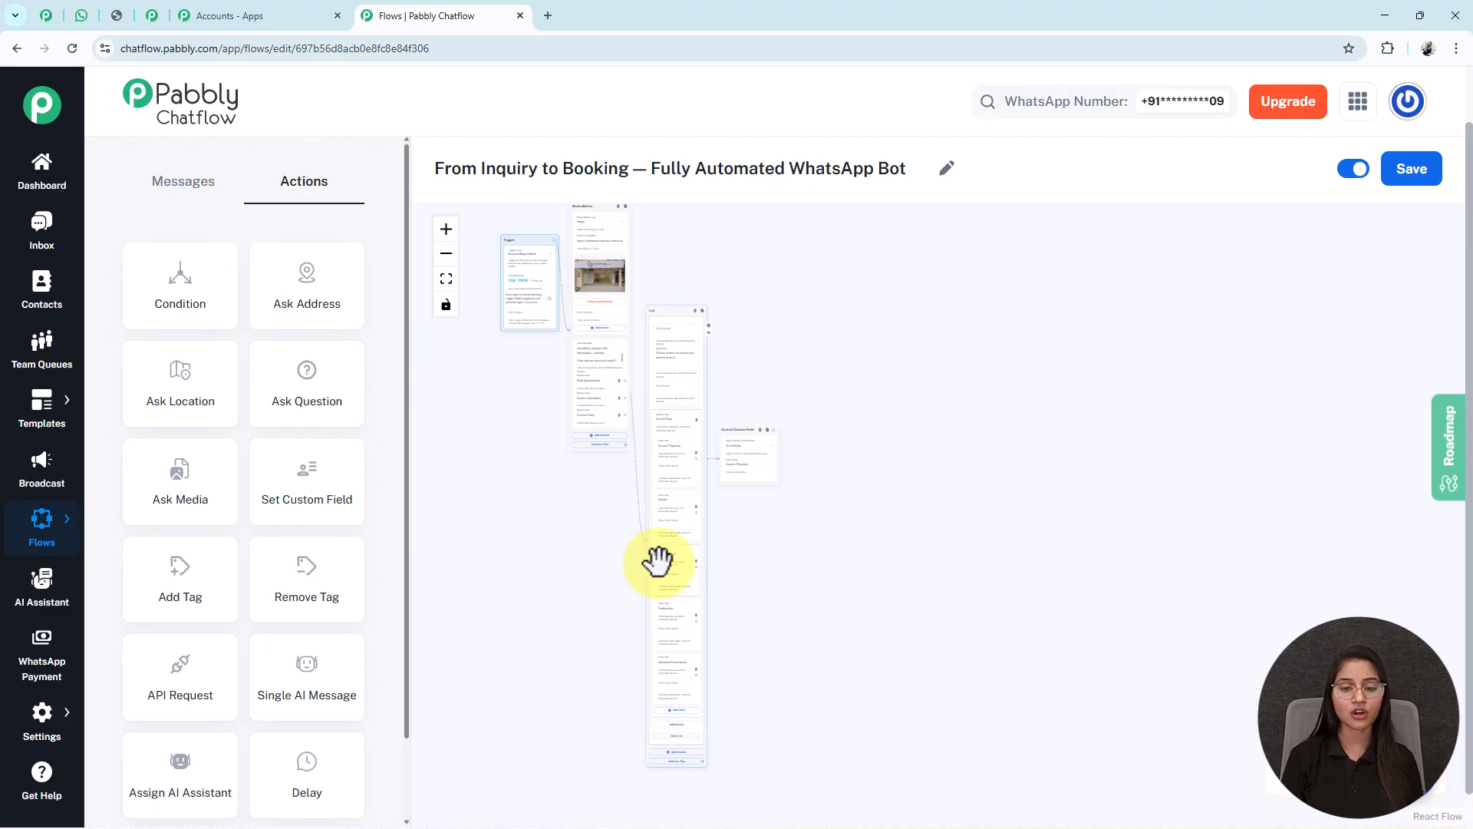
{"action": "scroll", "coordinate": [657, 560], "scroll_direction": "up", "scroll_amount": 3}
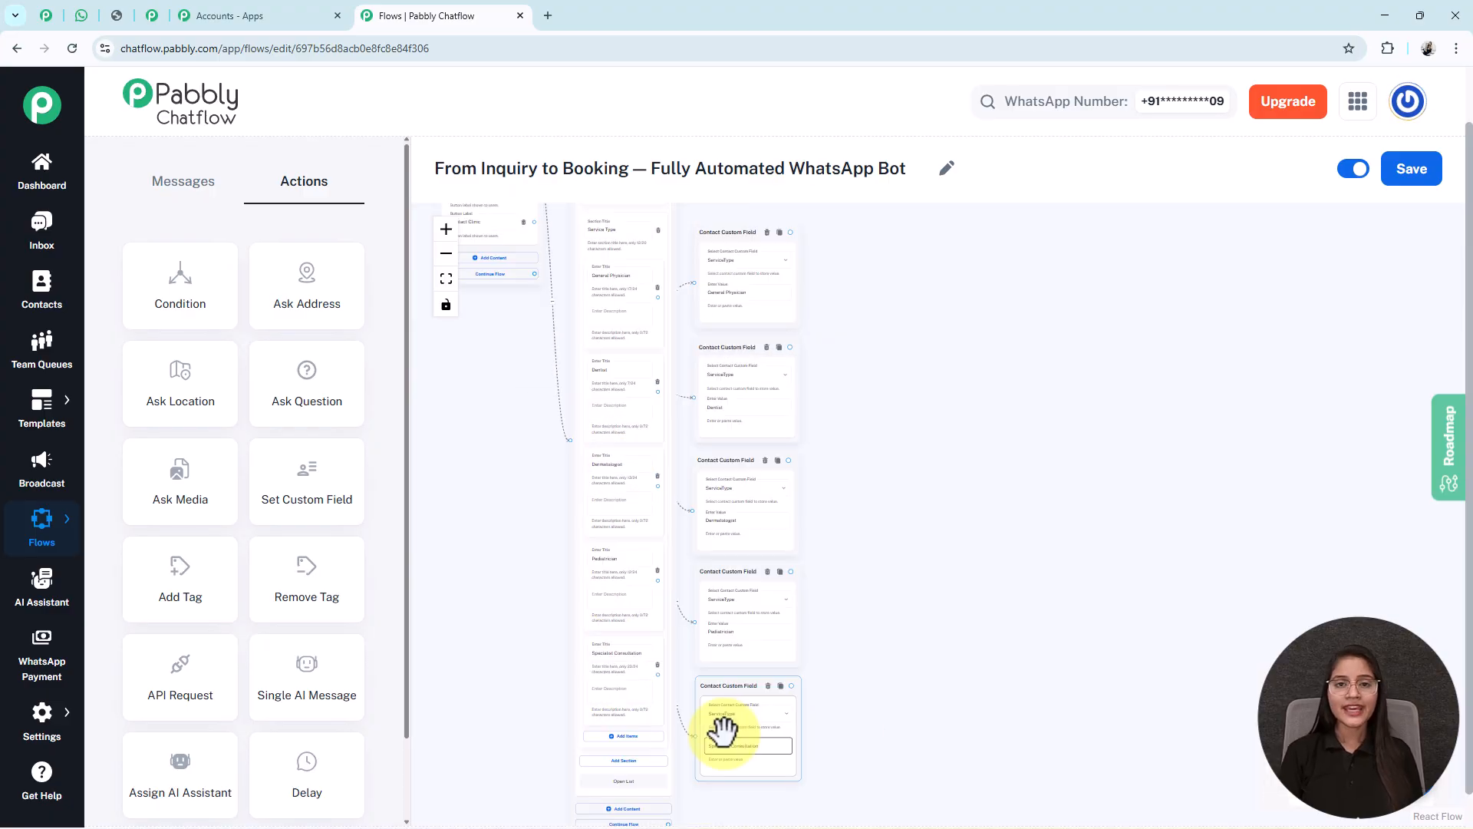
{"action": "scroll", "coordinate": [724, 729], "scroll_direction": "up", "scroll_amount": 5}
{"action": "scroll", "coordinate": [1026, 533], "scroll_direction": "up", "scroll_amount": 3}
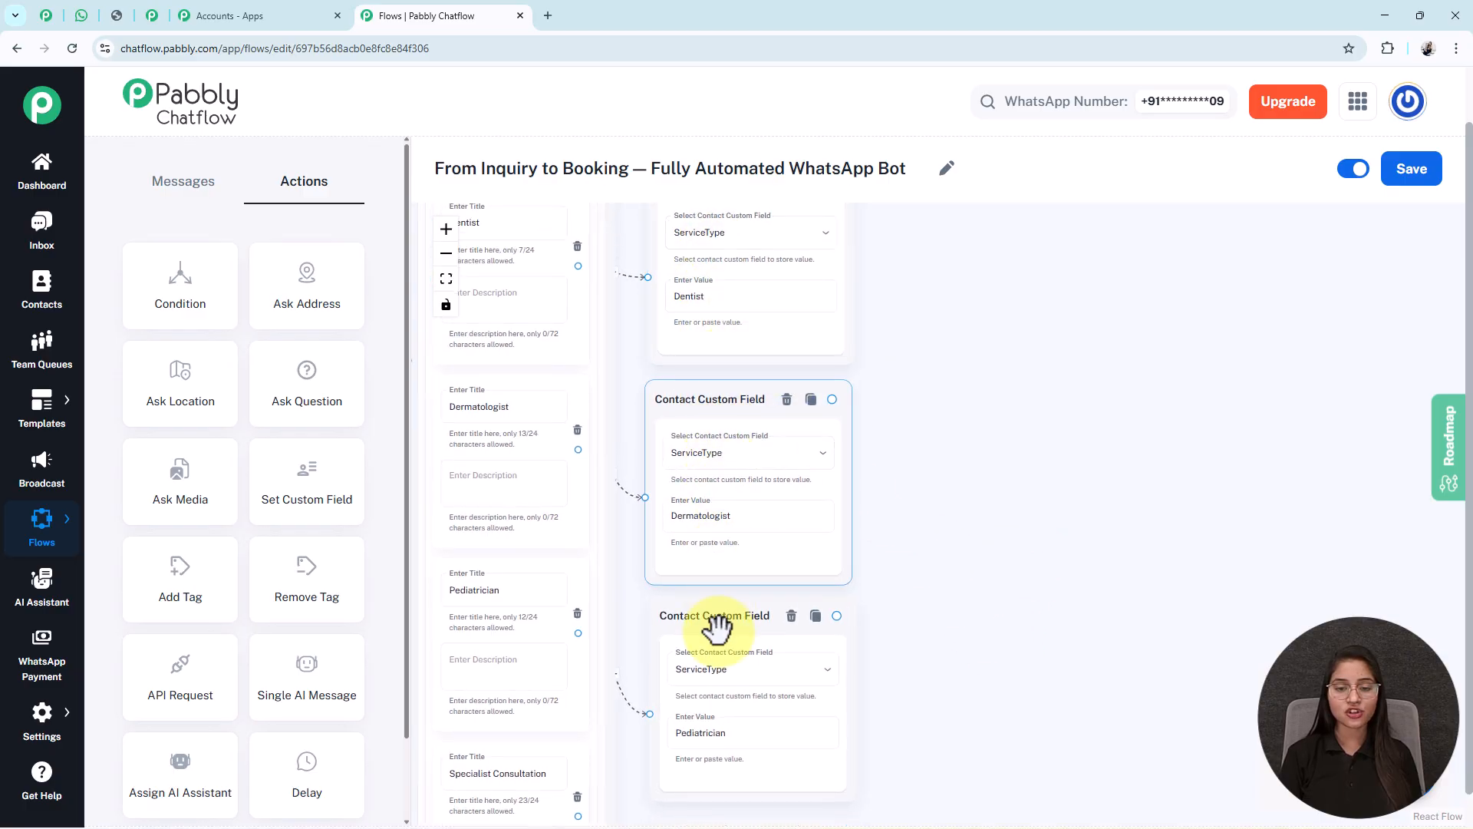
{"action": "left_click_drag", "start_coordinate": [964, 739], "coordinate": [1015, 762]}
{"action": "left_click", "coordinate": [772, 775]}
{"action": "triple_click", "coordinate": [773, 777]}
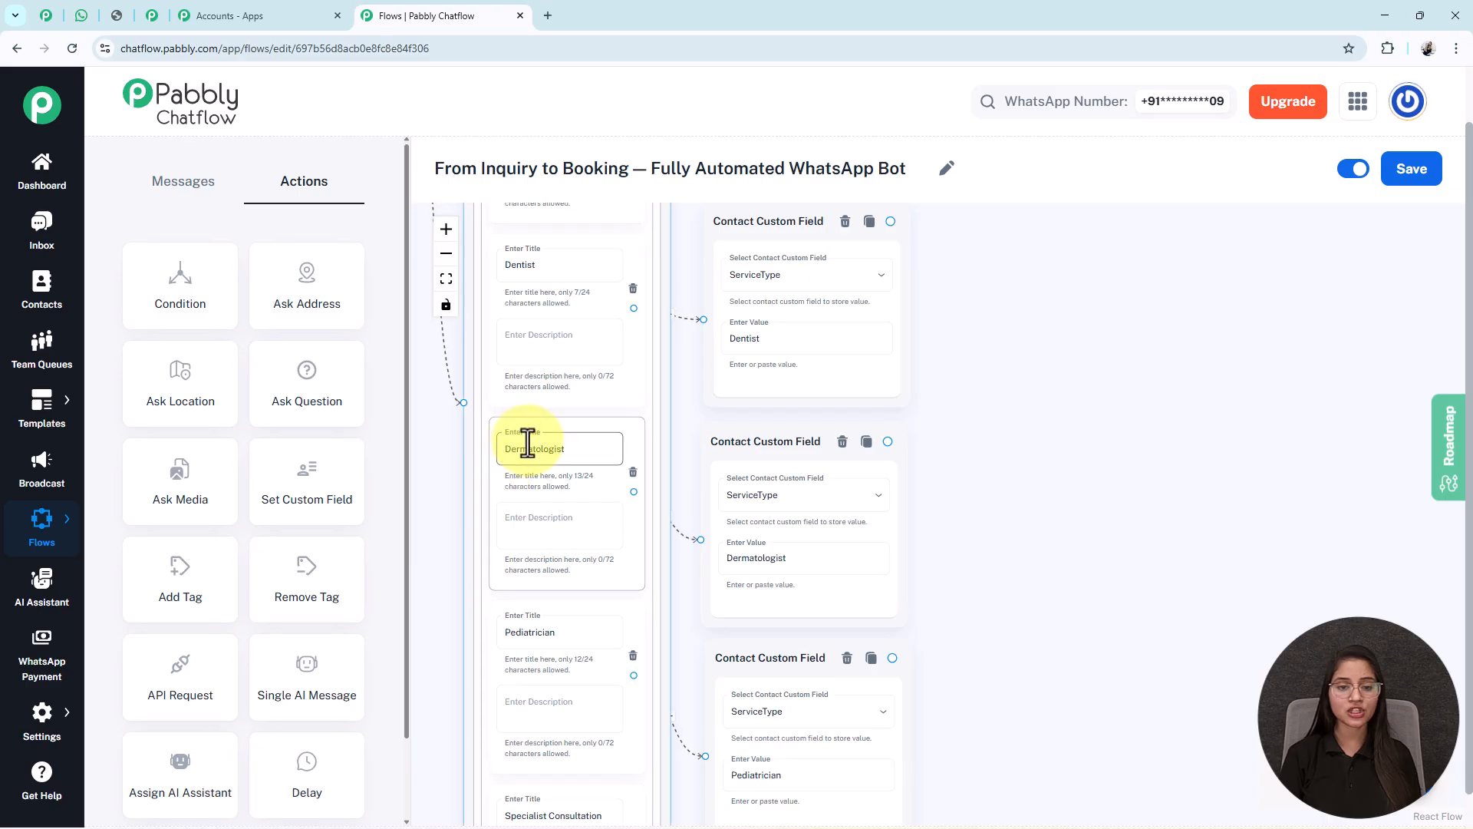
{"action": "left_click_drag", "start_coordinate": [1036, 371], "coordinate": [1078, 539]}
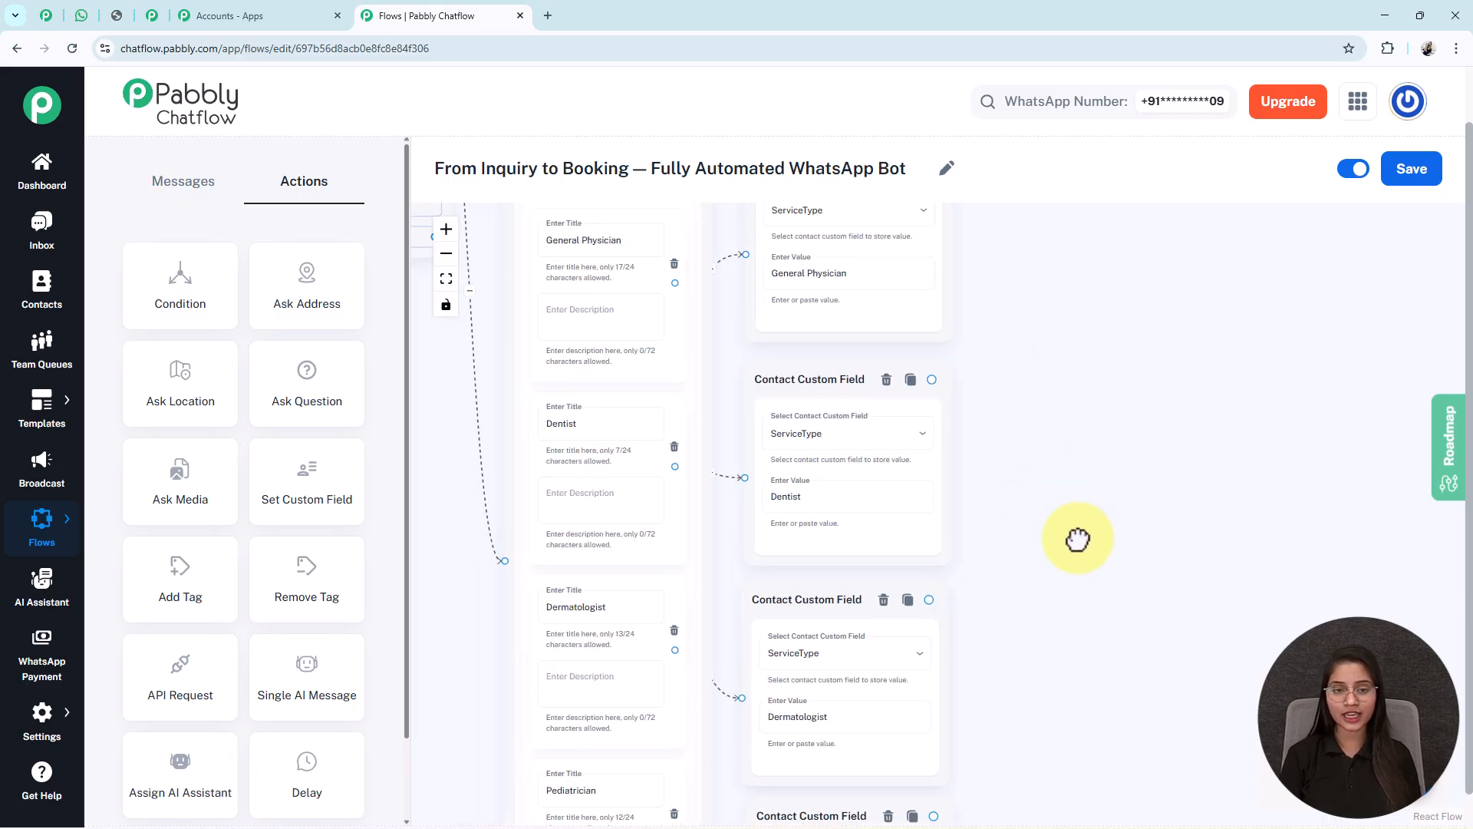
{"action": "left_click", "coordinate": [562, 423]}
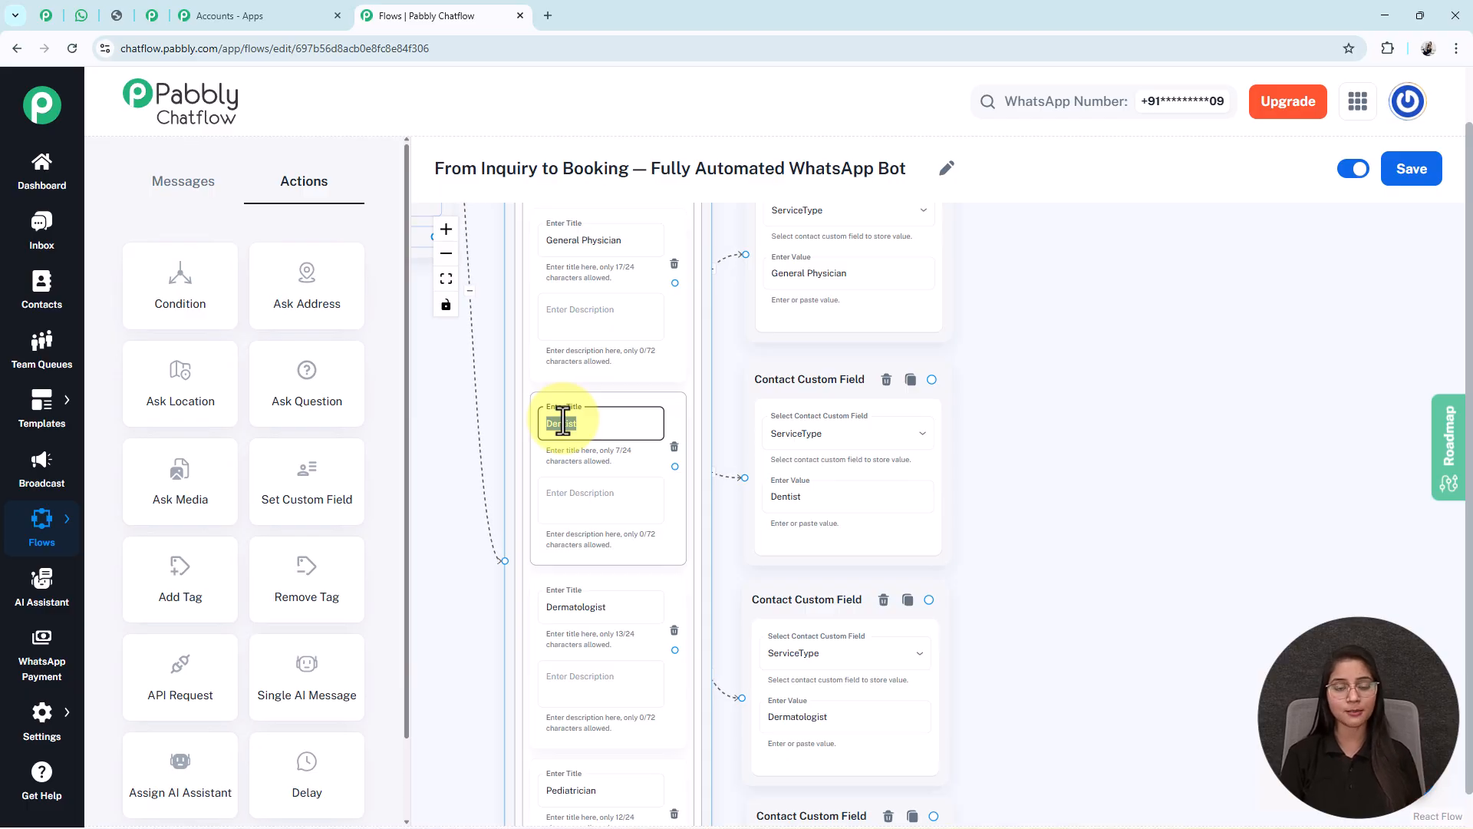
{"action": "triple_click", "coordinate": [788, 497]}
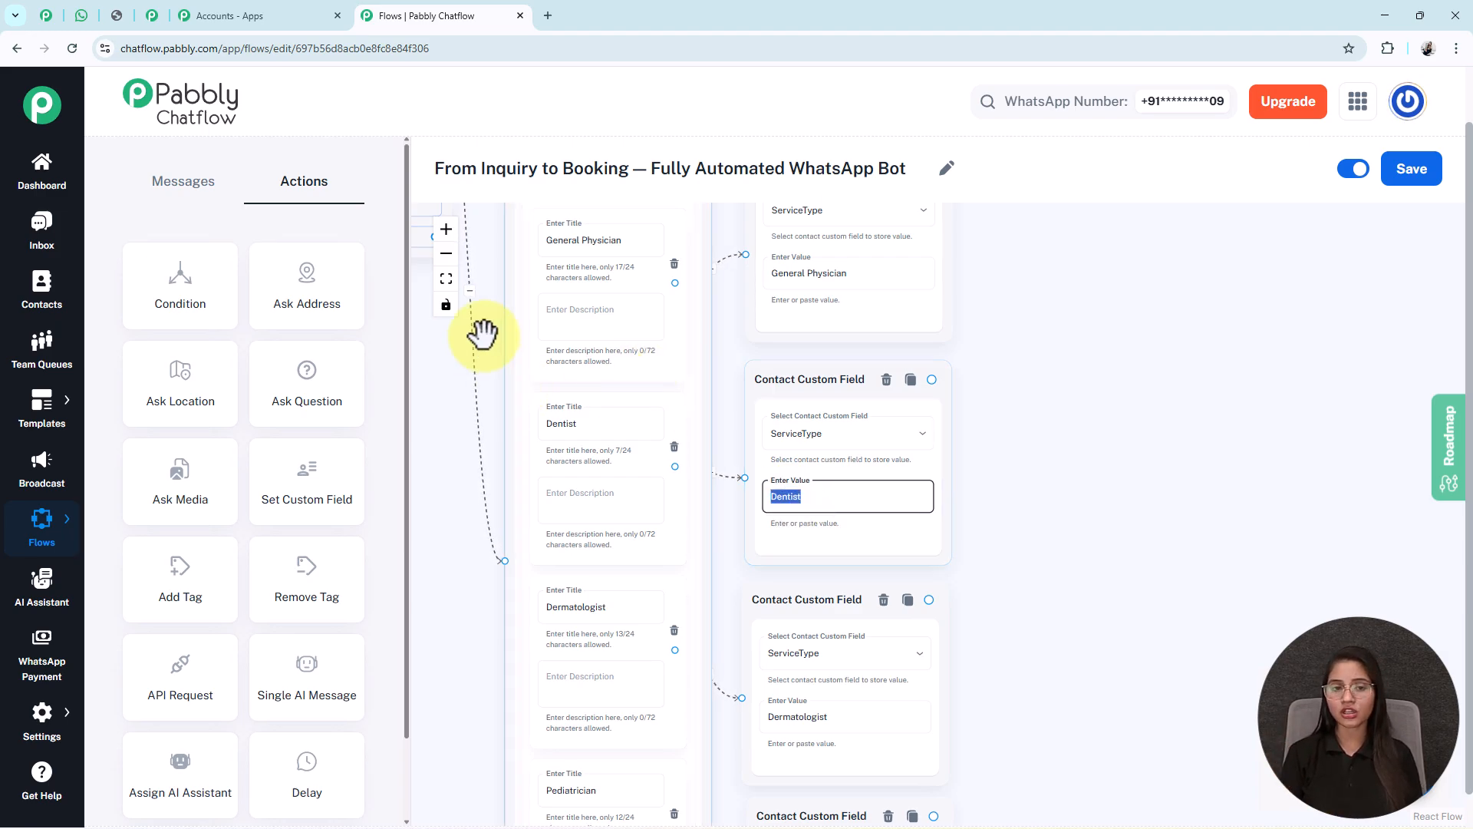
- Add an Ask Question step beside the service custom-field steps
{"action": "left_click", "coordinate": [446, 278]}
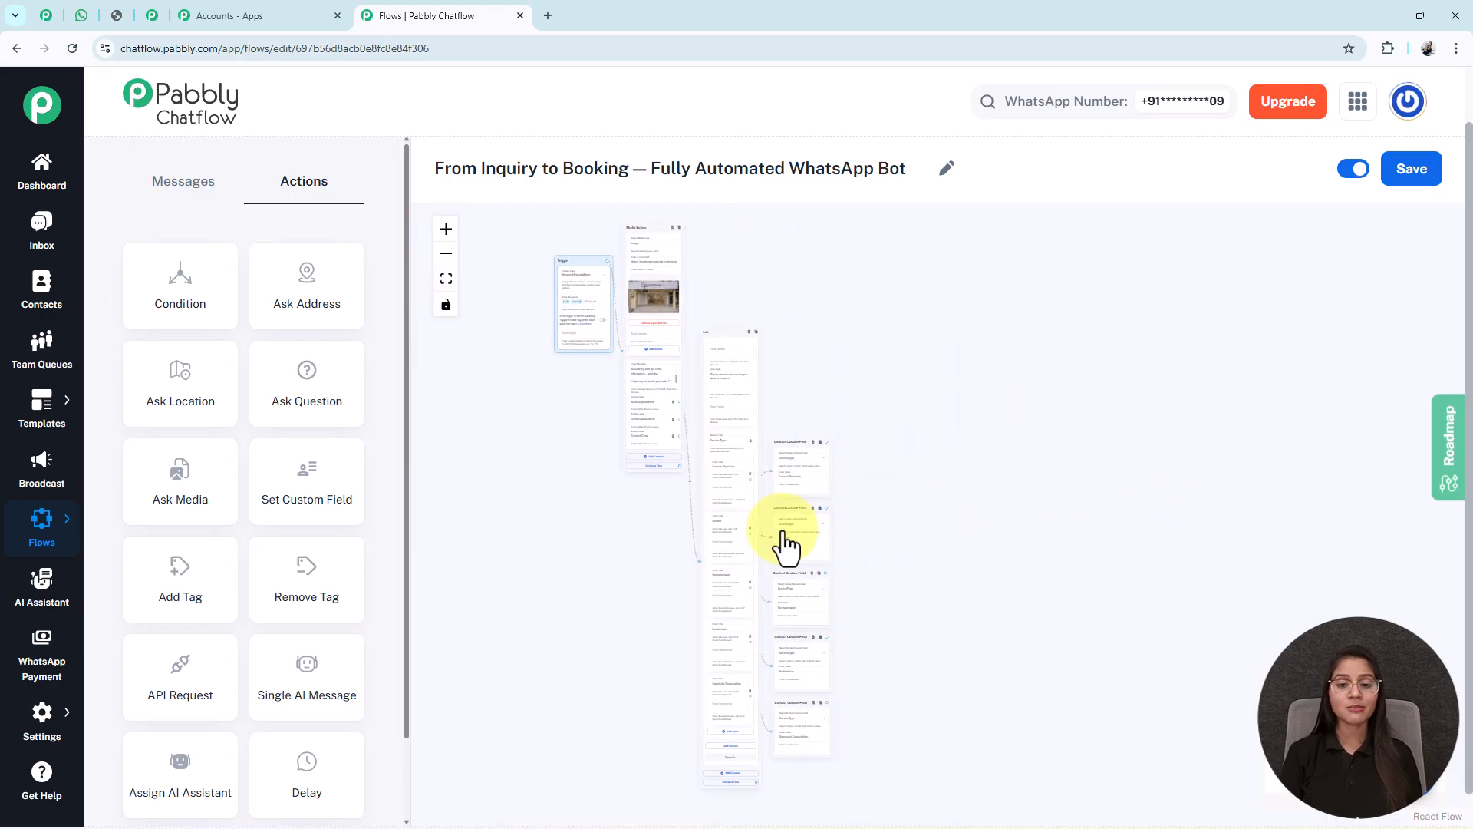
{"action": "scroll", "coordinate": [793, 548], "scroll_direction": "up", "scroll_amount": 5}
{"action": "scroll", "coordinate": [794, 549], "scroll_direction": "up", "scroll_amount": 1}
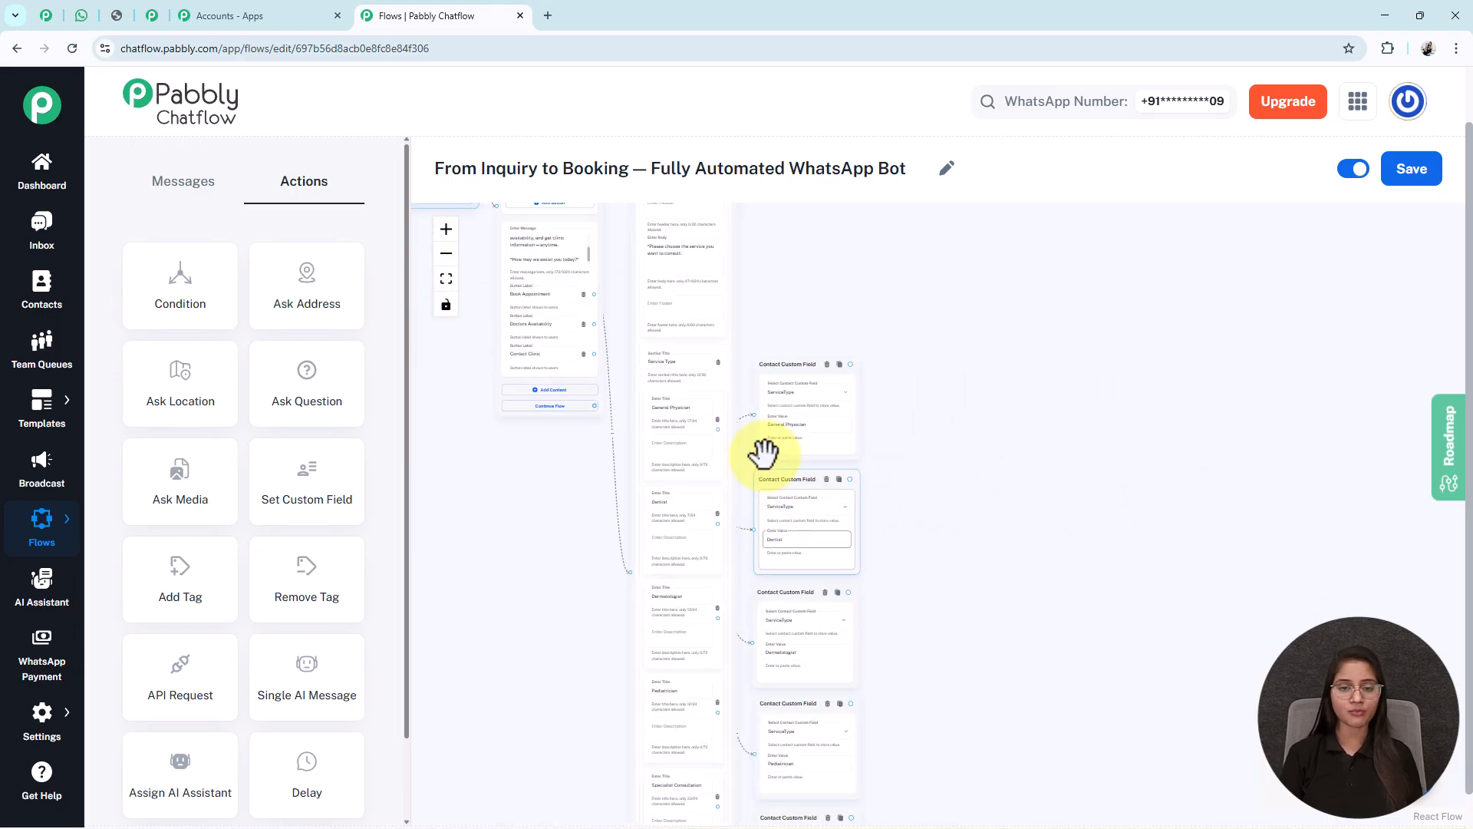
{"action": "left_click_drag", "start_coordinate": [941, 681], "coordinate": [894, 554]}
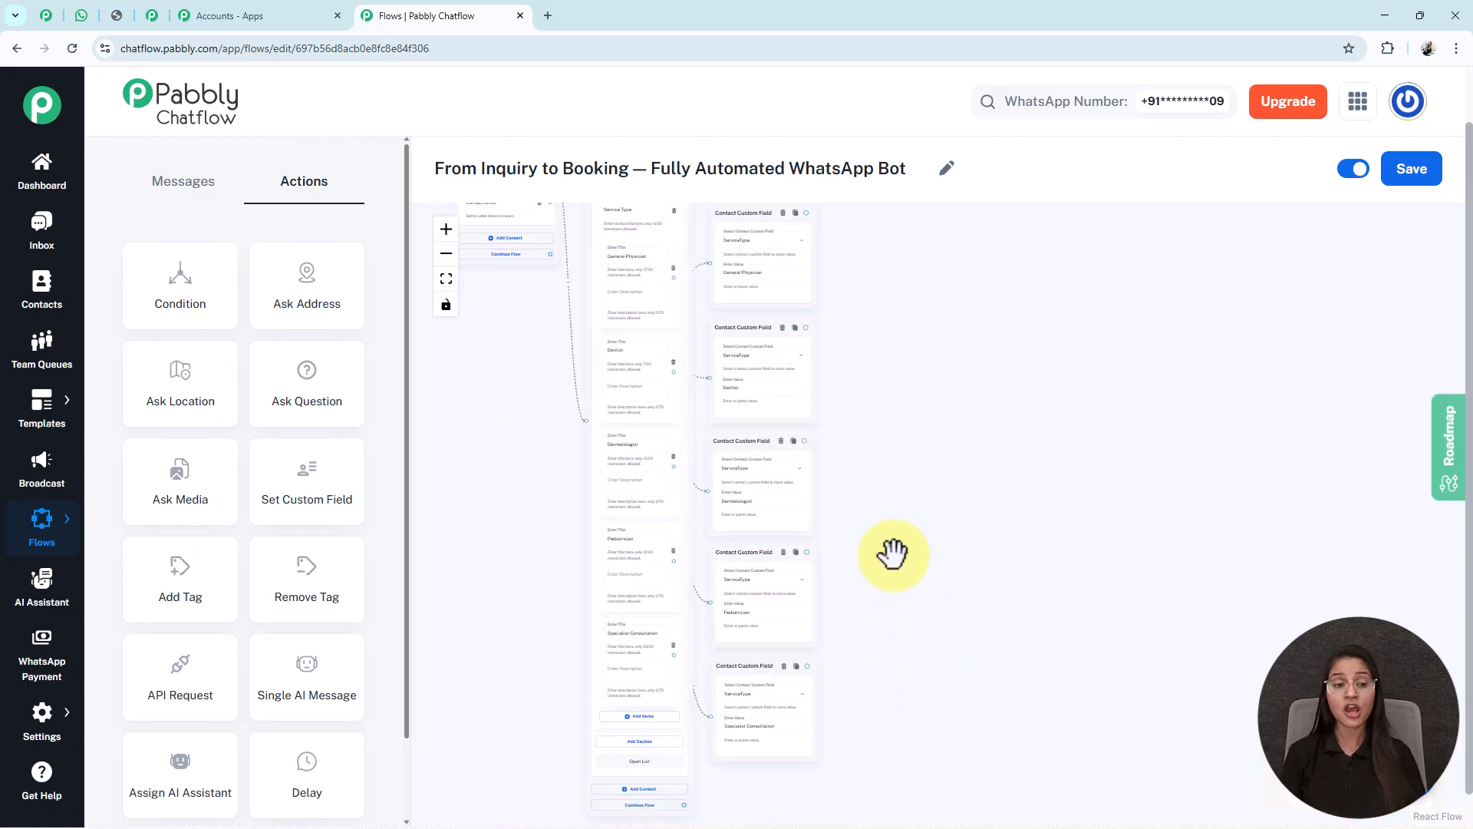
{"action": "left_click", "coordinate": [295, 378]}
- Place the question step right of the service steps and paste the full-name prompt
{"action": "left_click_drag", "start_coordinate": [527, 415], "coordinate": [625, 669]}
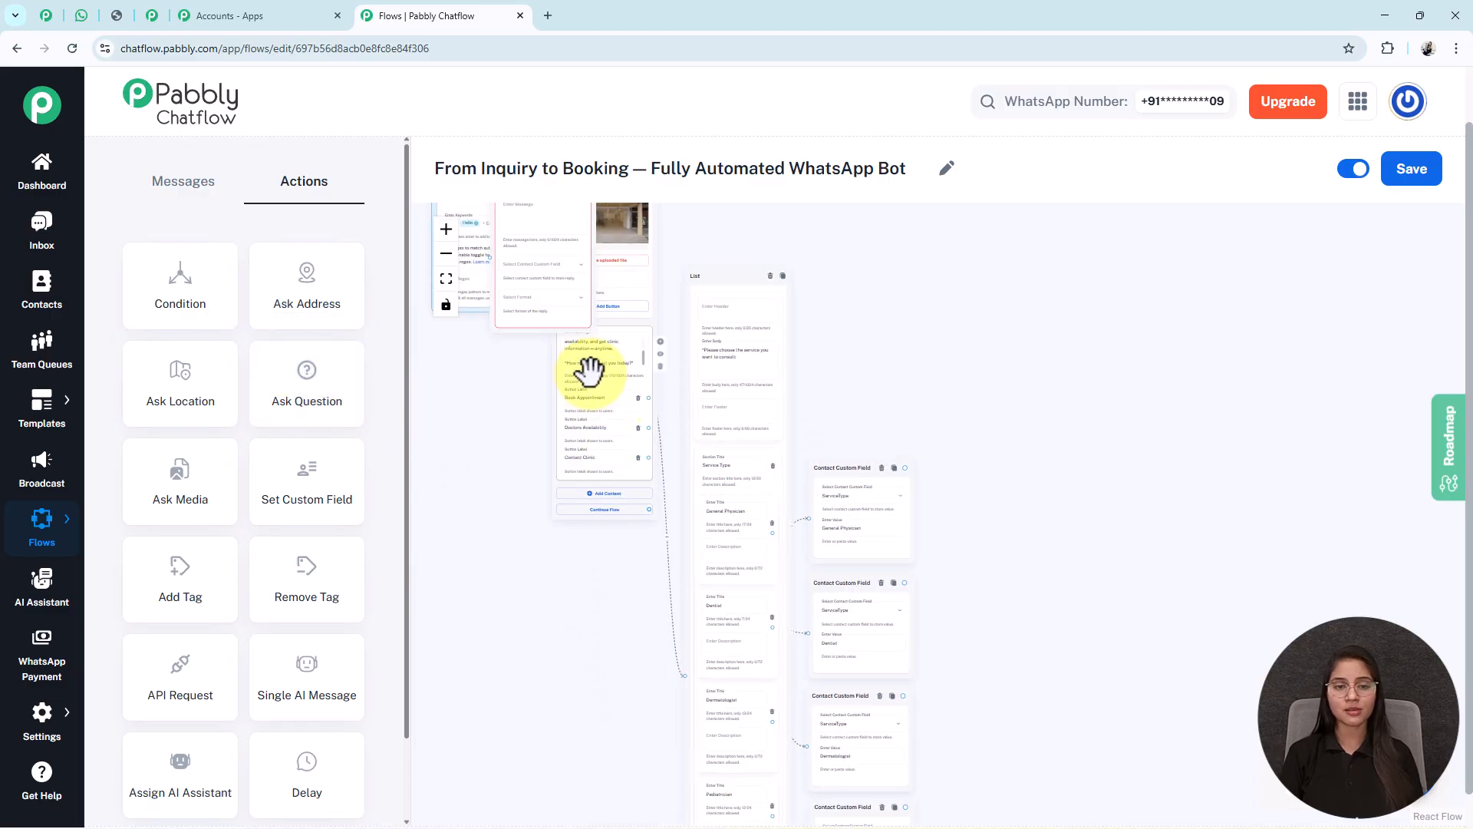
{"action": "left_click_drag", "start_coordinate": [546, 316], "coordinate": [1006, 757]}
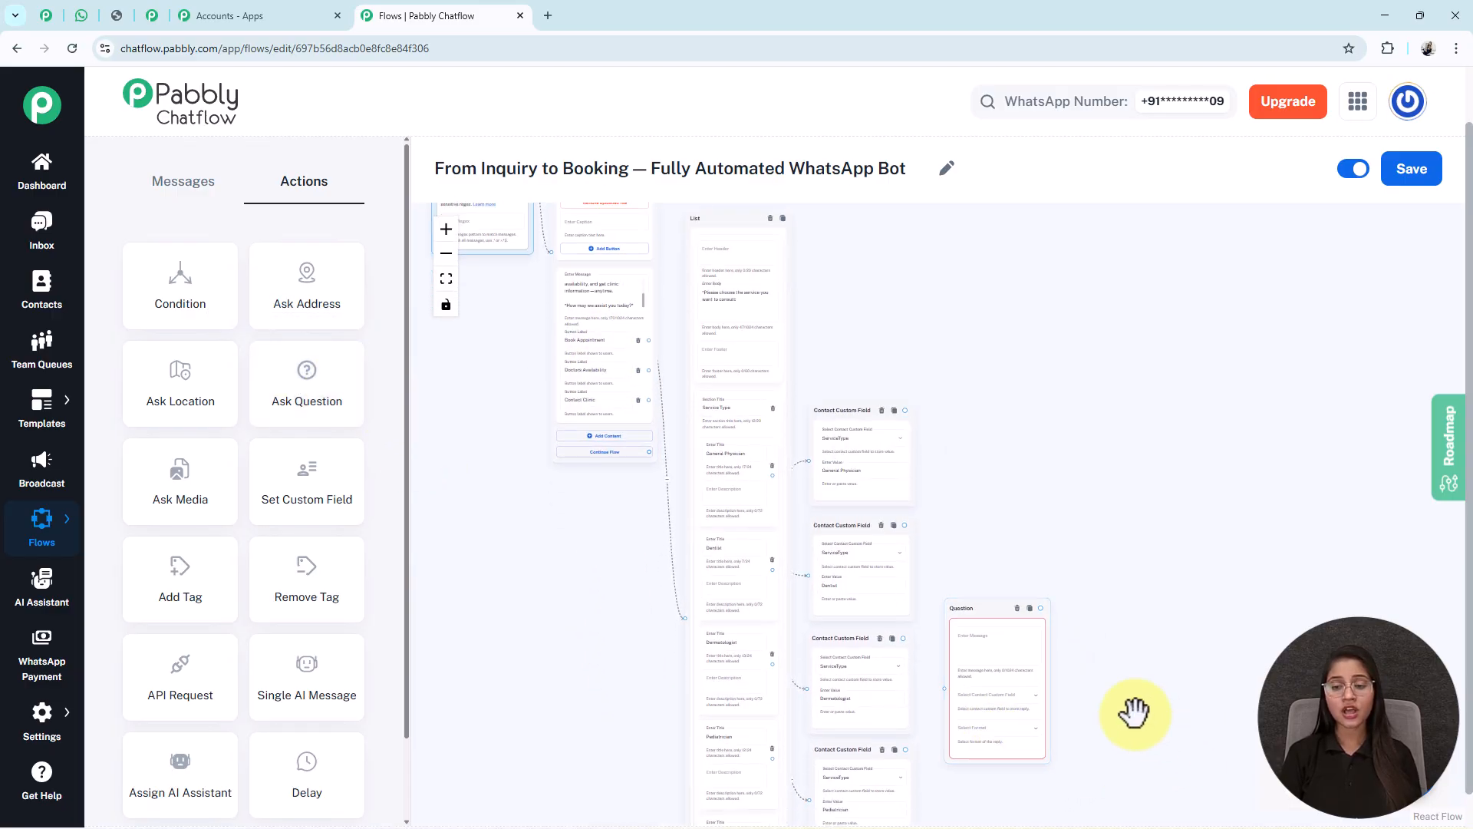
{"action": "scroll", "coordinate": [1021, 661], "scroll_direction": "up", "scroll_amount": 5}
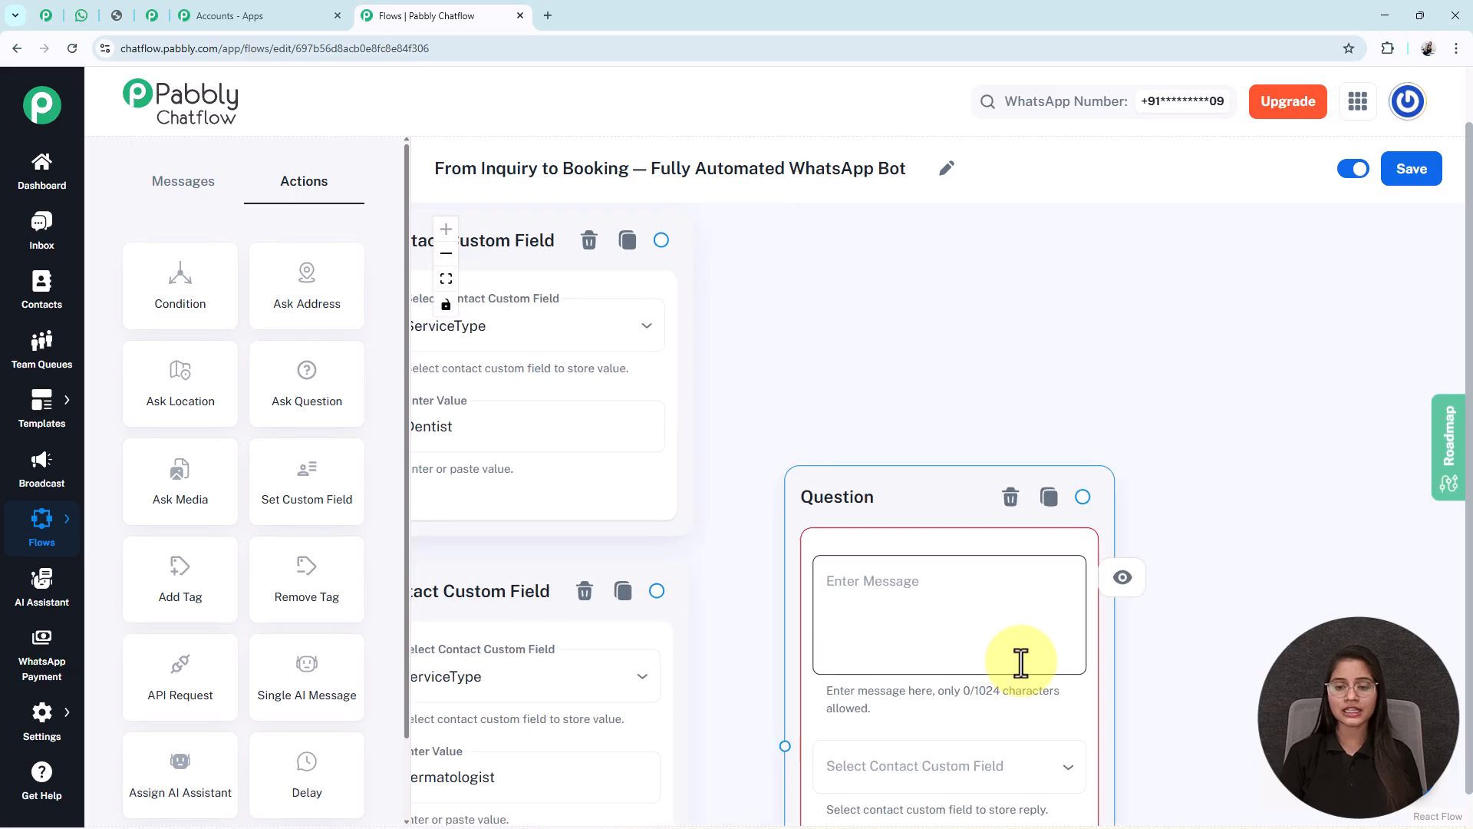
{"action": "scroll", "coordinate": [1021, 662], "scroll_direction": "down", "scroll_amount": 2}
{"action": "left_click_drag", "start_coordinate": [1171, 737], "coordinate": [1174, 496]}
{"action": "left_click", "coordinate": [940, 401]}
{"action": "type", "text": "*Please share the patient’s full name.* 👤"}
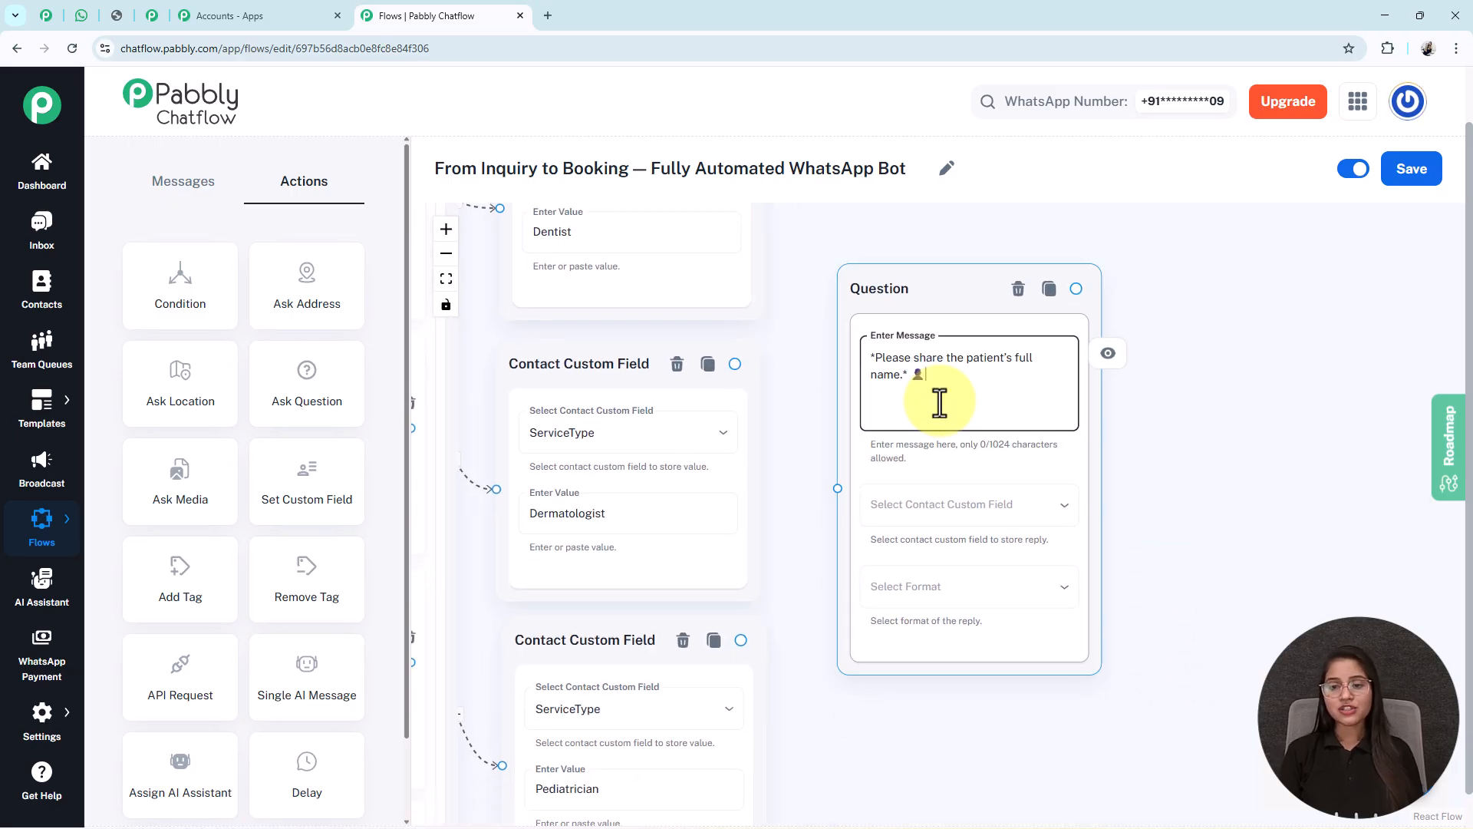
- Store the reply in the FullName custom field with Text format
{"action": "left_click", "coordinate": [924, 530]}
{"action": "scroll", "coordinate": [924, 530], "scroll_direction": "down", "scroll_amount": 3}
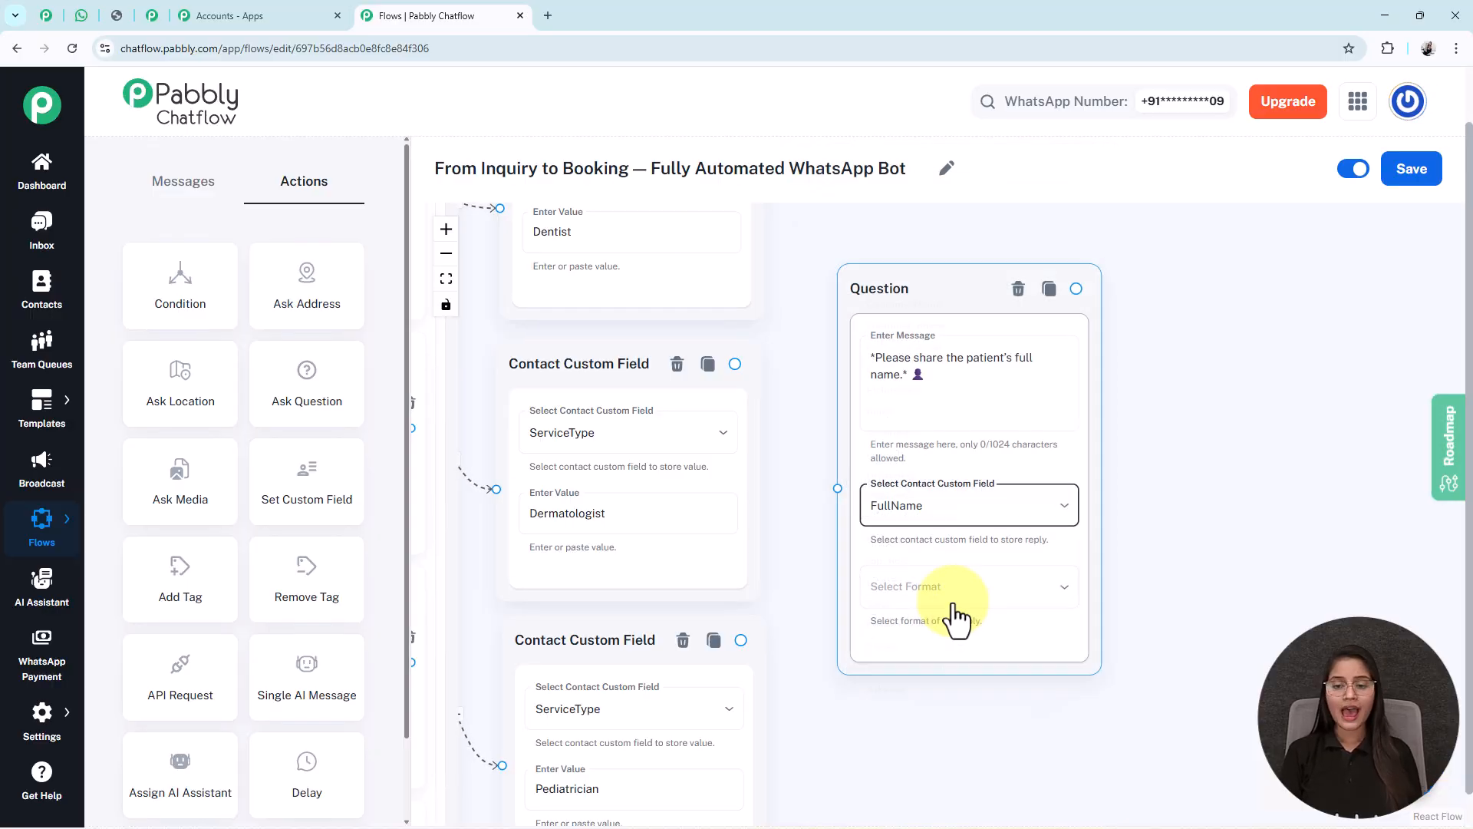
{"action": "left_click", "coordinate": [957, 599]}
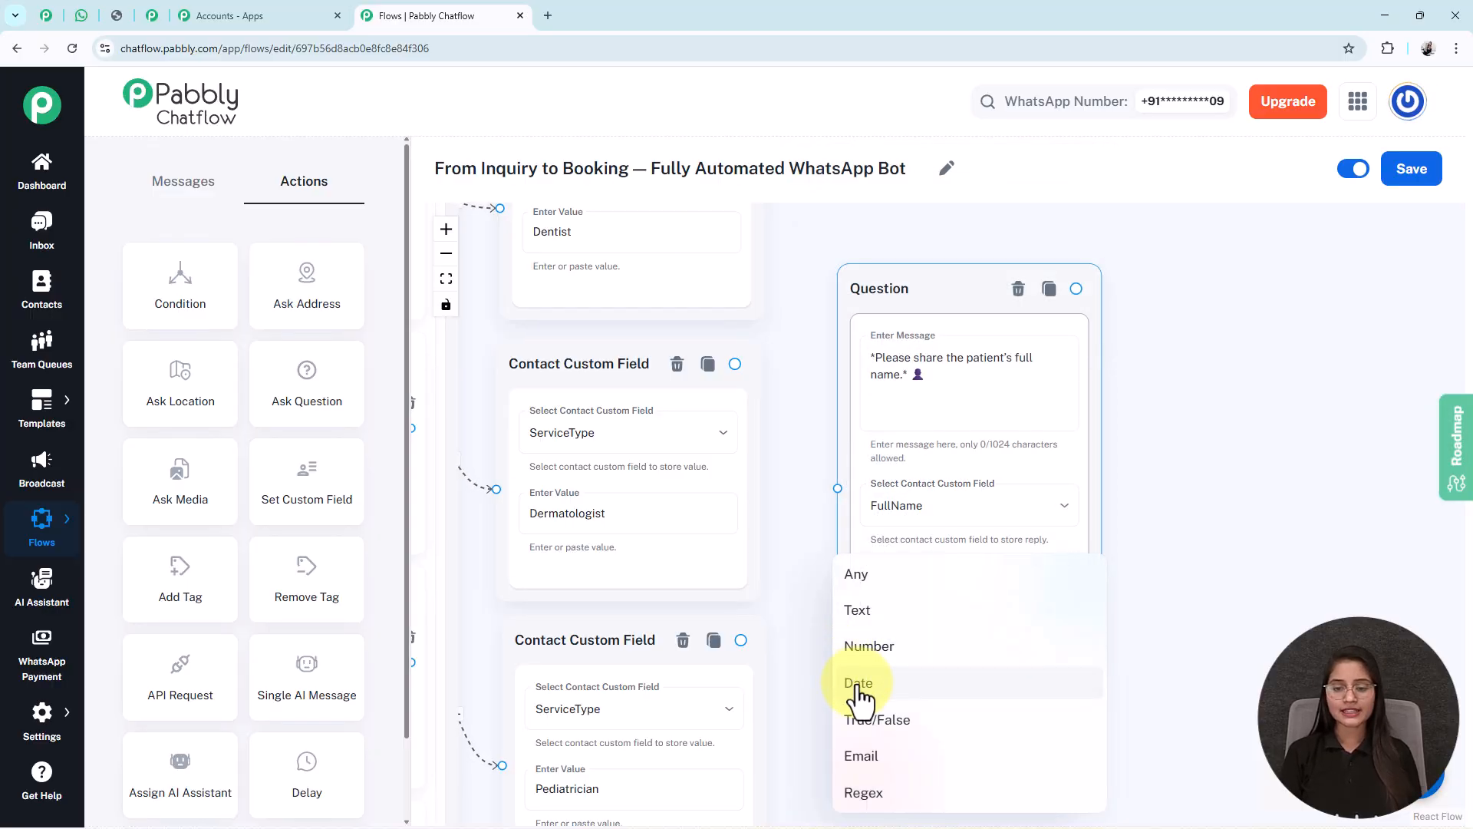
{"action": "left_click", "coordinate": [864, 613]}
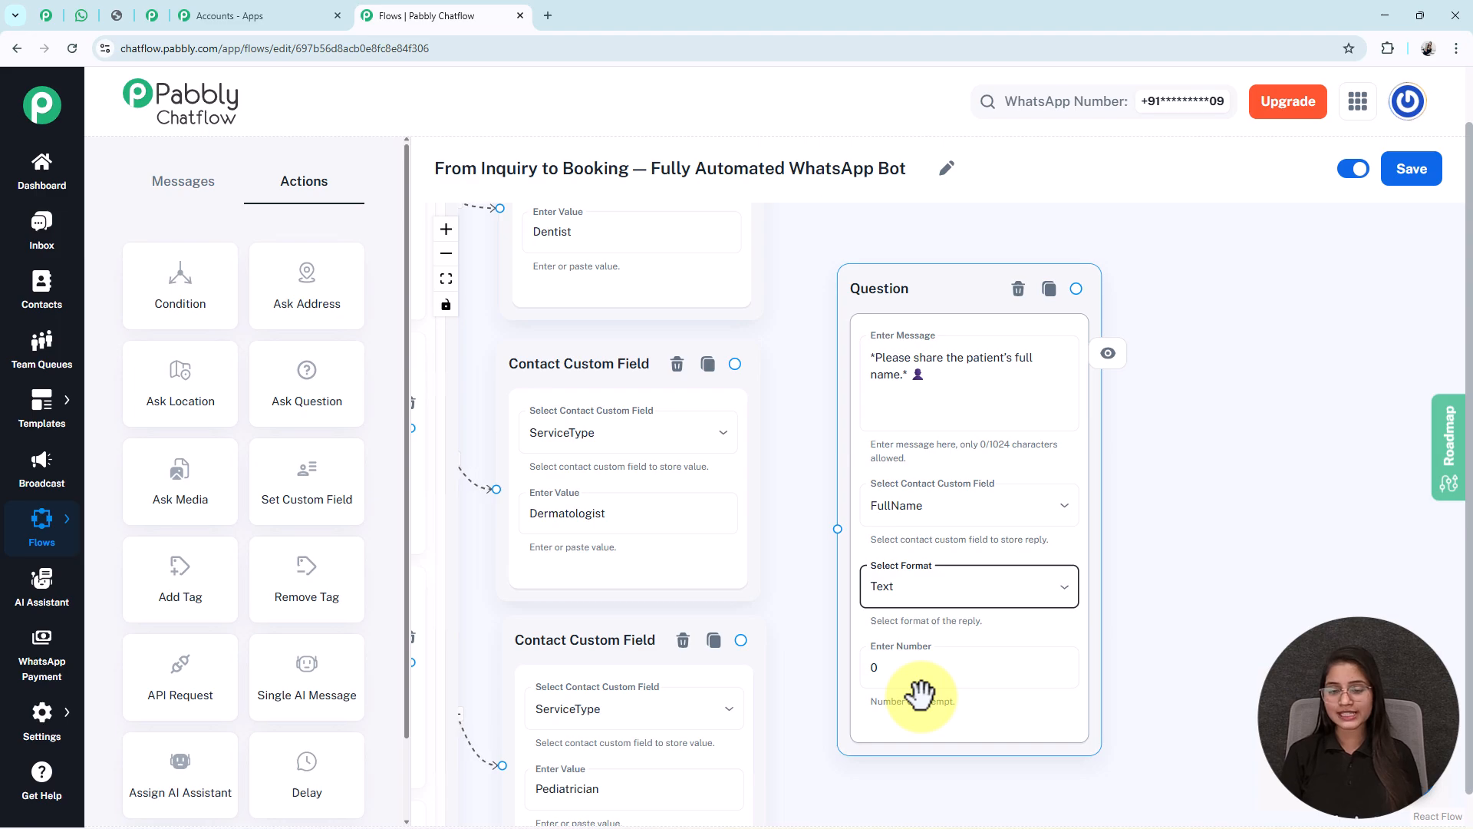
{"action": "left_click", "coordinate": [905, 683]}
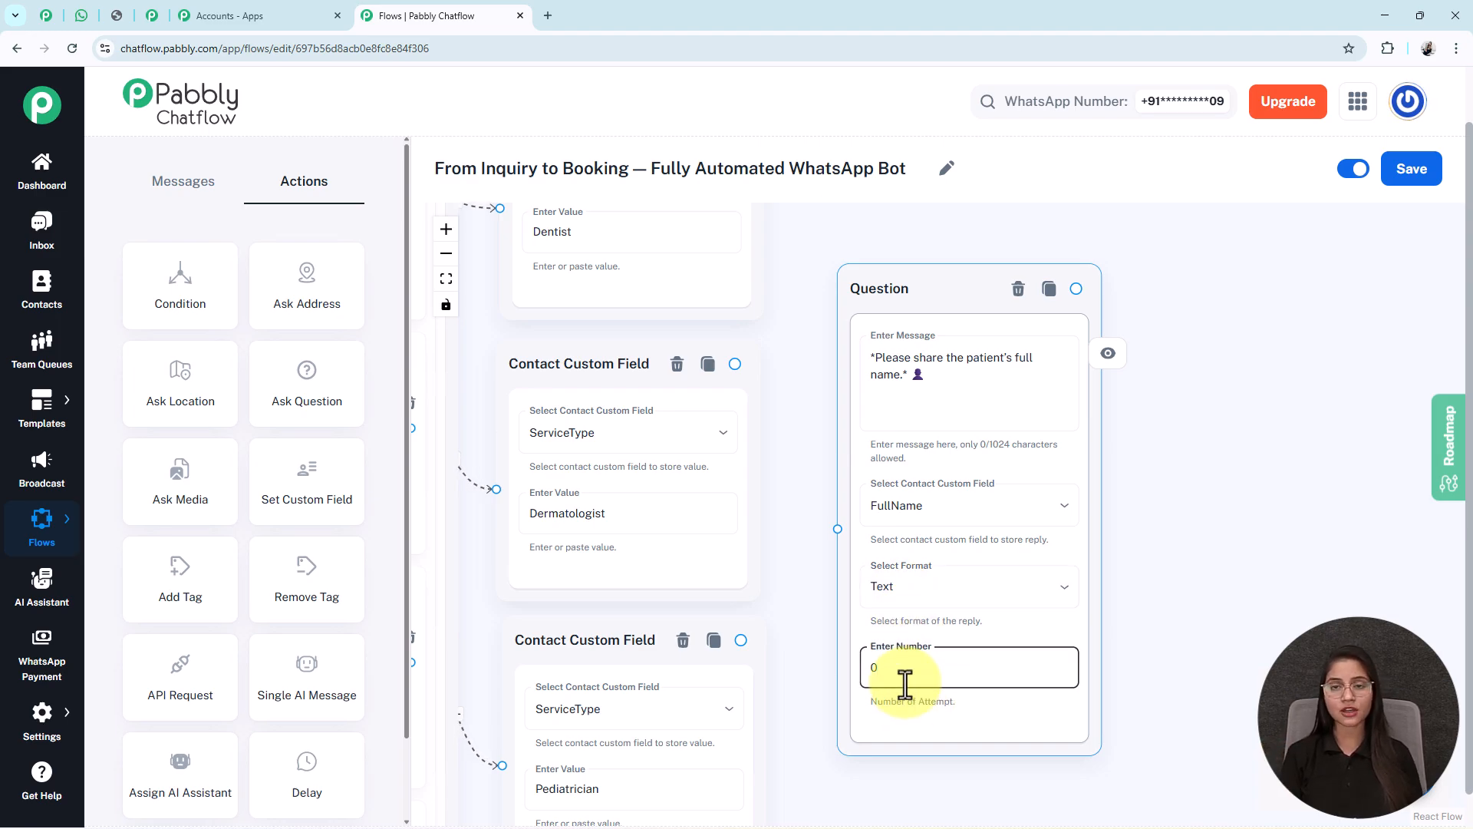
{"action": "triple_click", "coordinate": [888, 391]}
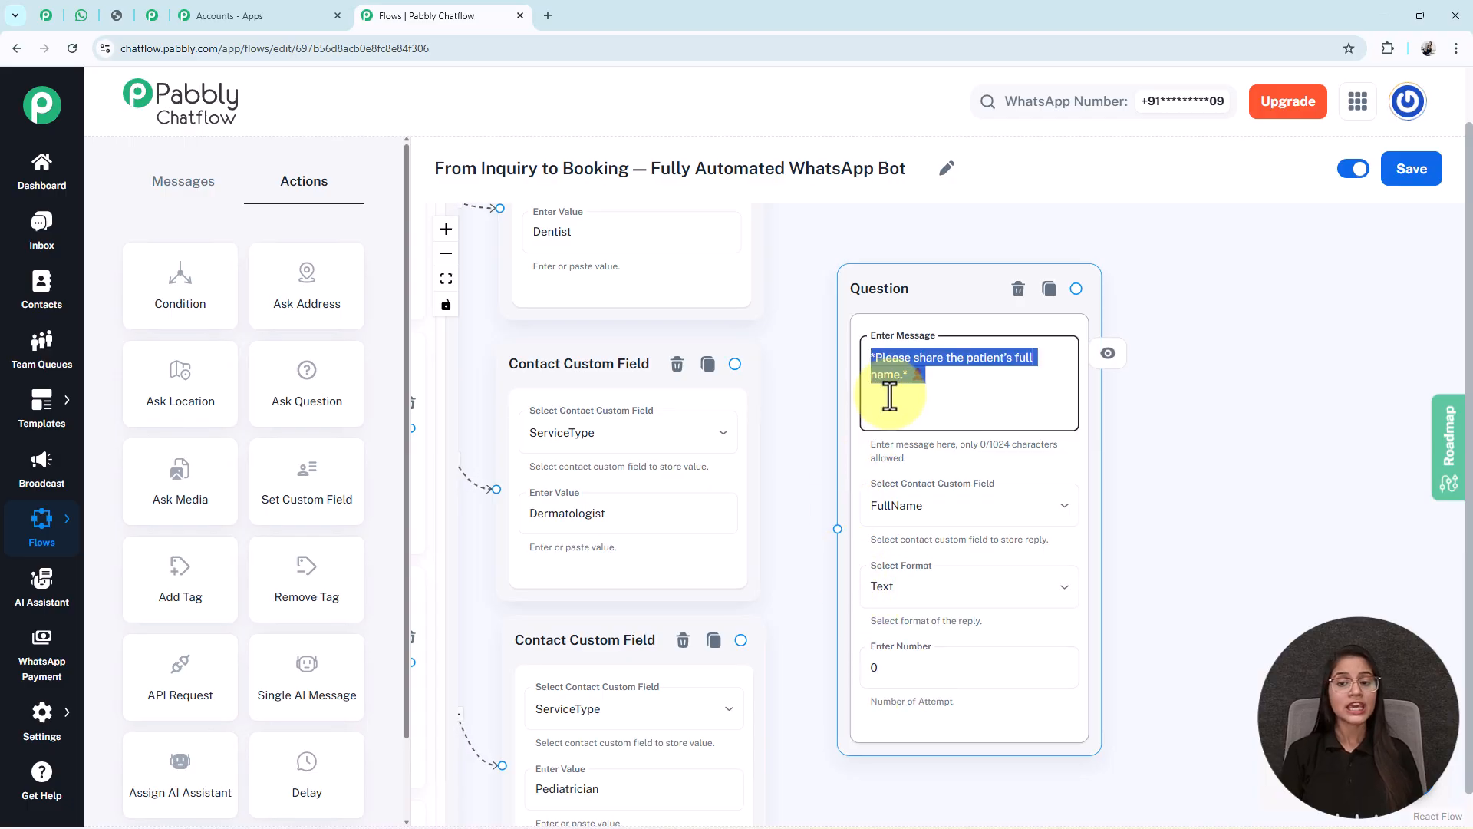
{"action": "left_click", "coordinate": [932, 606]}
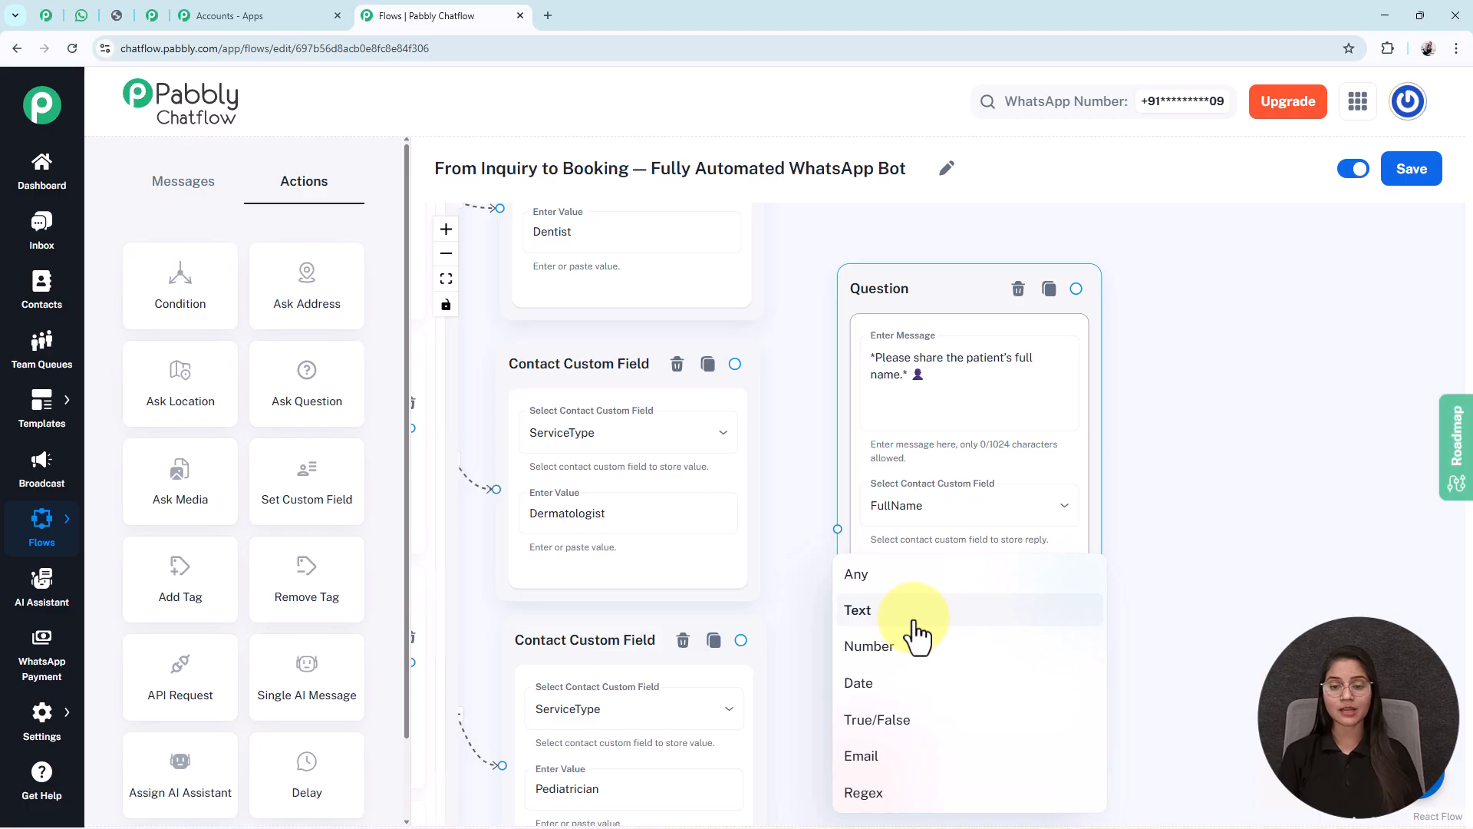
{"action": "left_click", "coordinate": [915, 623]}
- Set the question's number of attempts to 0
{"action": "left_click", "coordinate": [923, 669]}
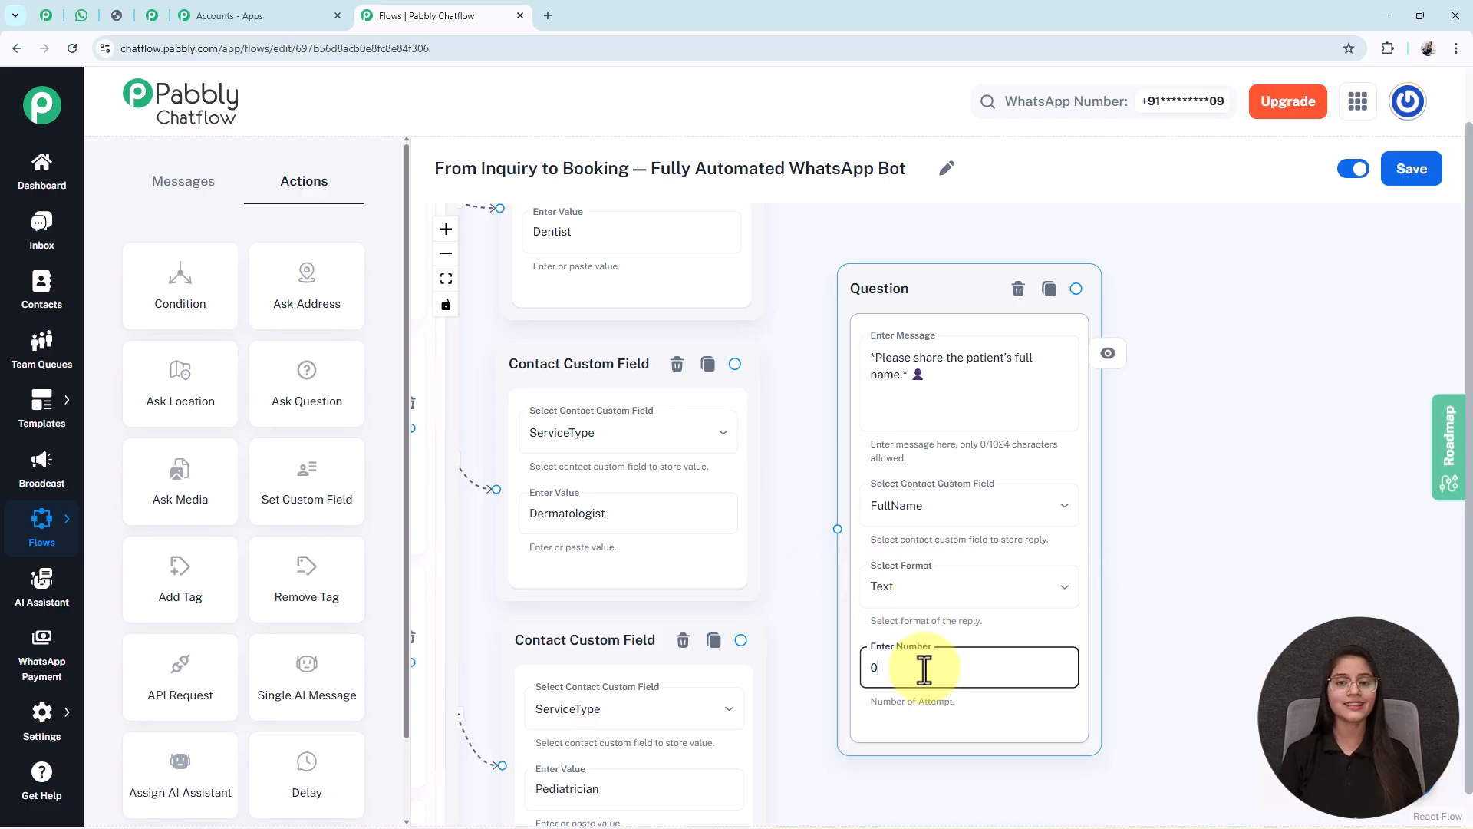
{"action": "key", "text": "BackSpace"}
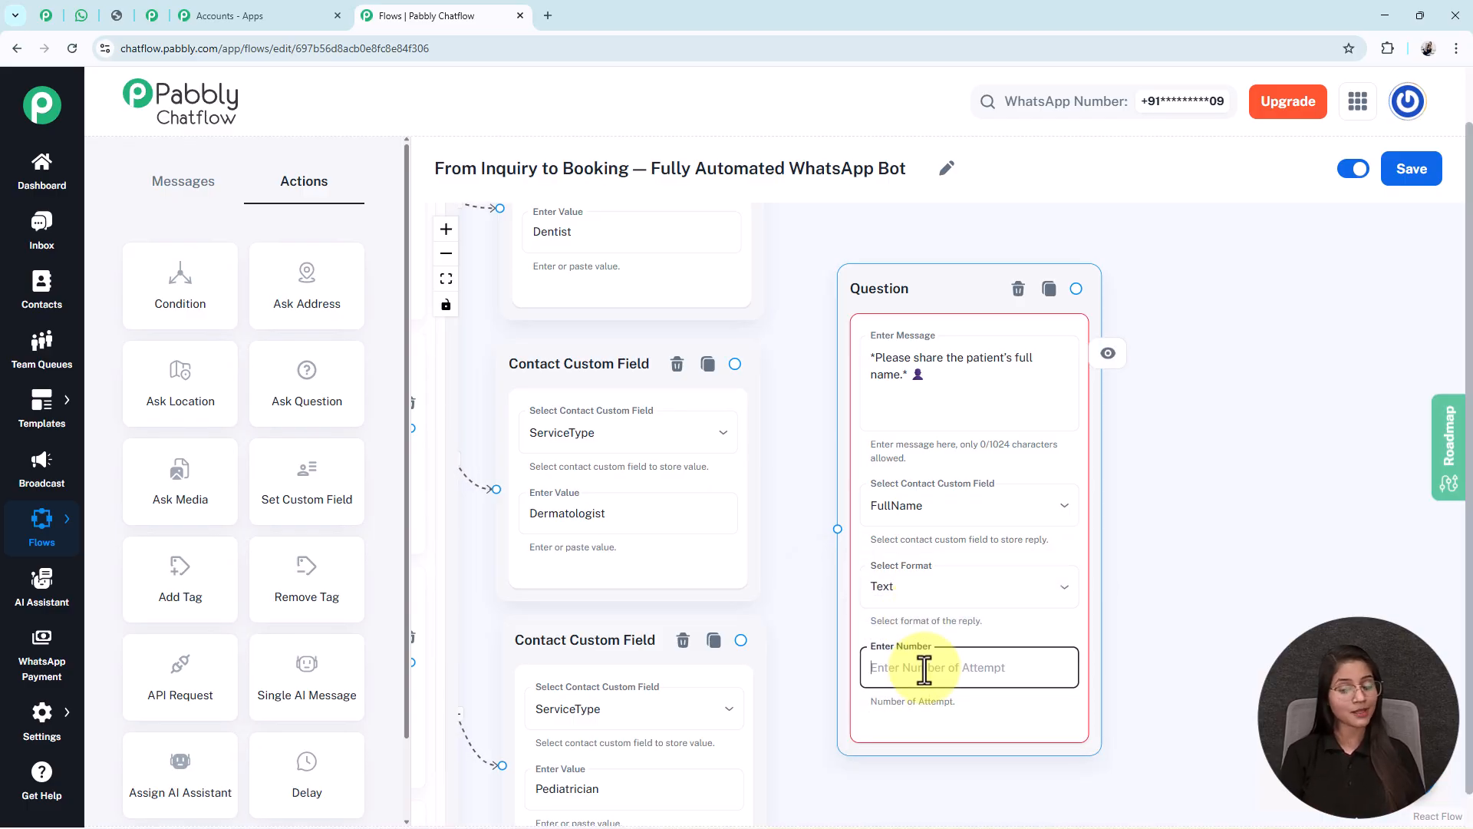
{"action": "type", "text": "1"}
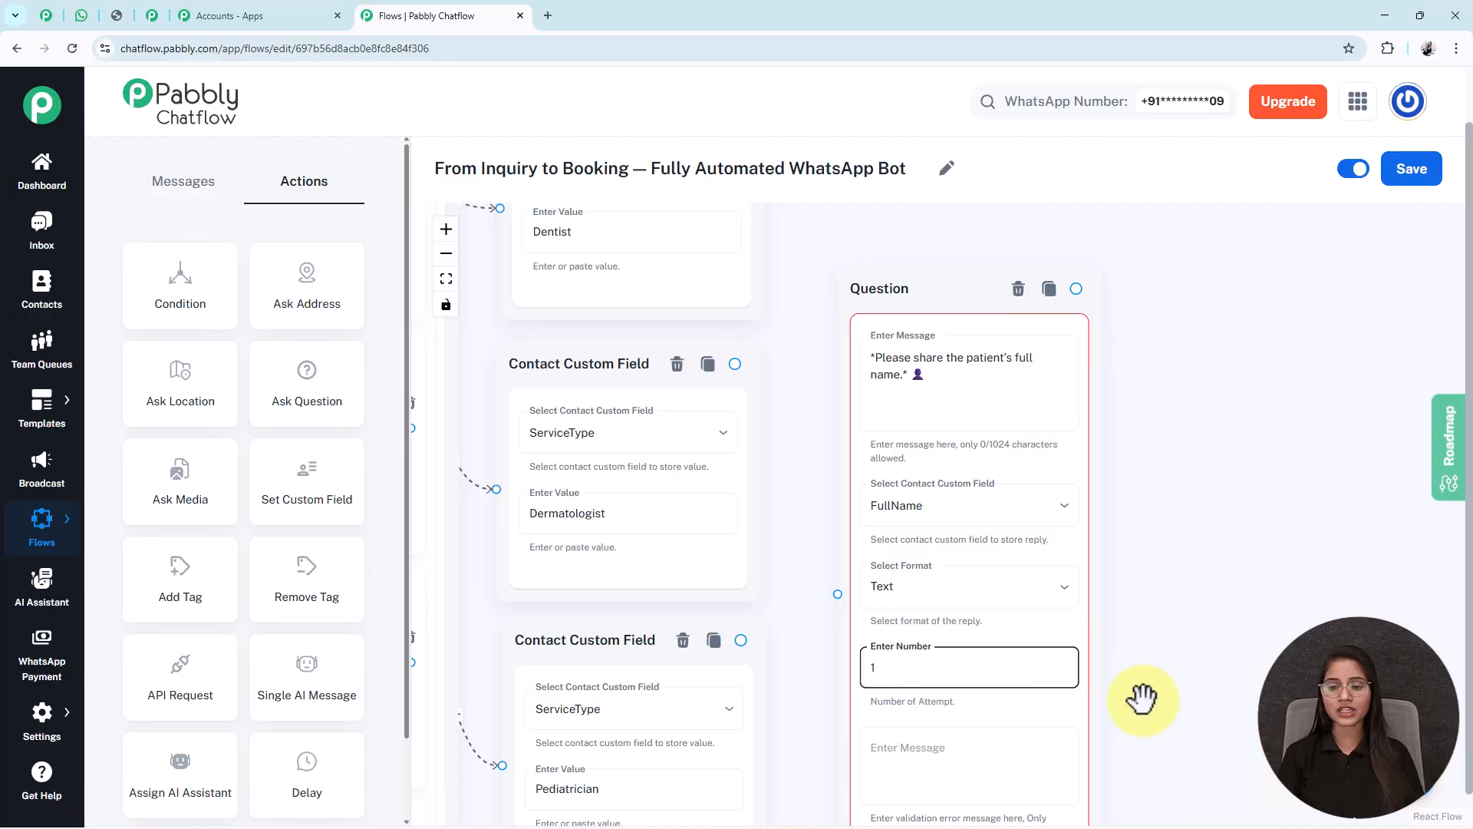
{"action": "left_click_drag", "start_coordinate": [1141, 693], "coordinate": [1131, 579]}
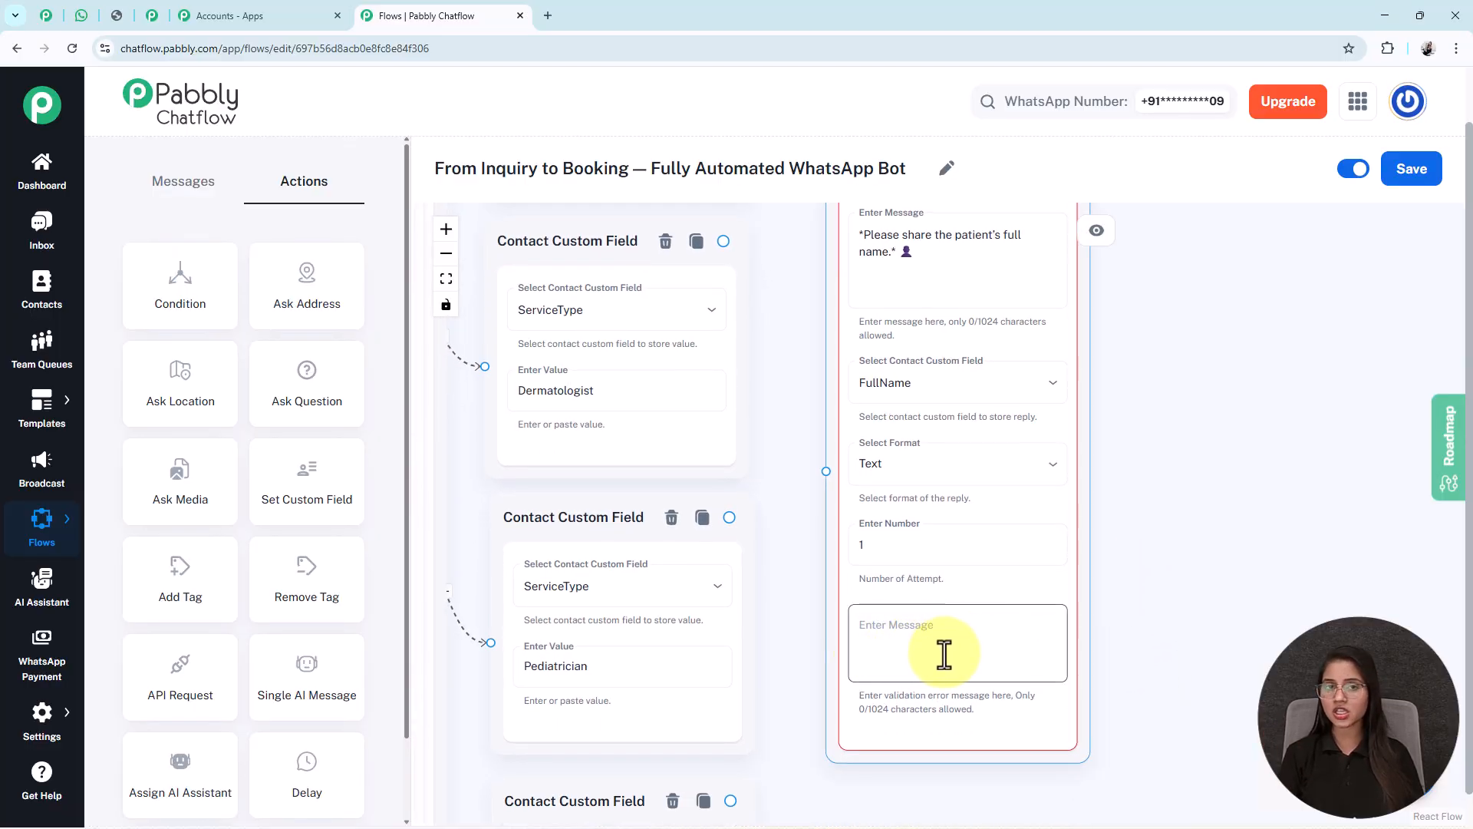
{"action": "left_click", "coordinate": [904, 541]}
{"action": "key", "text": "BackSpace"}
{"action": "type", "text": "0"}
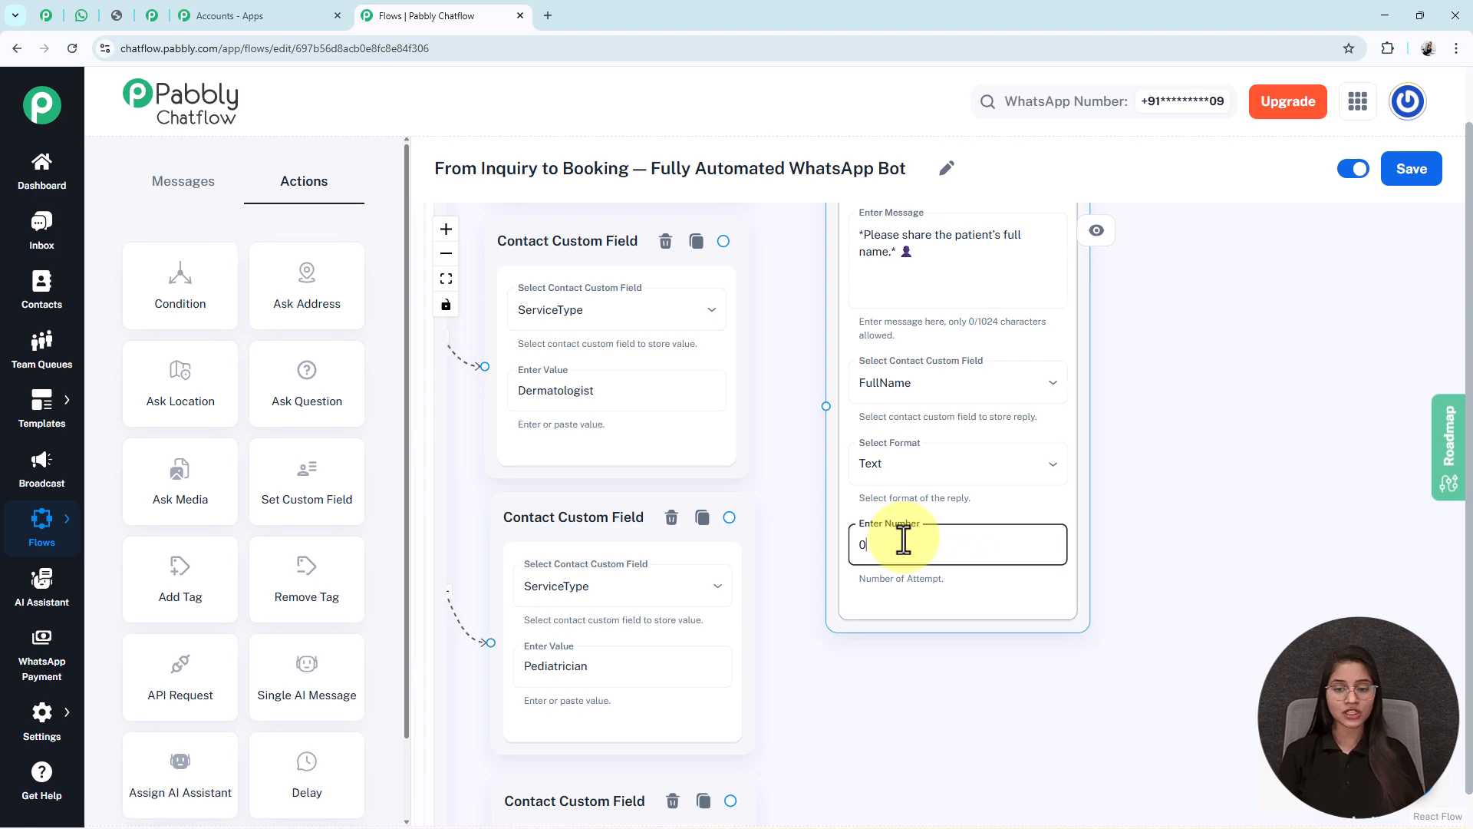
{"action": "left_click", "coordinate": [446, 279]}
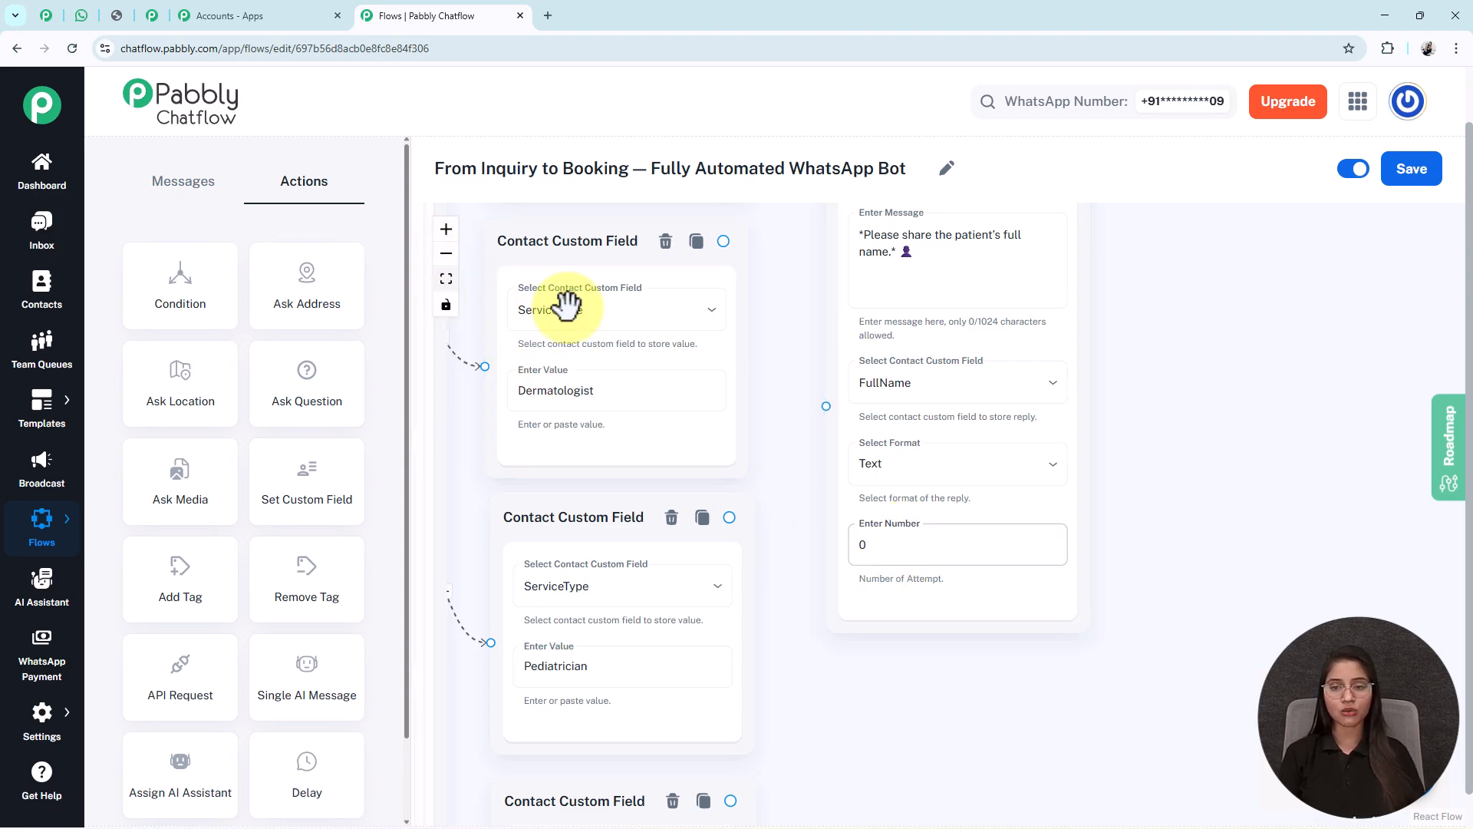
{"action": "left_click_drag", "start_coordinate": [1186, 476], "coordinate": [952, 395]}
- Link the last service step to the full-name question and view the date/time and contact-number questions
{"action": "scroll", "coordinate": [858, 540], "scroll_direction": "up", "scroll_amount": 6}
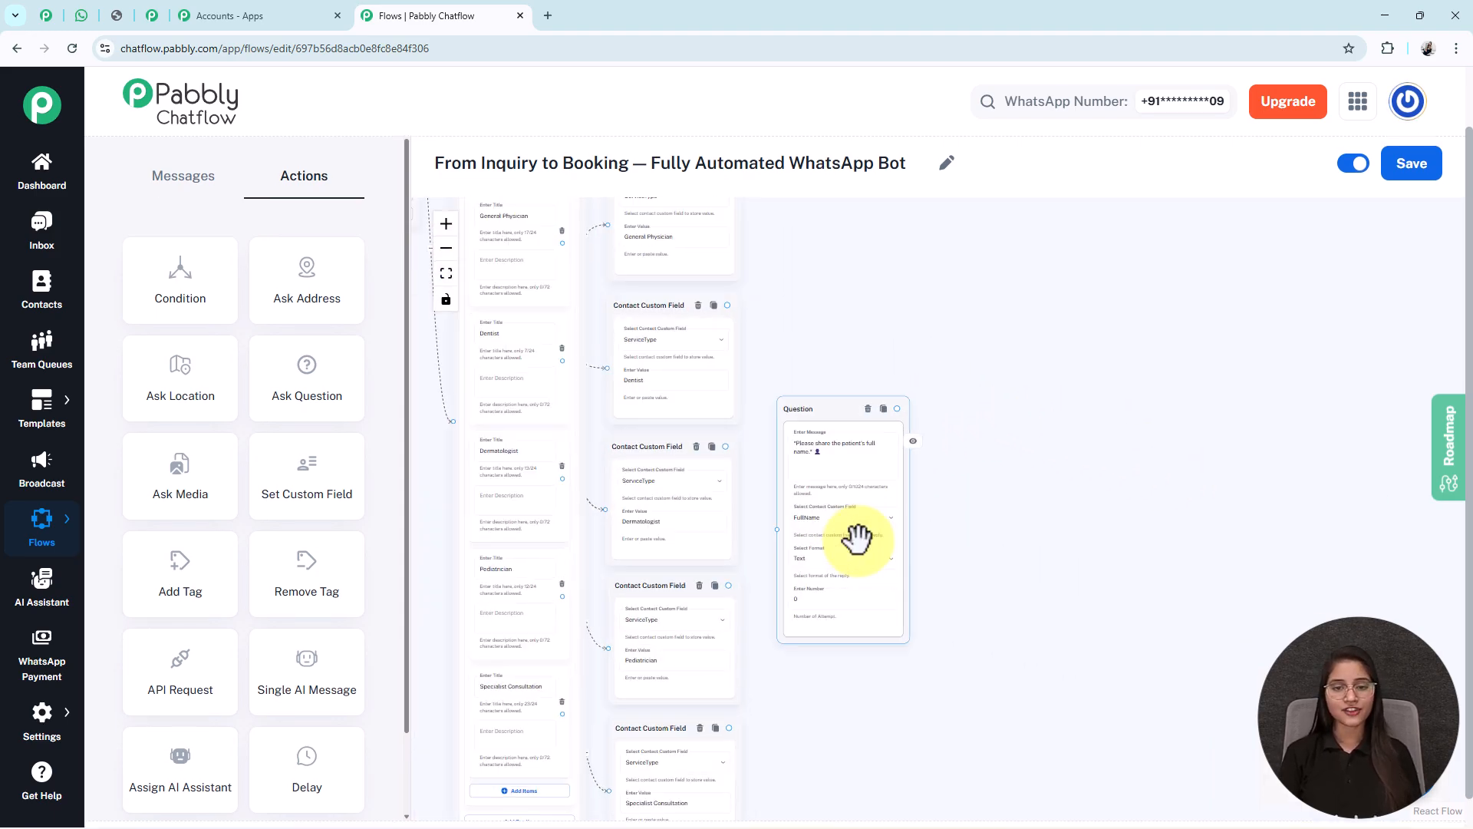
{"action": "scroll", "coordinate": [858, 539], "scroll_direction": "down", "scroll_amount": 2}
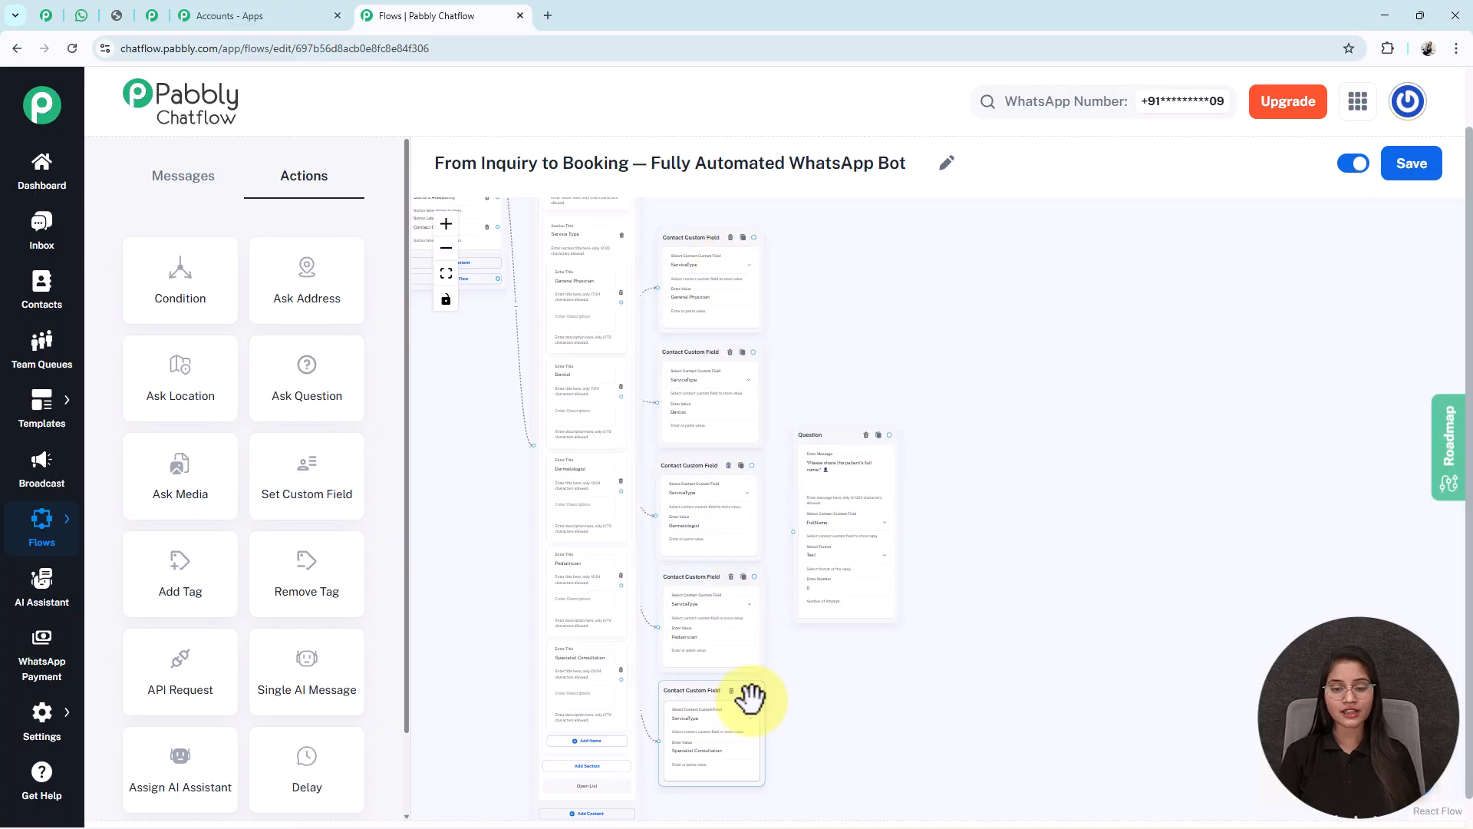
{"action": "left_click_drag", "start_coordinate": [752, 691], "coordinate": [793, 531]}
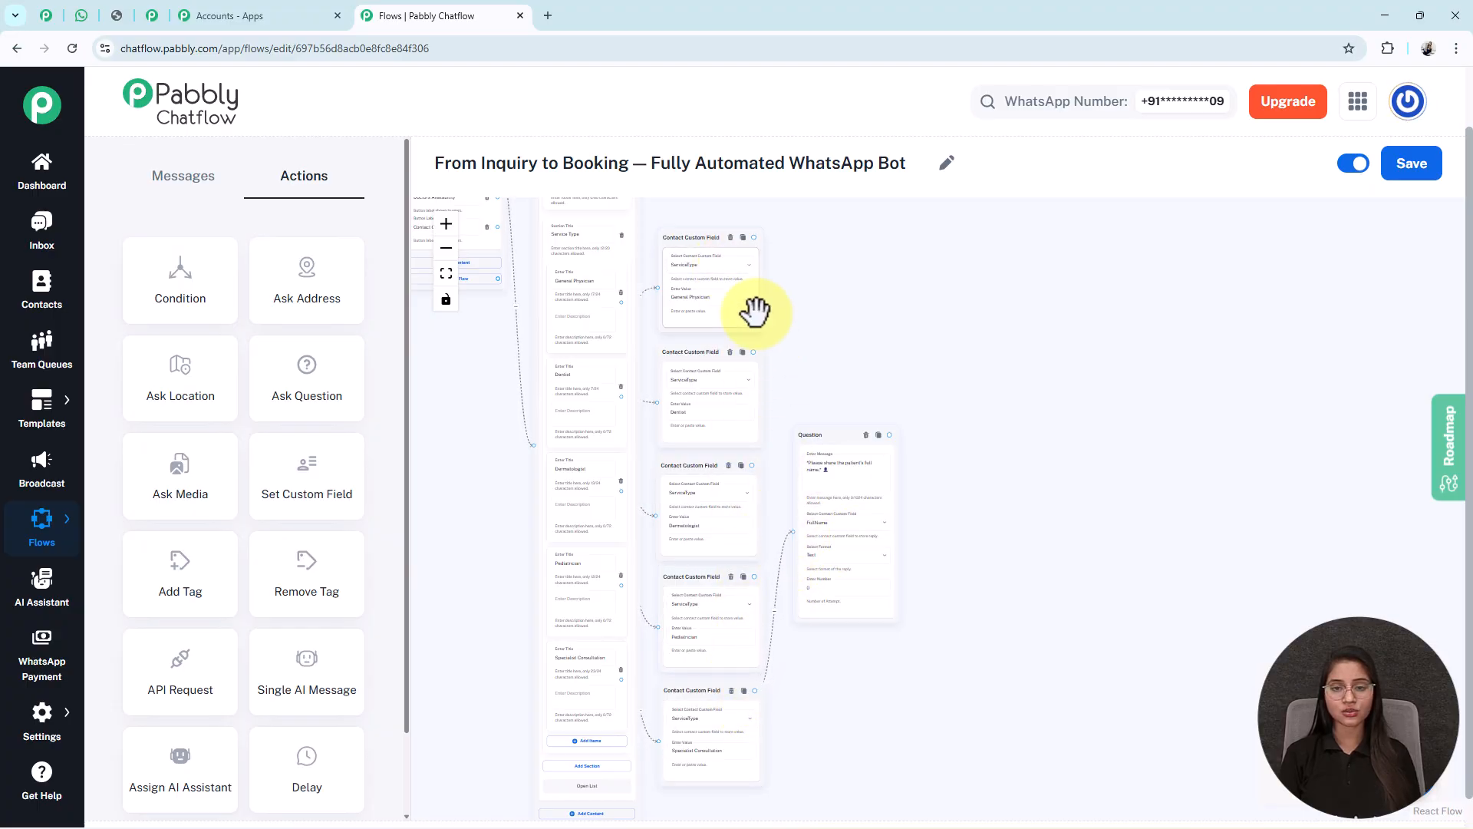
{"action": "scroll", "coordinate": [819, 484], "scroll_direction": "up", "scroll_amount": 3}
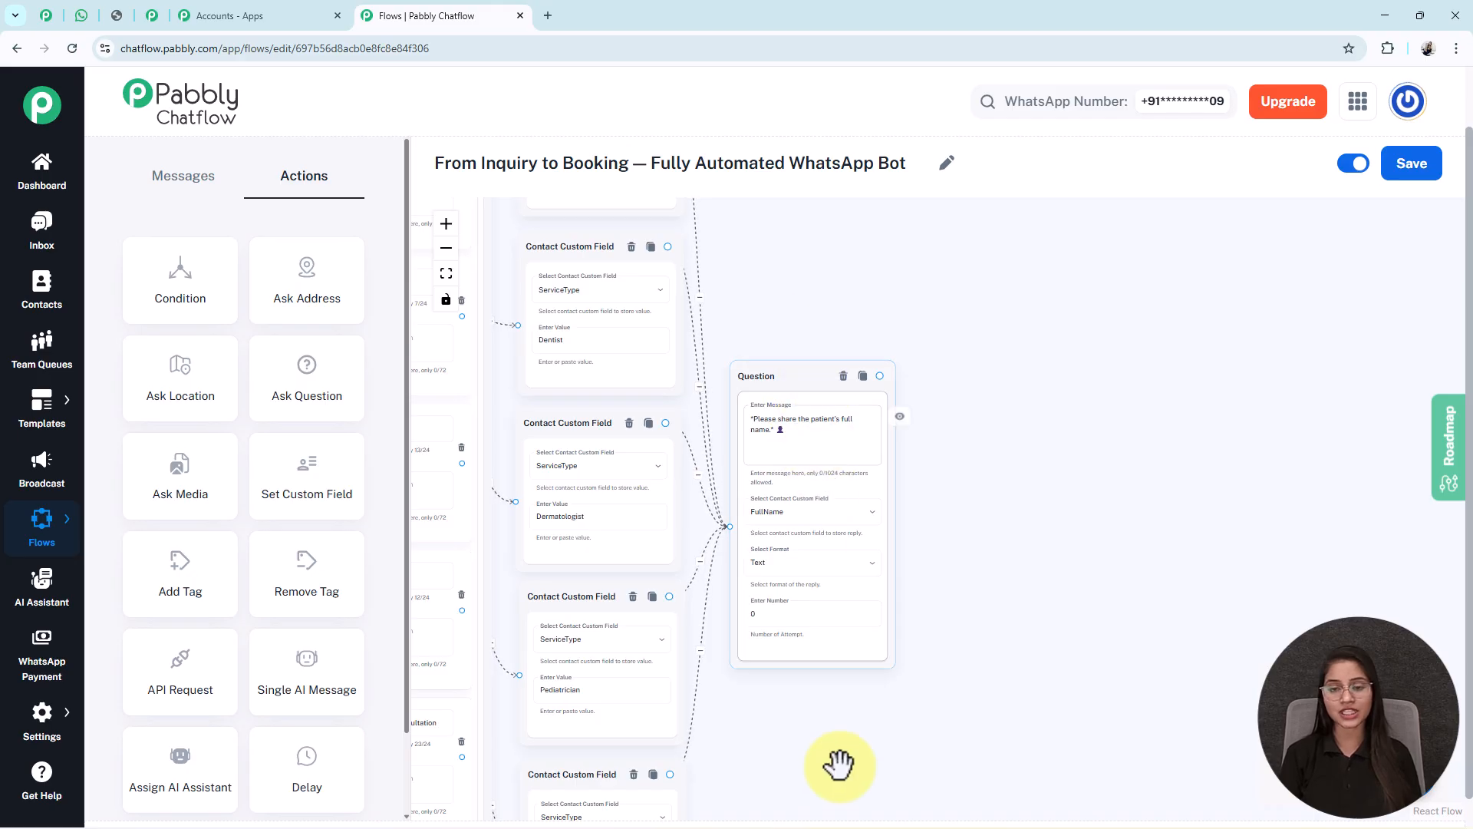
{"action": "left_click_drag", "start_coordinate": [970, 717], "coordinate": [882, 707]}
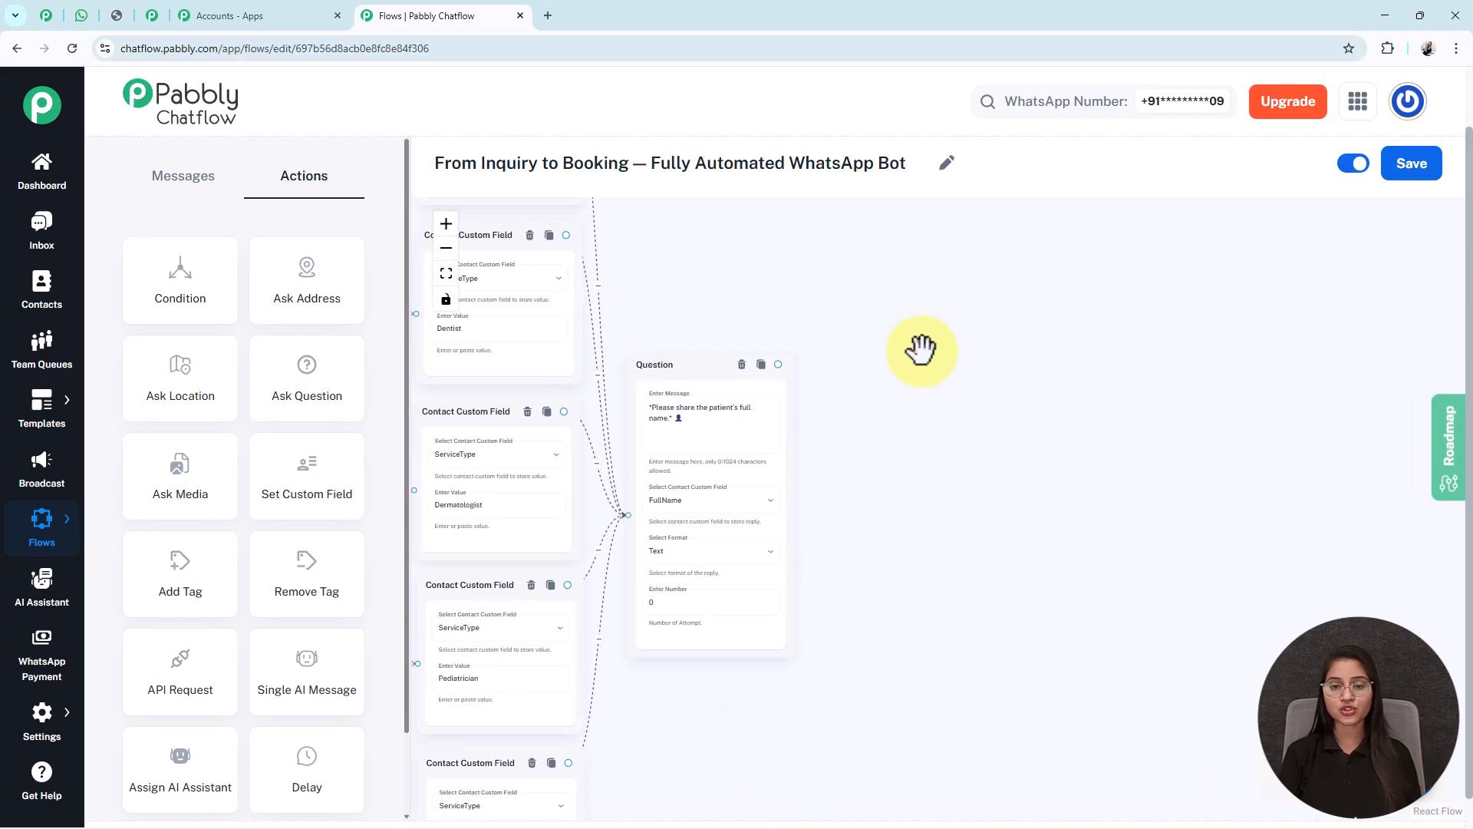
{"action": "left_click_drag", "start_coordinate": [941, 529], "coordinate": [894, 473]}
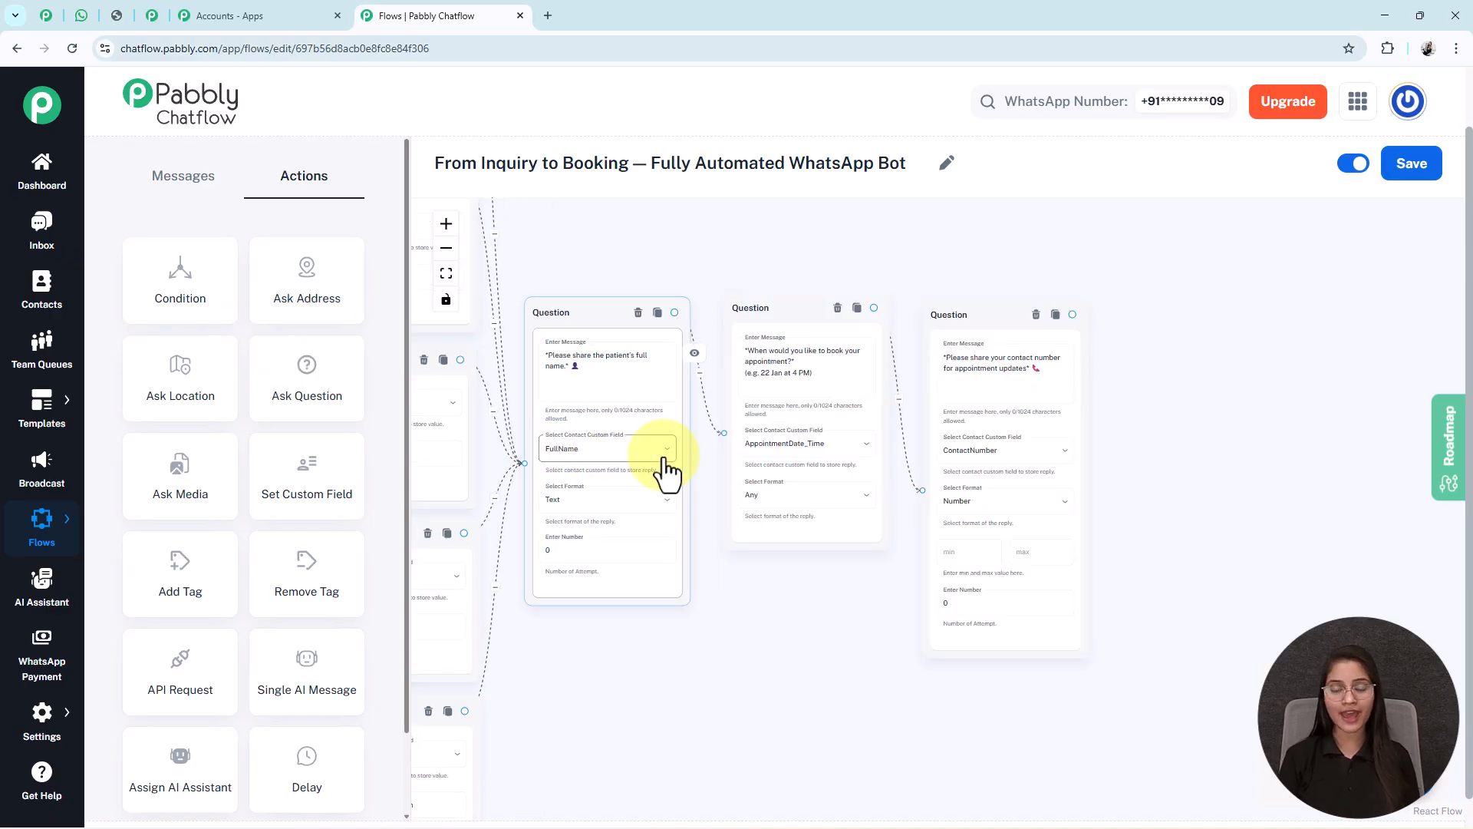
{"action": "left_click_drag", "start_coordinate": [795, 611], "coordinate": [762, 618]}
{"action": "left_click", "coordinate": [754, 384]}
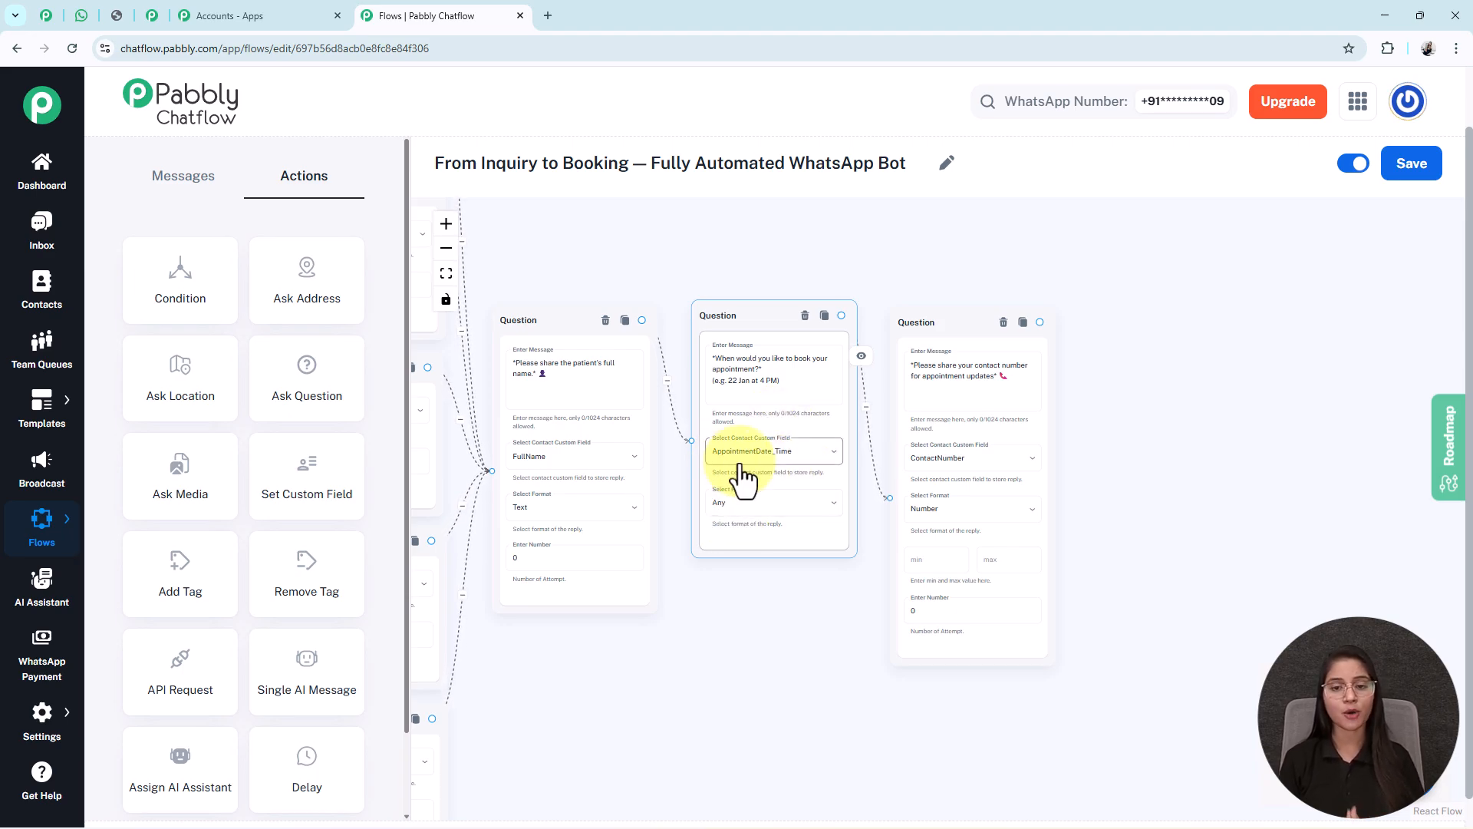
{"action": "left_click_drag", "start_coordinate": [1178, 518], "coordinate": [1069, 528]}
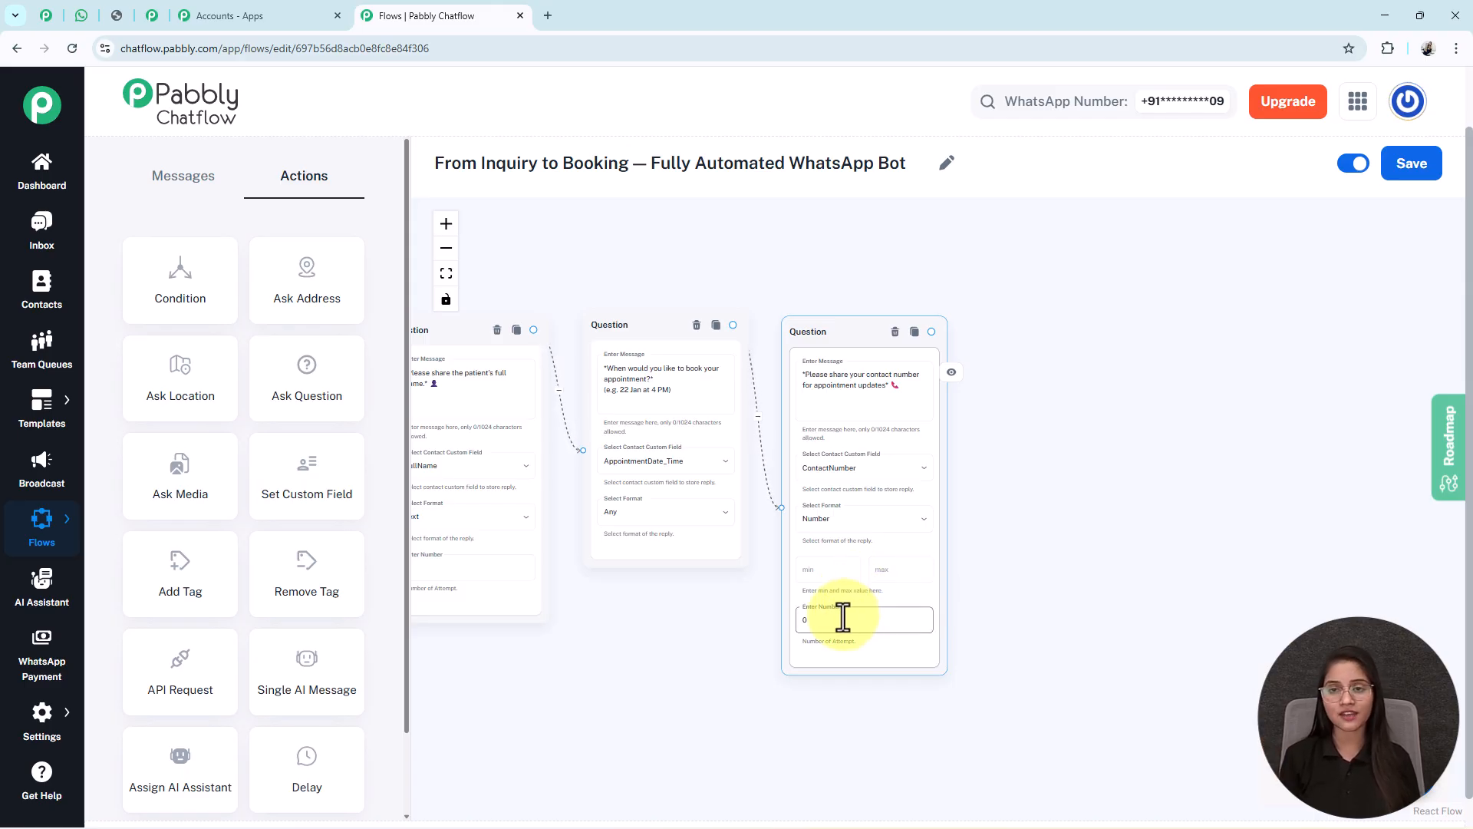
{"action": "left_click_drag", "start_coordinate": [677, 639], "coordinate": [618, 641]}
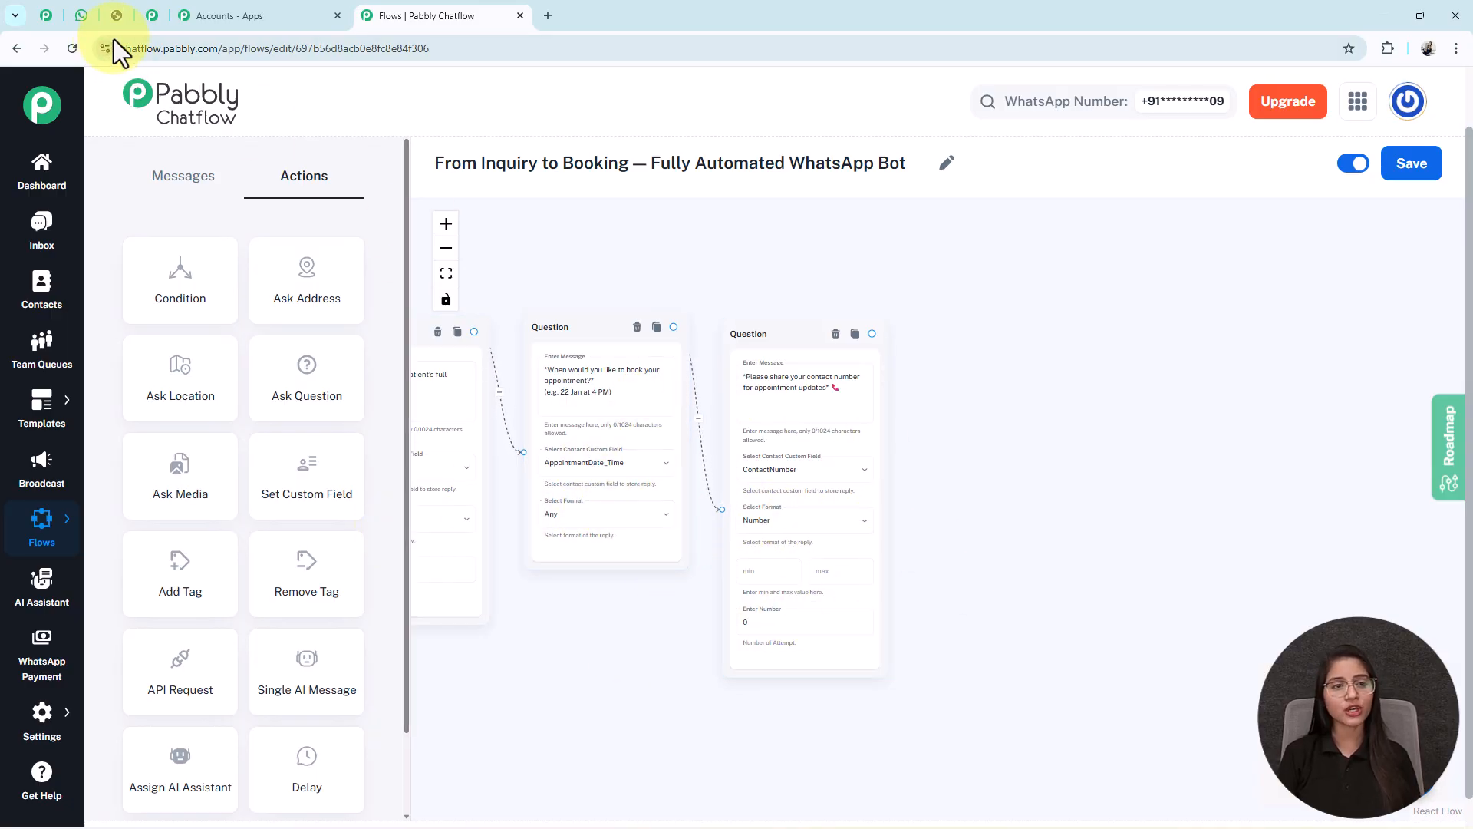
- Select the first-visit question text in the WhatsApp chat
{"action": "left_click", "coordinate": [83, 16]}
{"action": "scroll", "coordinate": [606, 643], "scroll_direction": "down", "scroll_amount": 2}
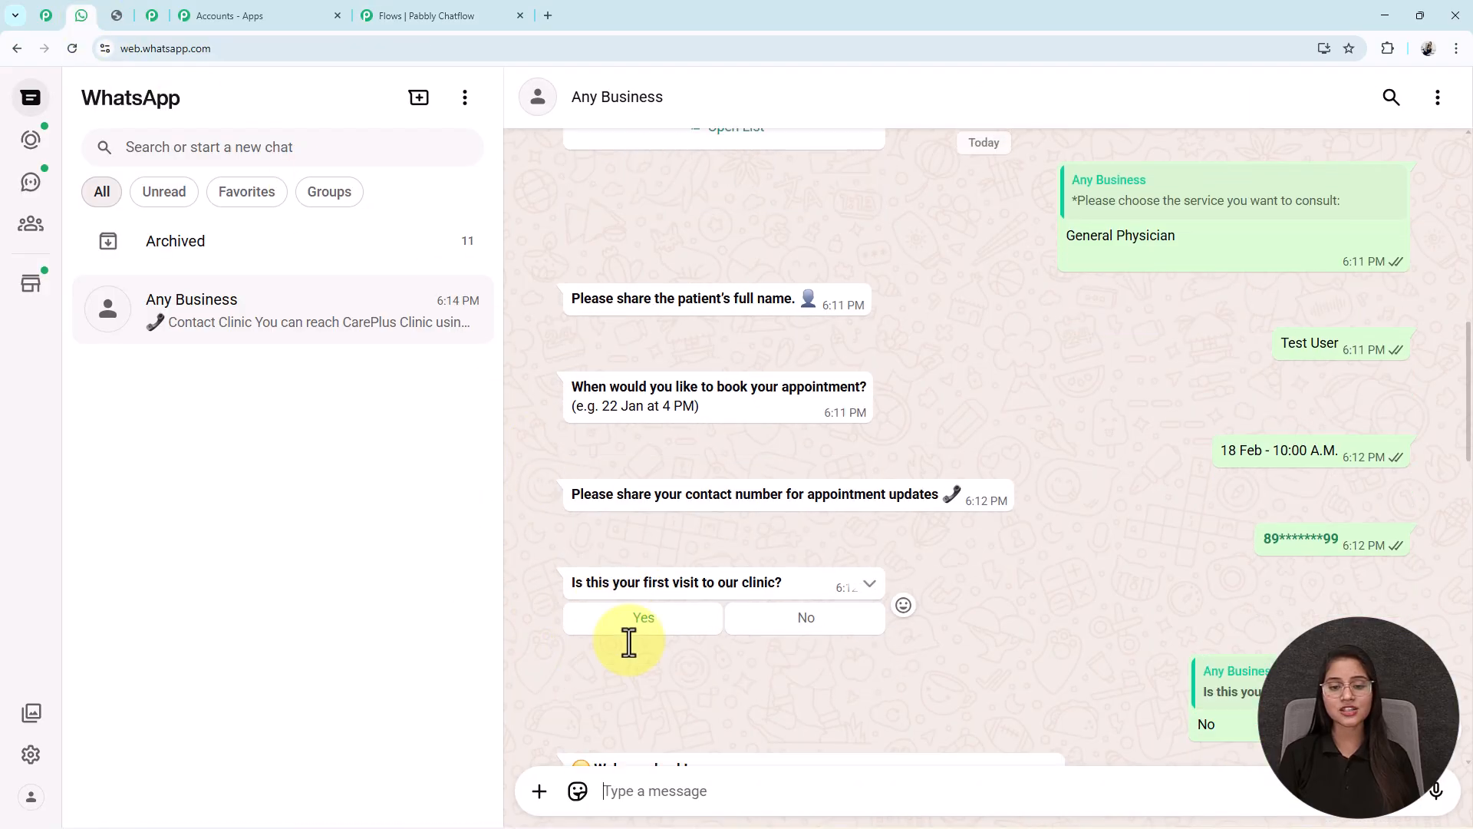
{"action": "triple_click", "coordinate": [789, 485]}
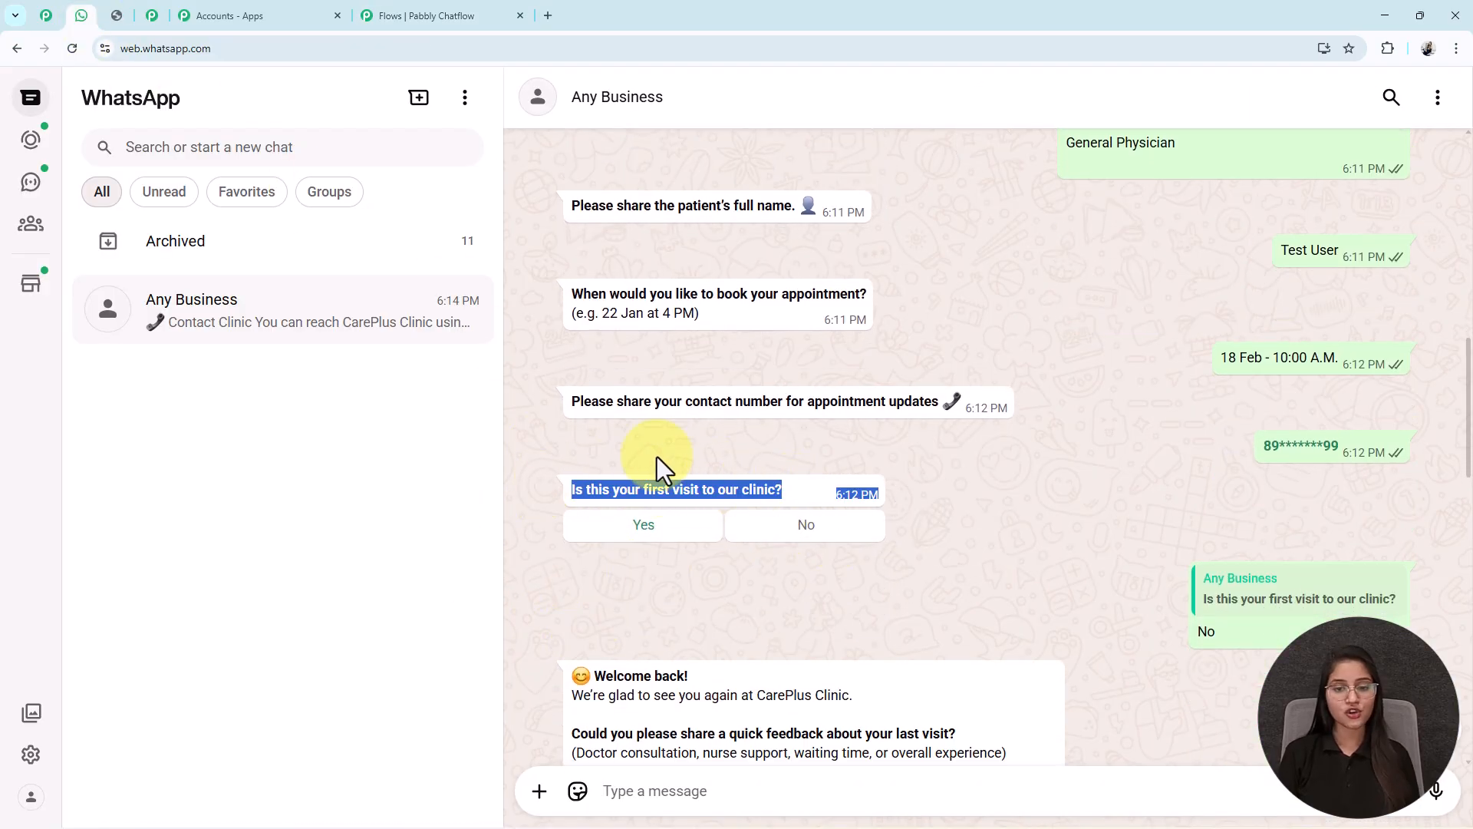
- Add a Text Button node after the contact-number question
{"action": "left_click", "coordinate": [367, 9]}
{"action": "left_click_drag", "start_coordinate": [868, 333], "coordinate": [931, 395]}
{"action": "left_click", "coordinate": [931, 476]}
{"action": "left_click_drag", "start_coordinate": [1009, 352], "coordinate": [1006, 355]}
{"action": "left_click", "coordinate": [984, 430]}
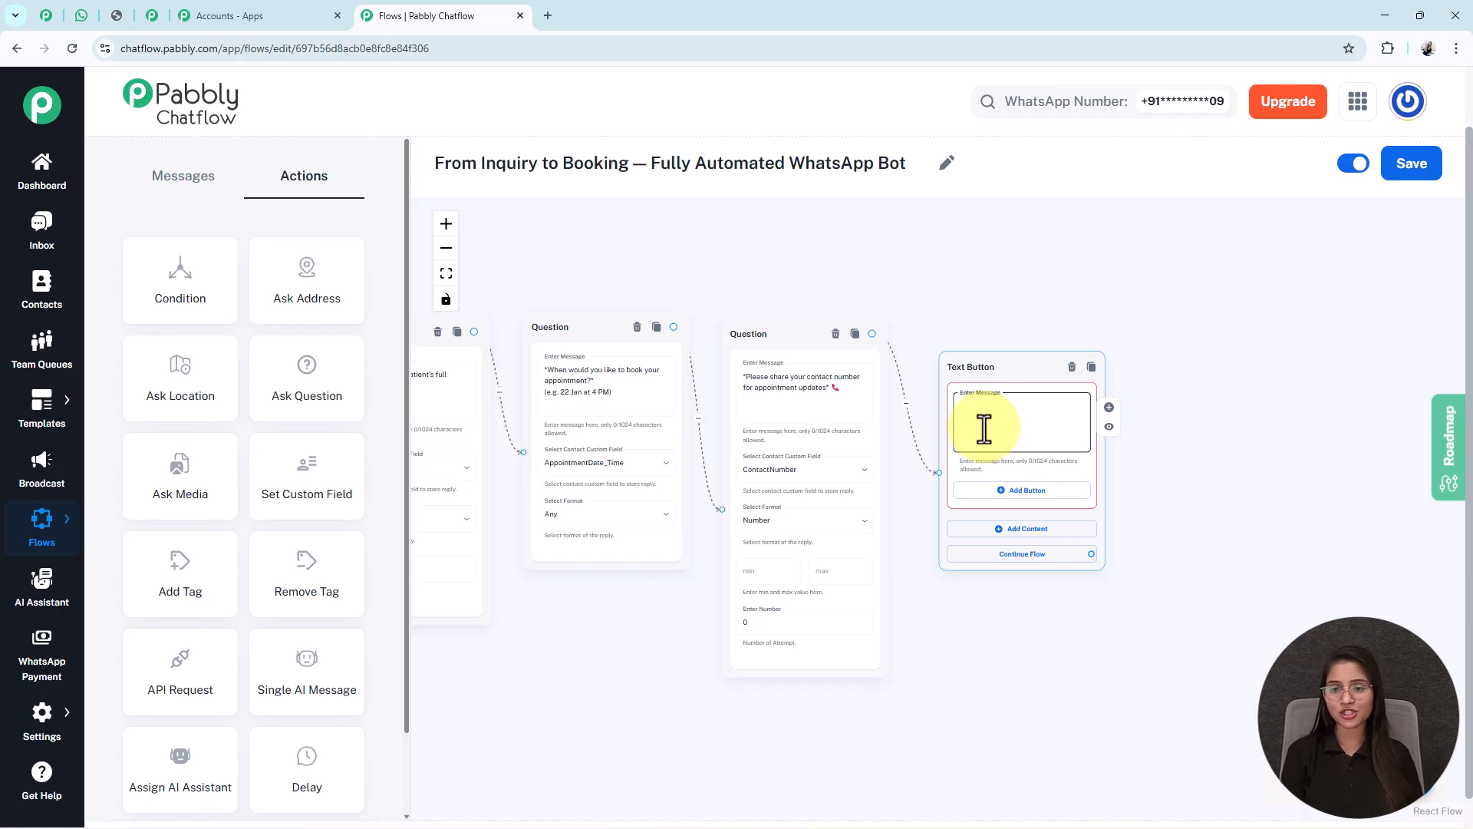
- Paste 'Is this your first visit to our clinic?' and add Yes and No reply buttons
{"action": "type", "text": "*Is this your first visit to our clinic?*"}
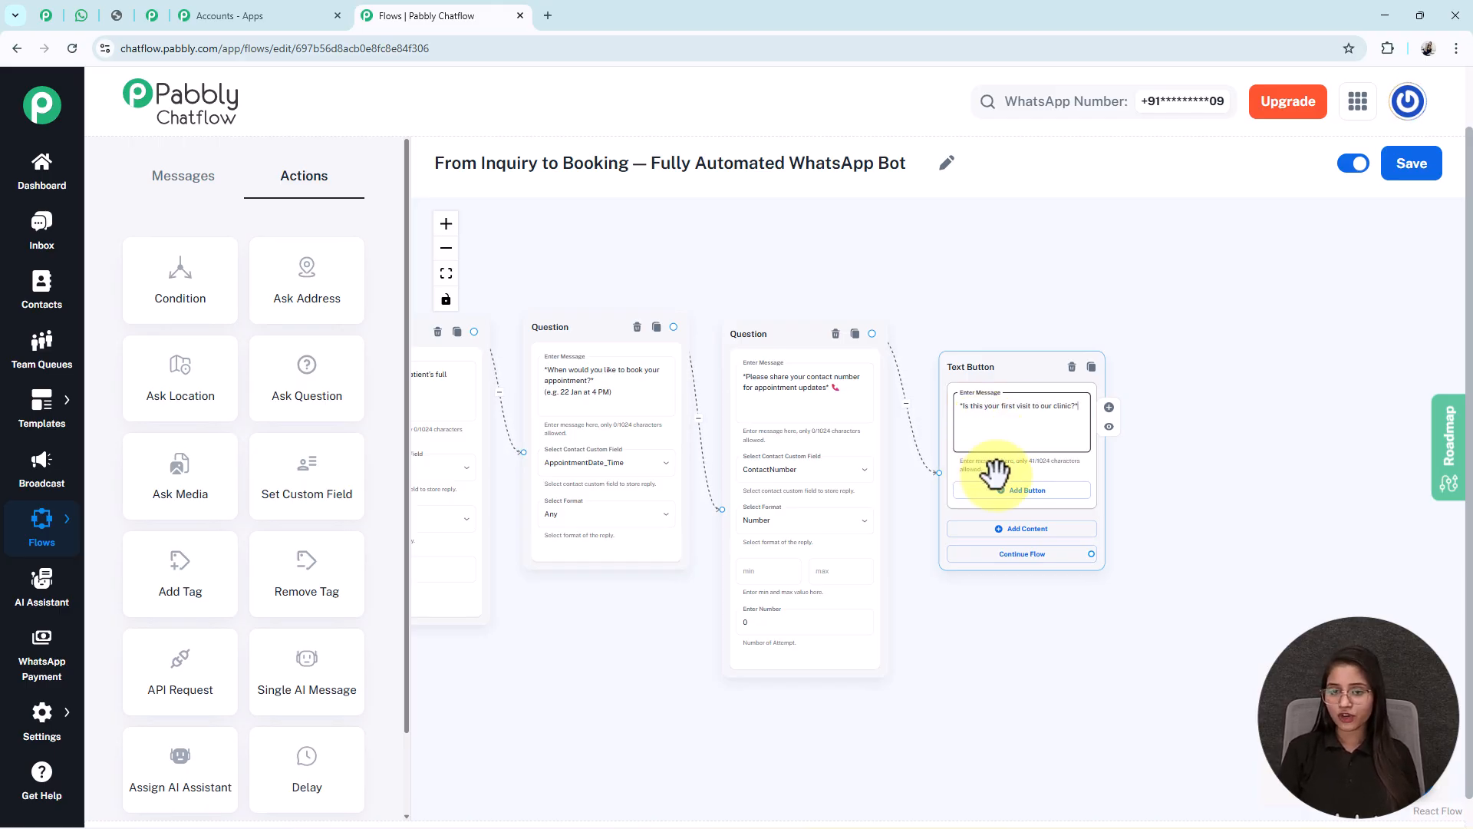
{"action": "left_click", "coordinate": [1001, 491]}
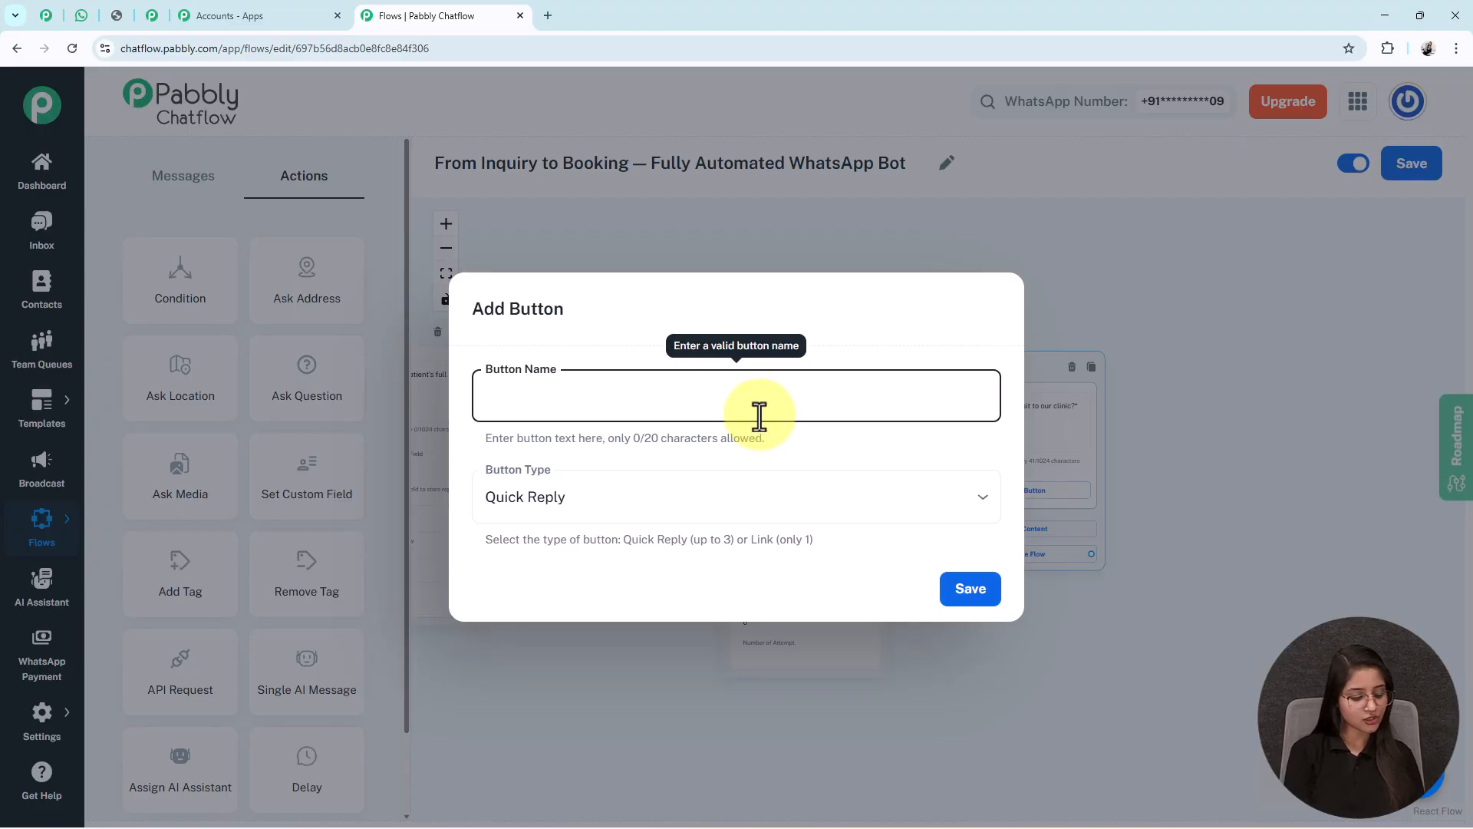
{"action": "type", "text": "Yes"}
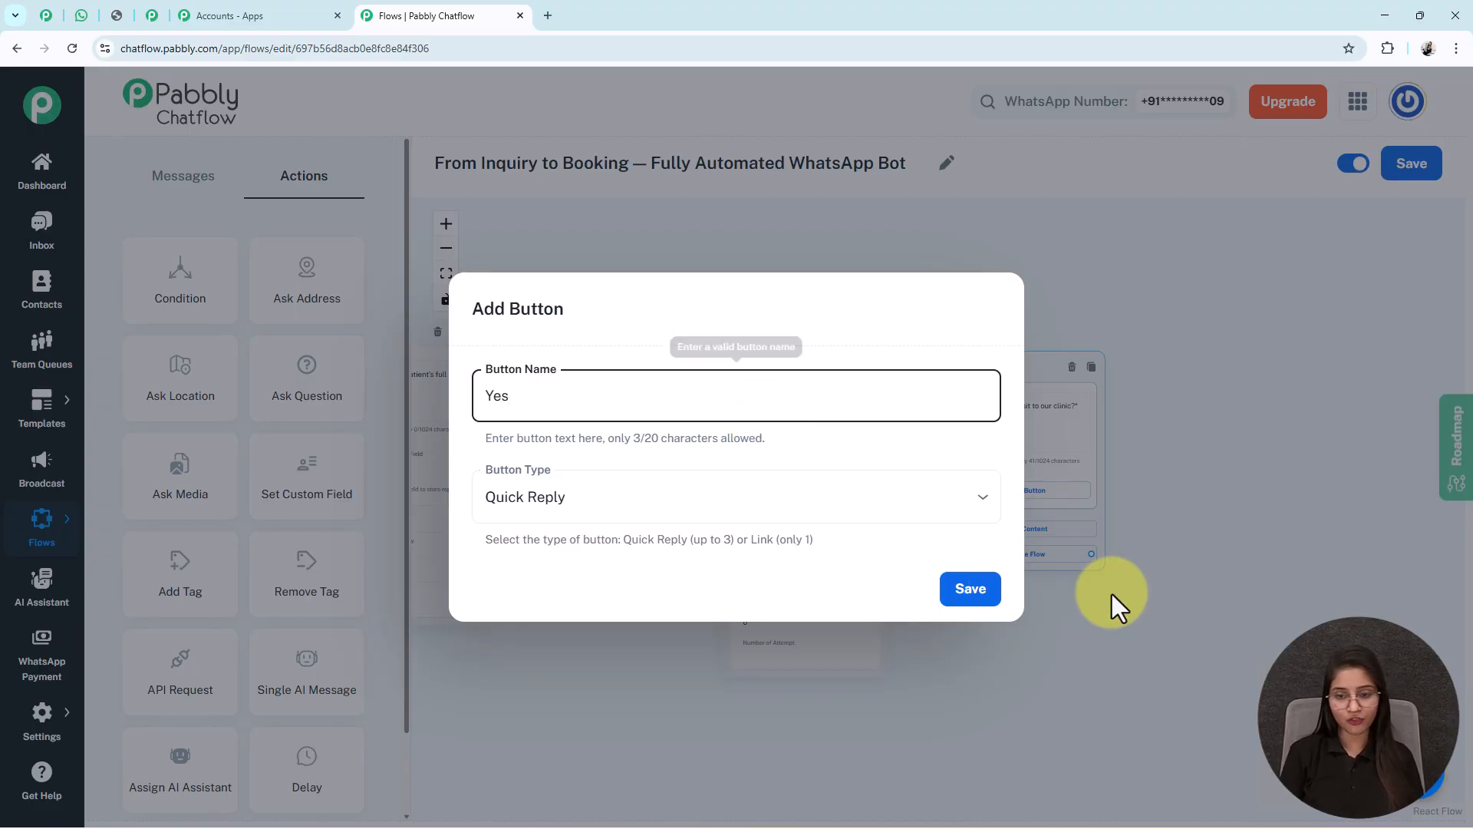
{"action": "left_click", "coordinate": [993, 597]}
{"action": "left_click", "coordinate": [1011, 541]}
{"action": "type", "text": "N"}
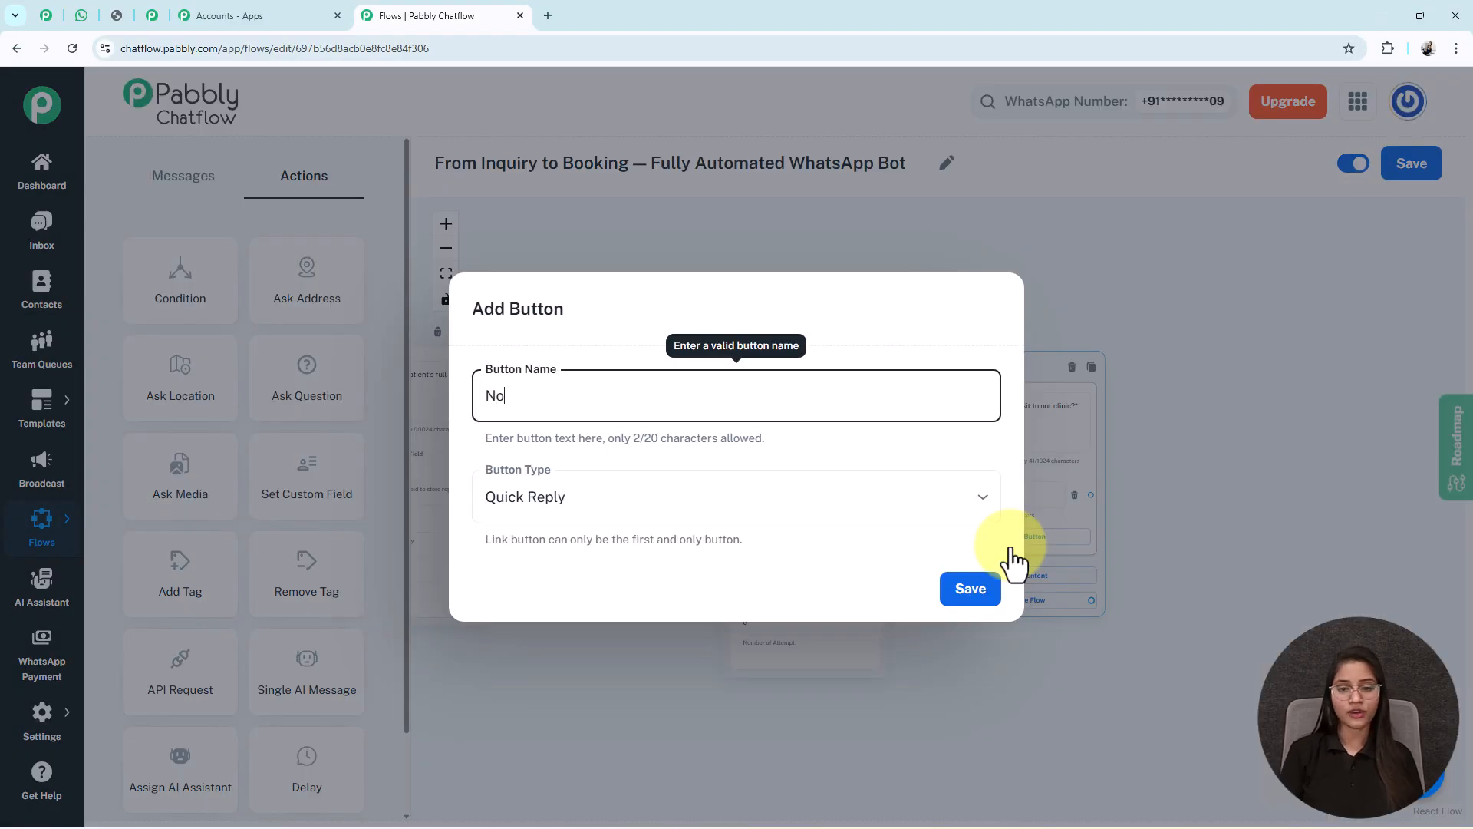
{"action": "type", "text": "o"}
{"action": "left_click", "coordinate": [969, 589]}
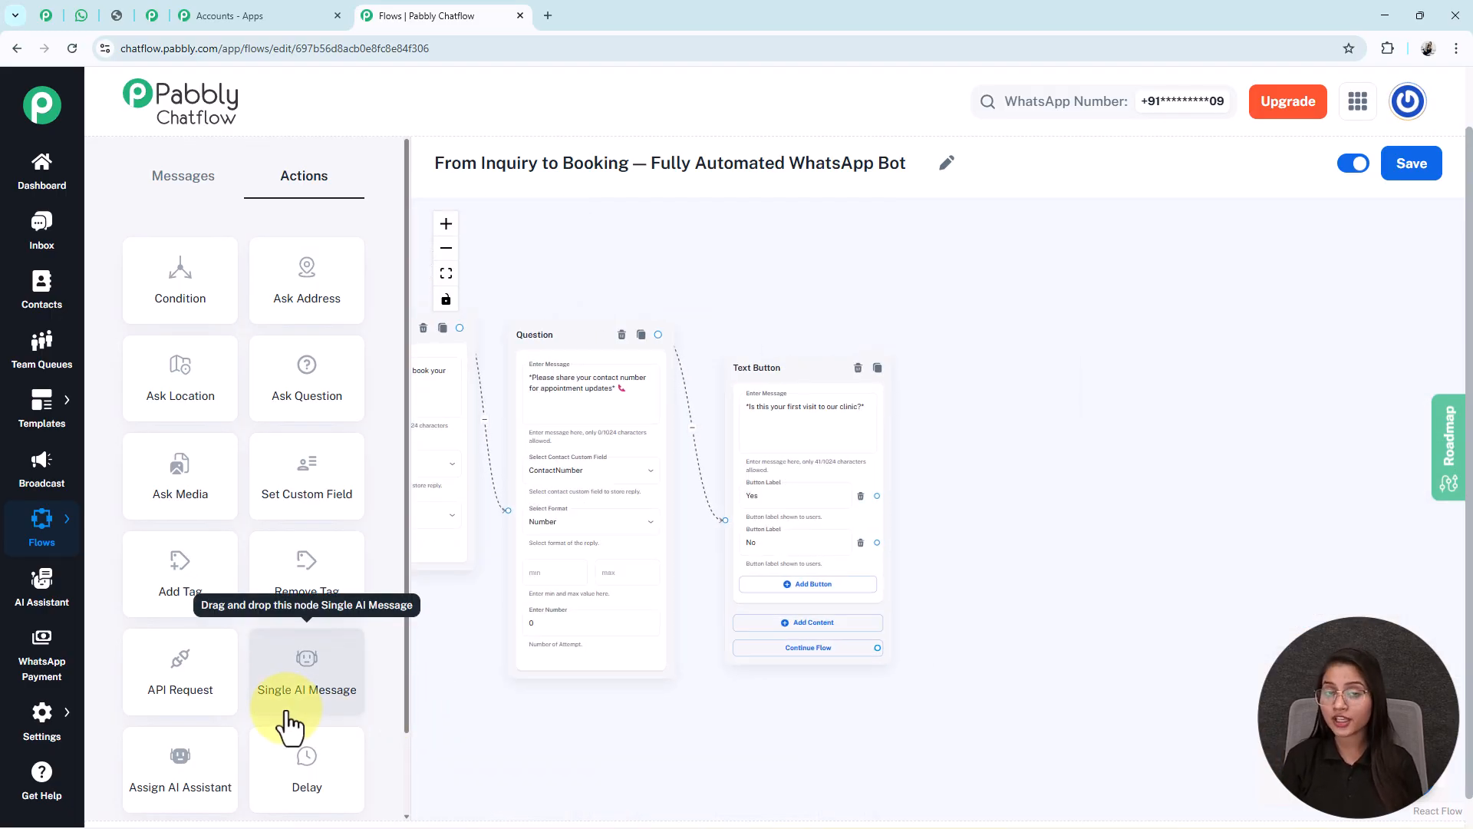
- Add a Text Button node after the Yes reply and paste the appointment summary message into it
{"action": "left_click_drag", "start_coordinate": [418, 703], "coordinate": [615, 704]}
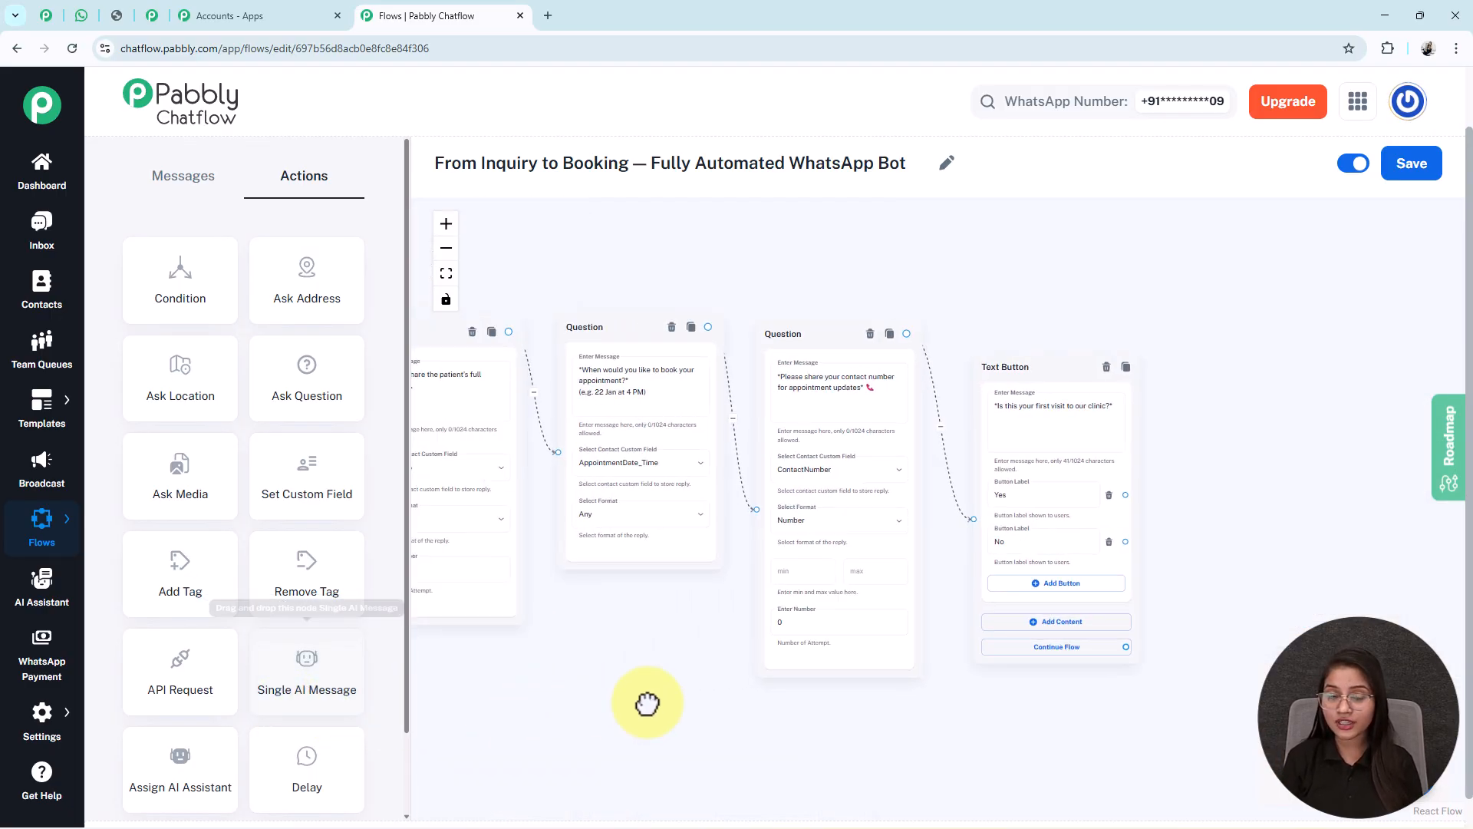
{"action": "scroll", "coordinate": [898, 678], "scroll_direction": "down", "scroll_amount": 3}
{"action": "left_click", "coordinate": [446, 273]}
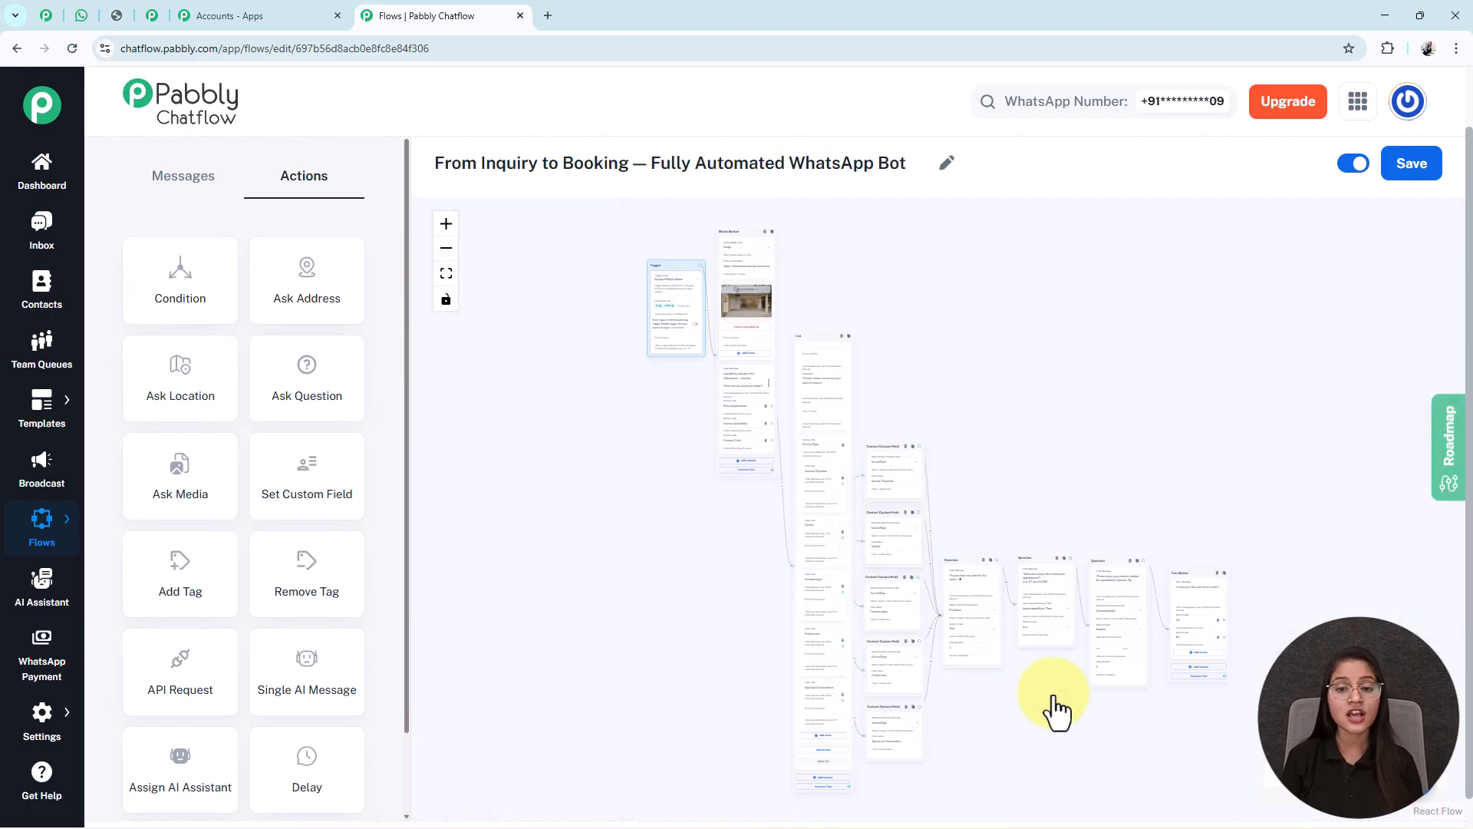
{"action": "left_click_drag", "start_coordinate": [928, 763], "coordinate": [653, 718]}
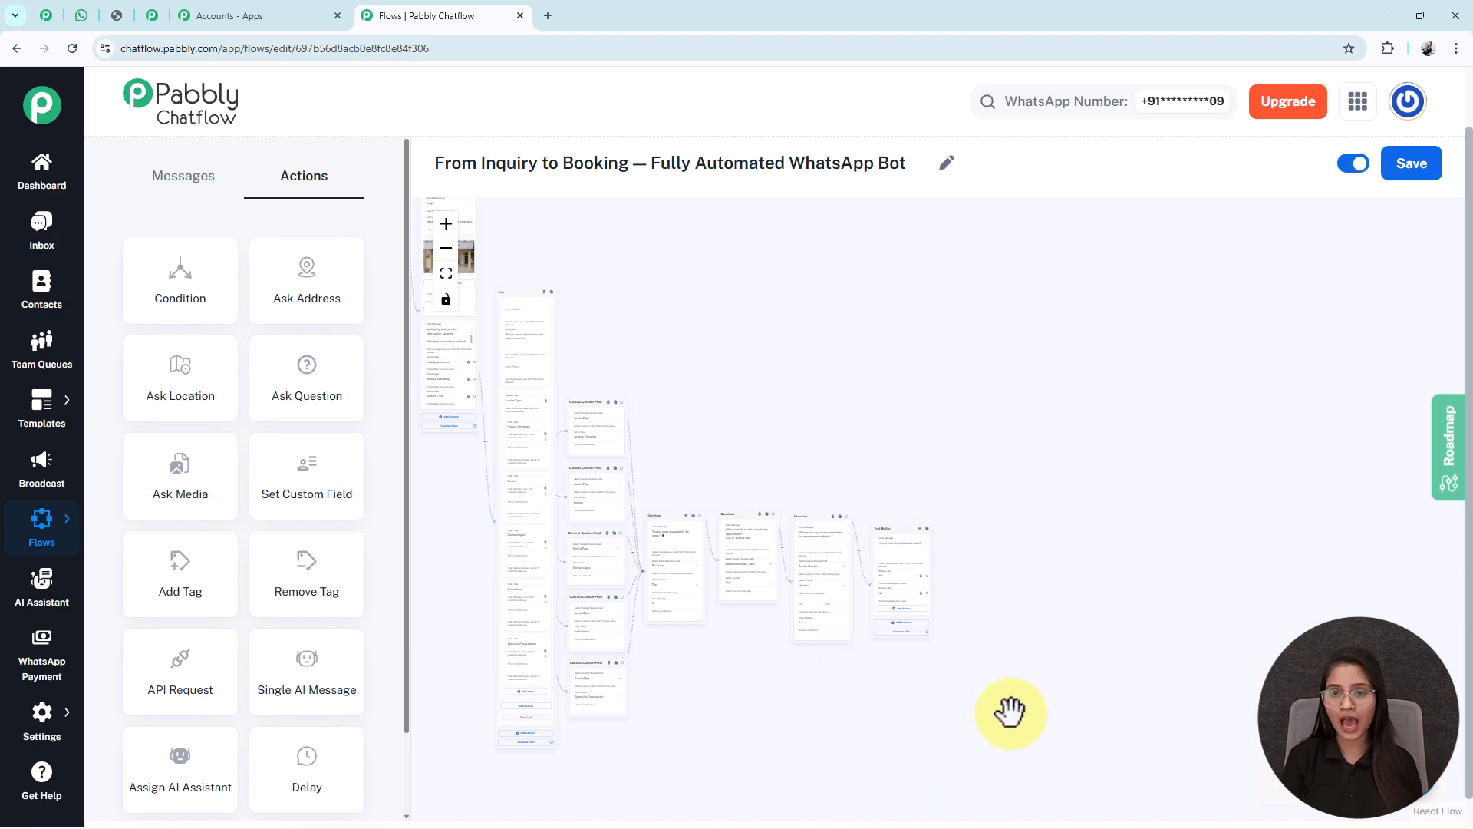
{"action": "left_click_drag", "start_coordinate": [1012, 712], "coordinate": [960, 687]}
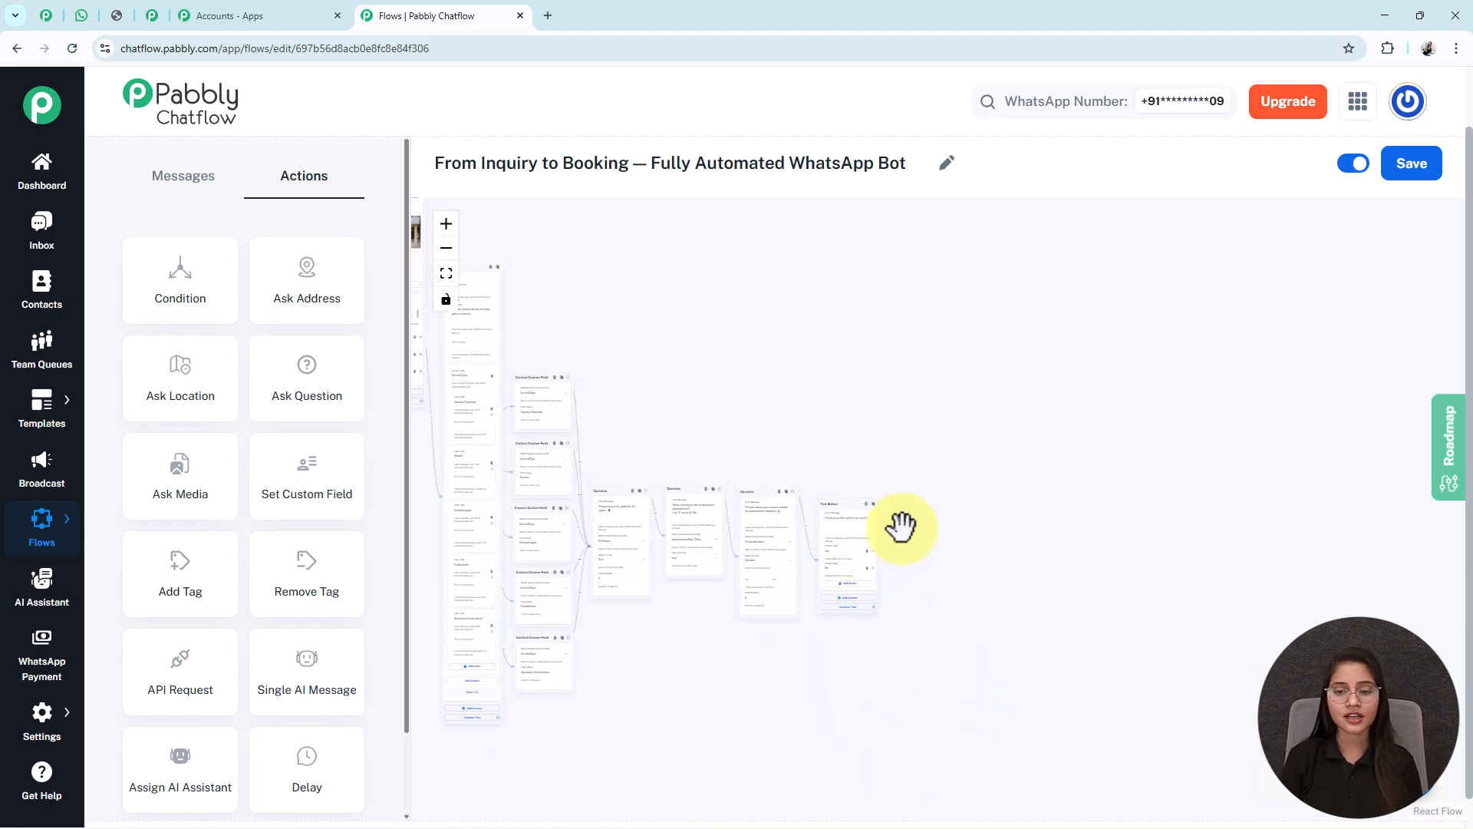
{"action": "left_click", "coordinate": [943, 505]}
{"action": "left_click_drag", "start_coordinate": [943, 493], "coordinate": [913, 503]}
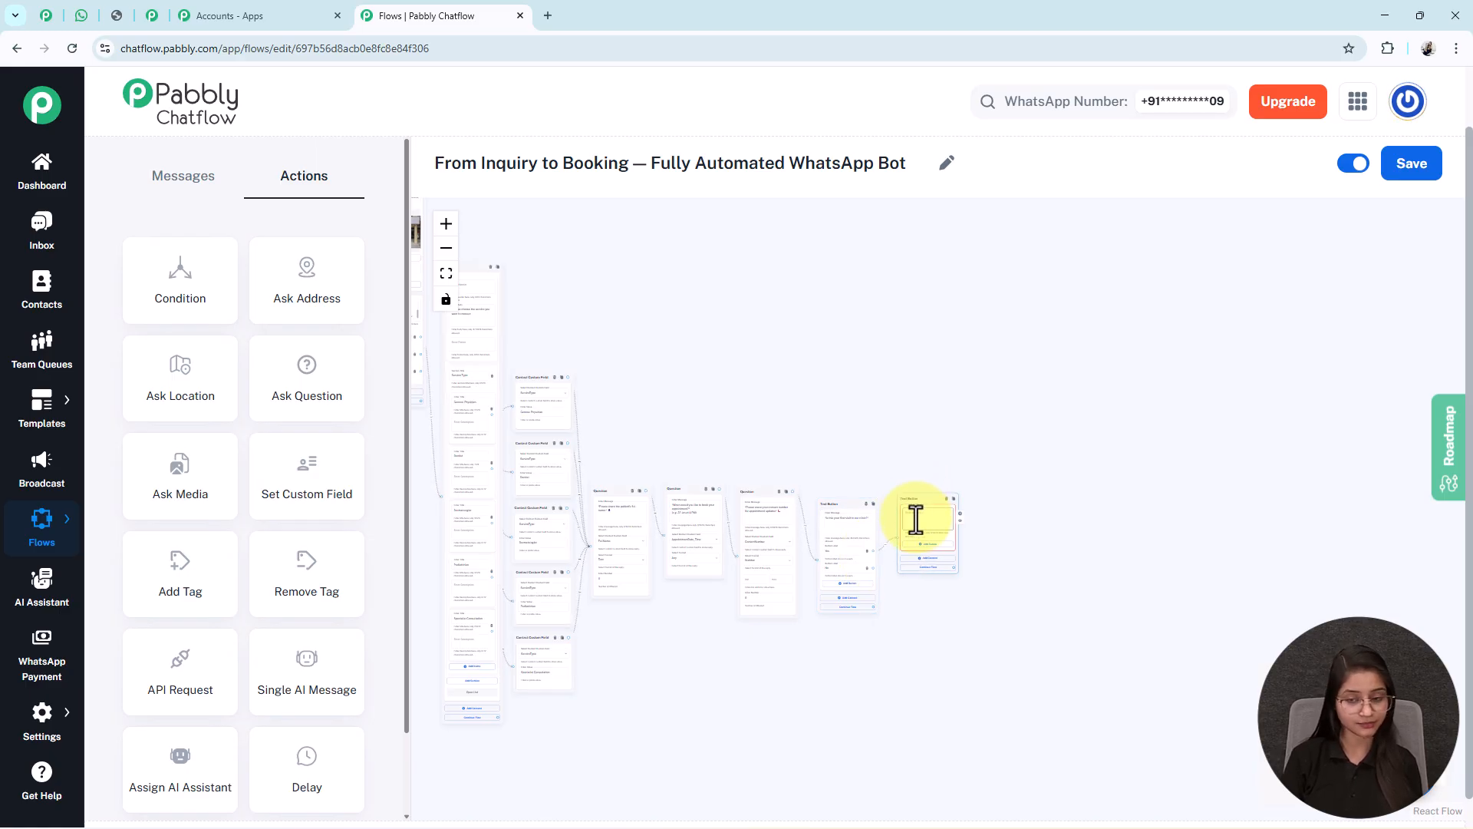
{"action": "scroll", "coordinate": [916, 520], "scroll_direction": "up", "scroll_amount": 5}
{"action": "left_click", "coordinate": [896, 520]}
{"action": "key", "text": "ctrl+v"}
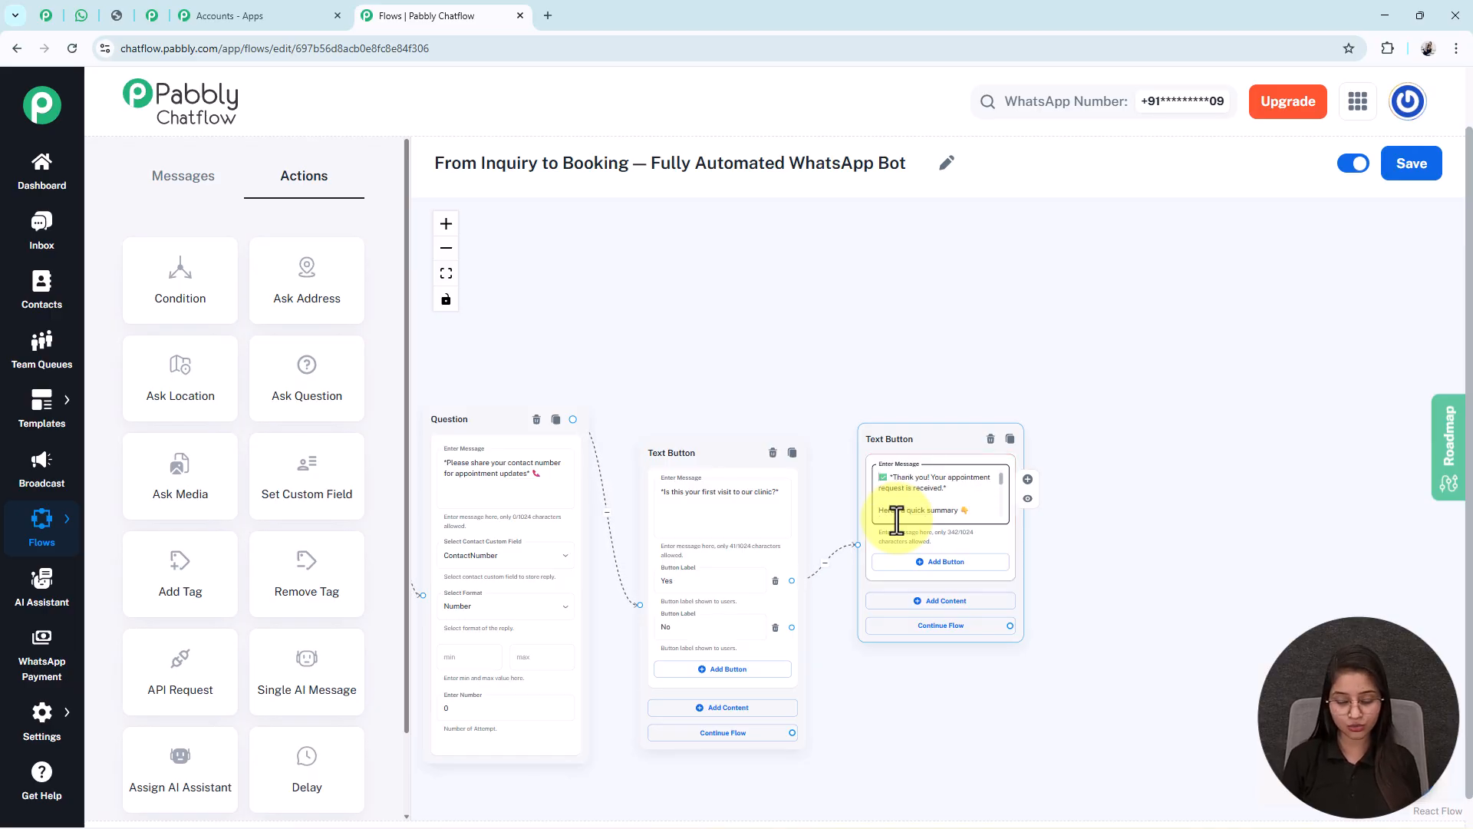
- Review the summary's $FullName, $ServiceType and $AppointmentDate_Time placeholders
{"action": "scroll", "coordinate": [897, 521], "scroll_direction": "up", "scroll_amount": 5}
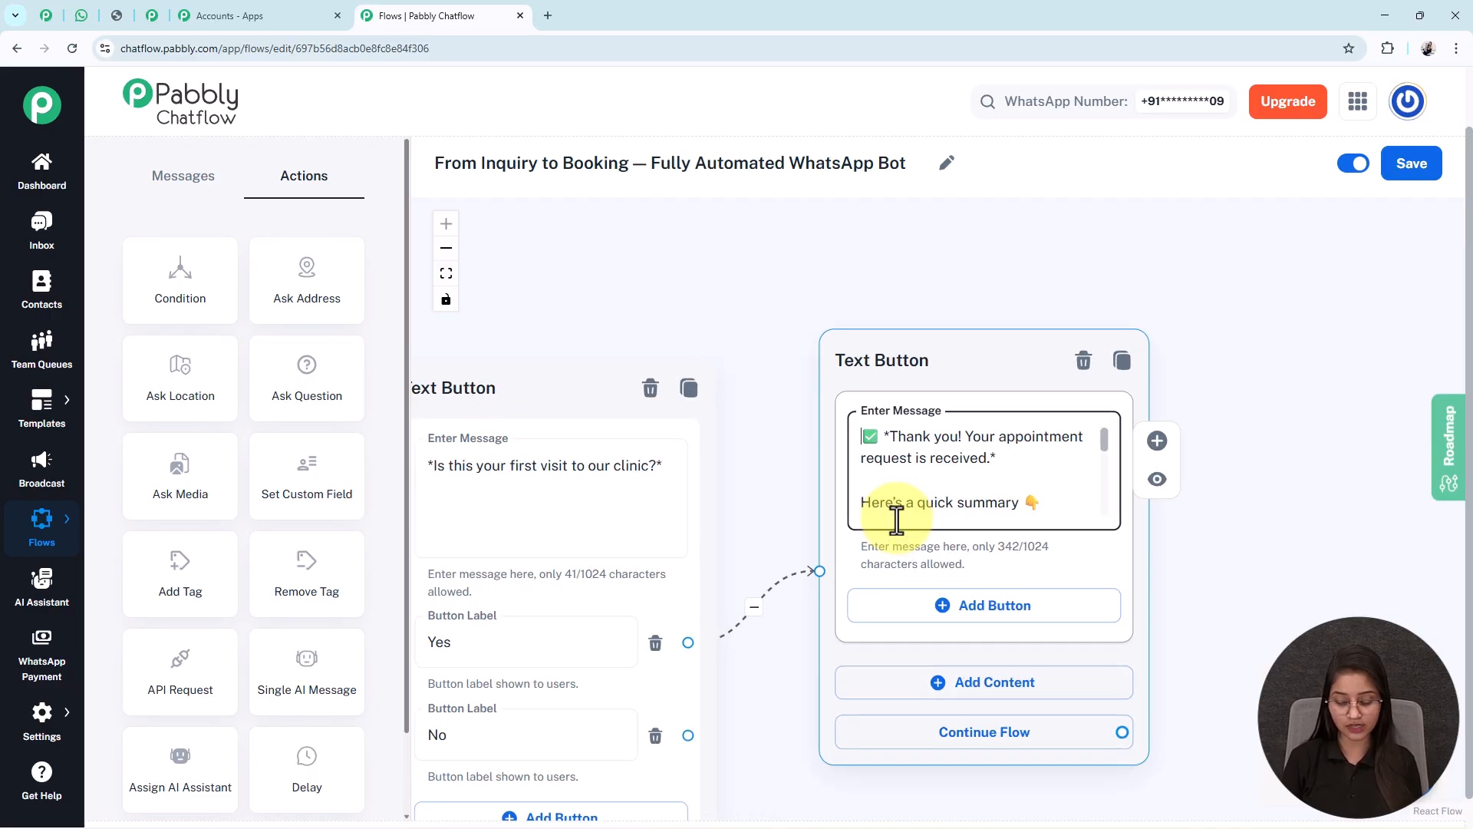
{"action": "scroll", "coordinate": [896, 521], "scroll_direction": "down", "scroll_amount": 1}
{"action": "scroll", "coordinate": [897, 520], "scroll_direction": "down", "scroll_amount": 3}
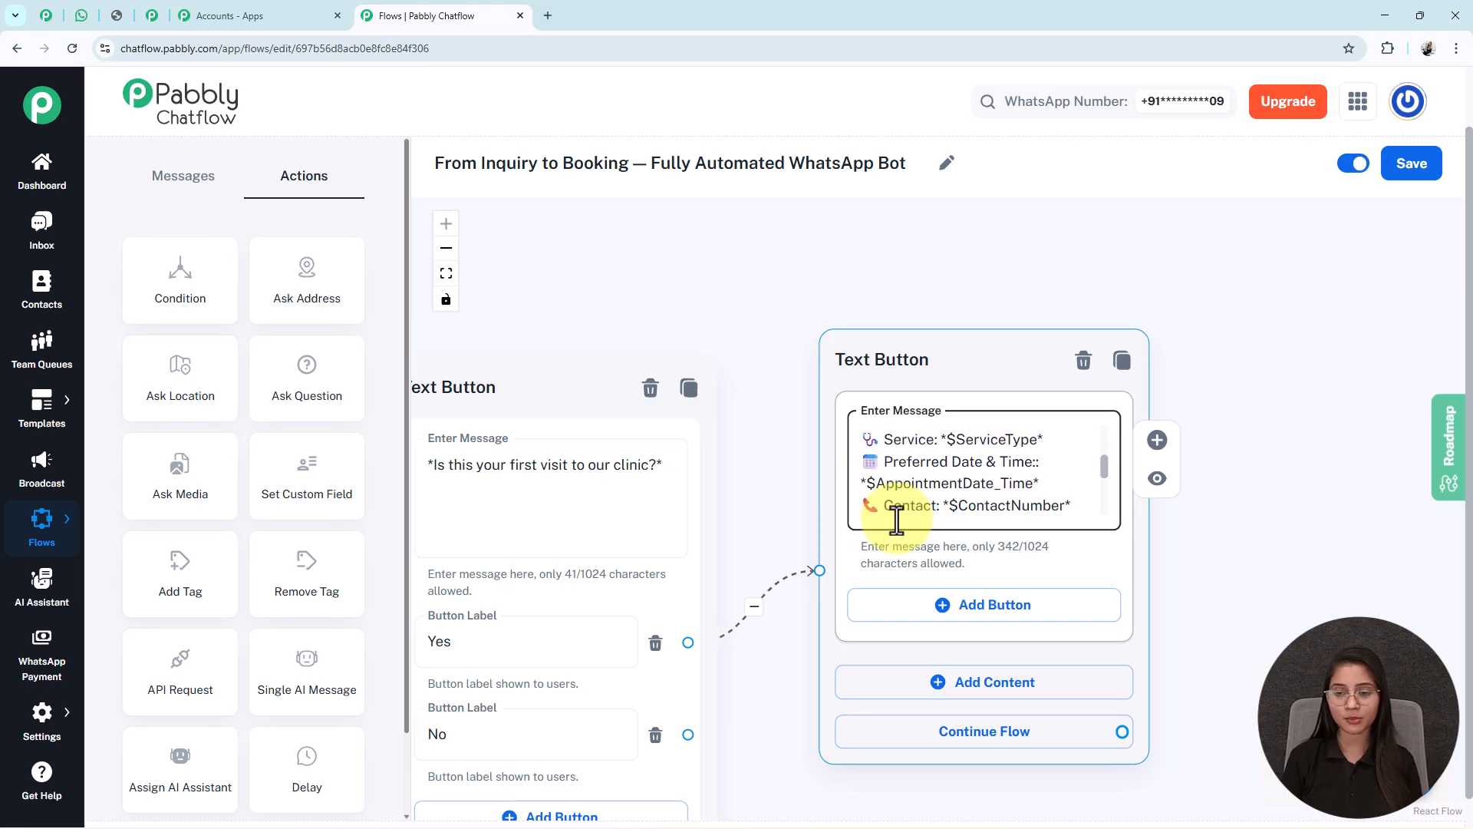
{"action": "left_click", "coordinate": [896, 521]}
{"action": "key", "text": "Up"}
{"action": "key", "text": "Up"}
{"action": "key", "text": "Up"}
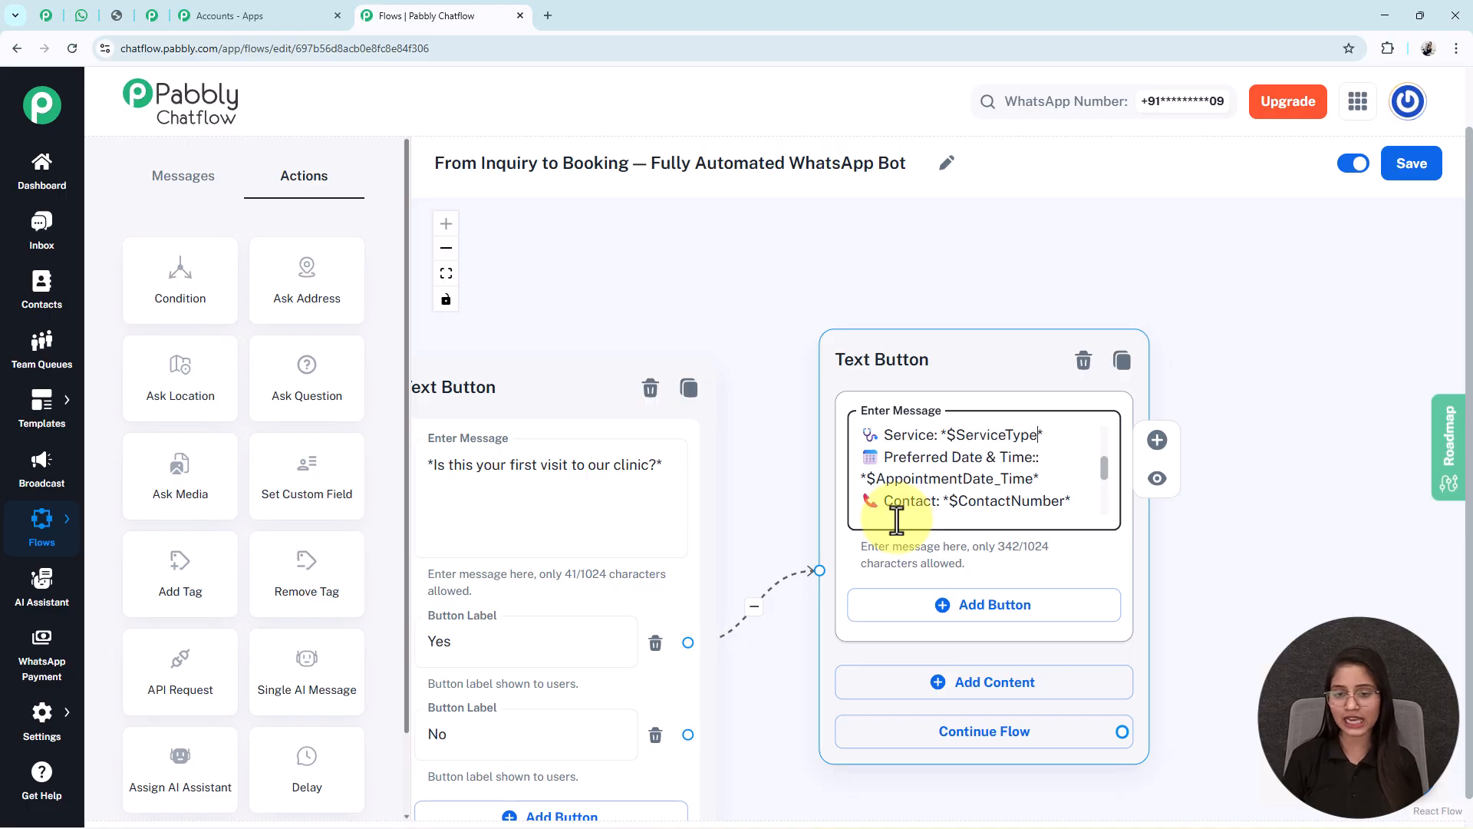
{"action": "double_click", "coordinate": [960, 435]}
{"action": "double_click", "coordinate": [982, 458]}
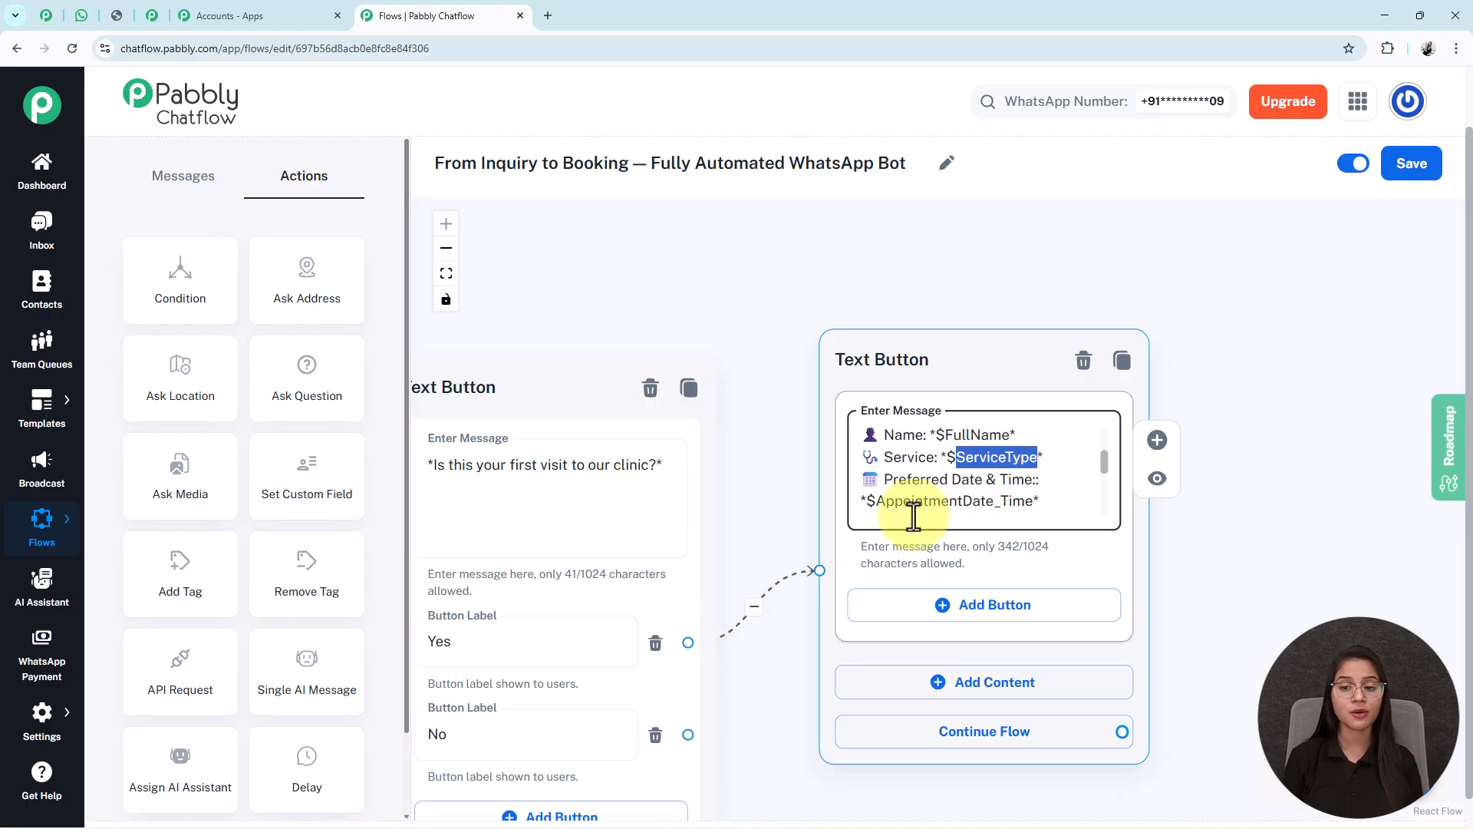
{"action": "double_click", "coordinate": [882, 501]}
- Pan the flow to show both Text Button nodes and the summary's FullName placeholder
{"action": "left_click_drag", "start_coordinate": [740, 526], "coordinate": [839, 362]}
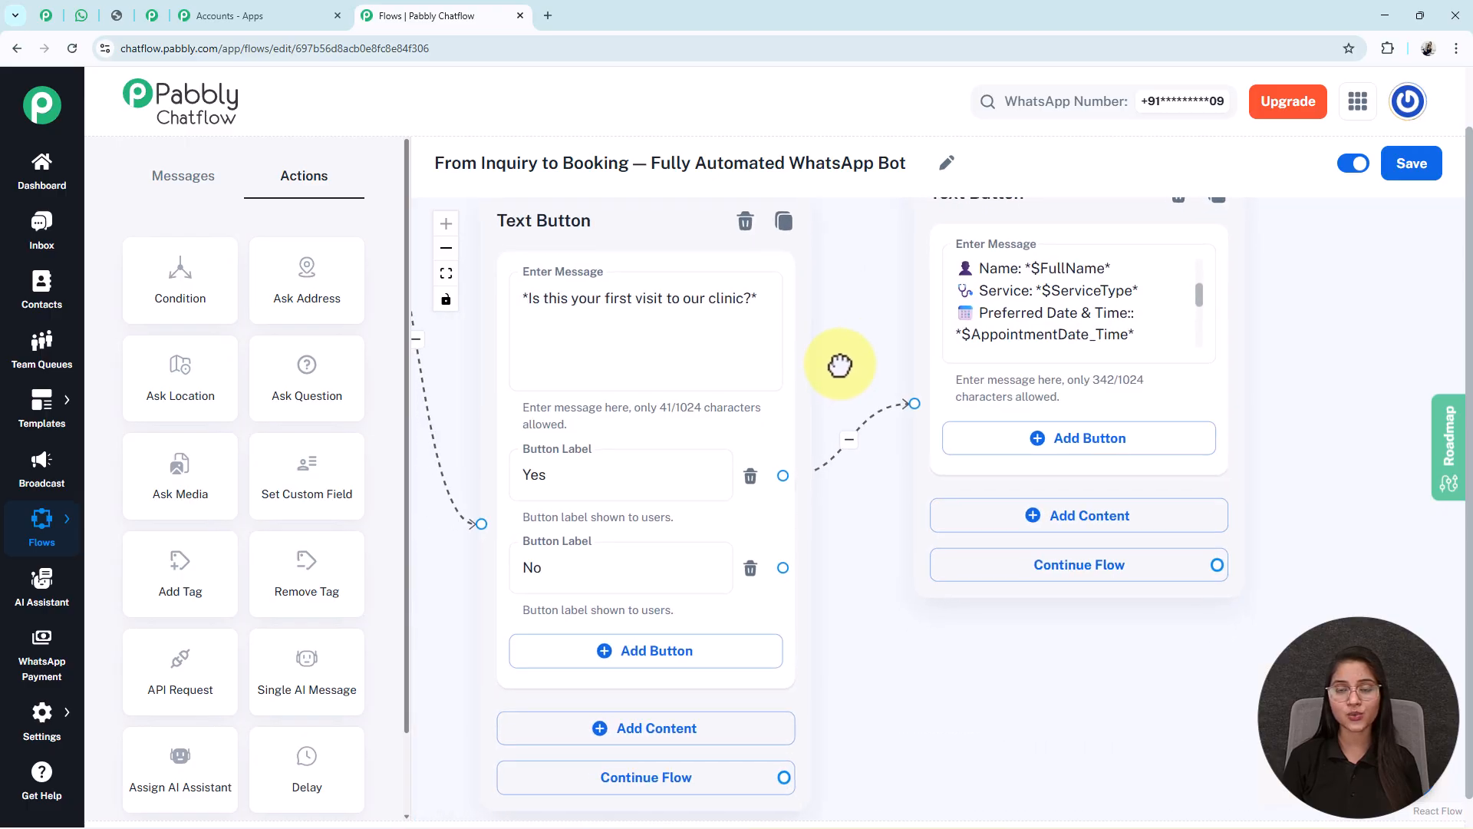
{"action": "left_click", "coordinate": [446, 273]}
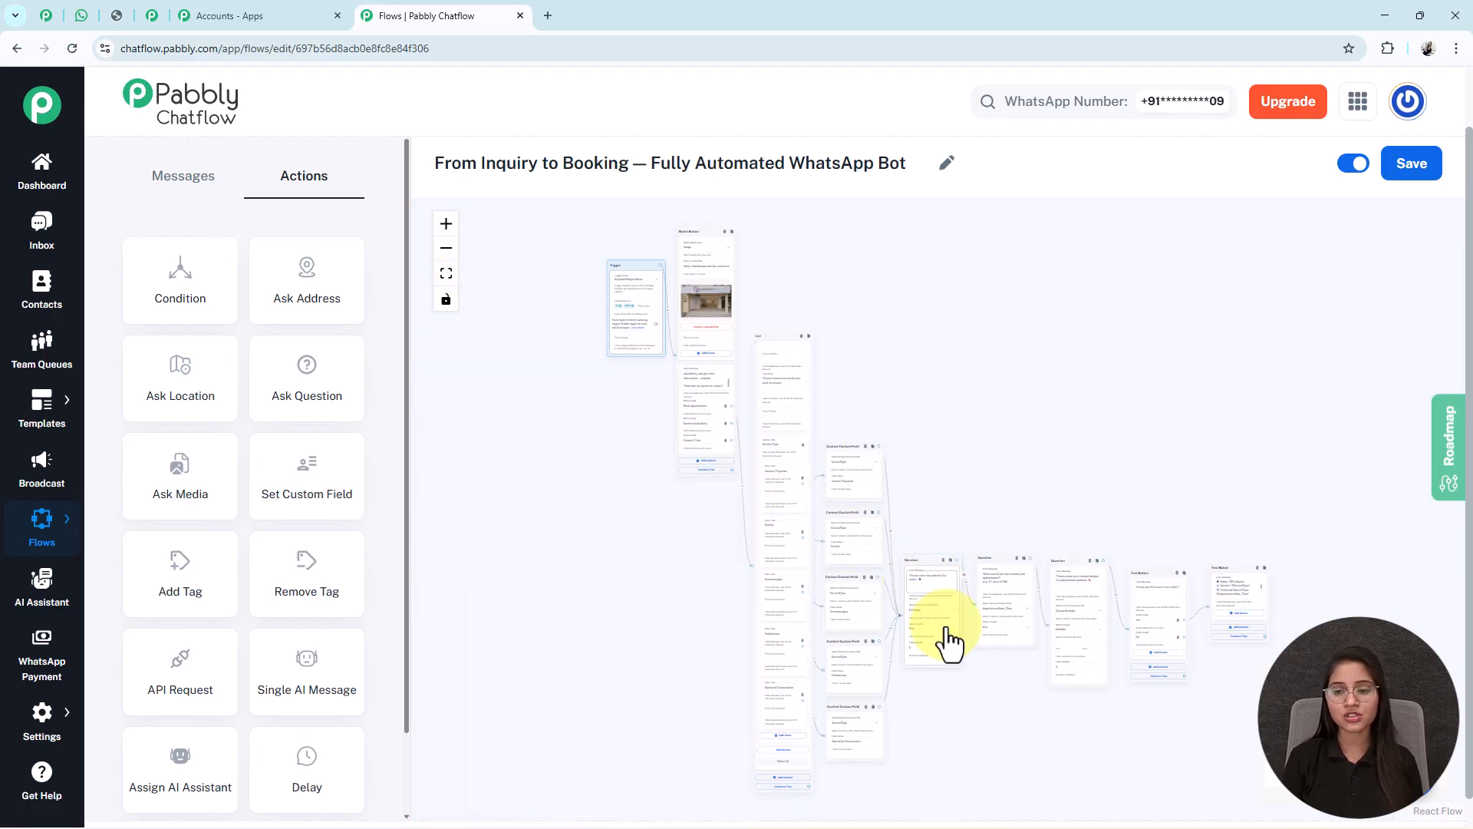
{"action": "scroll", "coordinate": [782, 566], "scroll_direction": "up", "scroll_amount": 5}
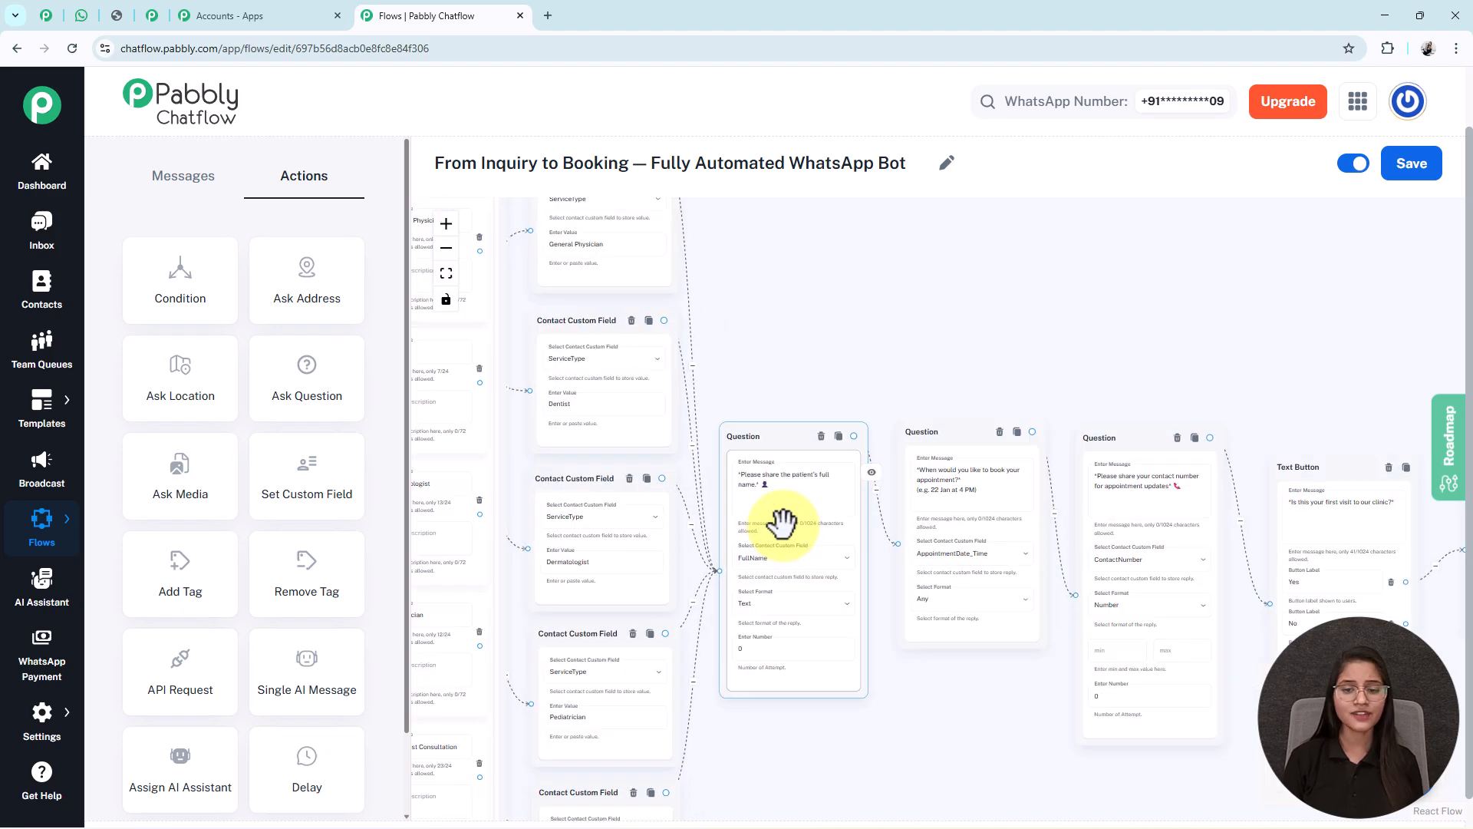
{"action": "scroll", "coordinate": [799, 526], "scroll_direction": "up", "scroll_amount": 3}
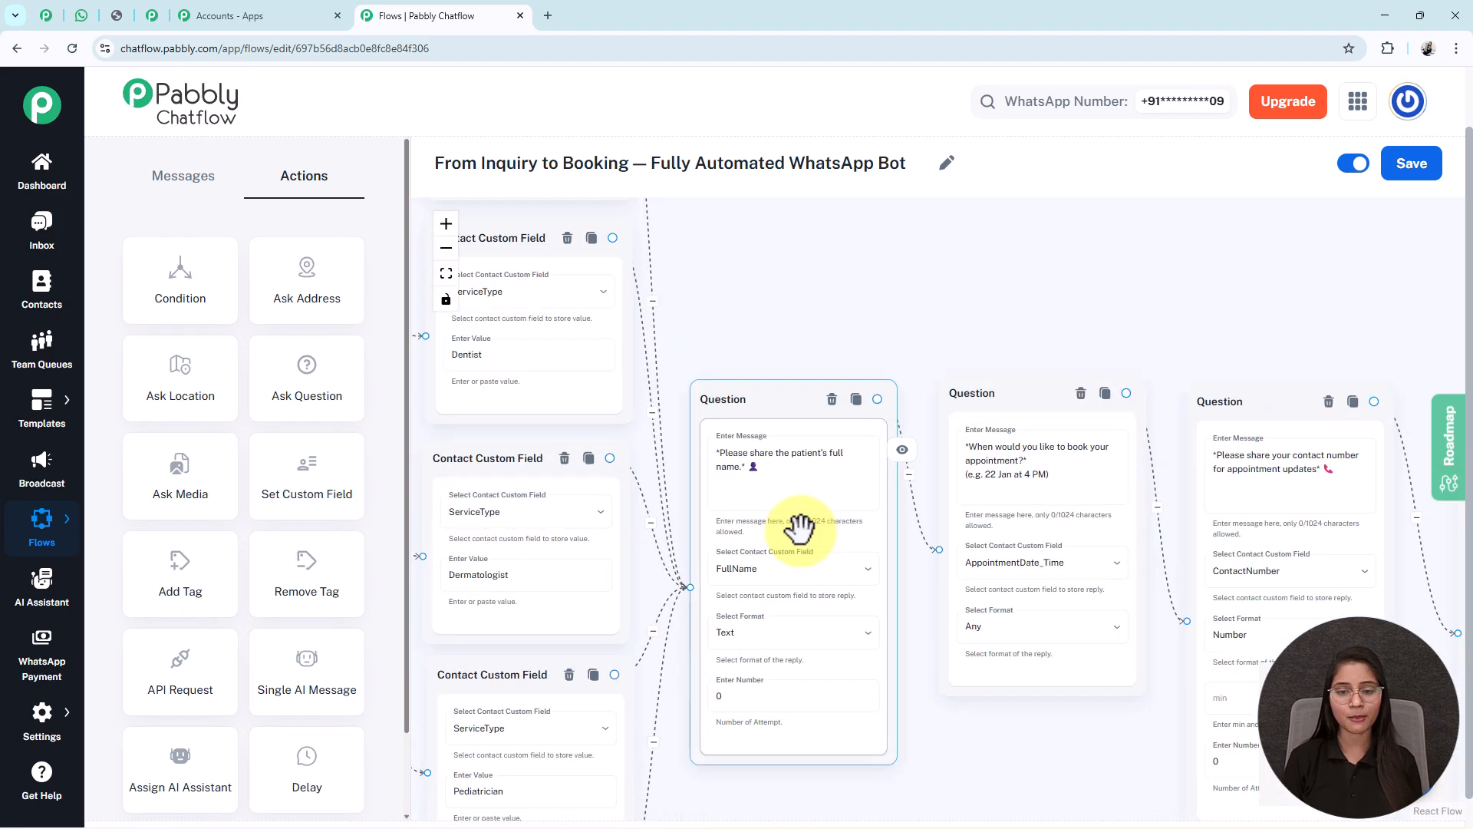
{"action": "left_click_drag", "start_coordinate": [884, 800], "coordinate": [415, 629]}
{"action": "left_click_drag", "start_coordinate": [1003, 733], "coordinate": [469, 742]}
{"action": "double_click", "coordinate": [940, 323]}
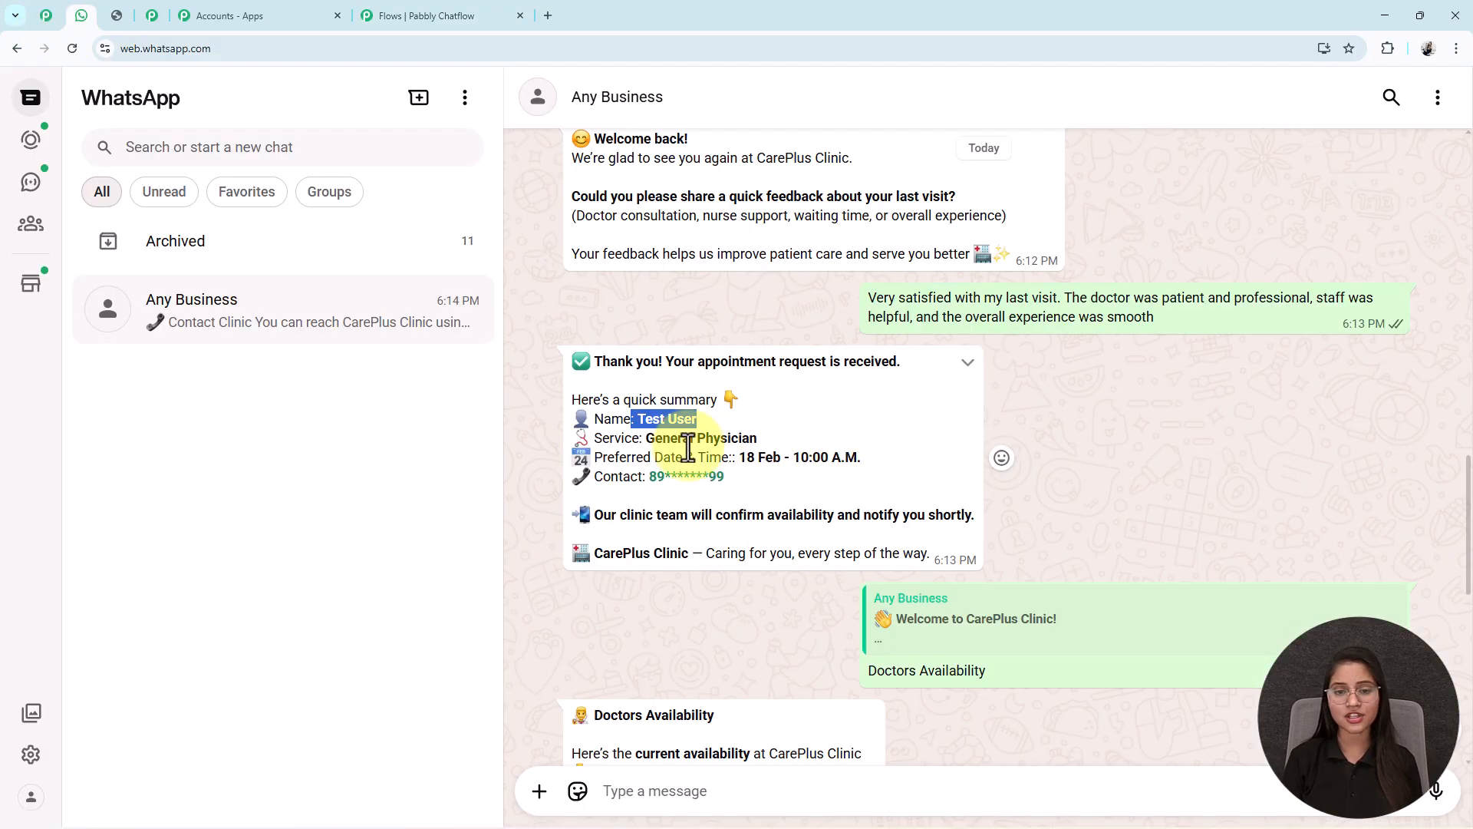
- Check the filled-in Name line in WhatsApp's summary reply, then return to the Chatflow editor
{"action": "scroll", "coordinate": [1414, 319], "scroll_direction": "up", "scroll_amount": 6}
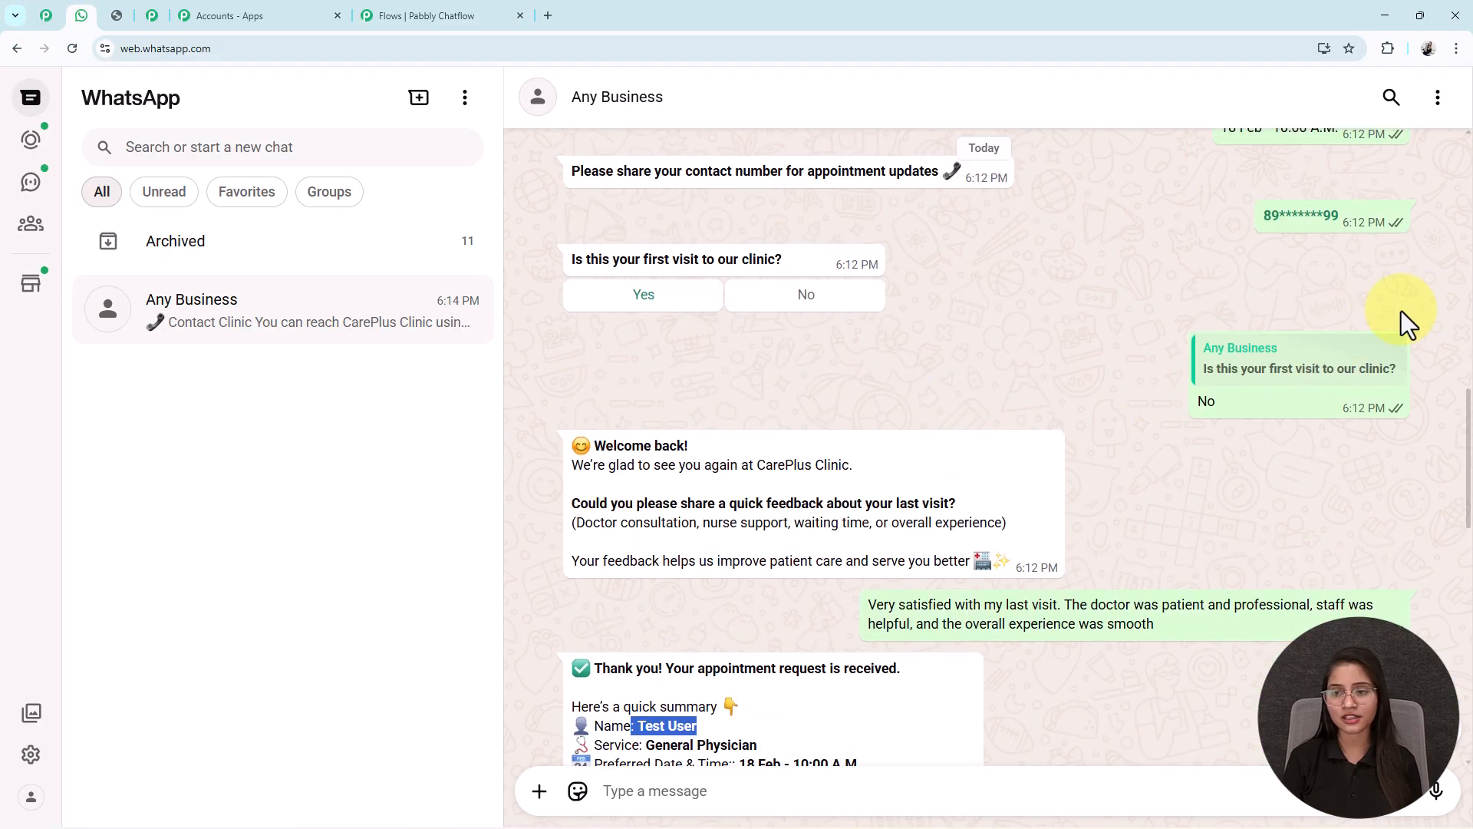
{"action": "scroll", "coordinate": [1333, 205], "scroll_direction": "up", "scroll_amount": 1}
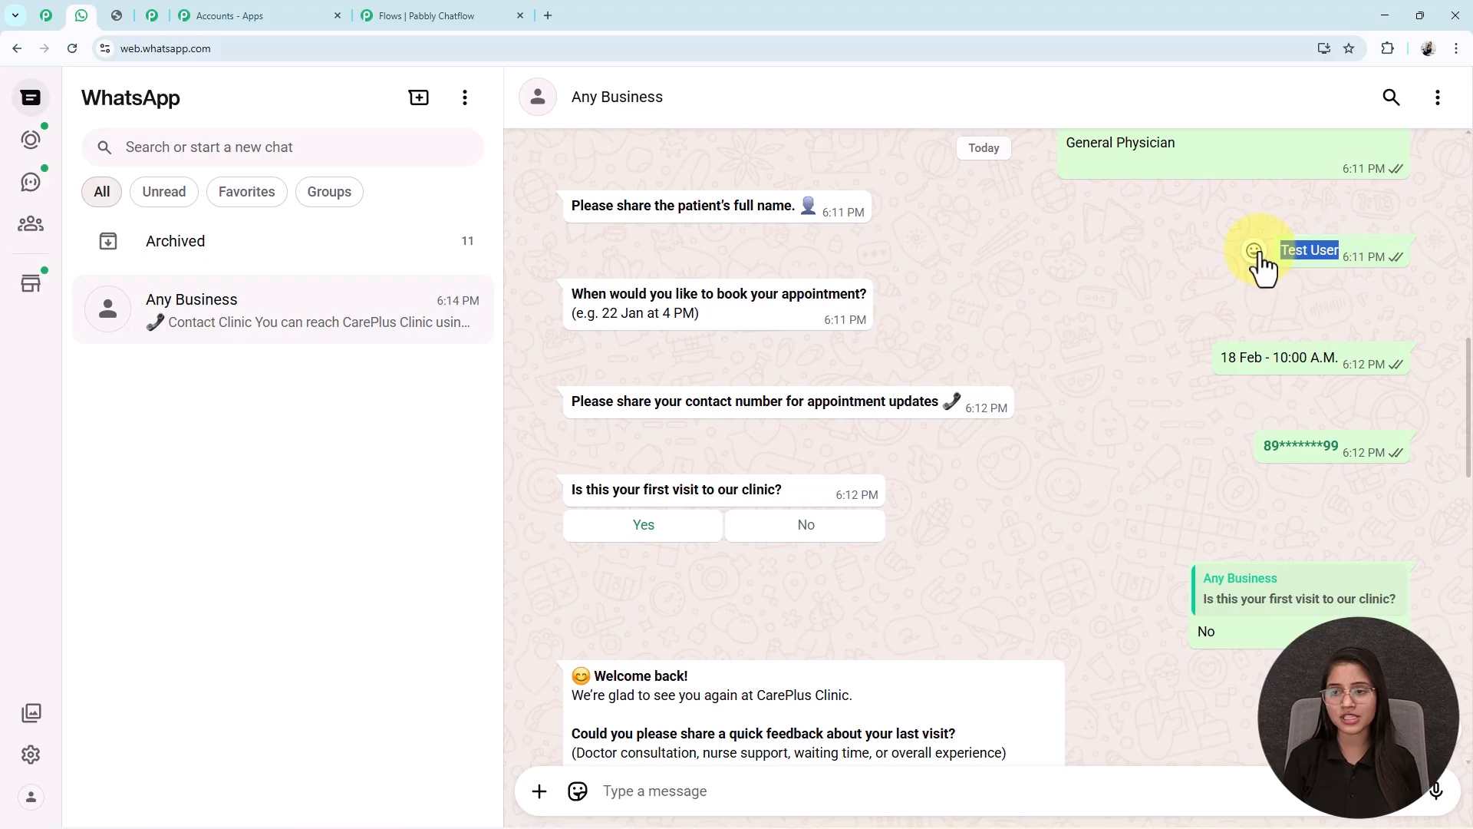
{"action": "scroll", "coordinate": [766, 618], "scroll_direction": "down", "scroll_amount": 6}
{"action": "left_click_drag", "start_coordinate": [695, 498], "coordinate": [606, 518]}
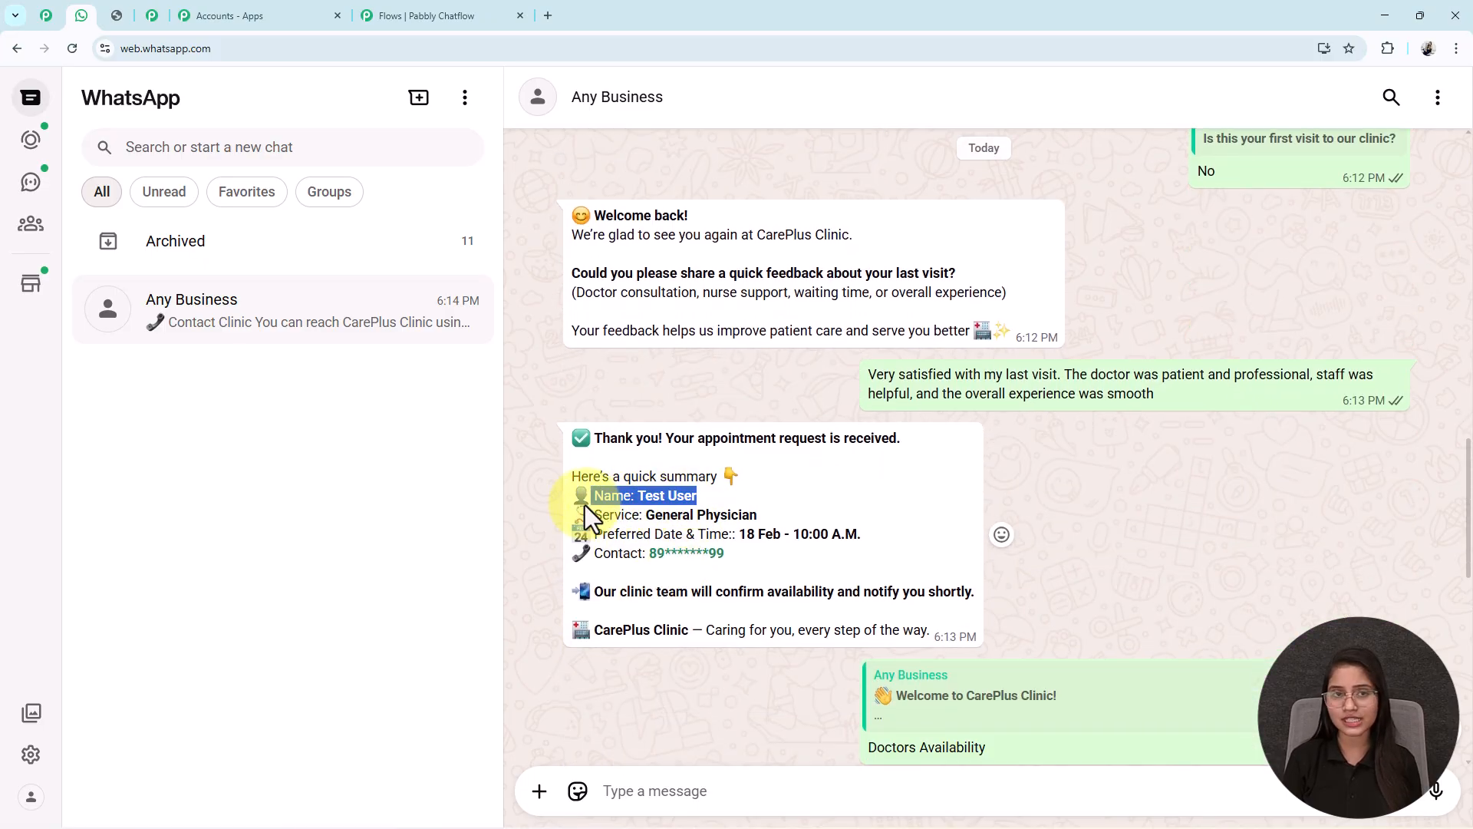
{"action": "left_click", "coordinate": [388, 13]}
- Move the summary Text Button node right to make room for the No branch
{"action": "scroll", "coordinate": [473, 423], "scroll_direction": "left", "scroll_amount": 6}
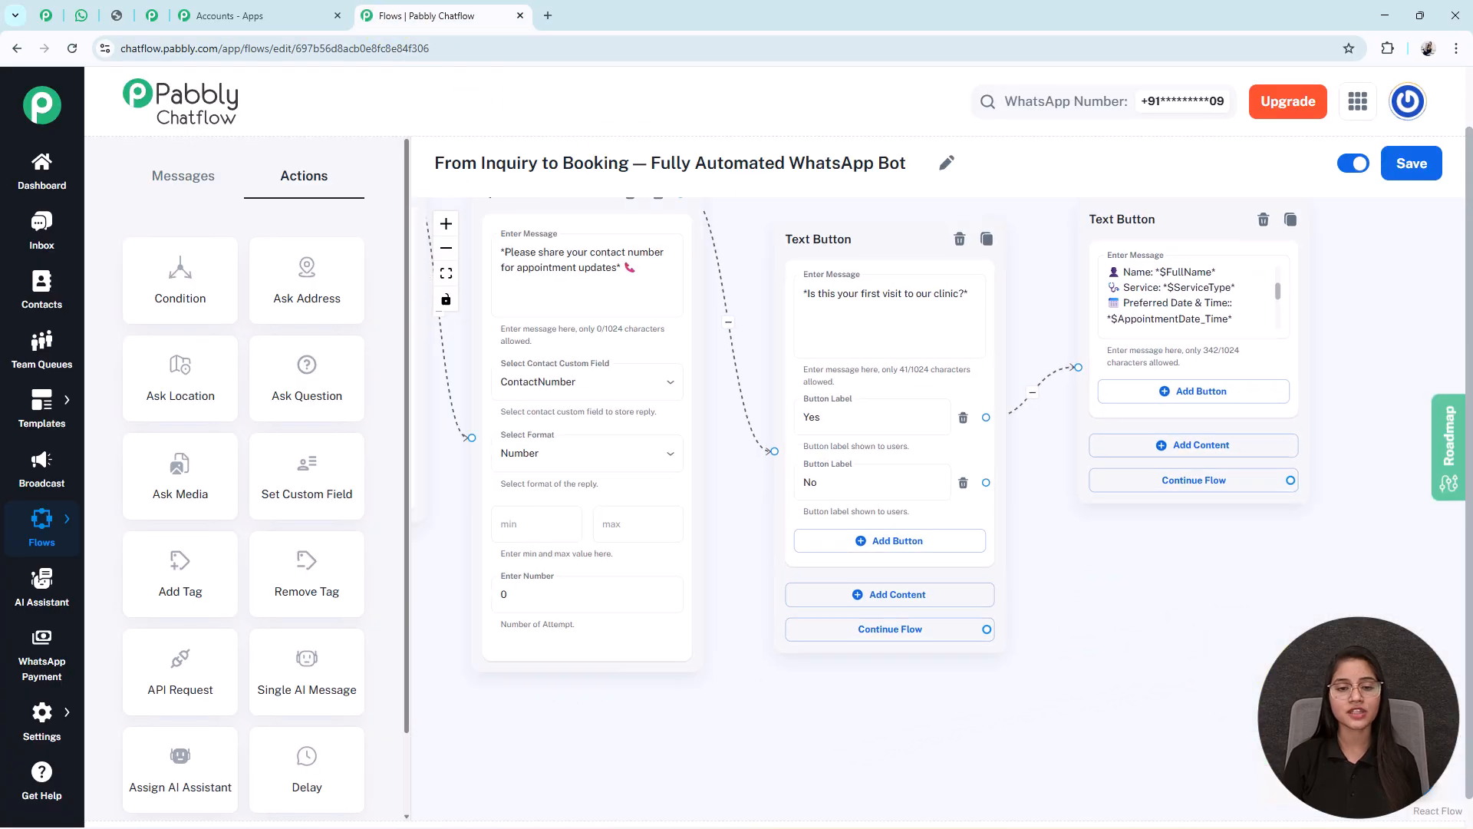
{"action": "left_click_drag", "start_coordinate": [1338, 518], "coordinate": [898, 657]}
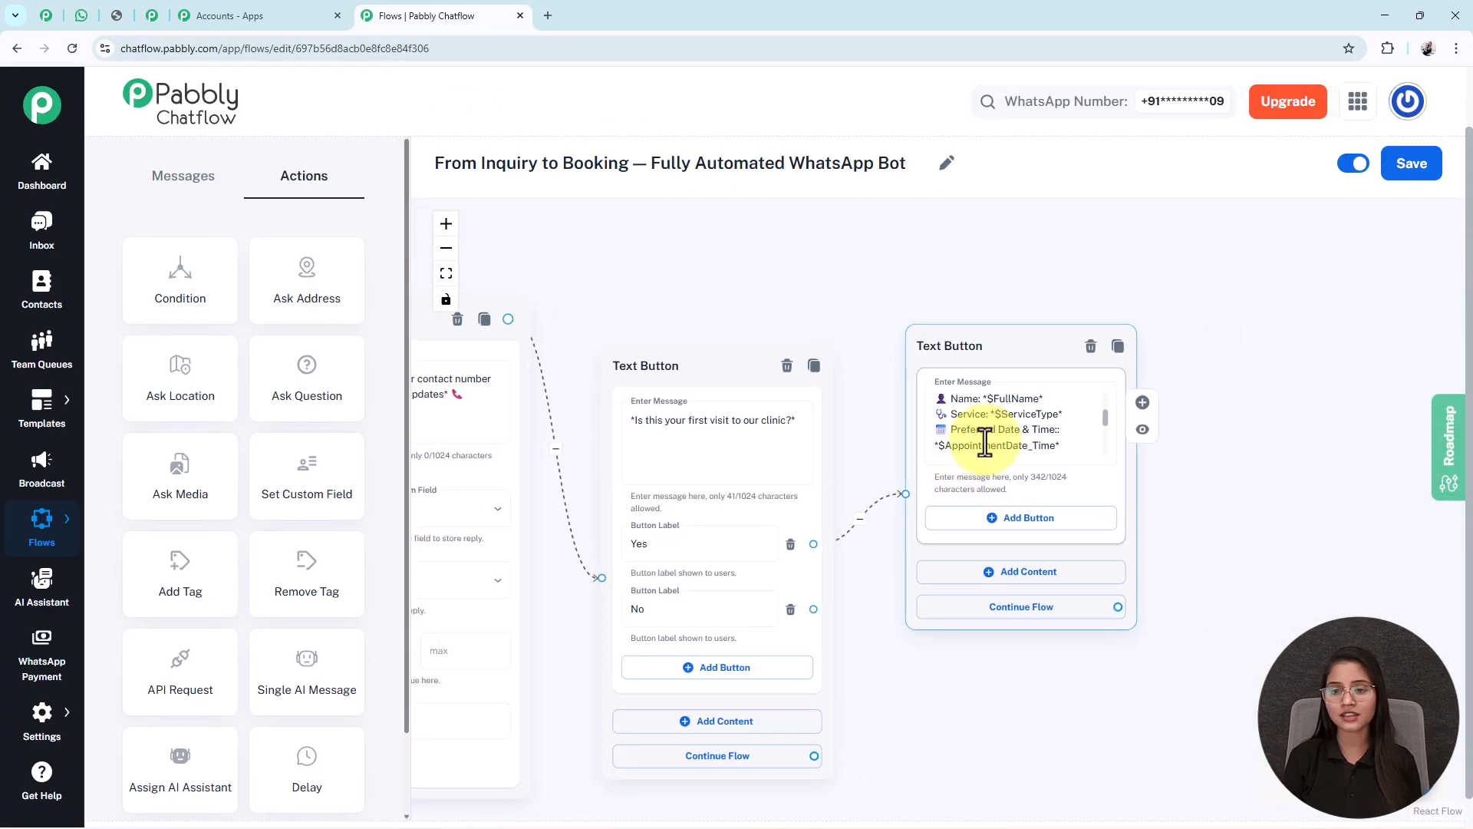
{"action": "left_click", "coordinate": [991, 407]}
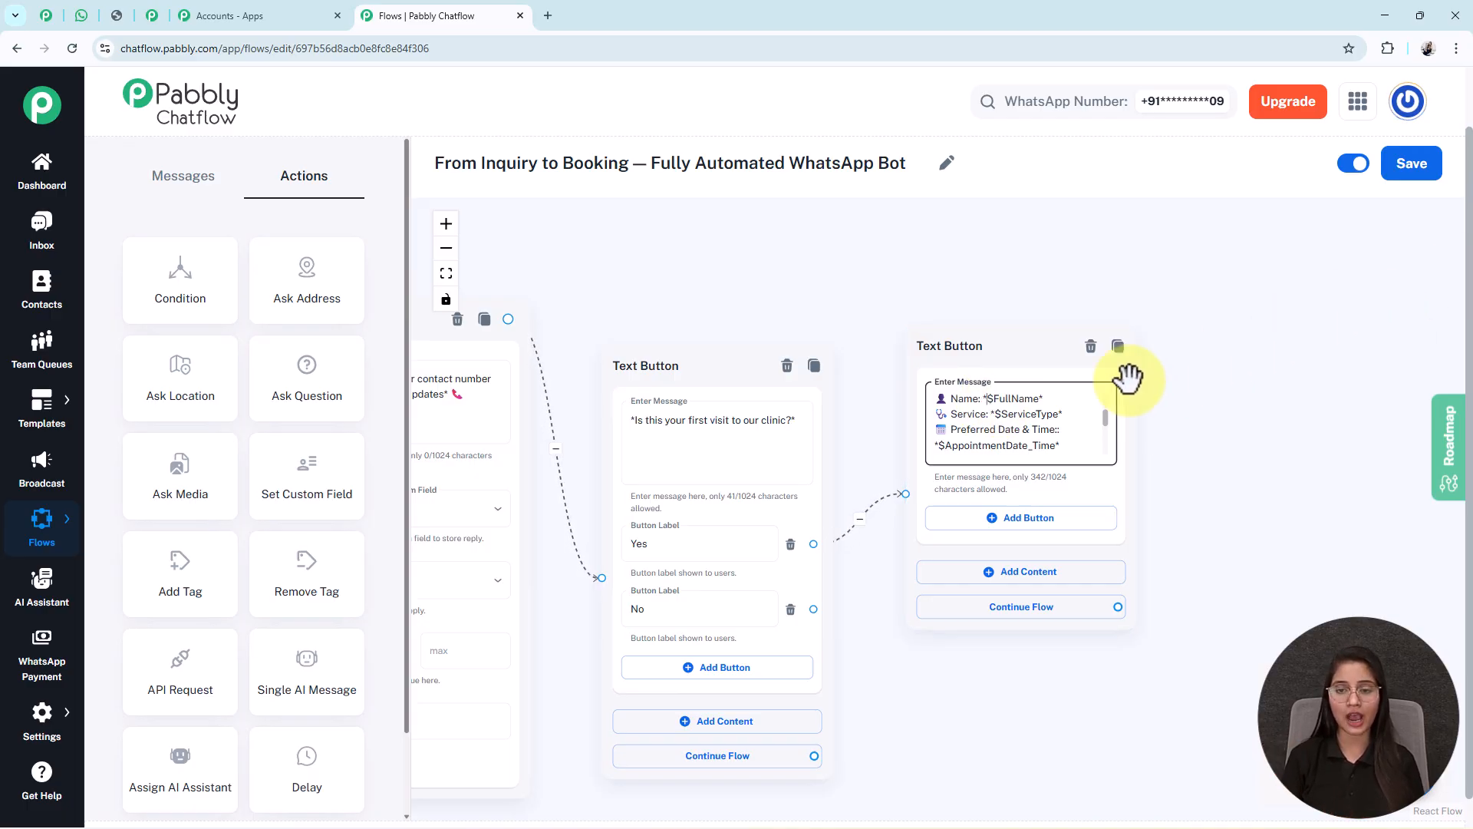
{"action": "left_click_drag", "start_coordinate": [957, 346], "coordinate": [1065, 323]}
{"action": "left_click_drag", "start_coordinate": [846, 669], "coordinate": [1095, 426]}
- Add a feedback Question after No that saves to Feedback and leads into the summary
{"action": "left_click", "coordinate": [905, 453]}
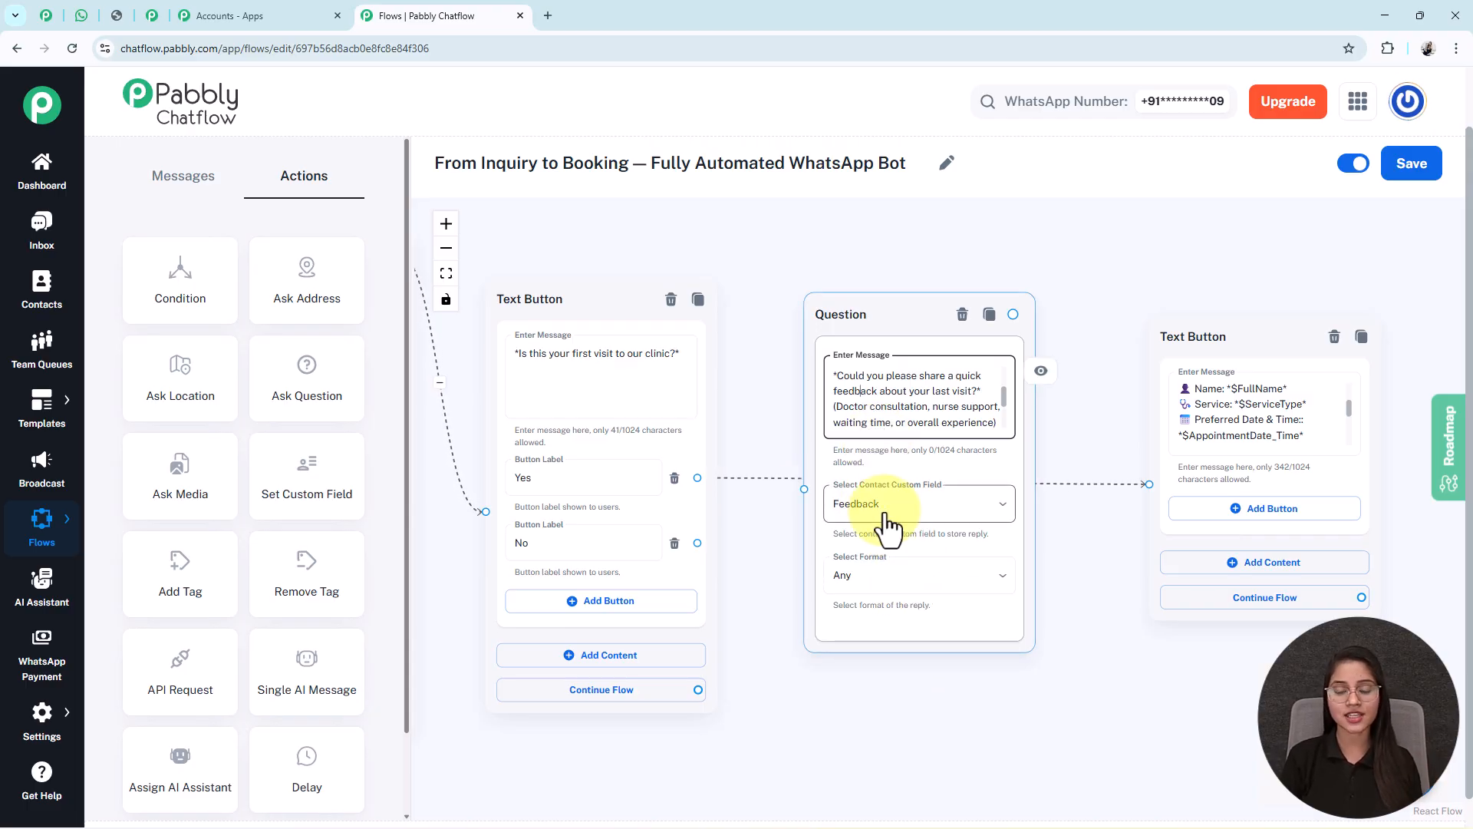
{"action": "left_click_drag", "start_coordinate": [842, 349], "coordinate": [851, 507]}
{"action": "left_click_drag", "start_coordinate": [699, 542], "coordinate": [807, 656]}
{"action": "left_click_drag", "start_coordinate": [945, 457], "coordinate": [1079, 470]}
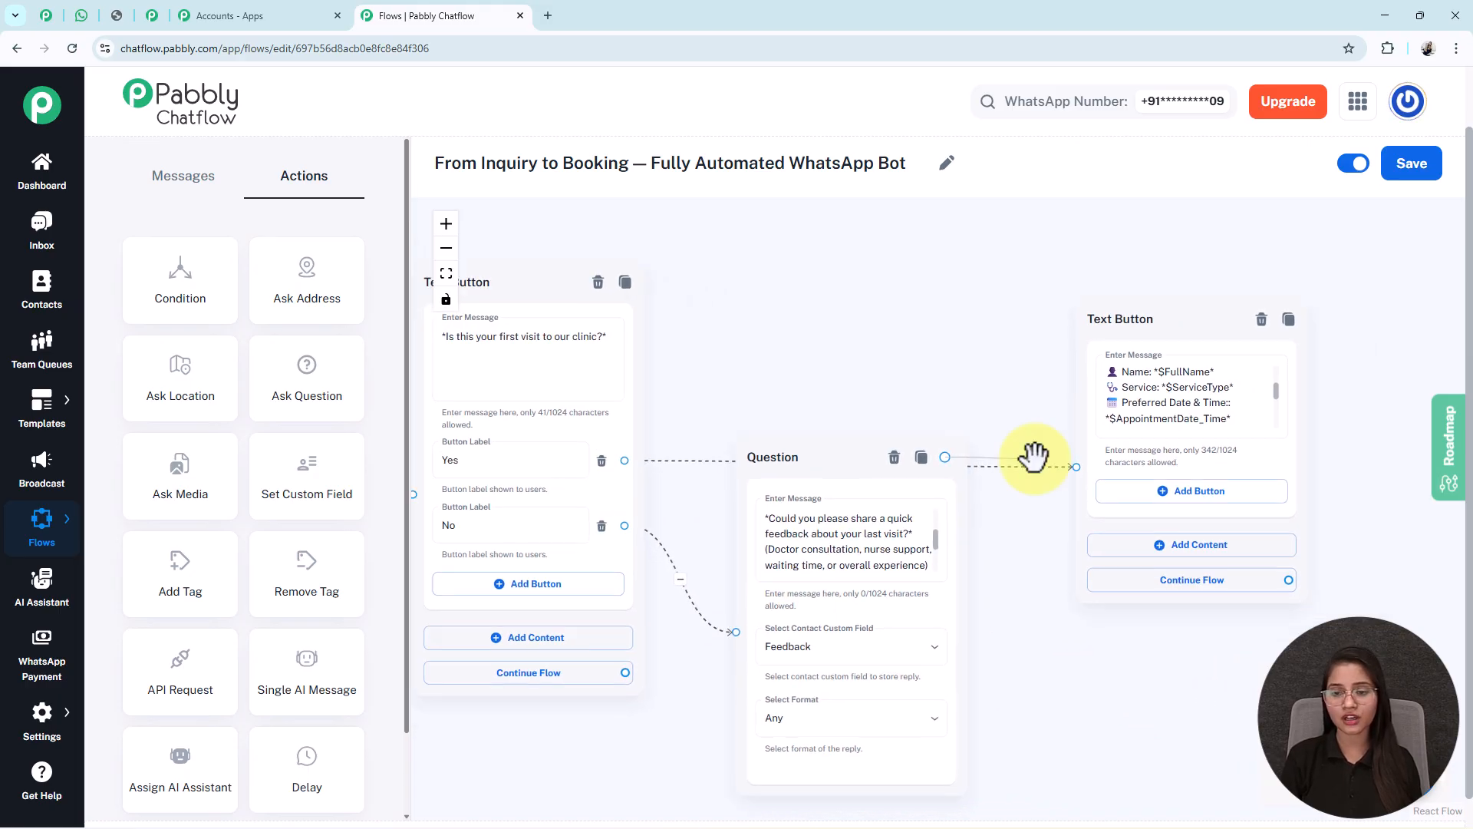
{"action": "left_click_drag", "start_coordinate": [787, 458], "coordinate": [806, 565]}
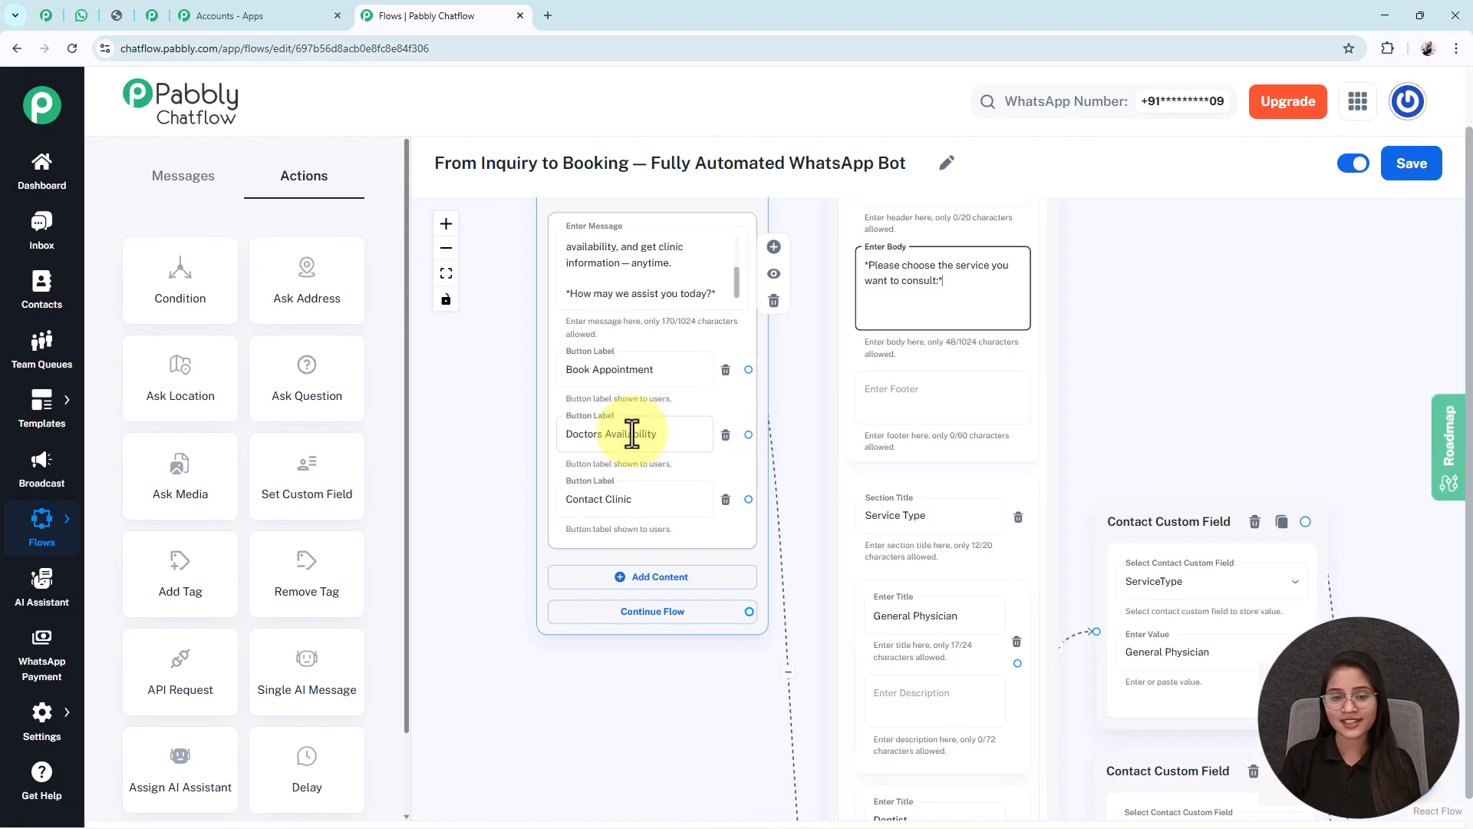
- Link Doctors Availability to a new Text Button node holding the pasted availability message
{"action": "left_click", "coordinate": [674, 677]}
{"action": "left_click", "coordinate": [597, 449]}
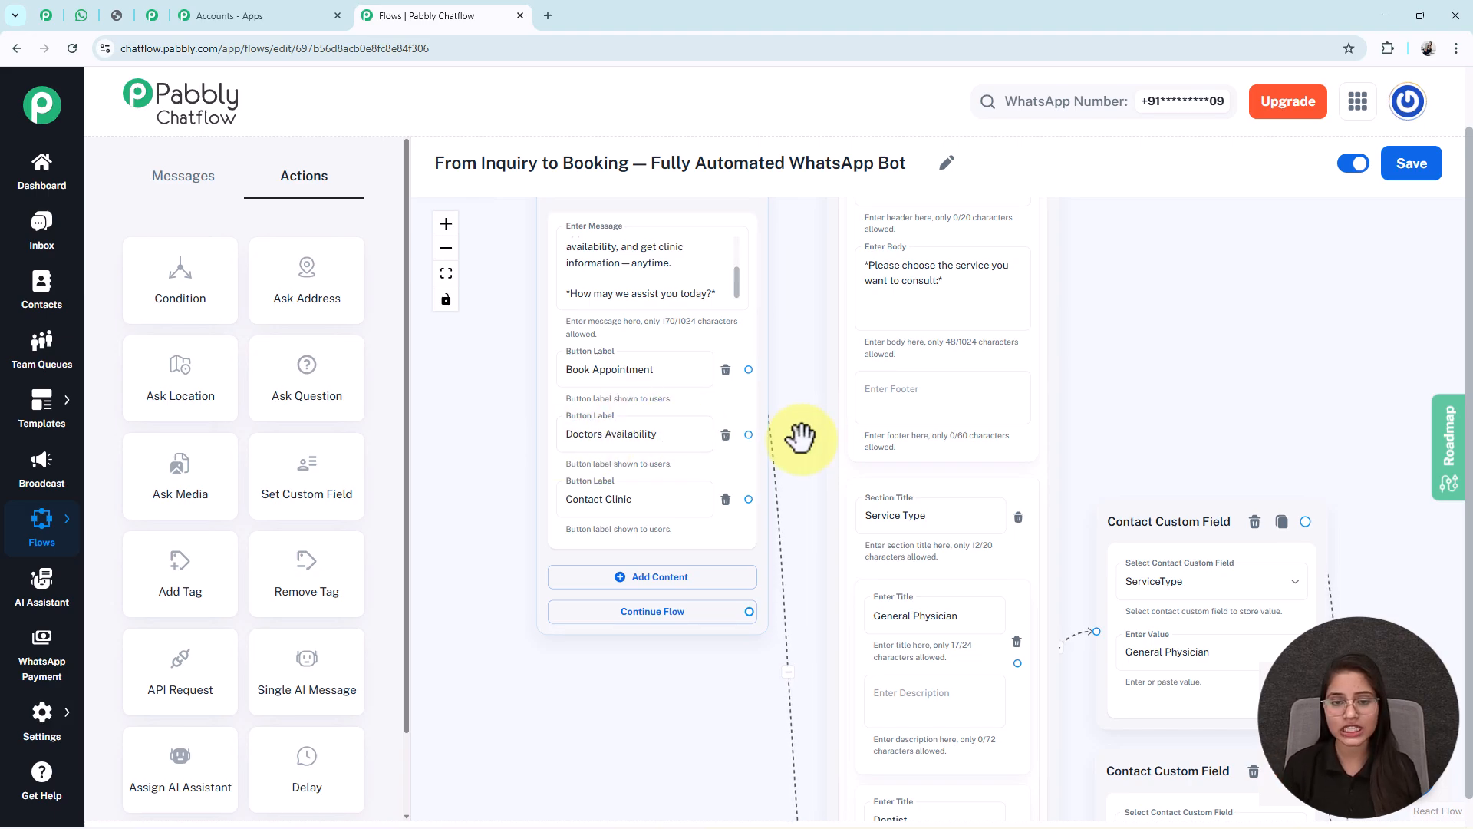
{"action": "left_click_drag", "start_coordinate": [747, 436], "coordinate": [1182, 353]}
{"action": "left_click", "coordinate": [1192, 299]}
{"action": "left_click", "coordinate": [1171, 434]}
{"action": "key", "text": "ctrl+v"}
- Add a Book Appointment button to the availability message and link it into the booking flow
{"action": "left_click_drag", "start_coordinate": [1085, 677], "coordinate": [1036, 515]}
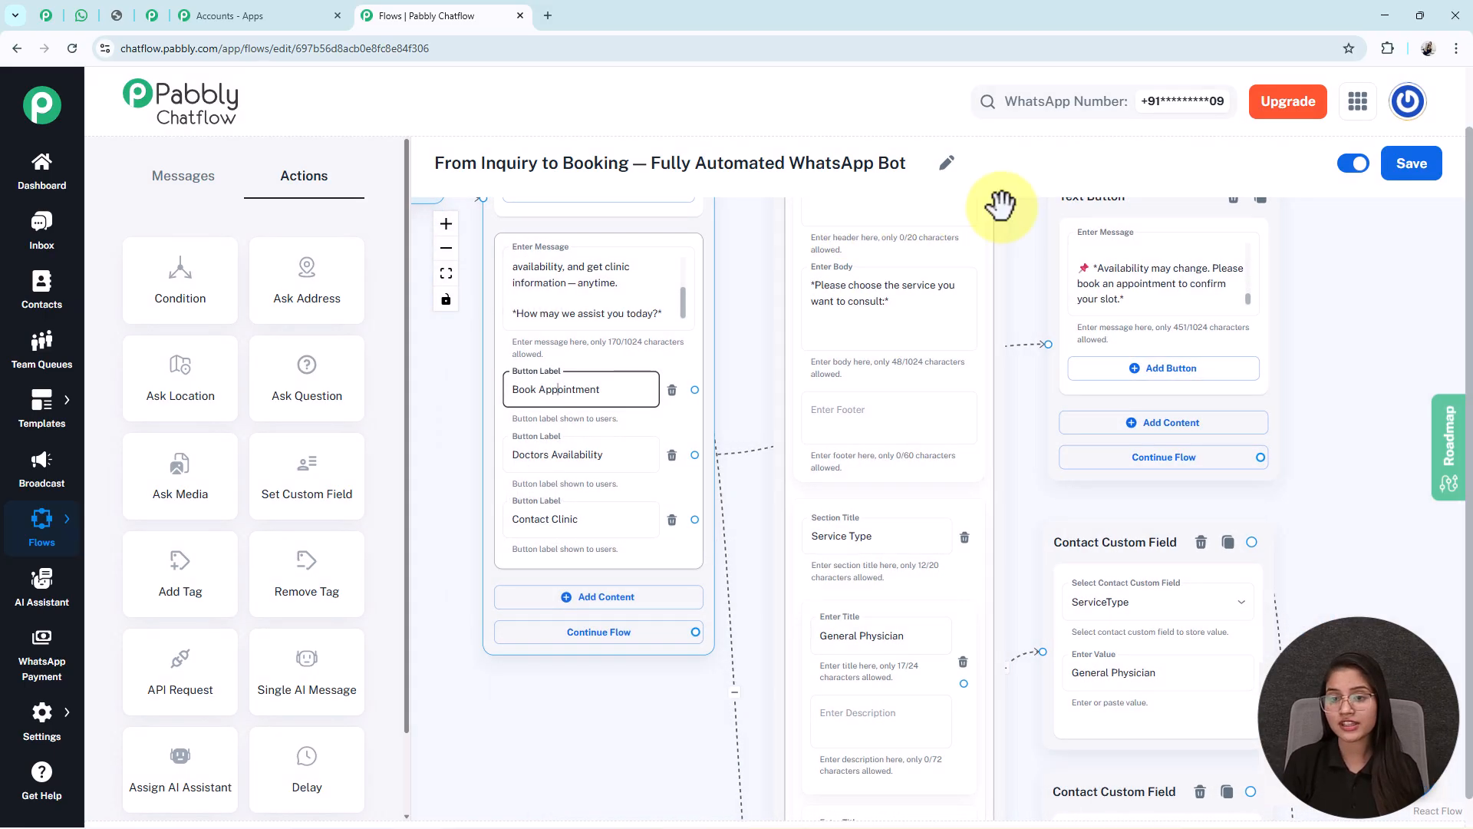
{"action": "left_click", "coordinate": [1167, 370]}
{"action": "type", "text": "Book Appointment"}
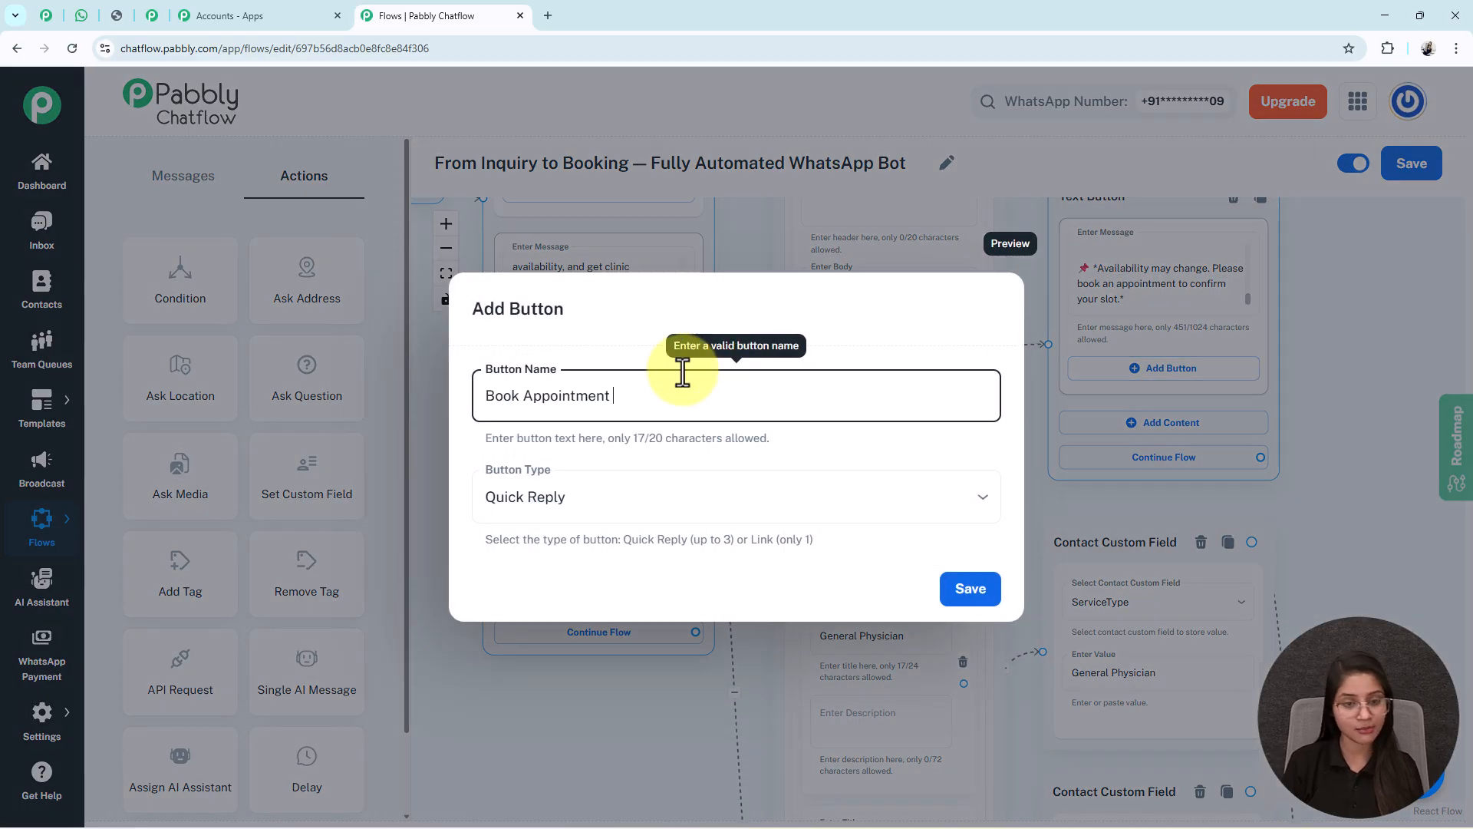
{"action": "left_click", "coordinate": [970, 591]}
{"action": "left_click_drag", "start_coordinate": [1260, 375], "coordinate": [716, 586]}
{"action": "left_click_drag", "start_coordinate": [688, 516], "coordinate": [503, 708]}
{"action": "left_click", "coordinate": [700, 540]}
{"action": "left_click_drag", "start_coordinate": [1069, 273], "coordinate": [1251, 252]}
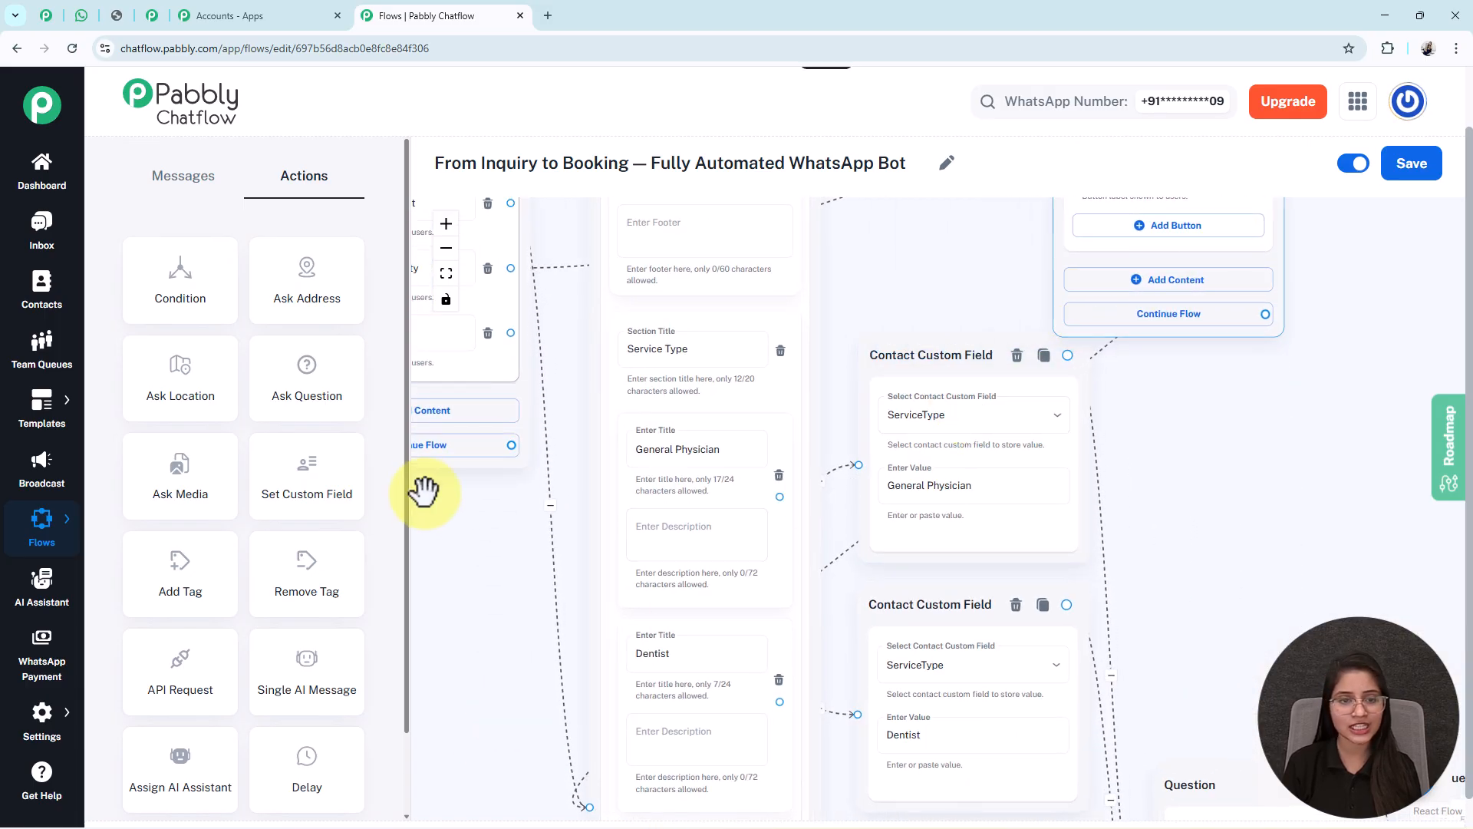
- Link Contact Clinic to a Text Button with the clinic address and Mon–Sat 9:00 AM–8:00 PM hours
{"action": "left_click_drag", "start_coordinate": [448, 517], "coordinate": [861, 619]}
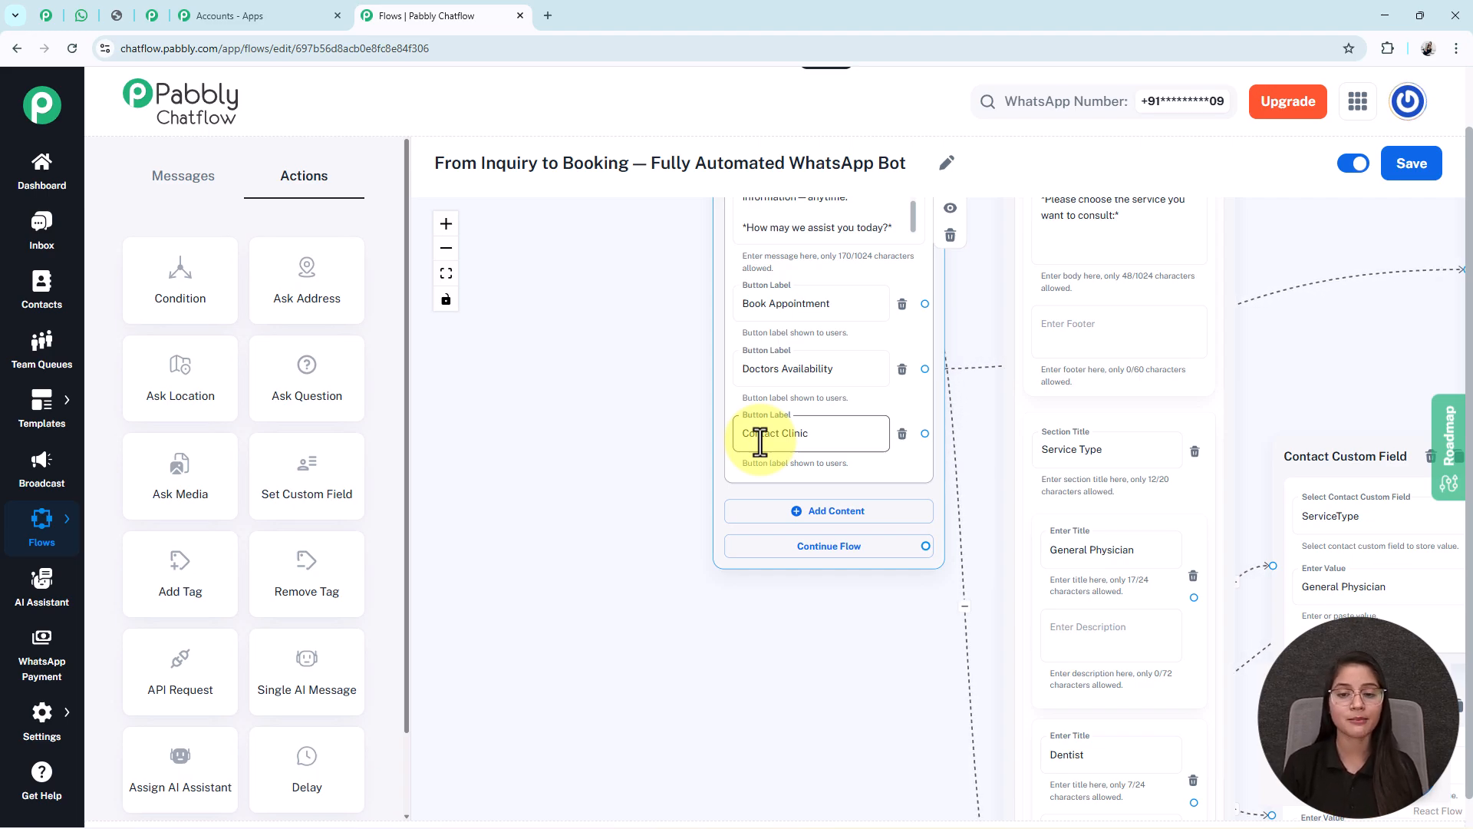
{"action": "left_click_drag", "start_coordinate": [799, 648], "coordinate": [582, 634]}
{"action": "left_click_drag", "start_coordinate": [733, 405], "coordinate": [654, 697]}
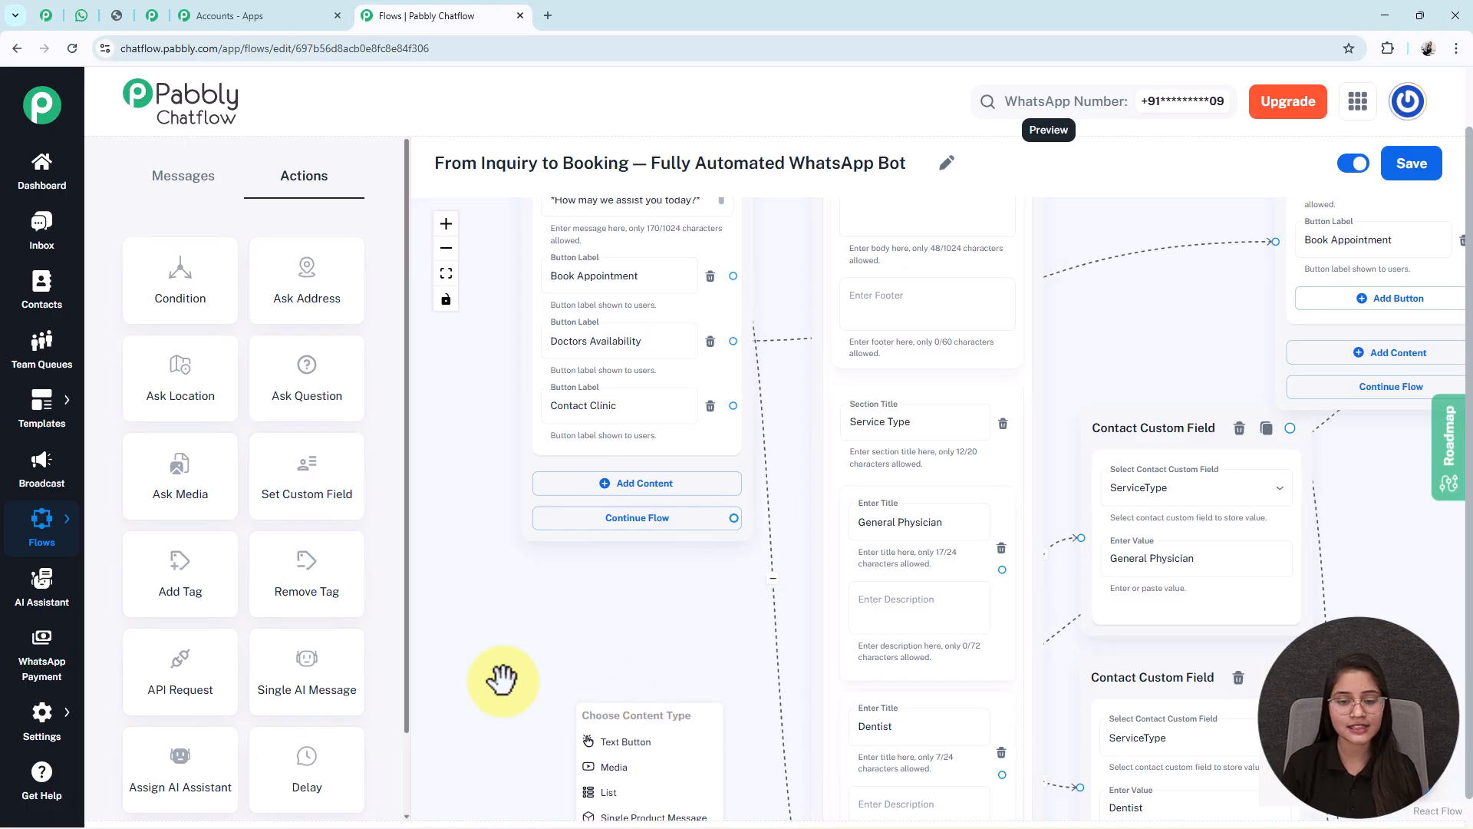
{"action": "left_click_drag", "start_coordinate": [551, 684], "coordinate": [613, 458]}
{"action": "left_click_drag", "start_coordinate": [688, 512], "coordinate": [632, 414]}
{"action": "left_click", "coordinate": [638, 460]}
{"action": "key", "text": "ctrl+v"}
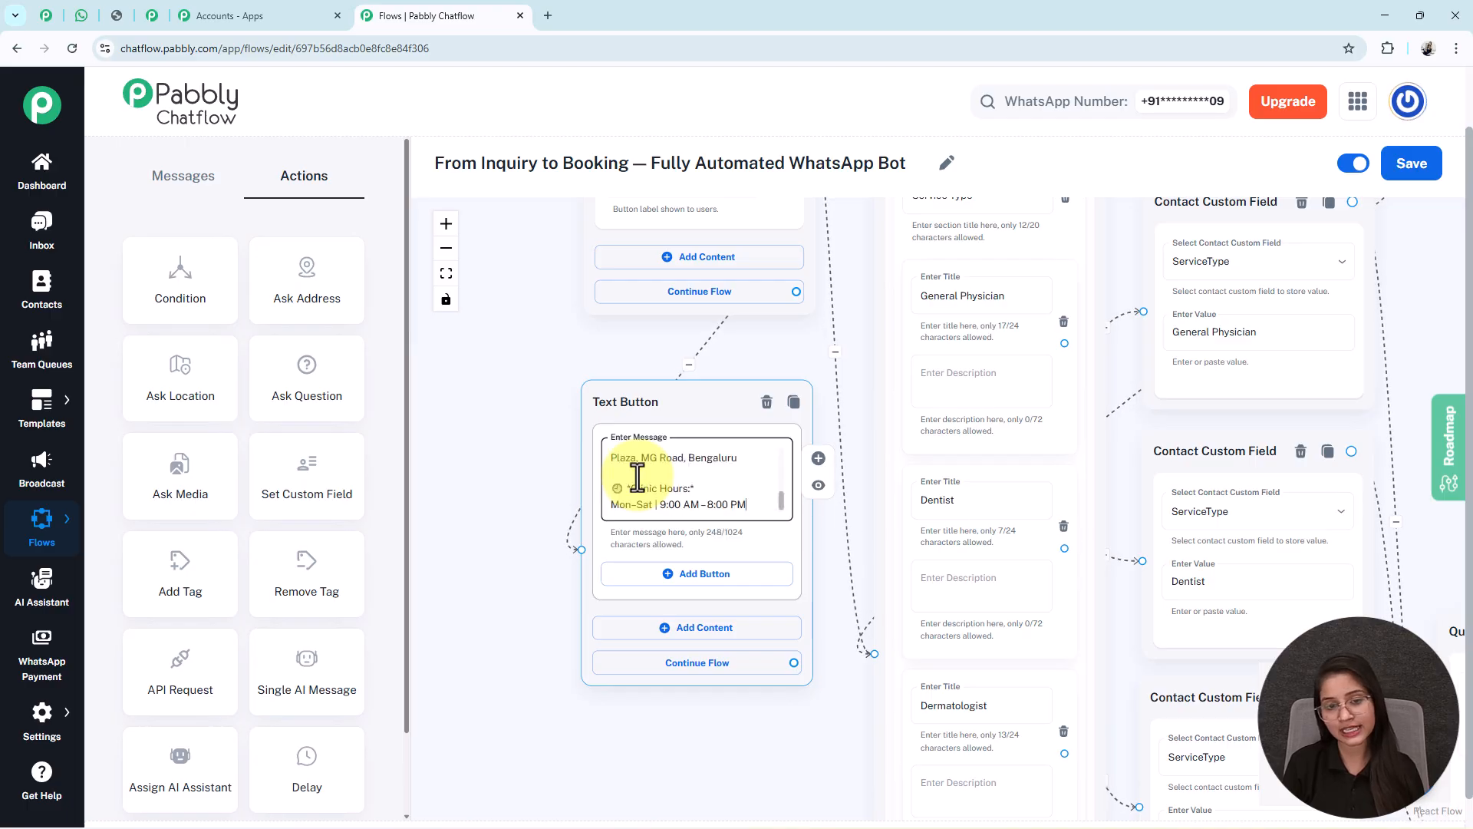
- Fit the view, line up the Question node between the text messages, and save the flow
{"action": "left_click", "coordinate": [446, 273]}
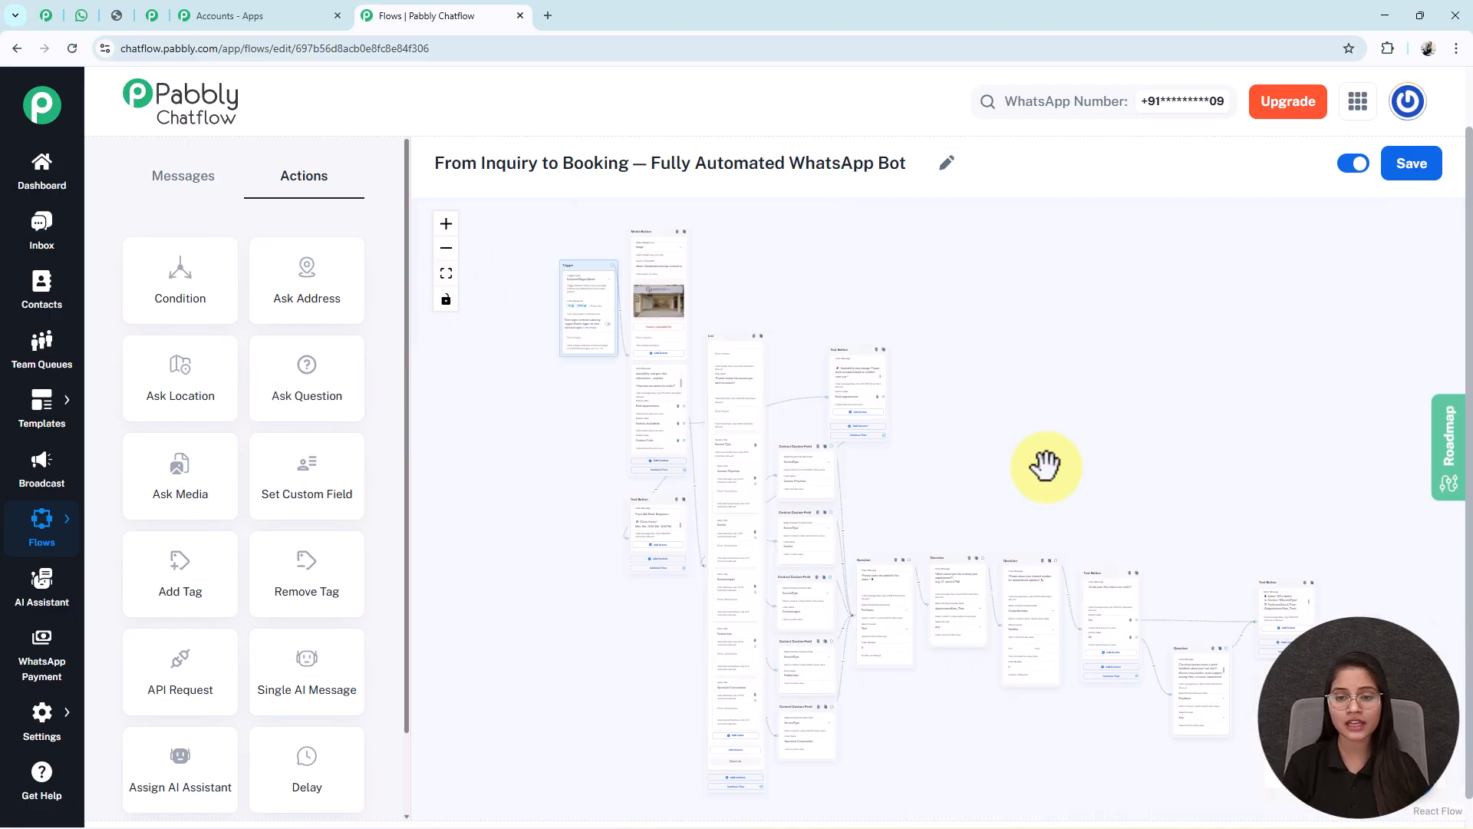
{"action": "left_click_drag", "start_coordinate": [1202, 478], "coordinate": [1206, 447]}
{"action": "left_click_drag", "start_coordinate": [1195, 615], "coordinate": [1181, 556]}
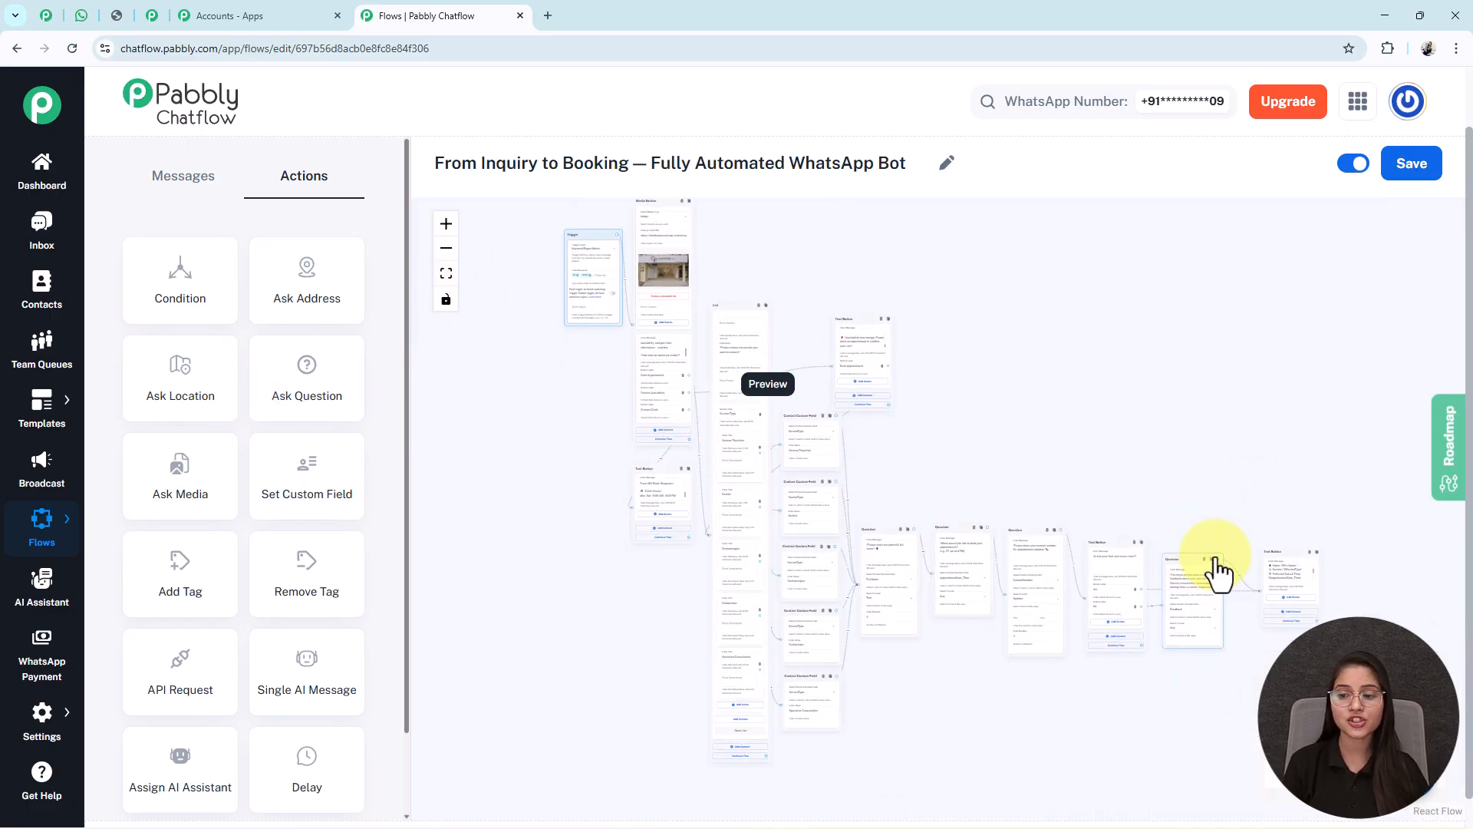
{"action": "left_click", "coordinate": [1432, 153]}
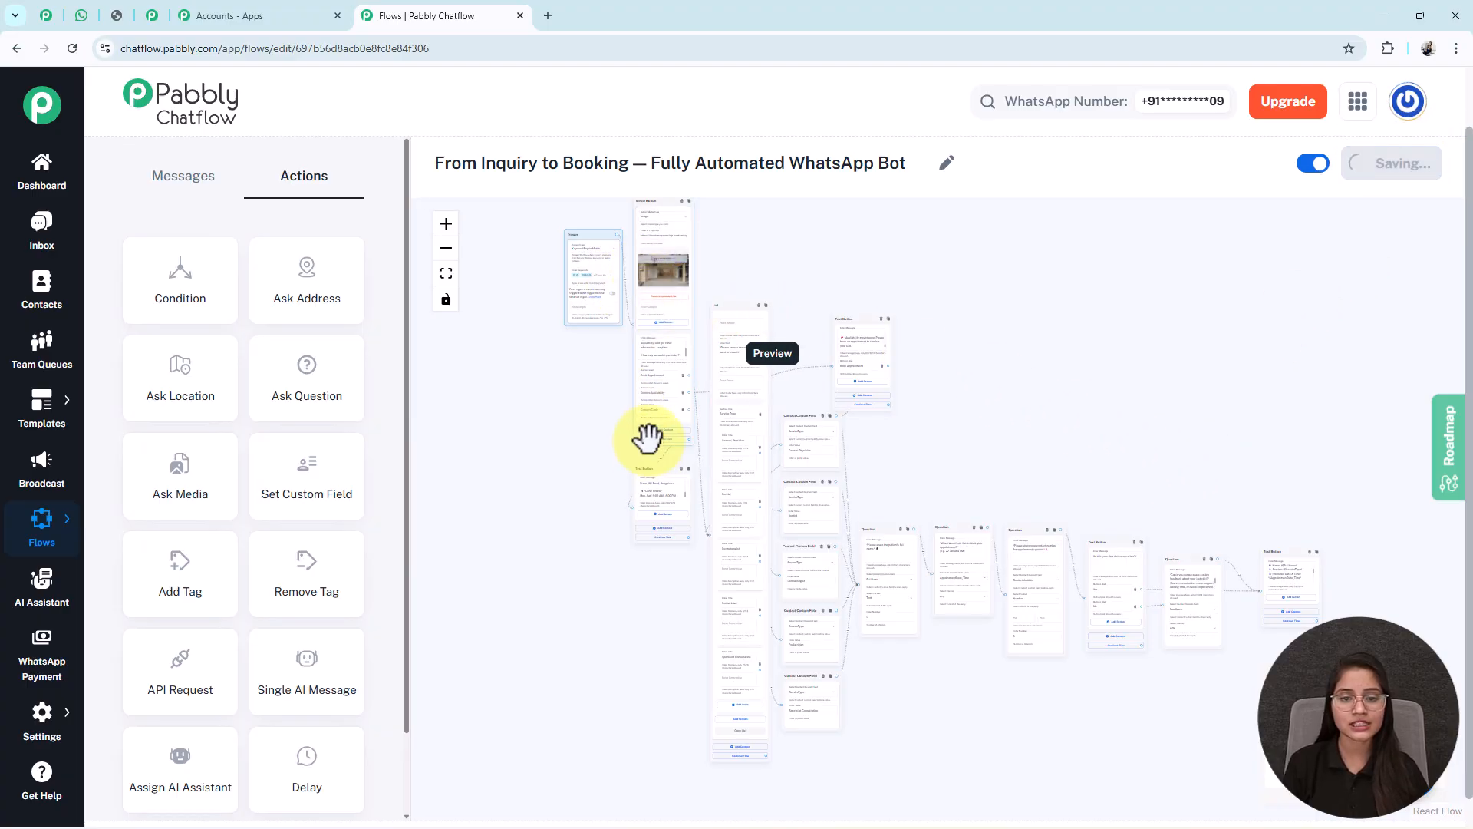
- Tidy the layout by repositioning the Trigger, Media Button and last Question nodes, then zoom in
{"action": "left_click_drag", "start_coordinate": [596, 249], "coordinate": [477, 302]}
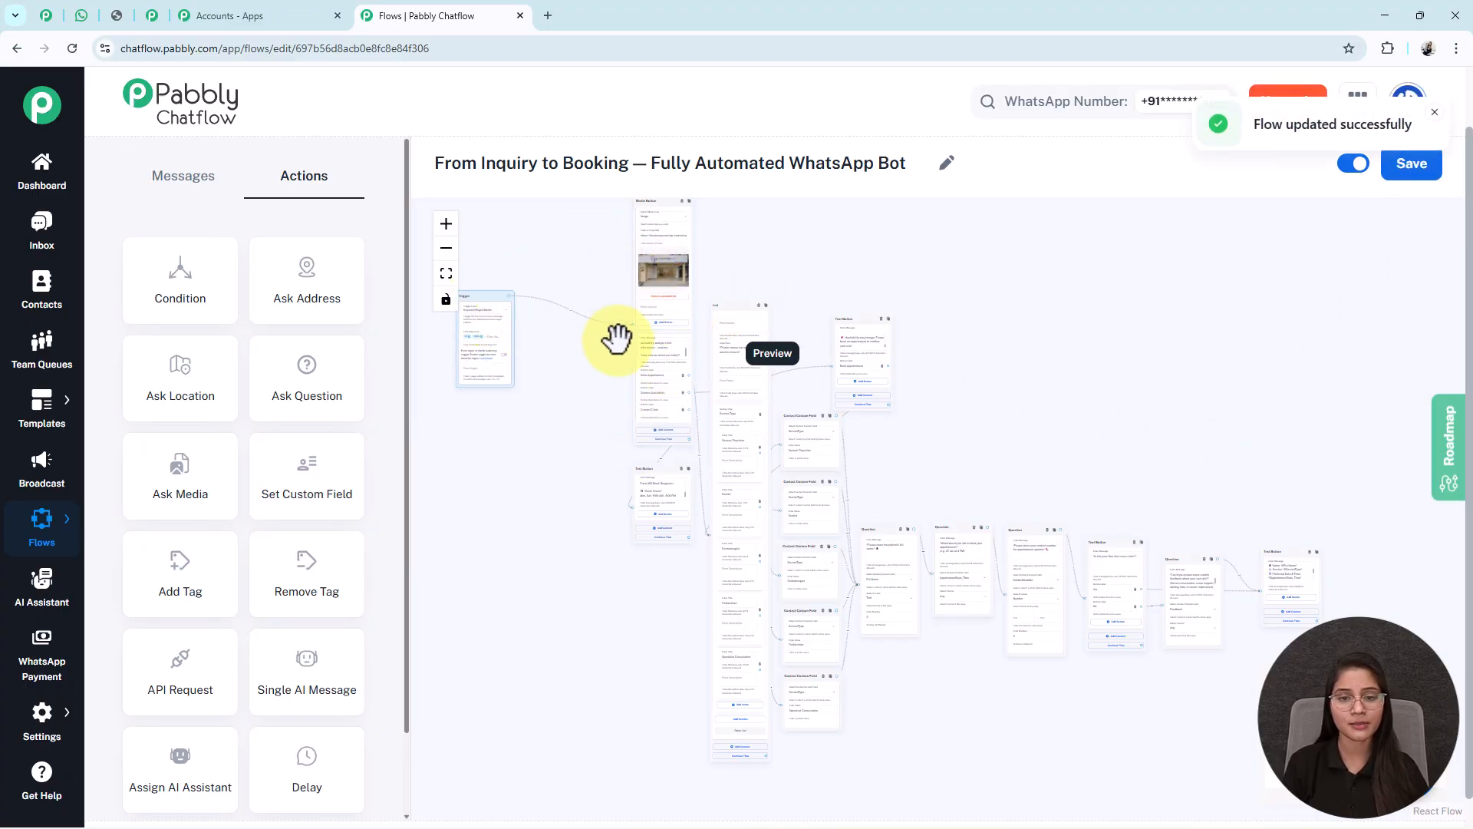
{"action": "left_click_drag", "start_coordinate": [638, 336], "coordinate": [561, 385]}
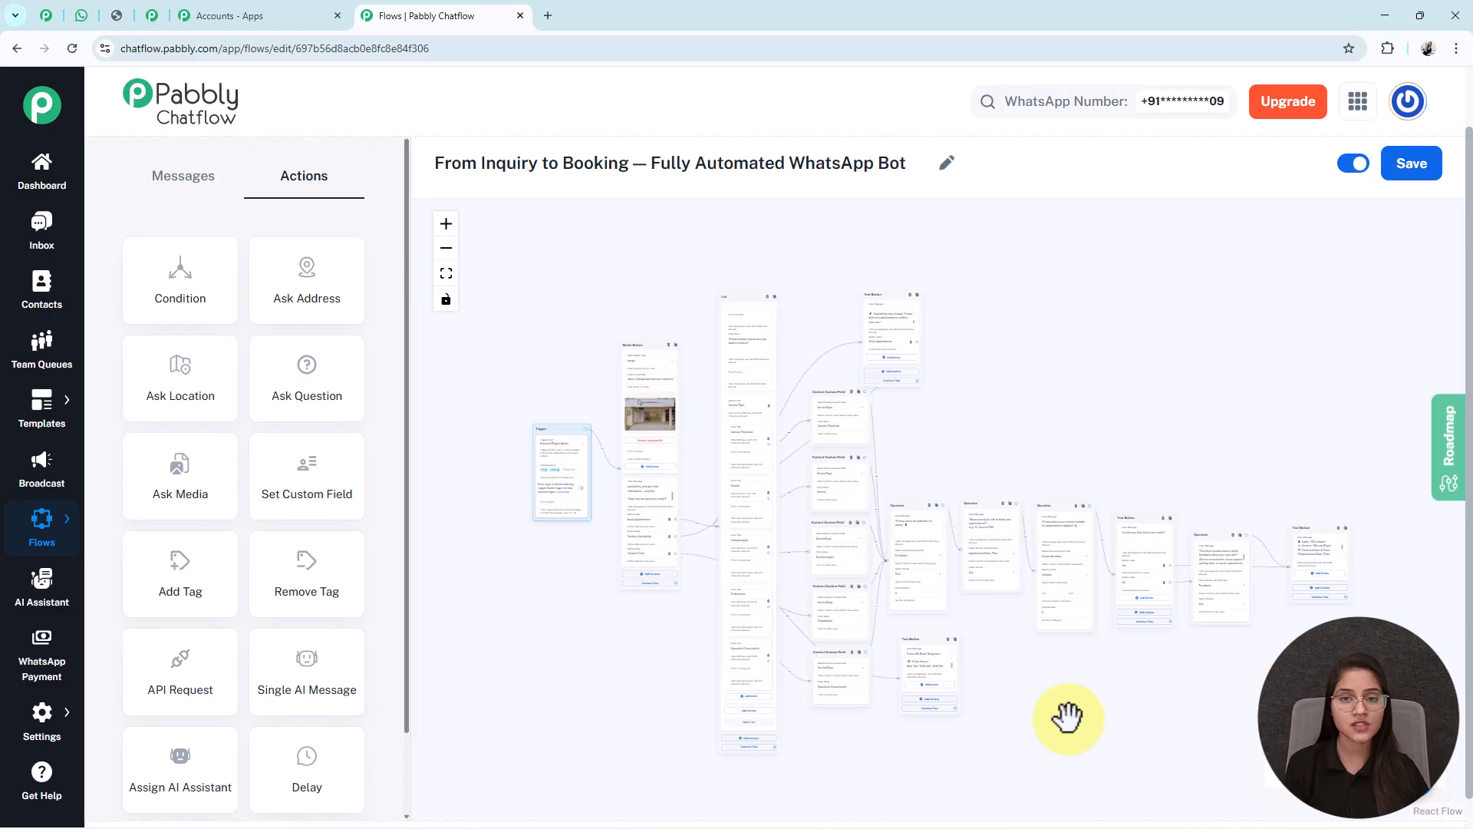
{"action": "left_click_drag", "start_coordinate": [1068, 717], "coordinate": [834, 657]}
{"action": "left_click_drag", "start_coordinate": [1068, 468], "coordinate": [1103, 512]}
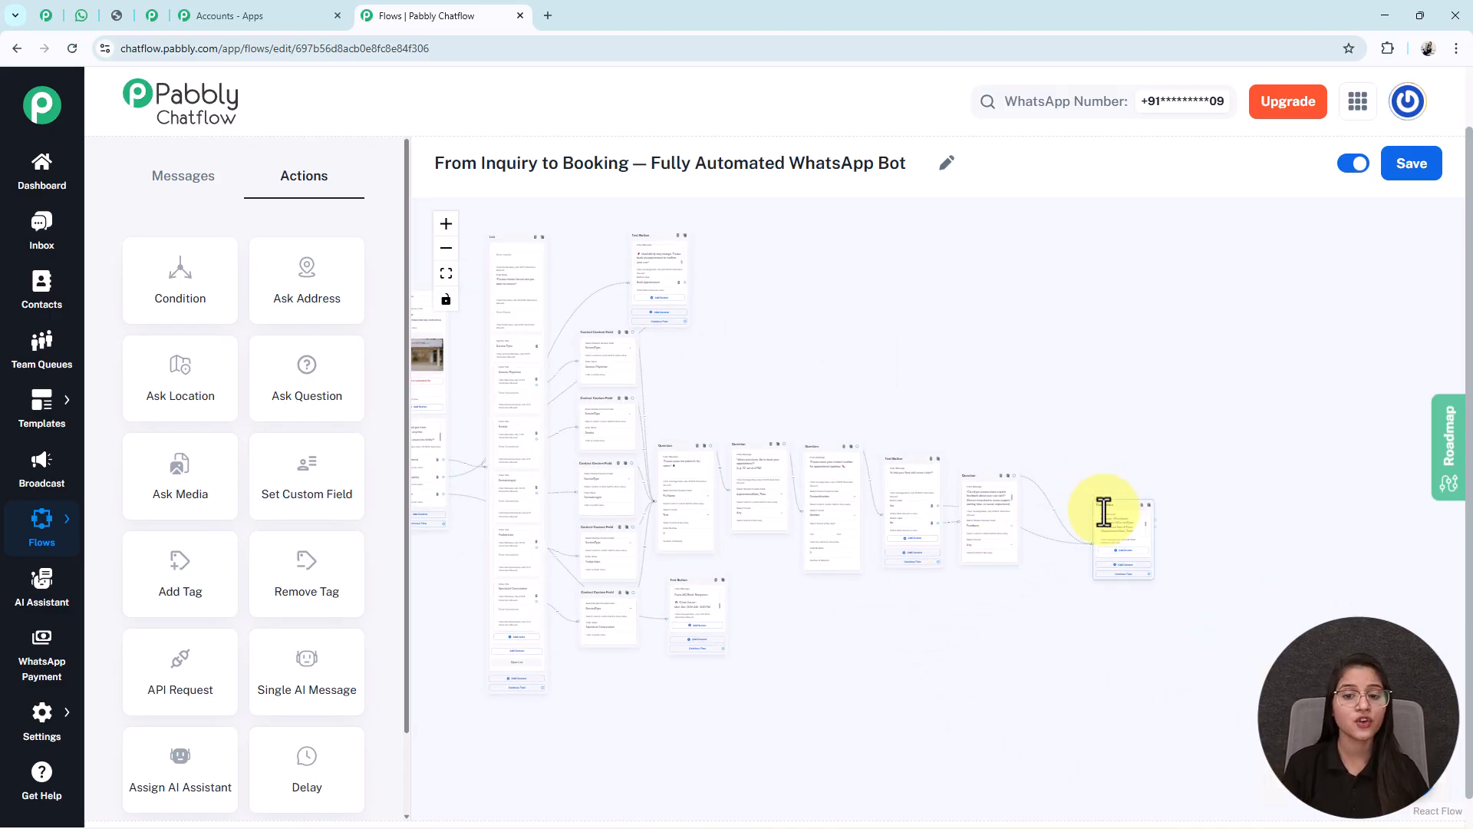
{"action": "left_click", "coordinate": [449, 227]}
{"action": "left_click", "coordinate": [449, 227]}
{"action": "left_click_drag", "start_coordinate": [691, 626], "coordinate": [839, 655]}
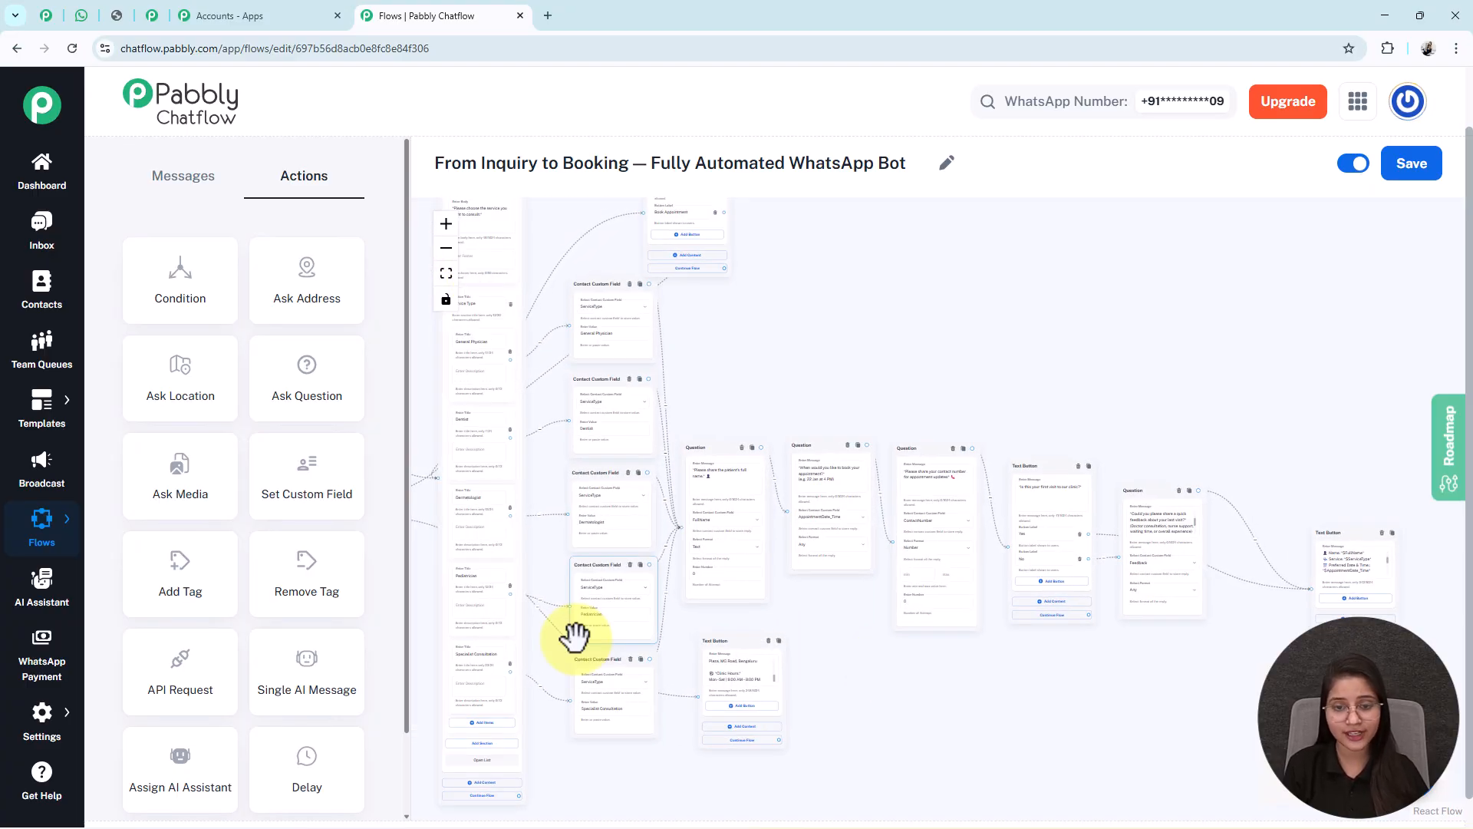
{"action": "left_click_drag", "start_coordinate": [918, 710], "coordinate": [873, 705]}
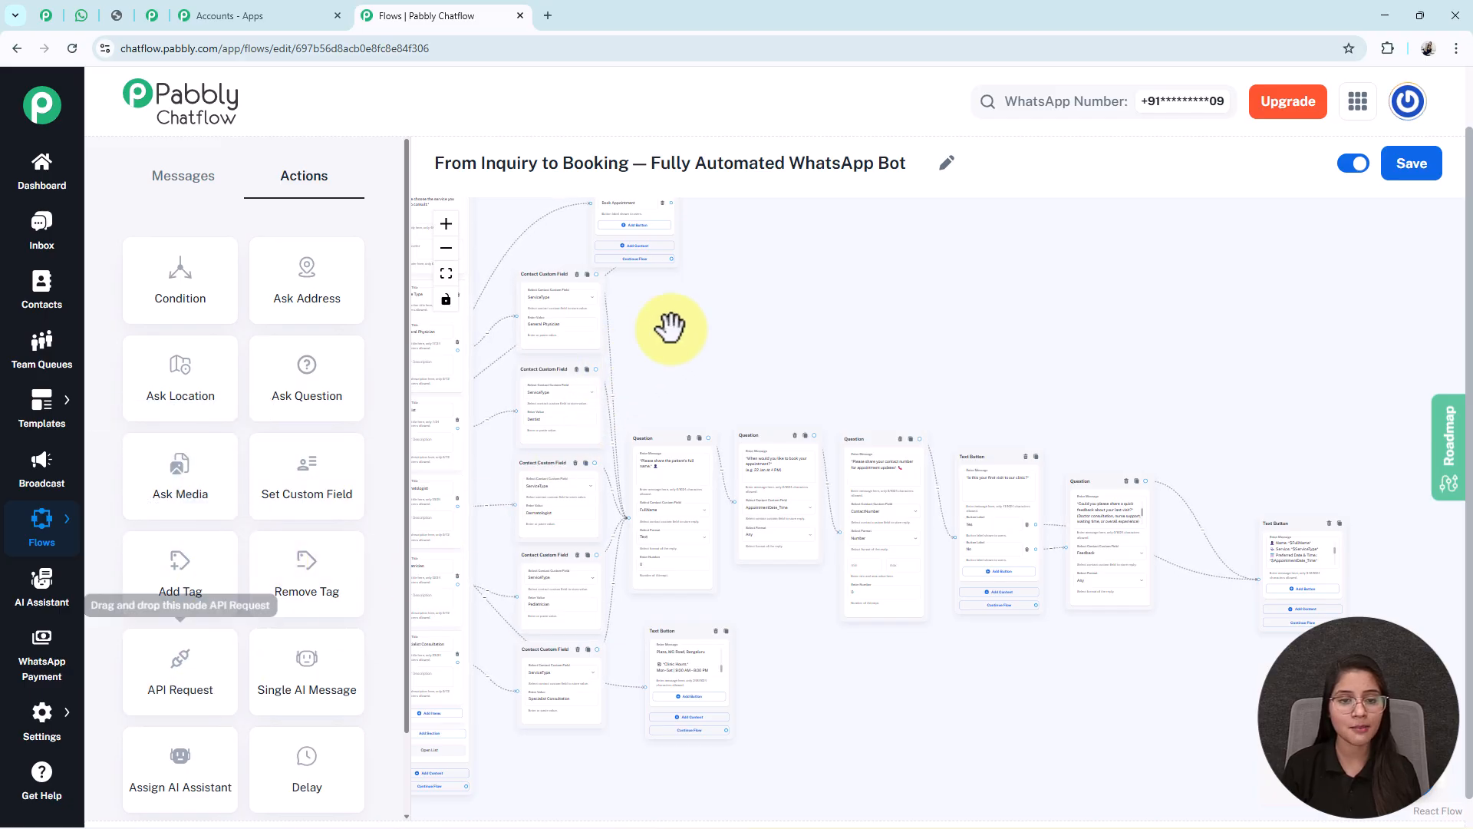
{"action": "left_click_drag", "start_coordinate": [671, 328], "coordinate": [1037, 448]}
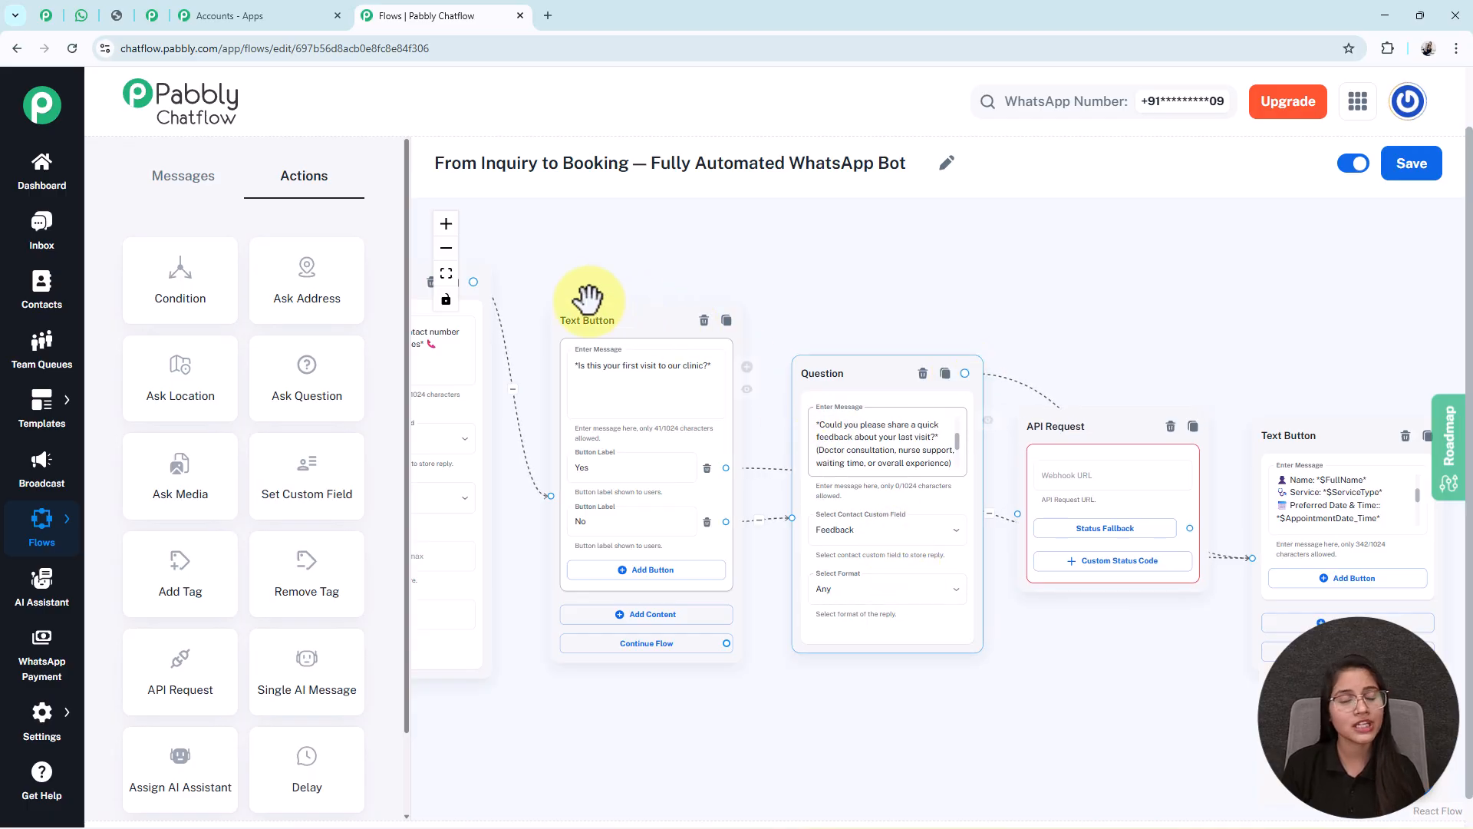
{"action": "left_click_drag", "start_coordinate": [1128, 444], "coordinate": [1135, 448]}
{"action": "left_click", "coordinate": [498, 567]}
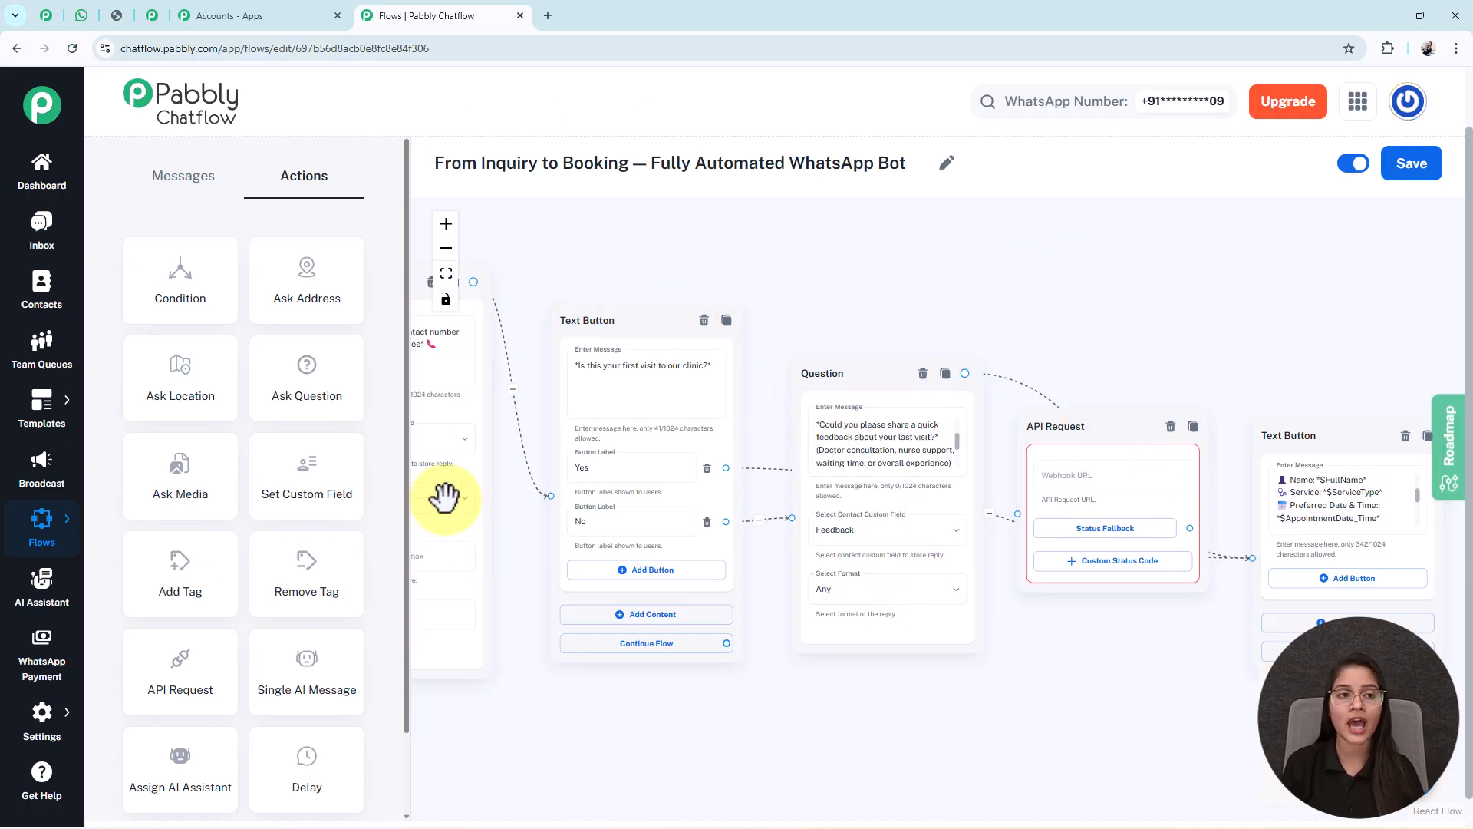
{"action": "left_click", "coordinate": [152, 17]}
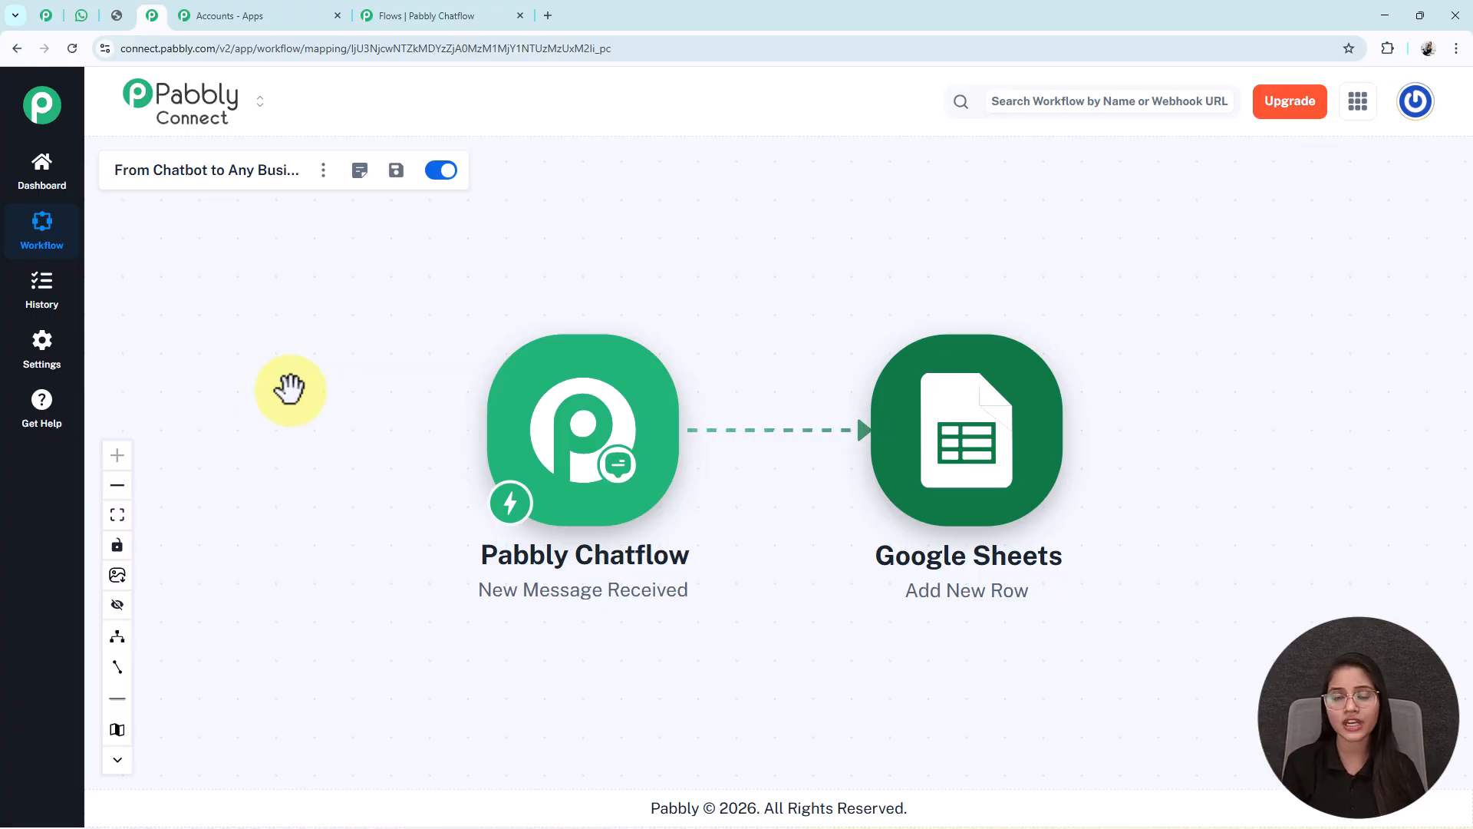
{"action": "left_click", "coordinate": [461, 16]}
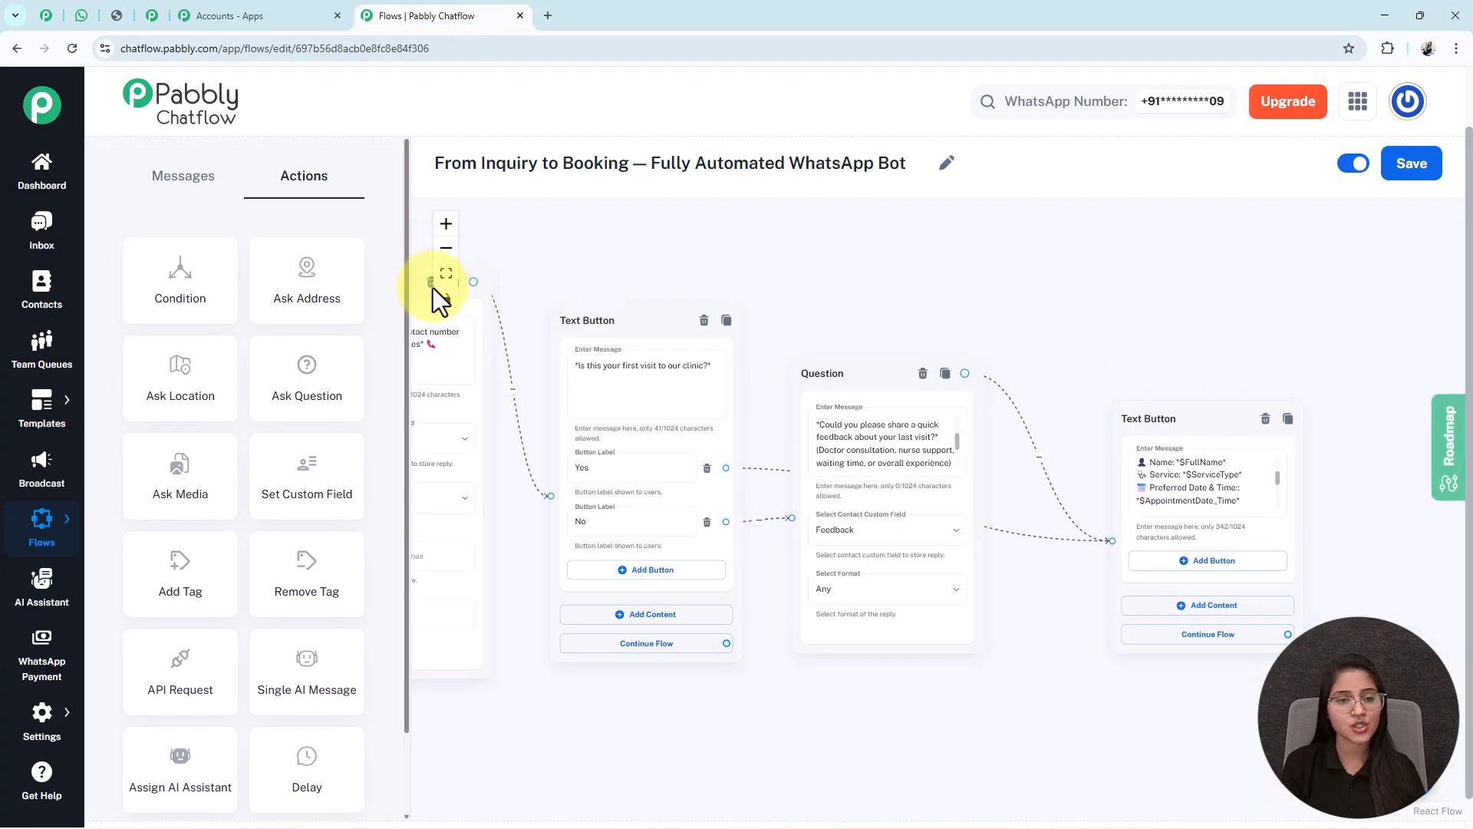
- Nudge the Media Button and Trigger nodes slightly, then switch to the WhatsApp Web test chat
{"action": "left_click", "coordinate": [446, 273]}
{"action": "left_click_drag", "start_coordinate": [586, 305], "coordinate": [600, 320]}
{"action": "left_click_drag", "start_coordinate": [485, 407], "coordinate": [490, 412]}
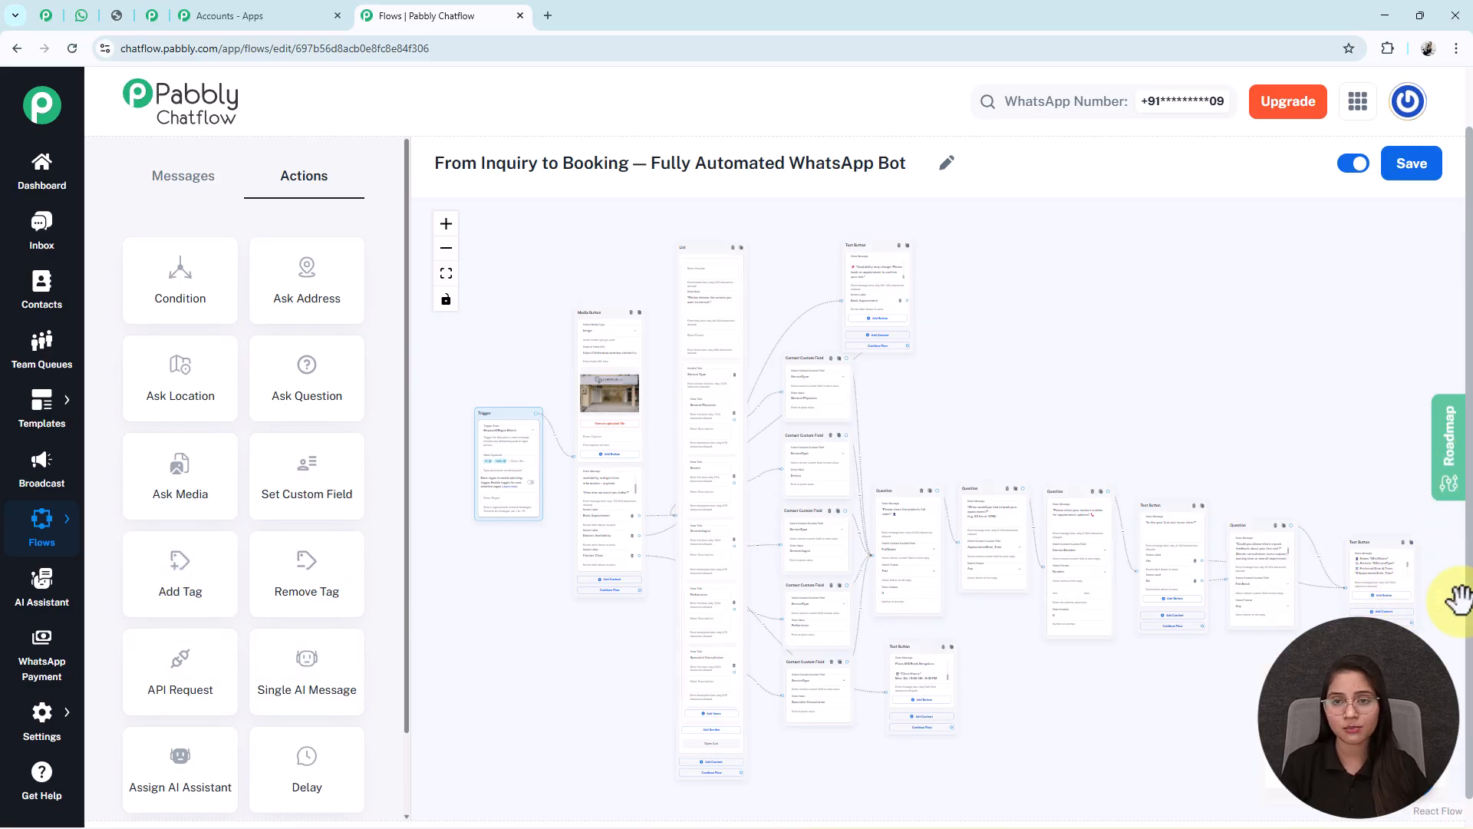
{"action": "left_click", "coordinate": [80, 17]}
- Scroll through the full booking conversation in WhatsApp, then view the full-size Pabbly coupon image
{"action": "scroll", "coordinate": [728, 494], "scroll_direction": "up", "scroll_amount": 4}
{"action": "scroll", "coordinate": [727, 495], "scroll_direction": "up", "scroll_amount": 10}
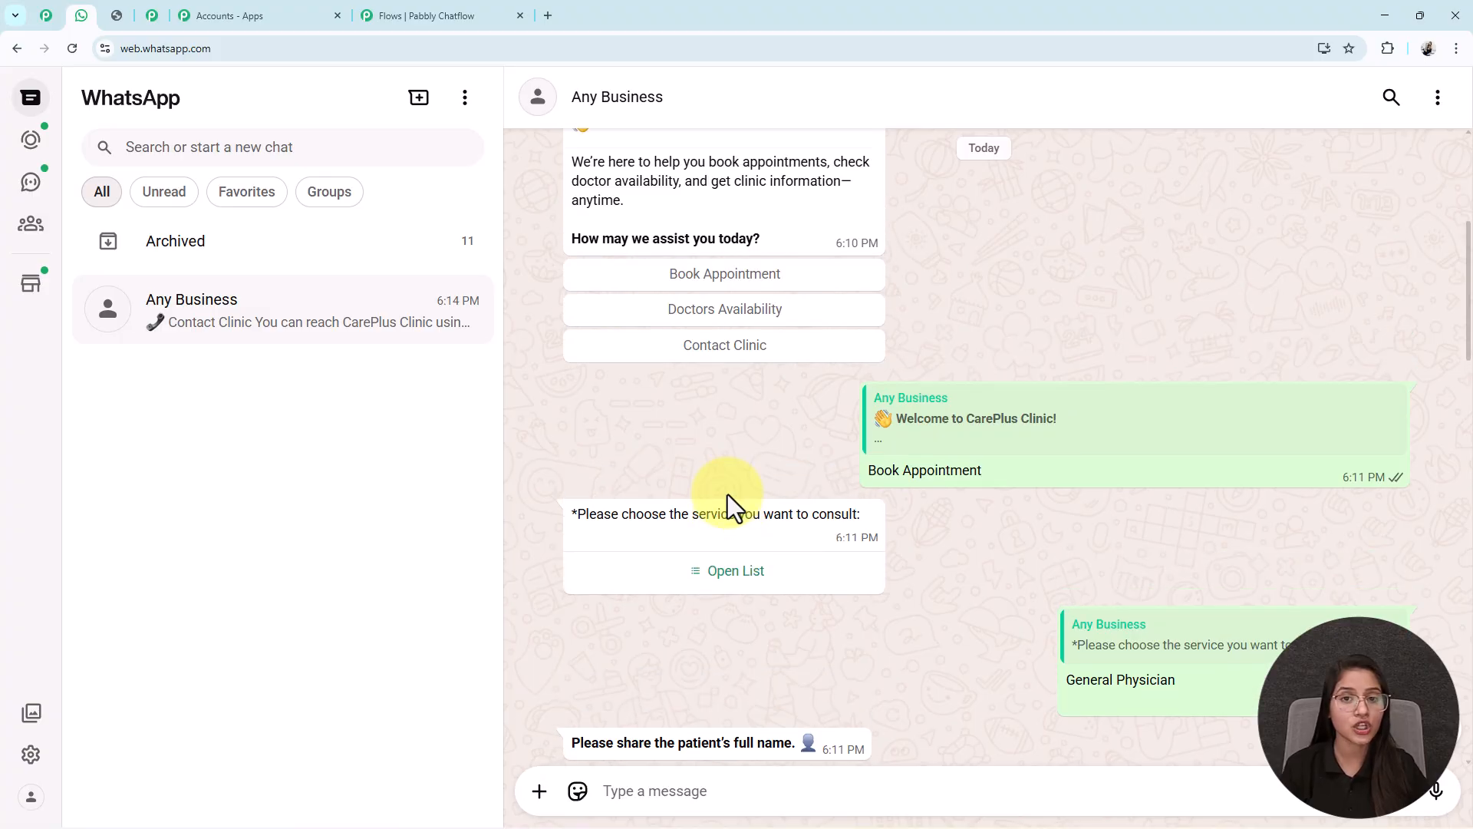
{"action": "scroll", "coordinate": [728, 494], "scroll_direction": "down", "scroll_amount": 4}
{"action": "scroll", "coordinate": [728, 494], "scroll_direction": "down", "scroll_amount": 10}
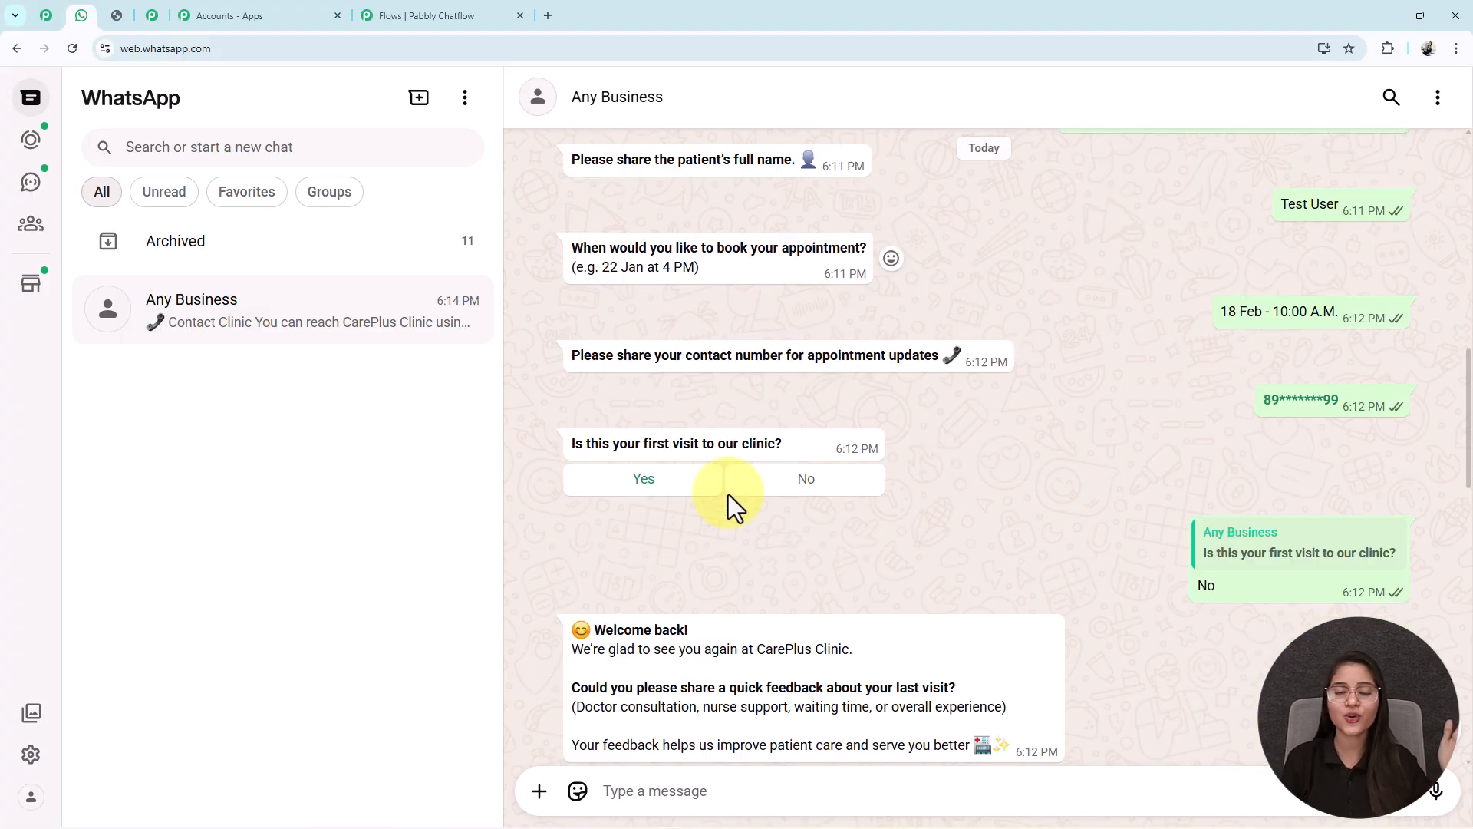
{"action": "scroll", "coordinate": [729, 494], "scroll_direction": "down", "scroll_amount": 10}
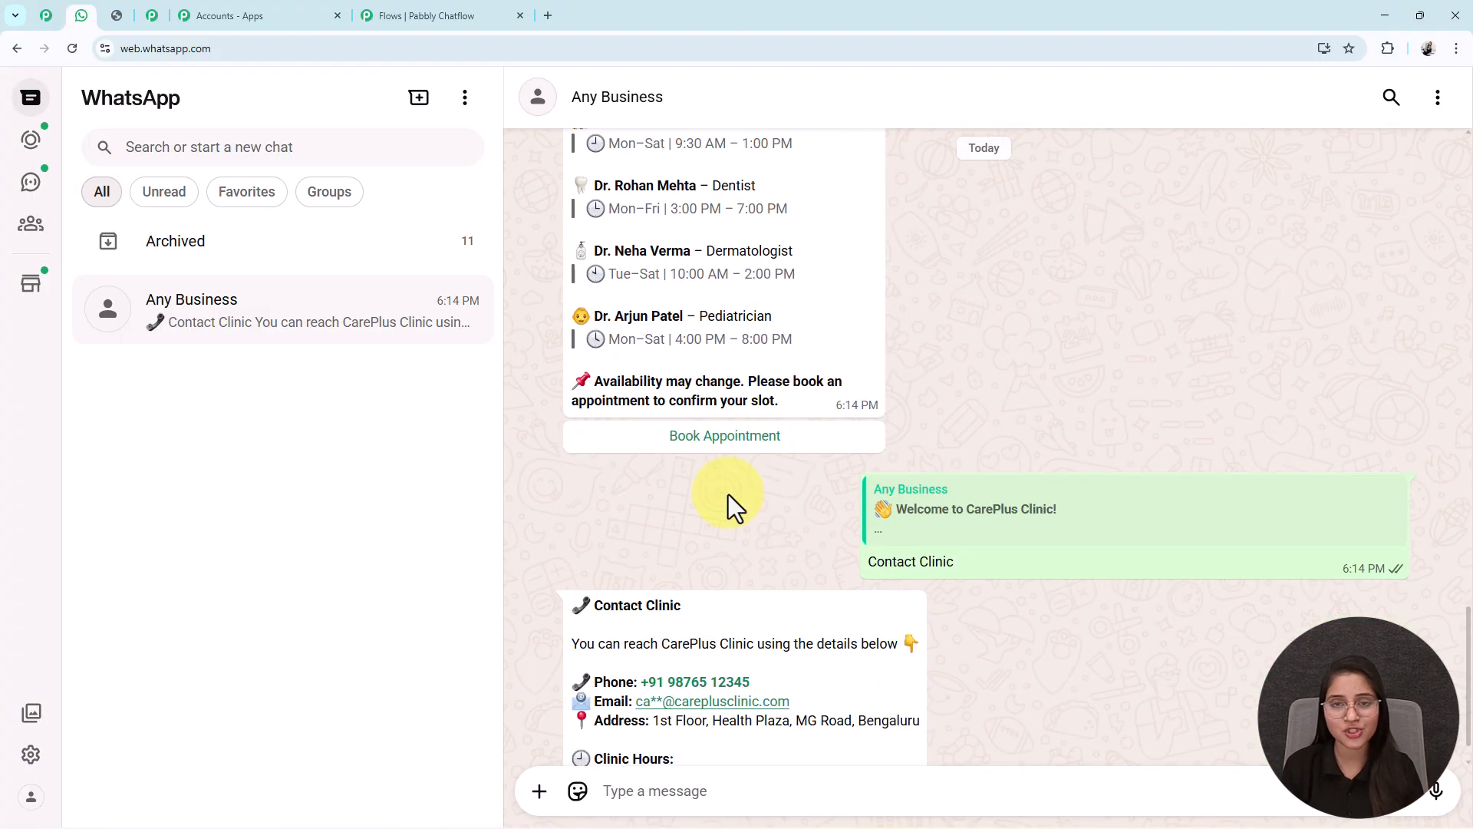
{"action": "scroll", "coordinate": [729, 495], "scroll_direction": "up", "scroll_amount": 10}
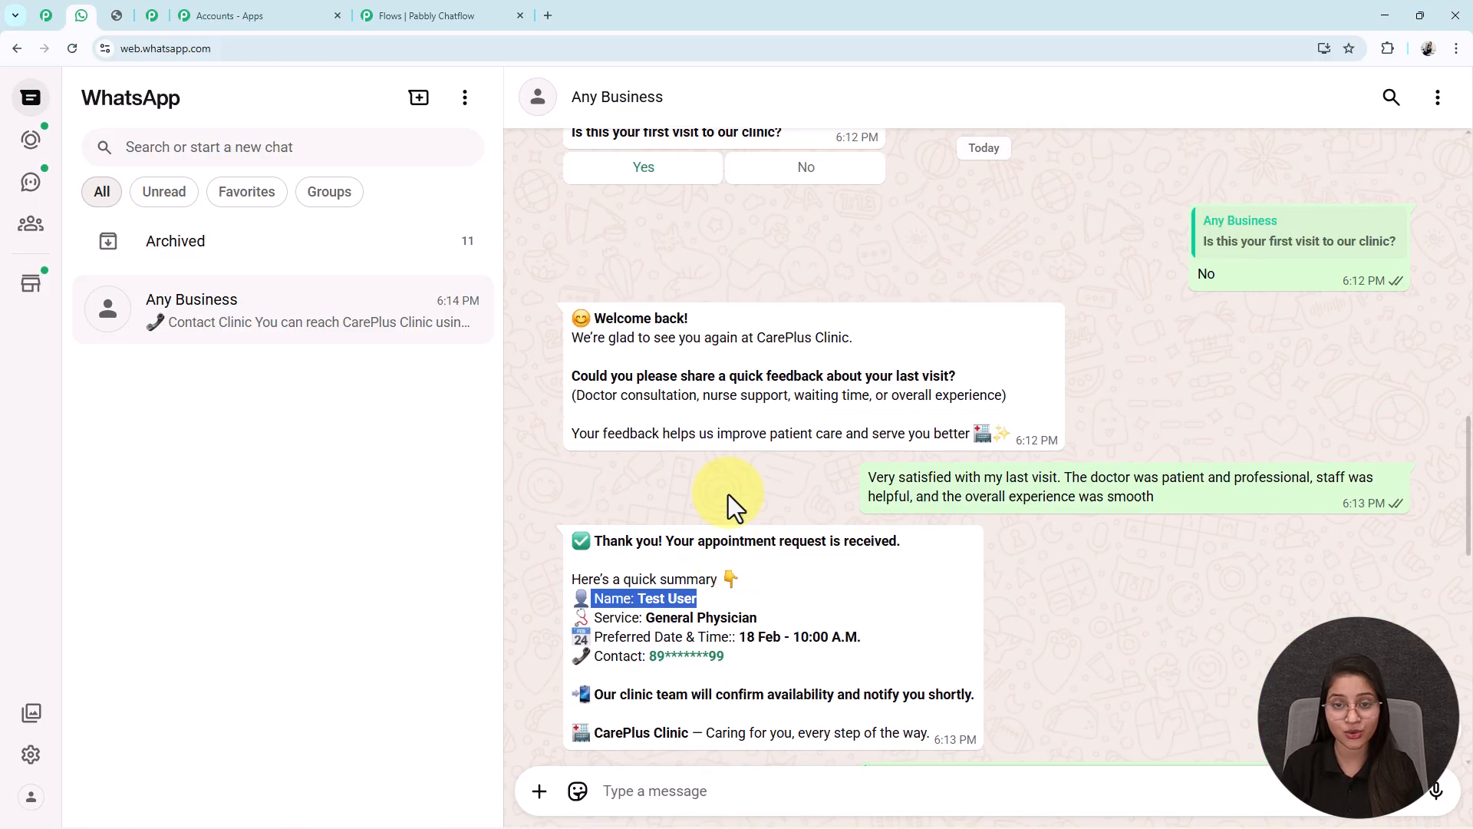
{"action": "scroll", "coordinate": [729, 494], "scroll_direction": "up", "scroll_amount": 7}
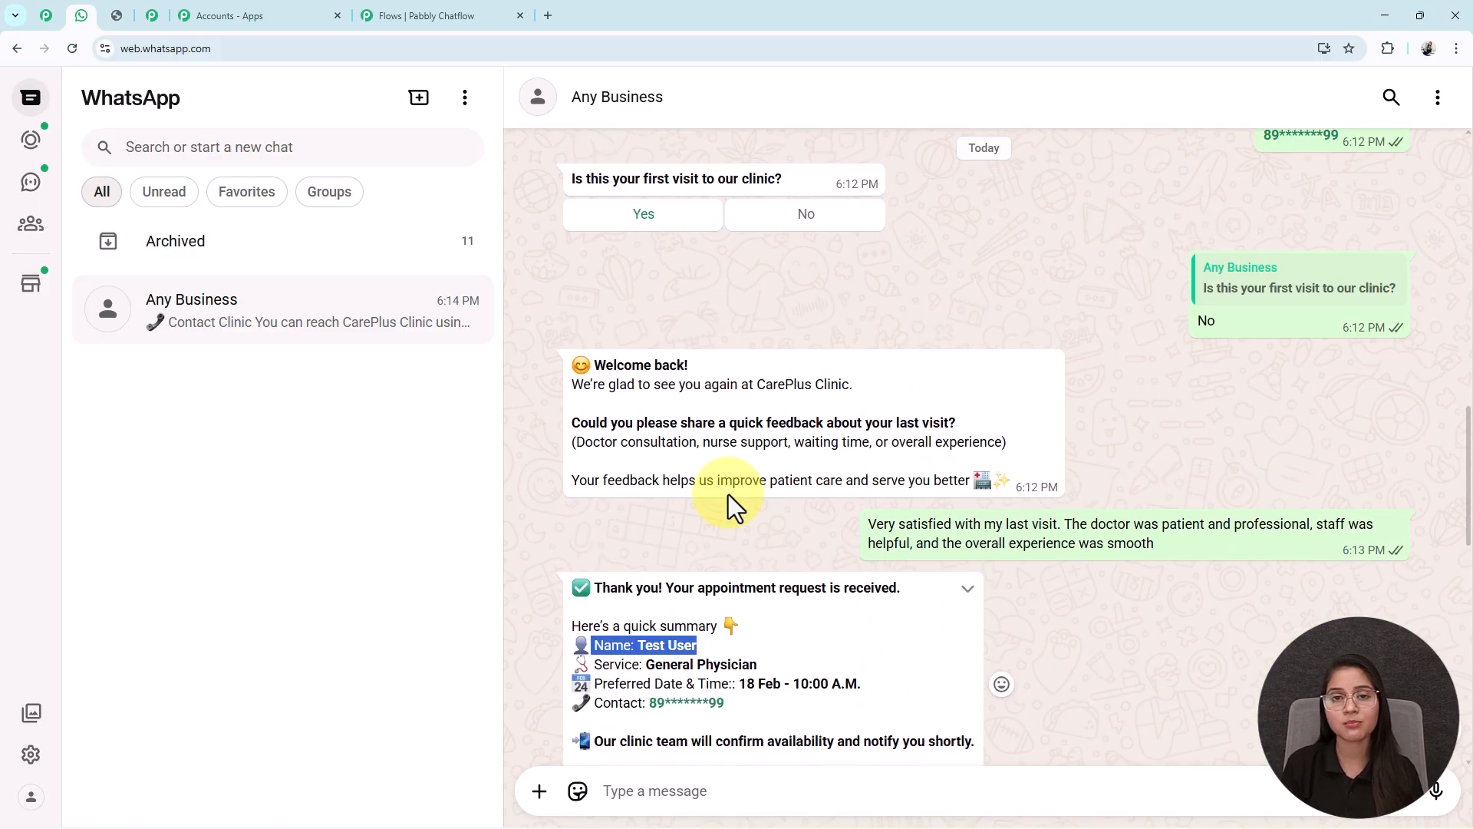
{"action": "scroll", "coordinate": [729, 494], "scroll_direction": "up", "scroll_amount": 2}
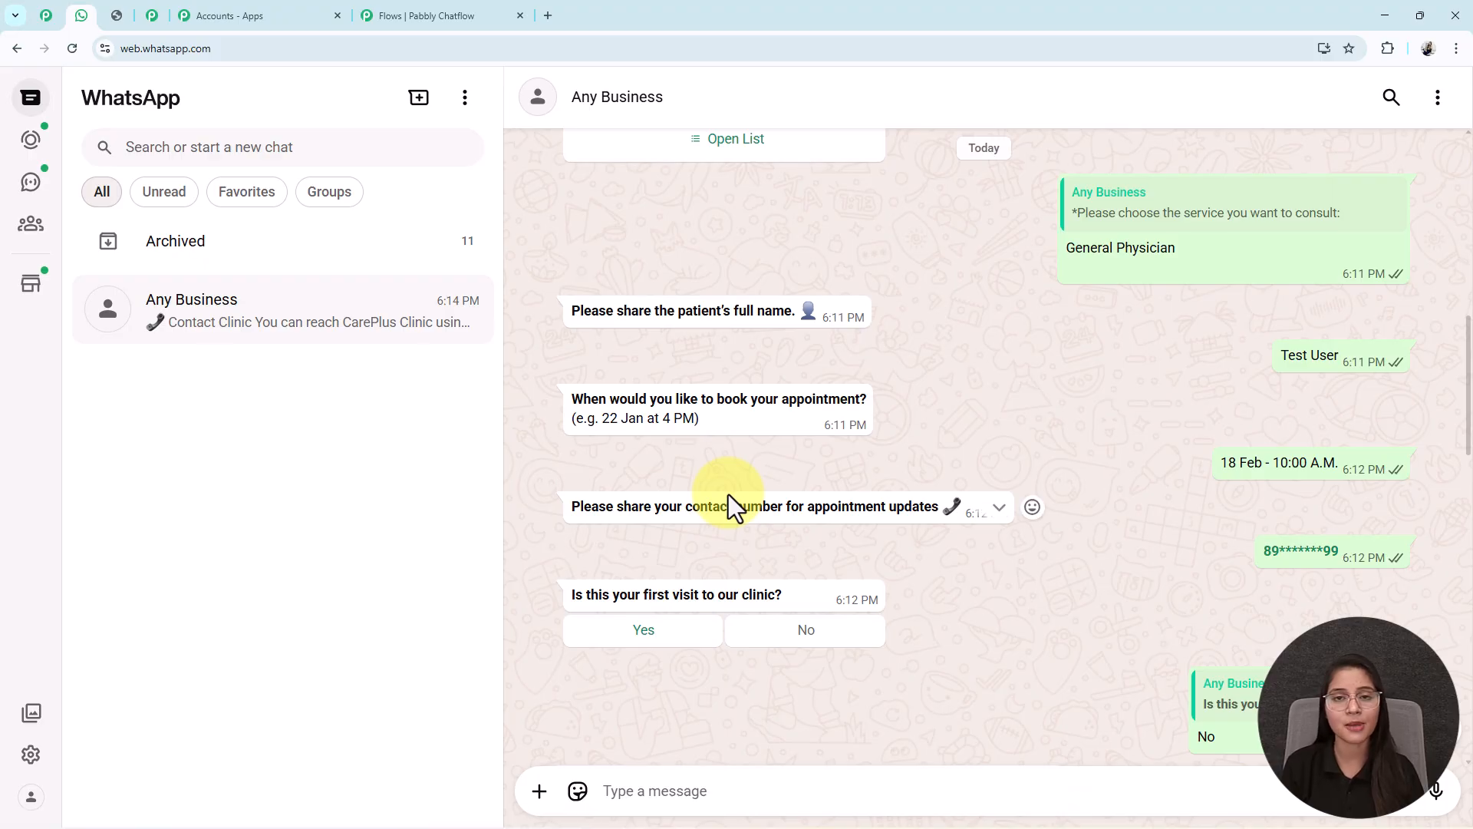
{"action": "scroll", "coordinate": [729, 499], "scroll_direction": "up", "scroll_amount": 4}
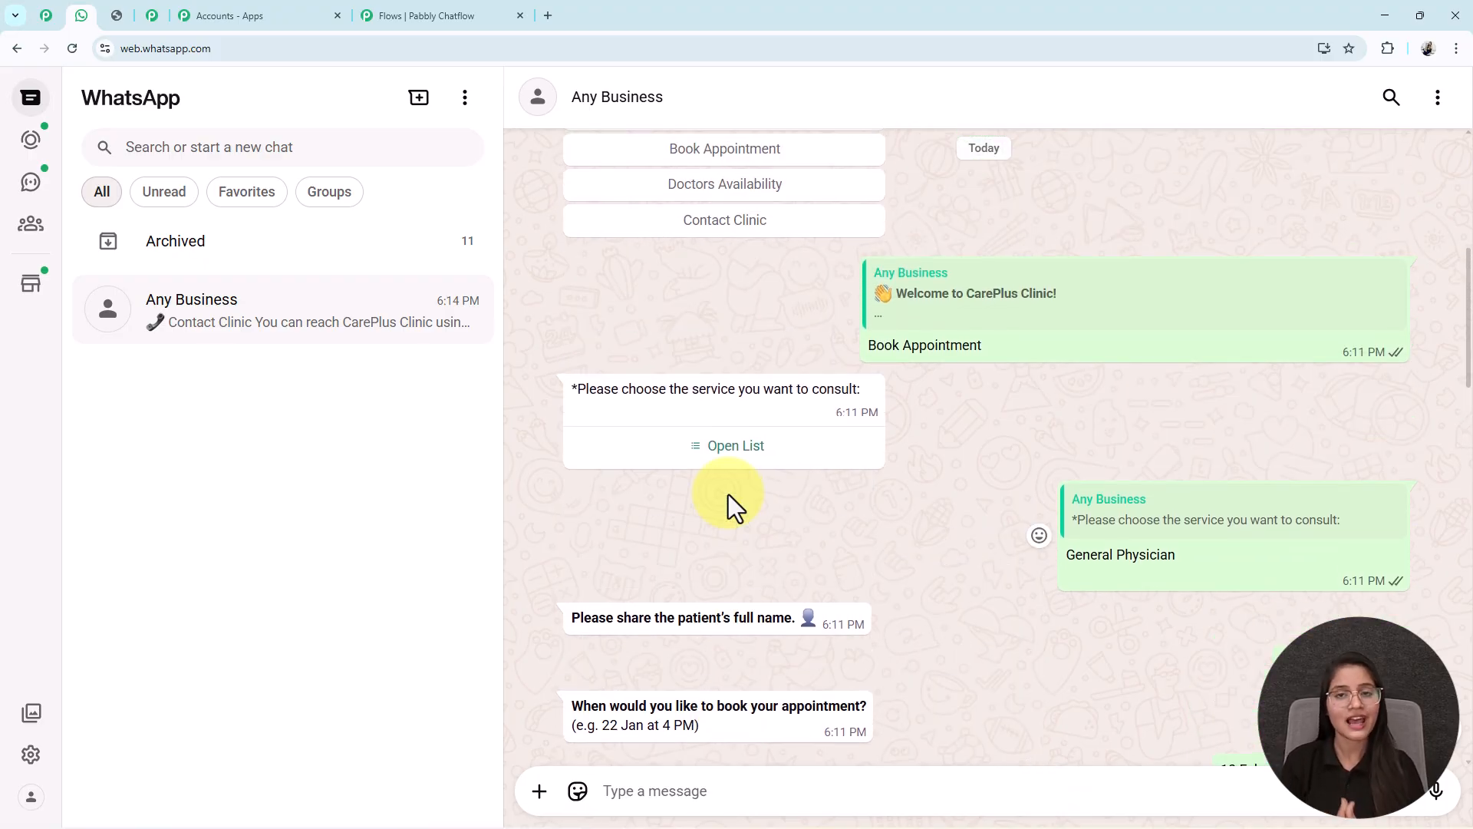
{"action": "left_click", "coordinate": [475, 15]}
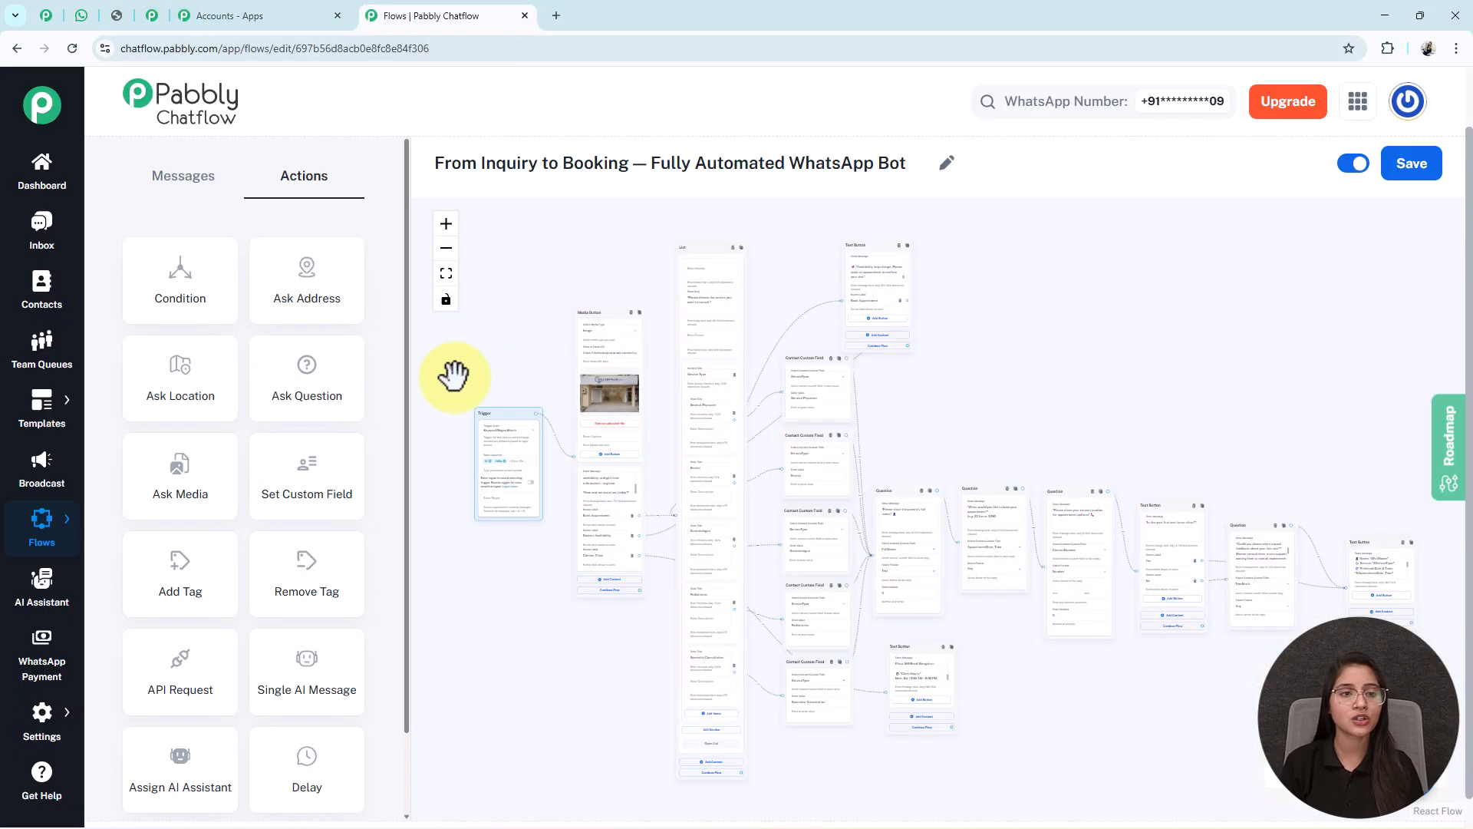
{"action": "left_click", "coordinate": [129, 11]}
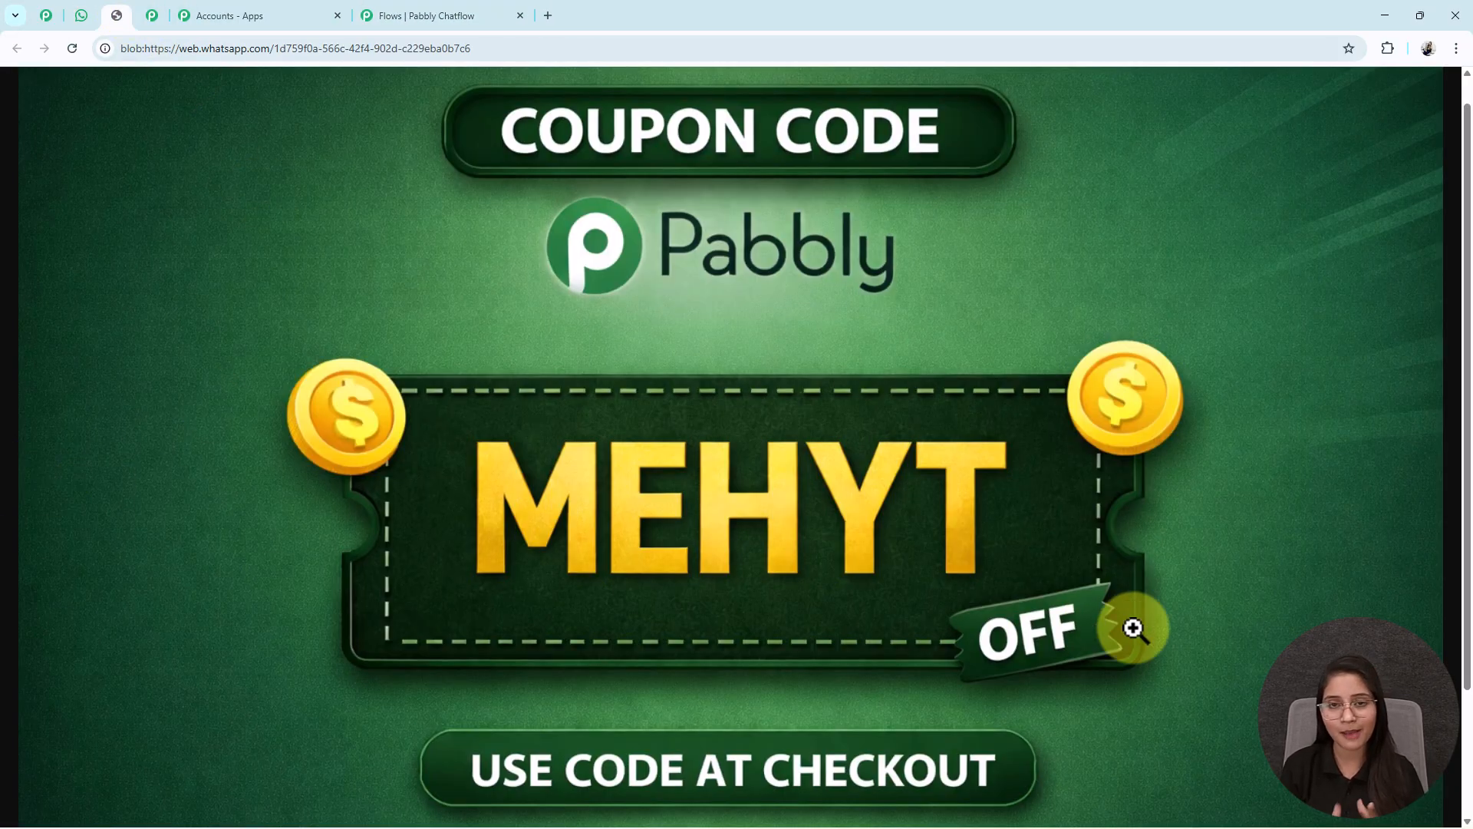